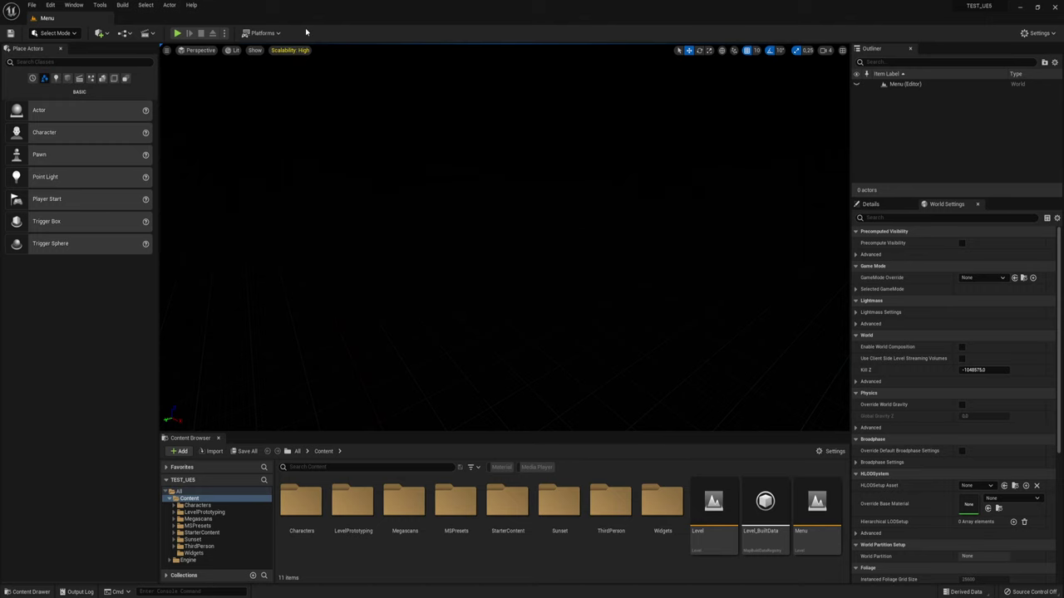
Step: Open the Platforms dropdown to Android's Package Project option for the TEST_UE5 project
click(263, 33)
mouse_move(312, 88)
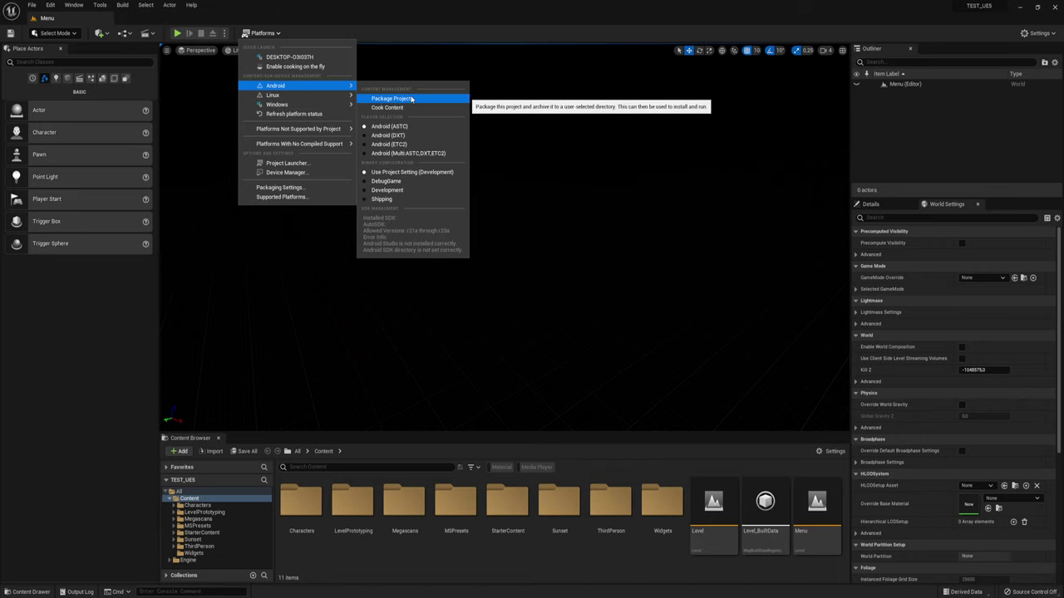
Step: Package for Android past the SDK Not Setup warning into the chosen folder, dismissing the Turnkey notice
click(409, 100)
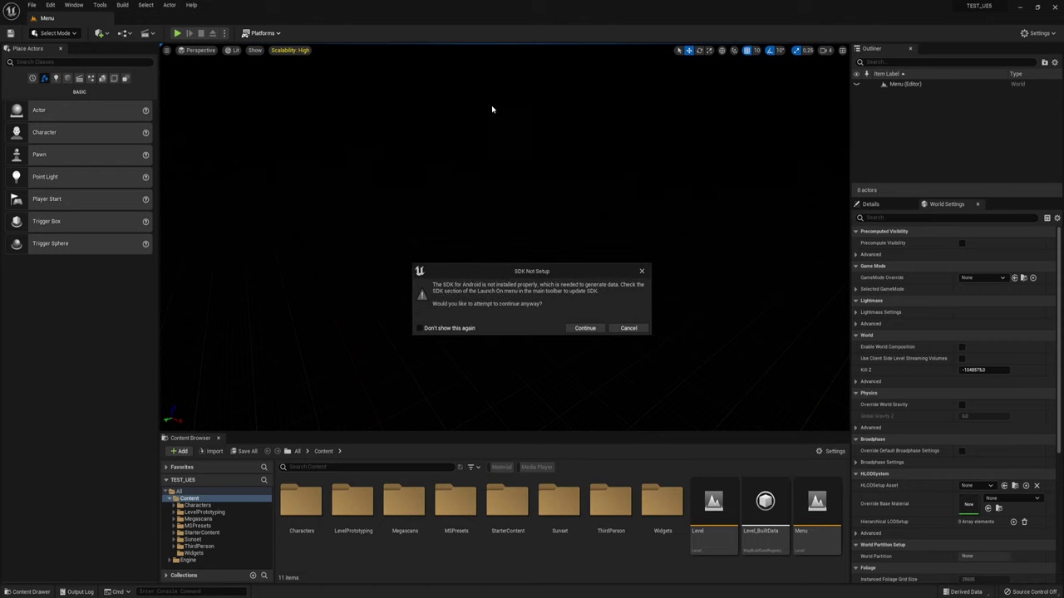
drag(523, 272, 514, 207)
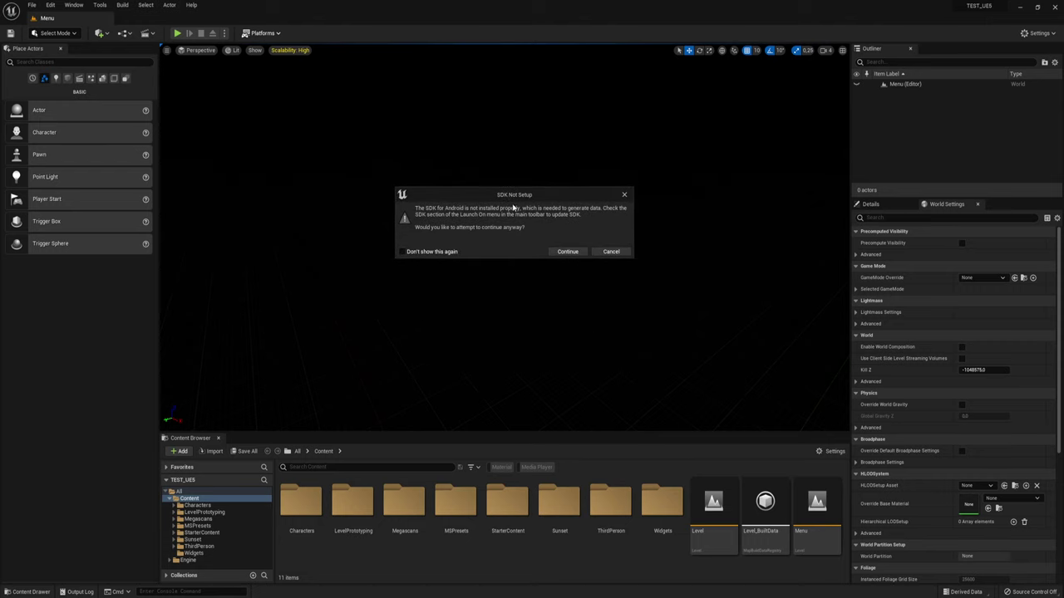
click(564, 251)
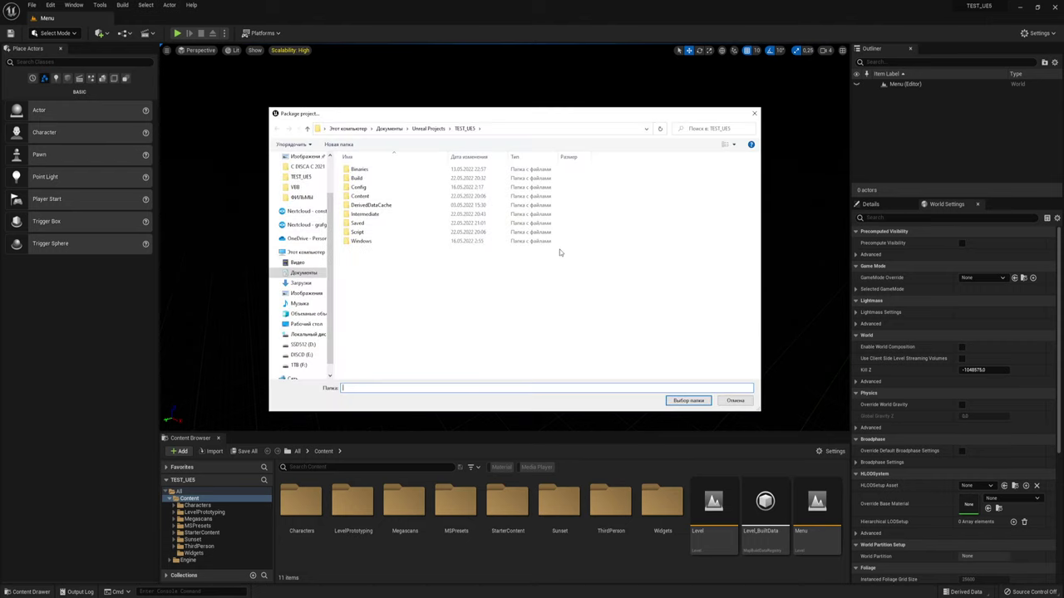
click(690, 403)
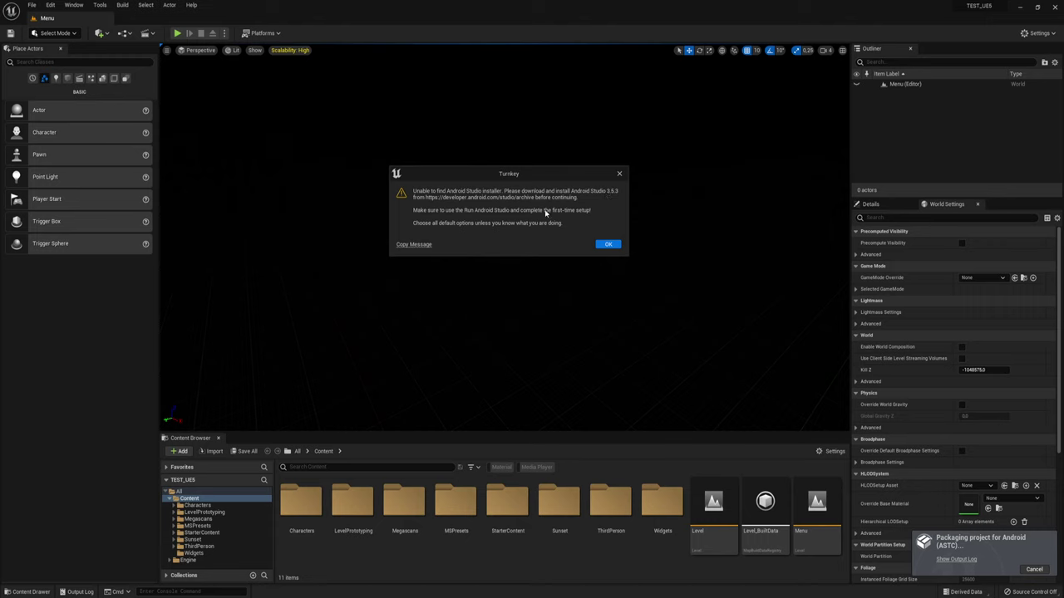
drag(563, 180, 558, 153)
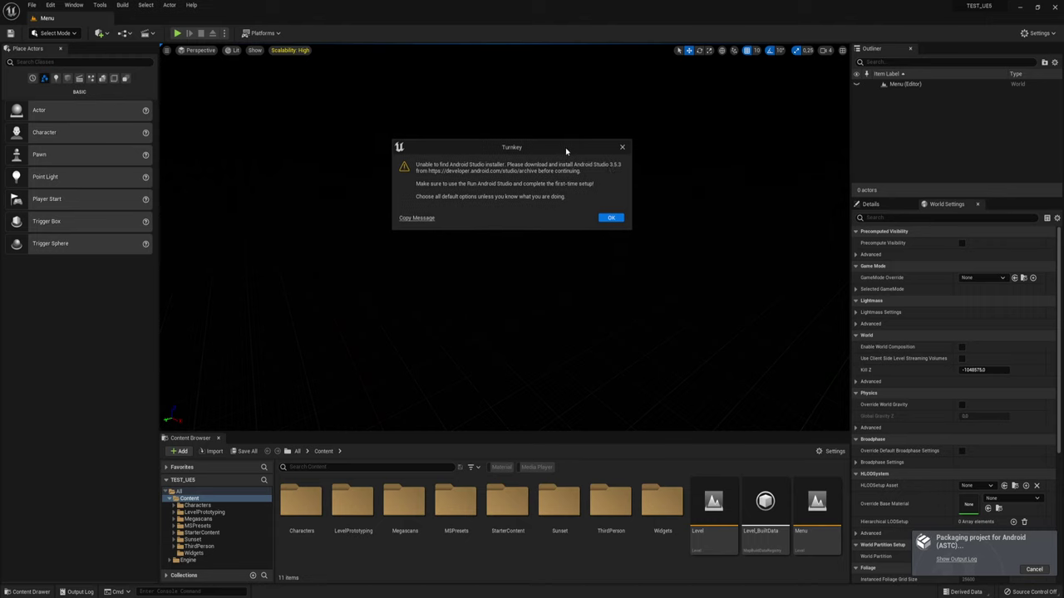
click(603, 220)
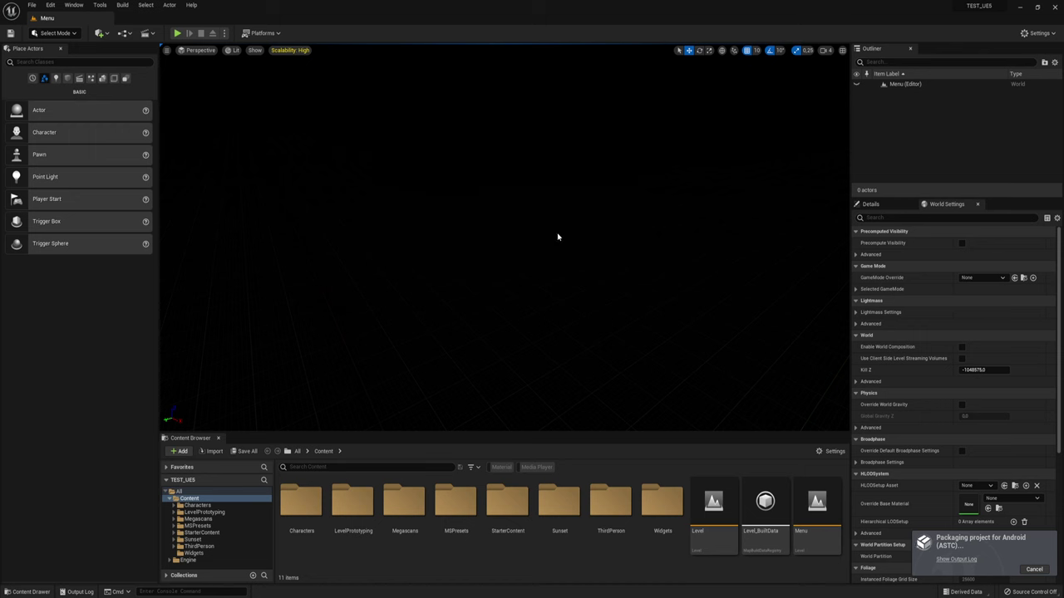
click(954, 560)
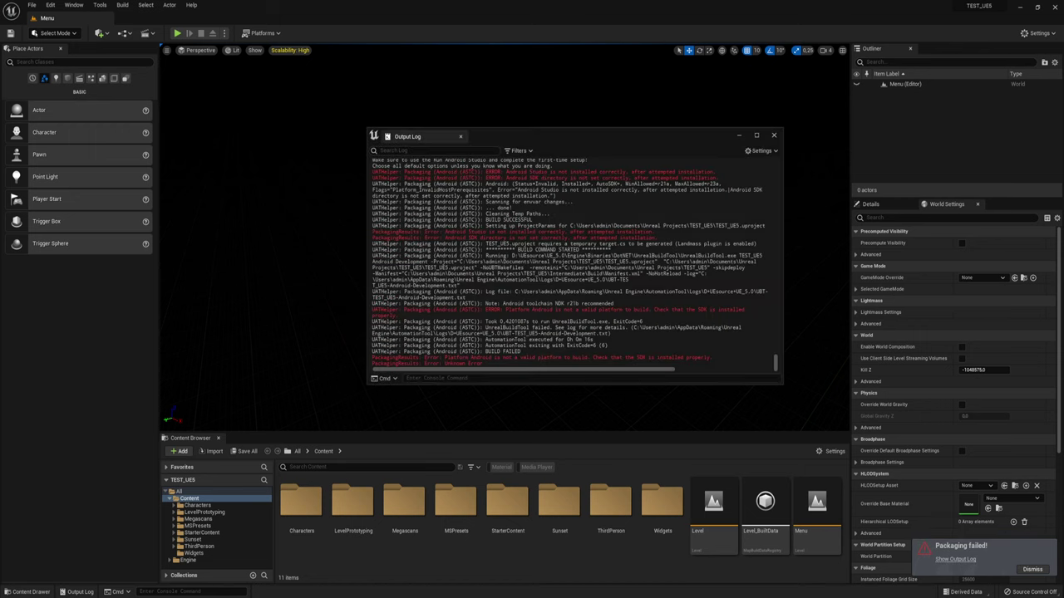
drag(495, 309, 662, 310)
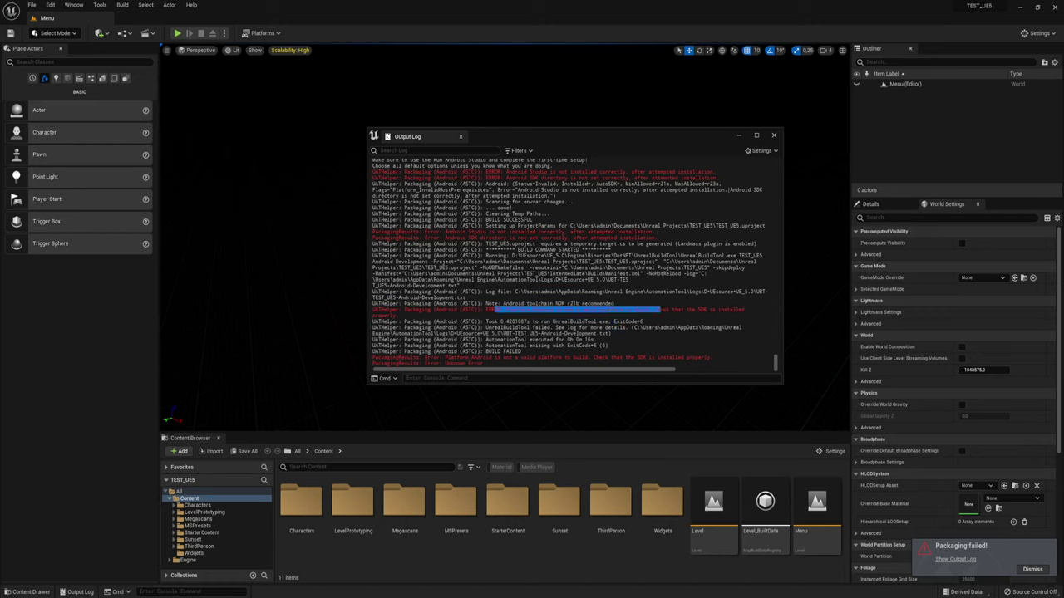
click(774, 135)
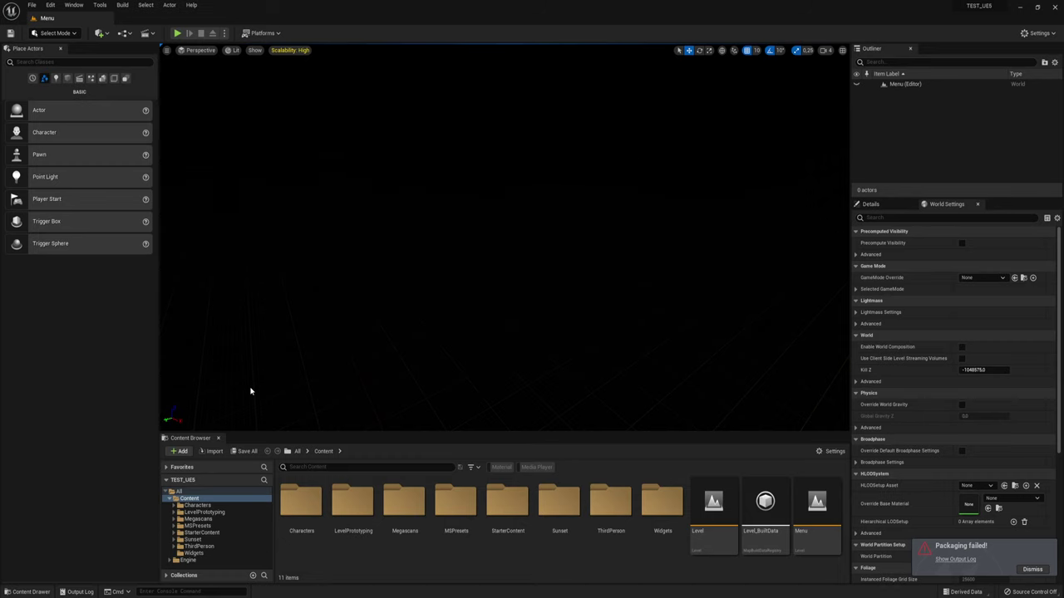
mouse_move(97, 594)
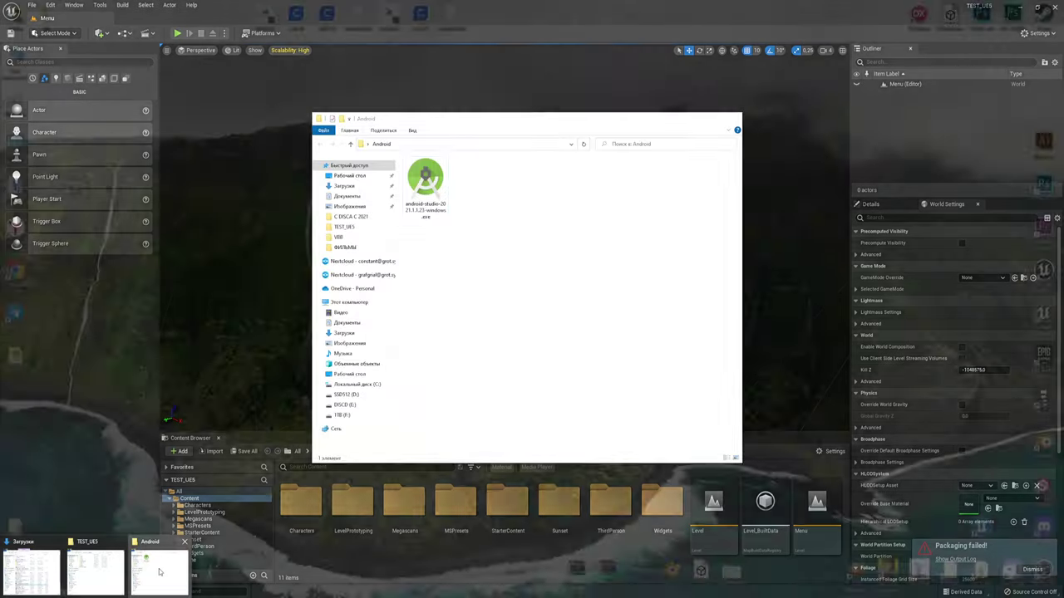
Step: Select the downloaded Android Studio installer in the Android folder, then return to Chrome's download page
click(161, 569)
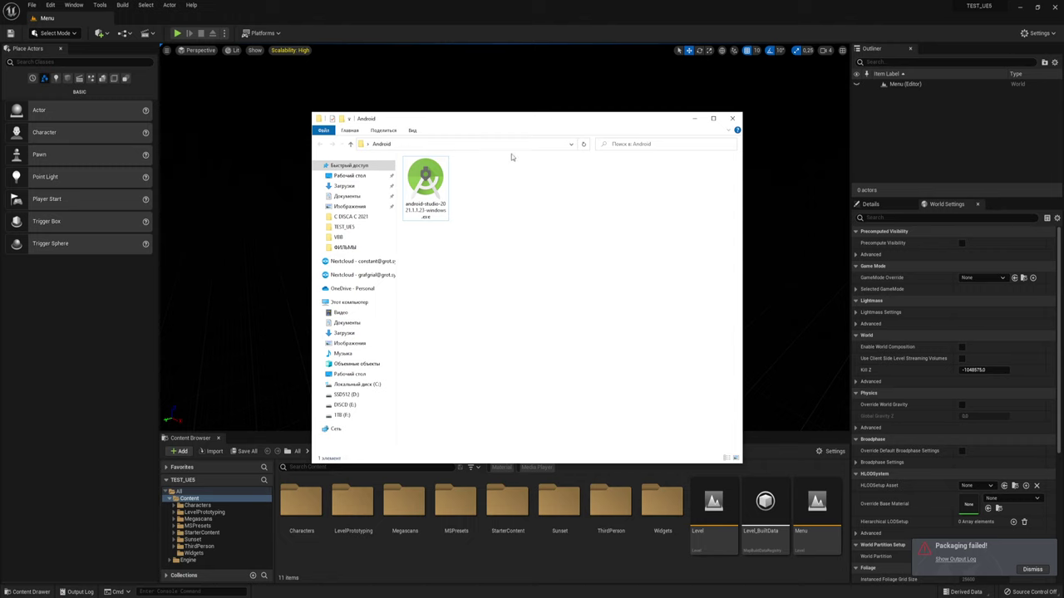
click(436, 179)
click(160, 569)
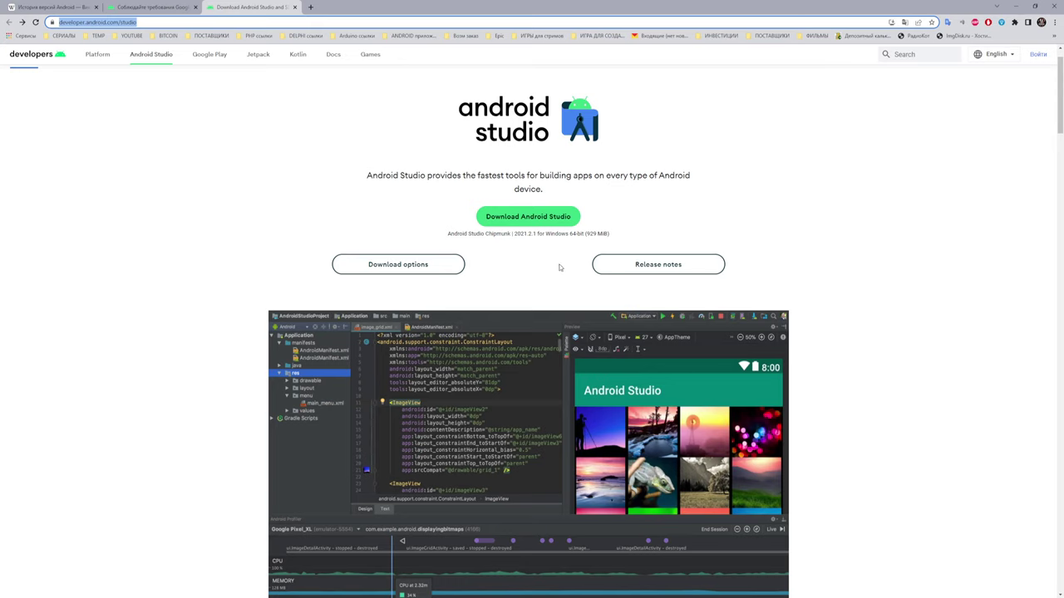
Step: Go from Release notes through Past releases to the Android Studio download archives page
click(639, 266)
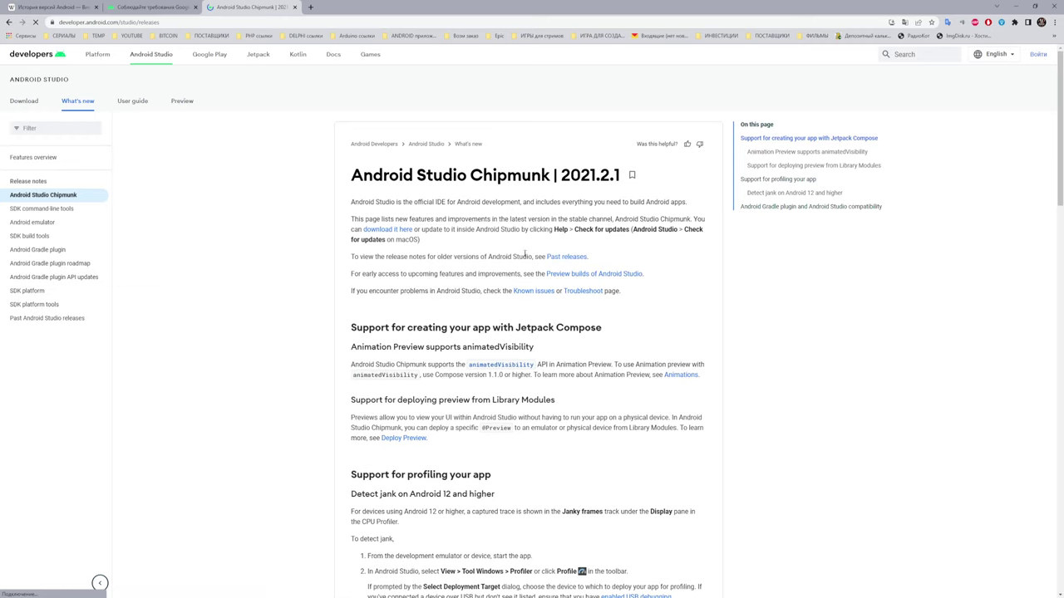
click(575, 260)
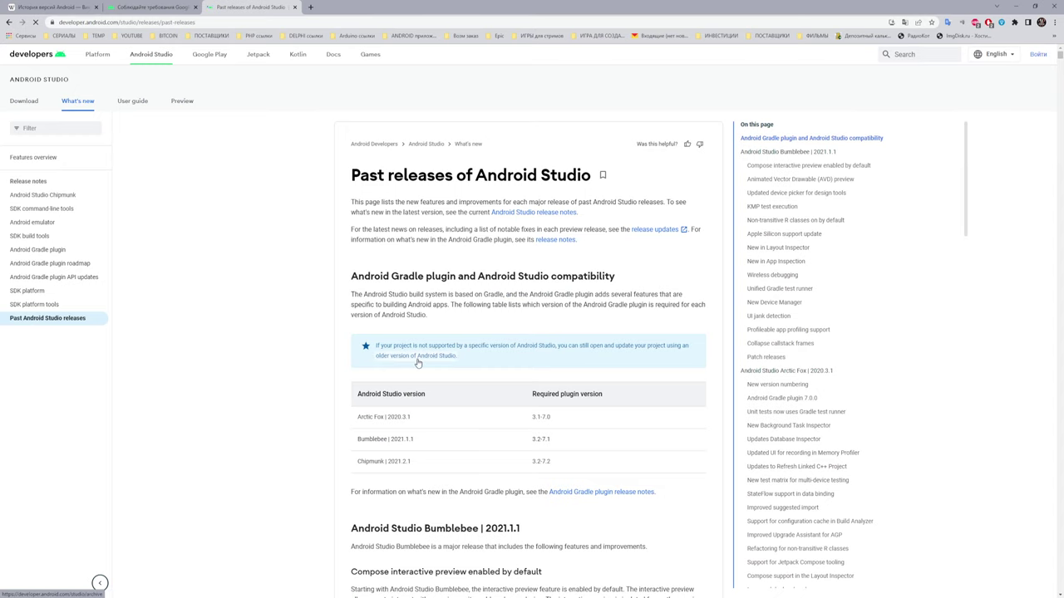
click(423, 361)
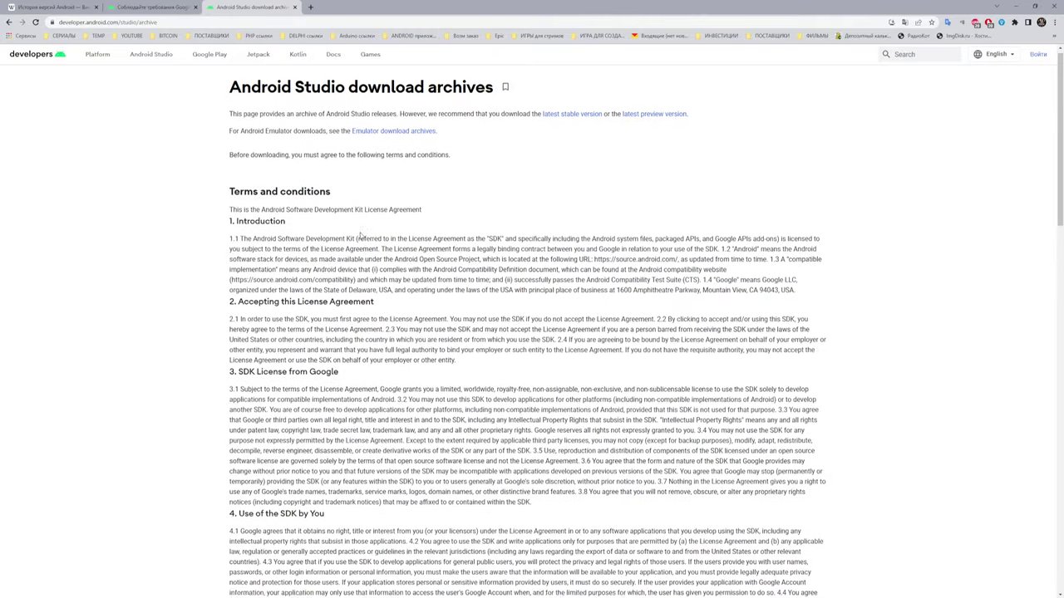
Step: Scroll down and accept the license terms to reveal the archive list
scroll(359, 237, down, 5)
scroll(359, 237, down, 5)
scroll(359, 237, down, 3)
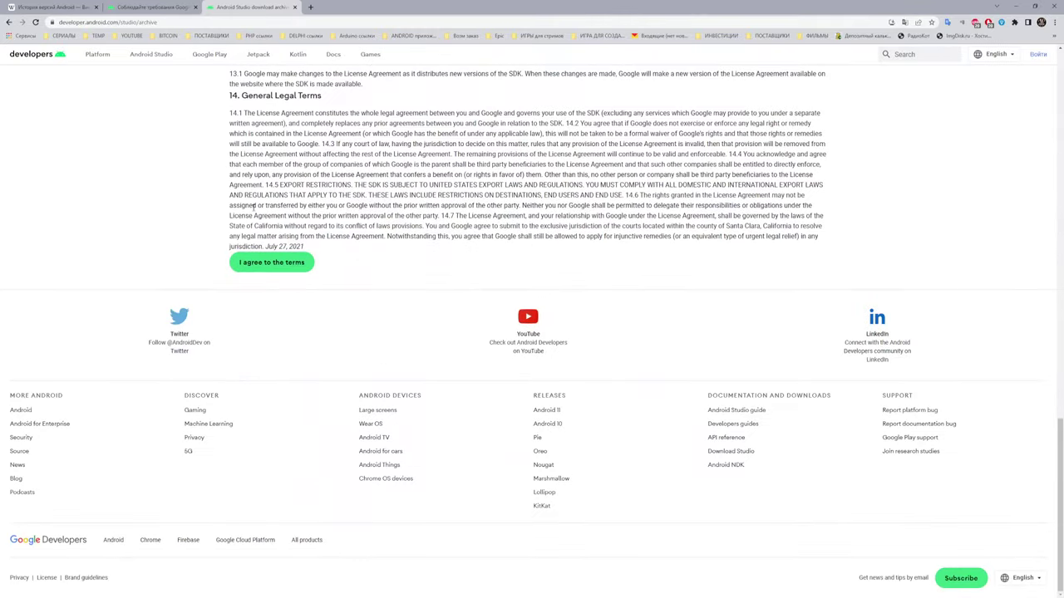
click(257, 263)
click(283, 263)
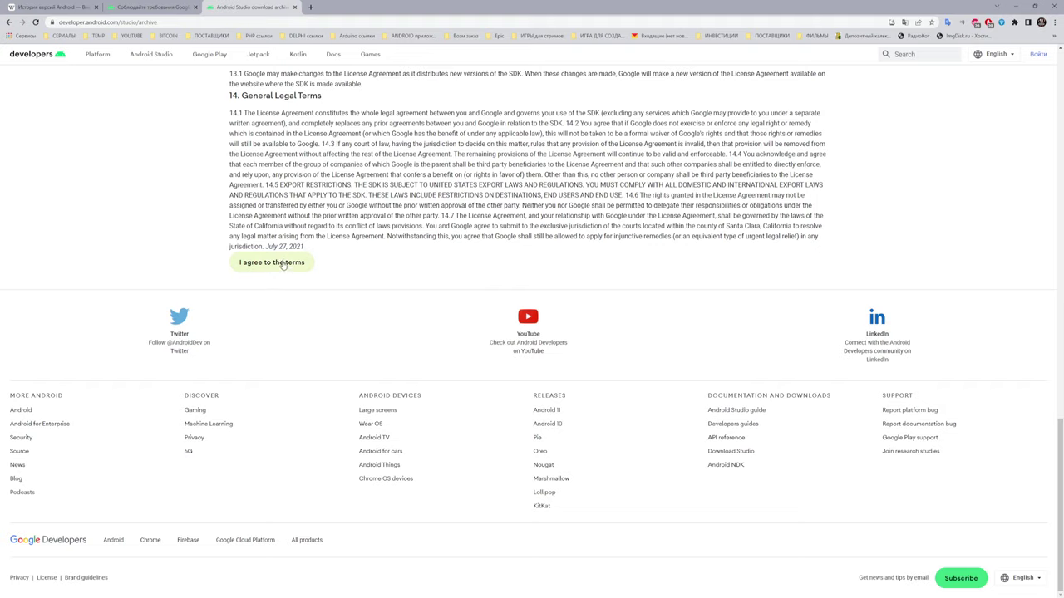
Step: Search the archive for 3.5.3 and expand the Android Studio 3.5.3 download entry
scroll(416, 173, down, 1)
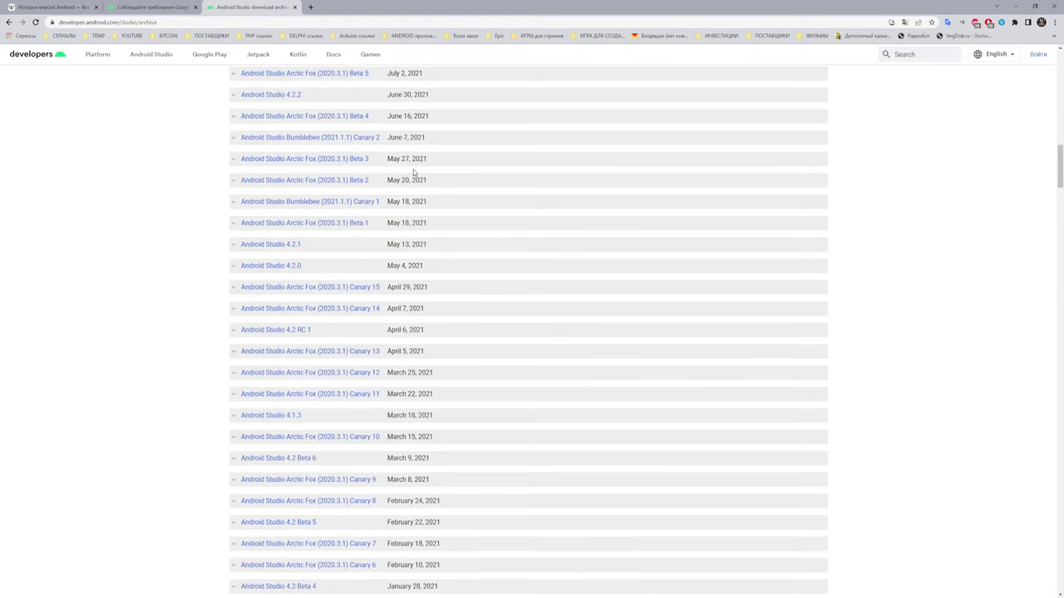
scroll(319, 152, down, 2)
scroll(306, 128, down, 3)
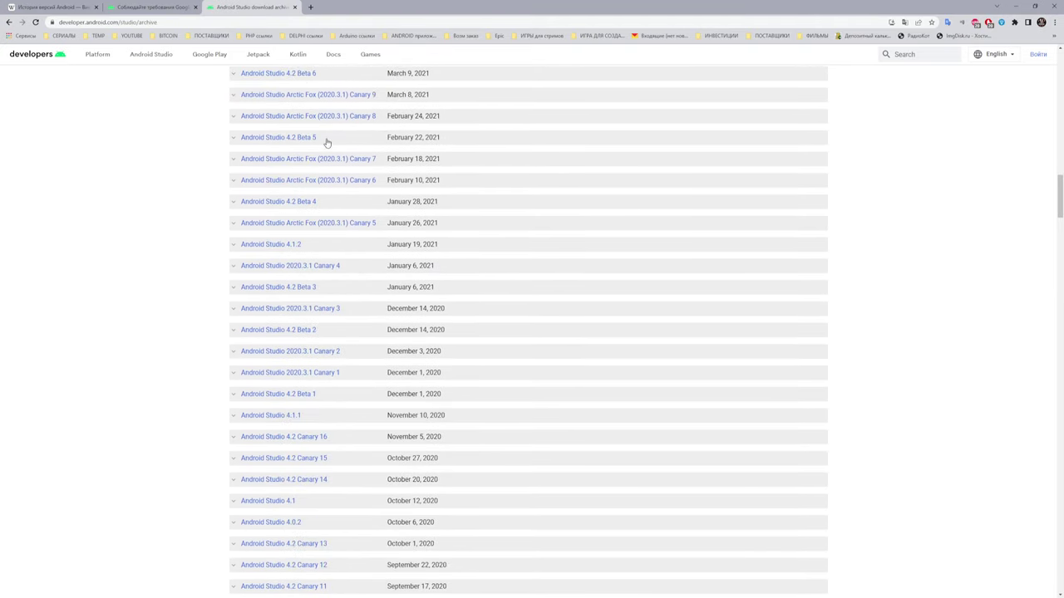
scroll(333, 133, down, 3)
scroll(338, 136, down, 4)
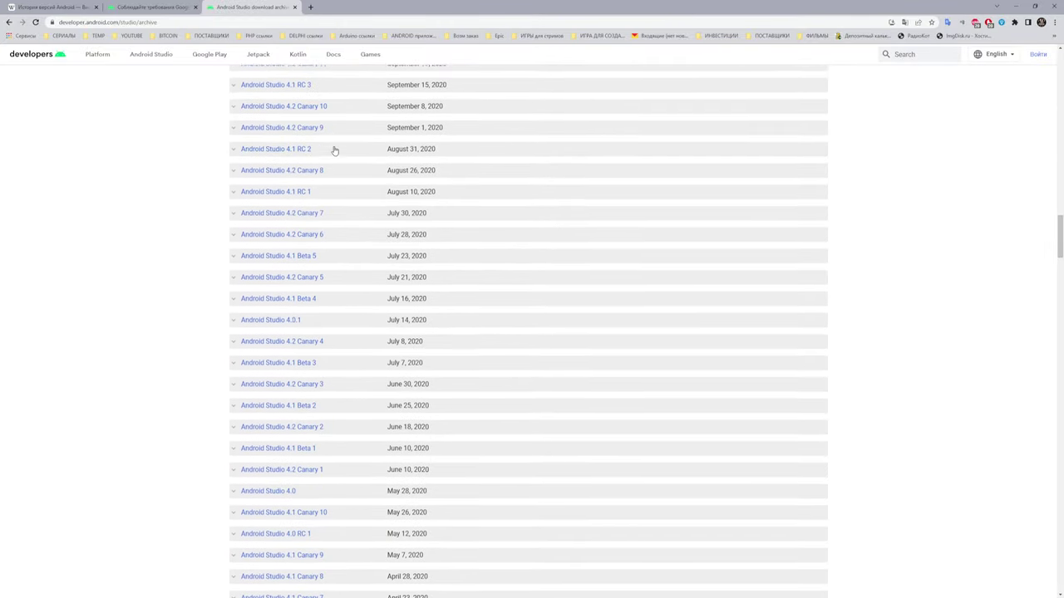
scroll(332, 153, down, 3)
scroll(332, 156, down, 5)
scroll(332, 156, down, 7)
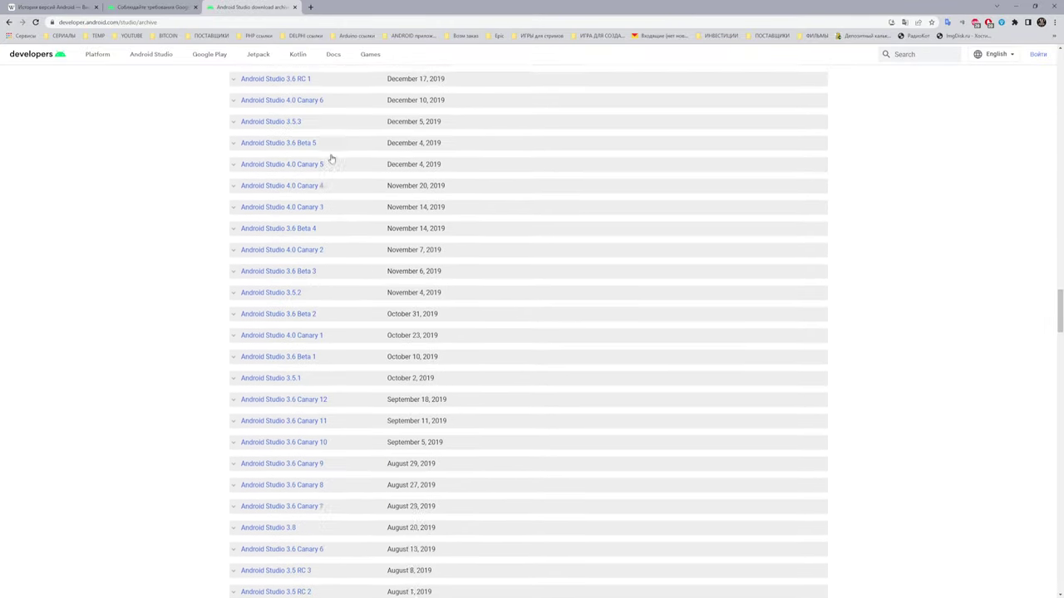
scroll(331, 157, down, 2)
scroll(331, 158, down, 3)
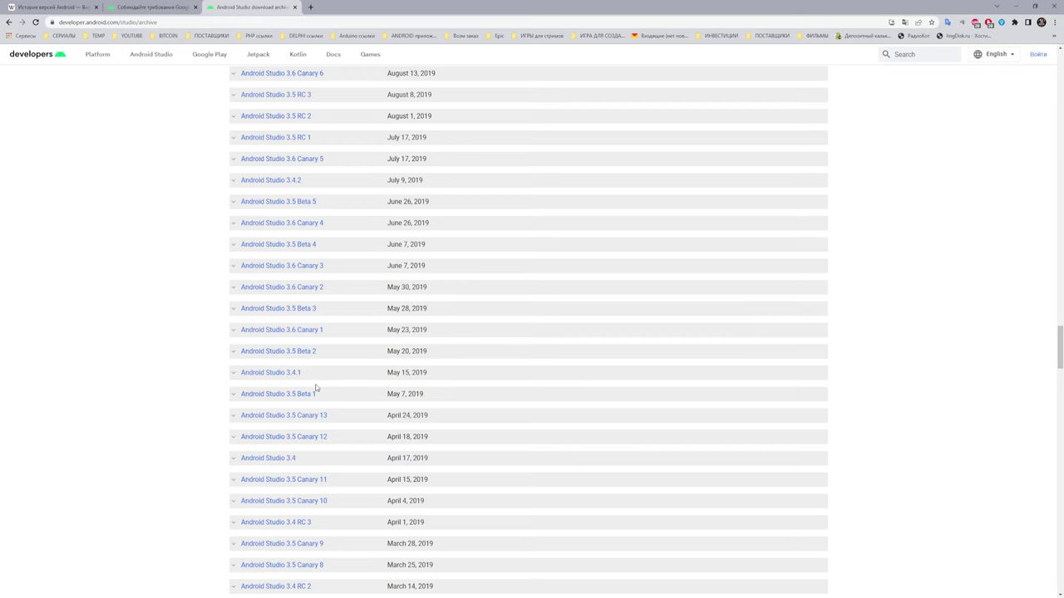
scroll(316, 387, down, 2)
scroll(316, 385, down, 1)
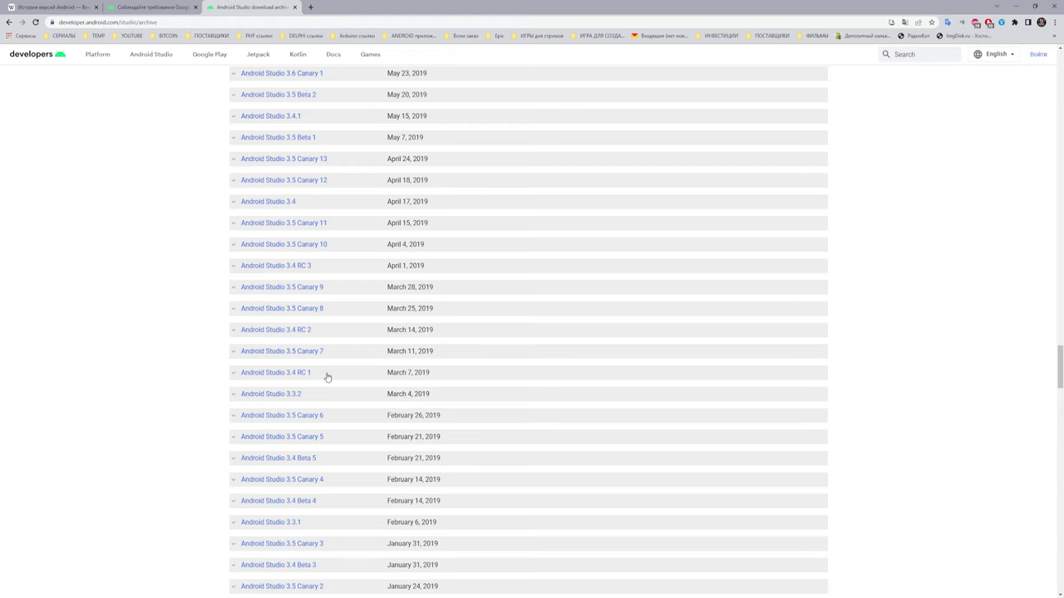
key(ctrl+f)
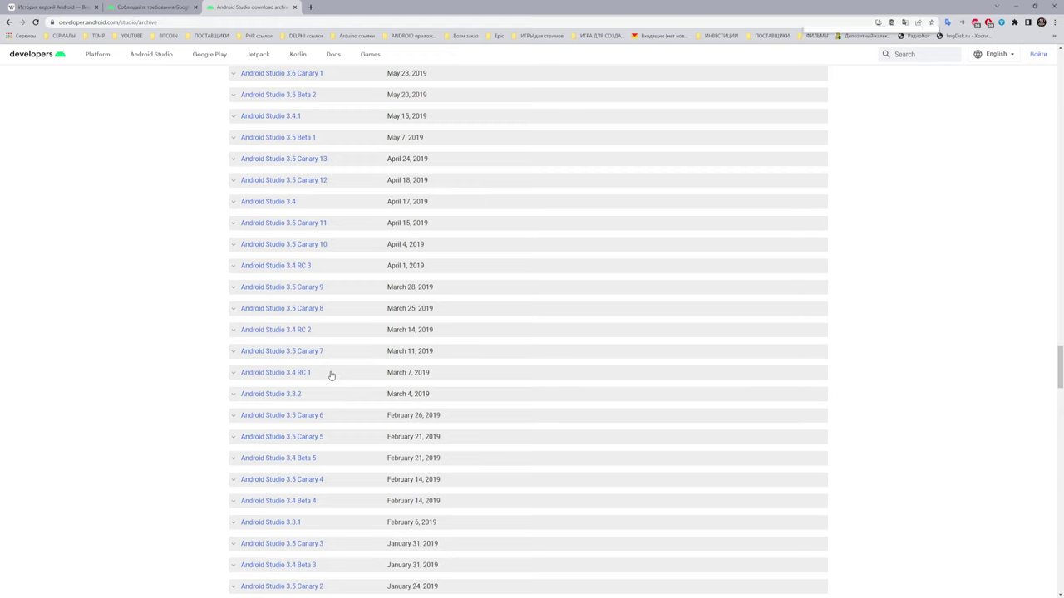
text(3.5.)
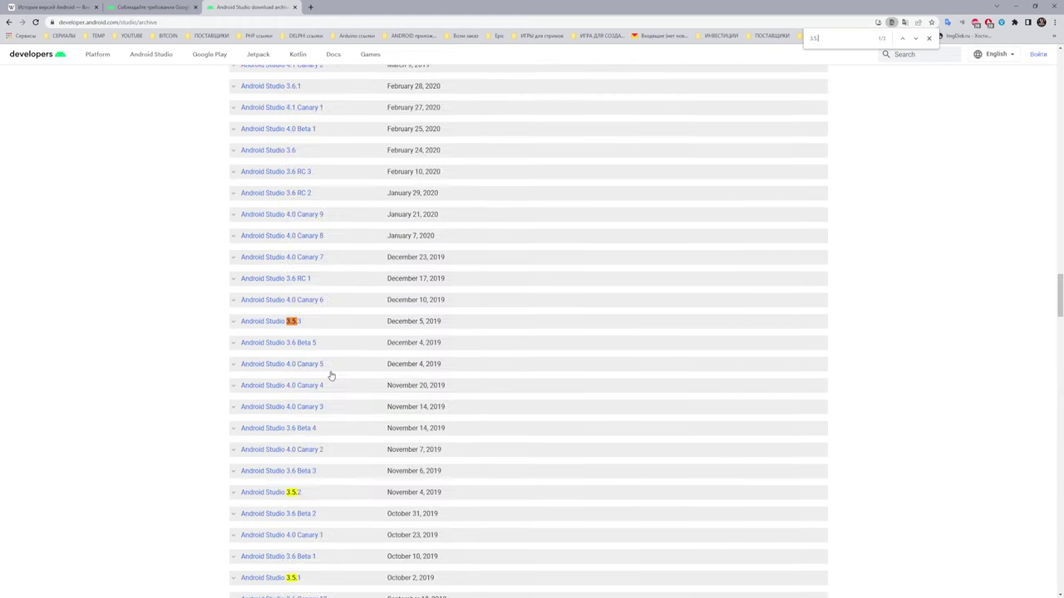
text(3)
click(236, 326)
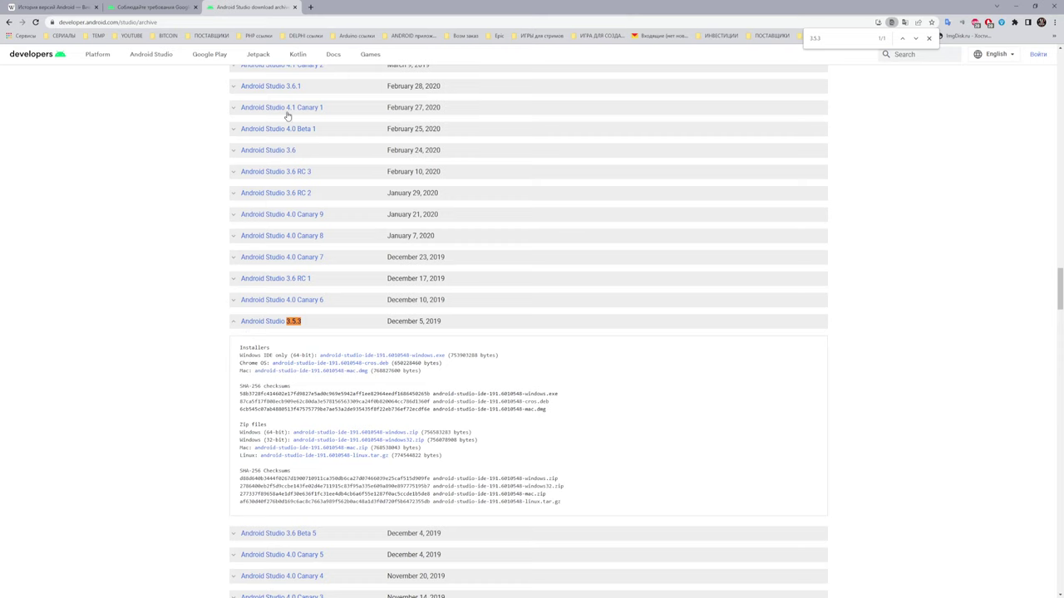
Step: Highlight the heading, November 2022 deadline, API level 31 and Android 12 on Google Play's target API page
click(139, 8)
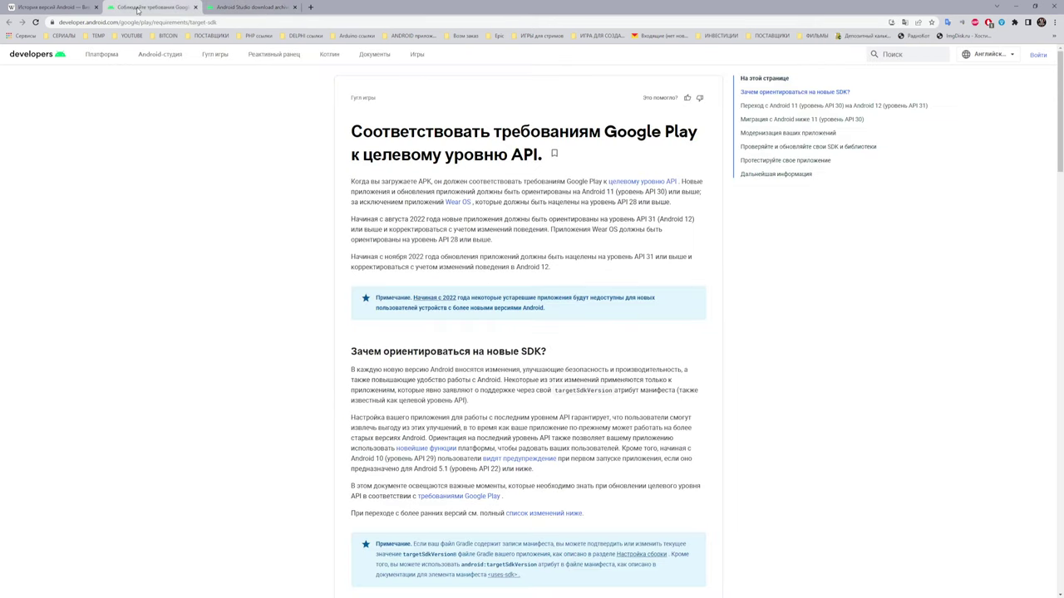
drag(565, 156, 339, 135)
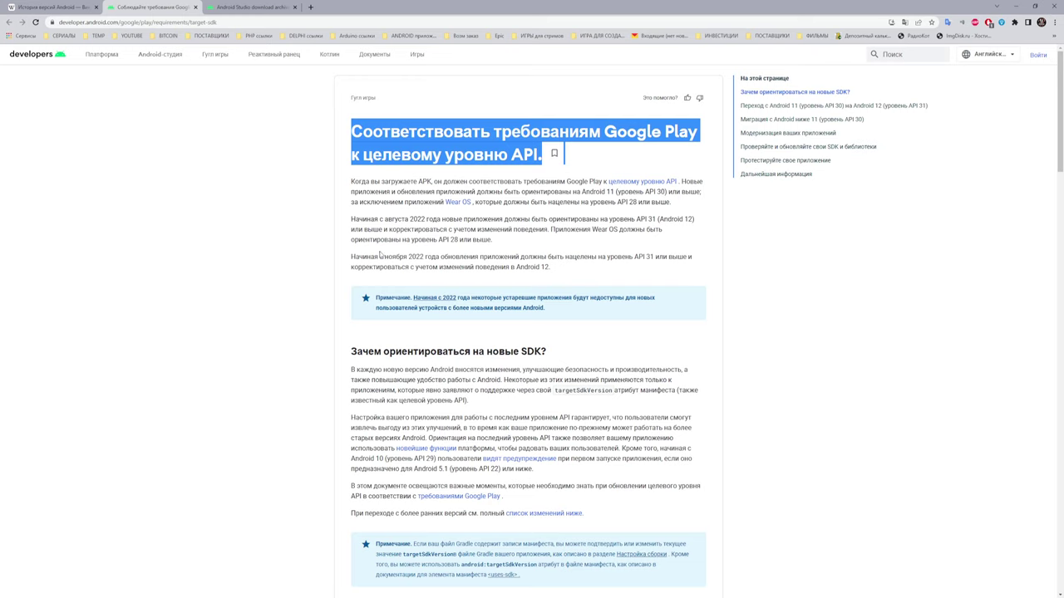
drag(383, 256, 437, 258)
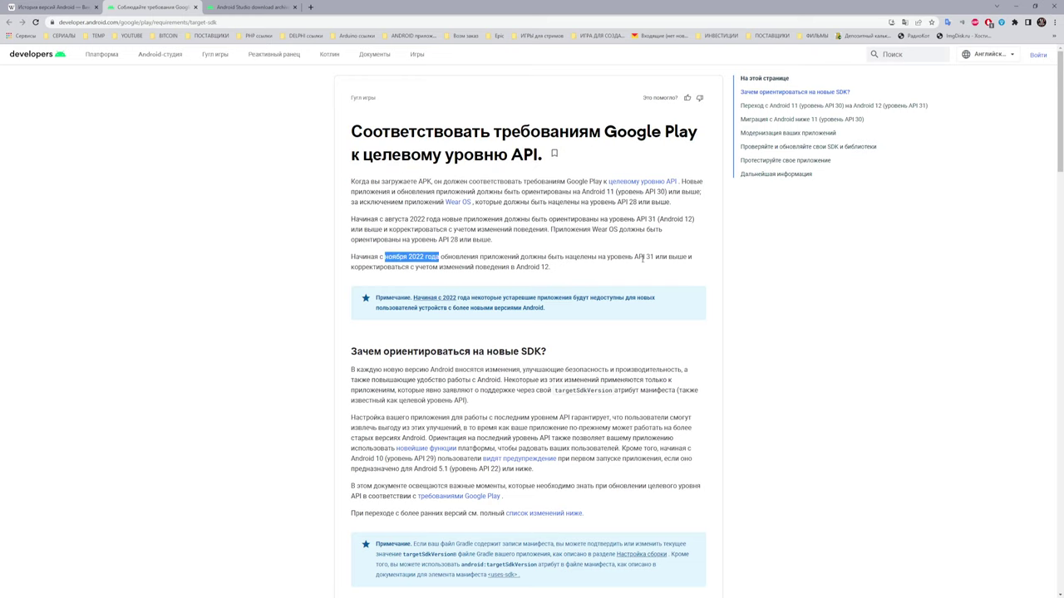
drag(654, 256, 607, 257)
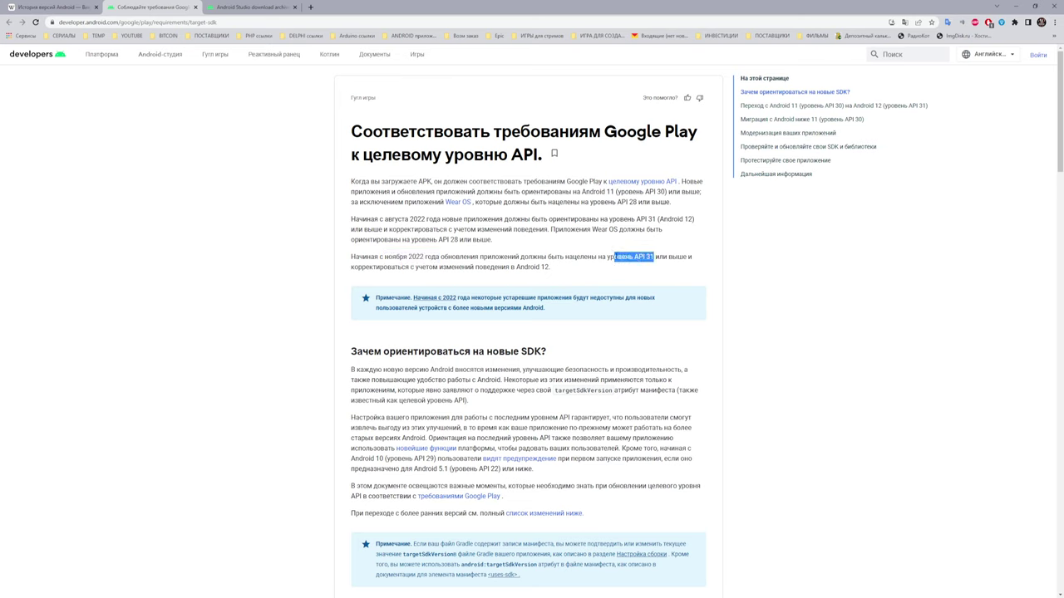
drag(606, 257, 606, 257)
click(615, 246)
drag(698, 221, 661, 228)
click(553, 227)
click(73, 8)
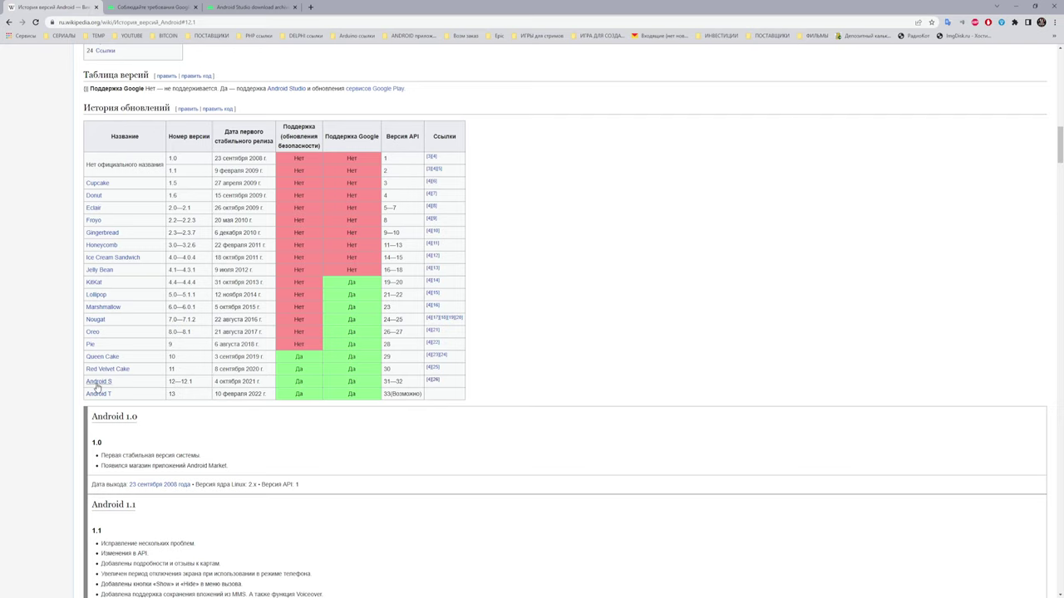
Step: Highlight Android S, its version numbers and API levels 31–32 in the Wikipedia table
drag(131, 383, 86, 383)
drag(169, 381, 191, 382)
click(269, 385)
drag(406, 383, 382, 383)
click(385, 393)
Step: Highlight Android T's version 13 and possible API 33, then minimize Chrome and select the installer
drag(422, 393, 383, 393)
drag(117, 395, 86, 395)
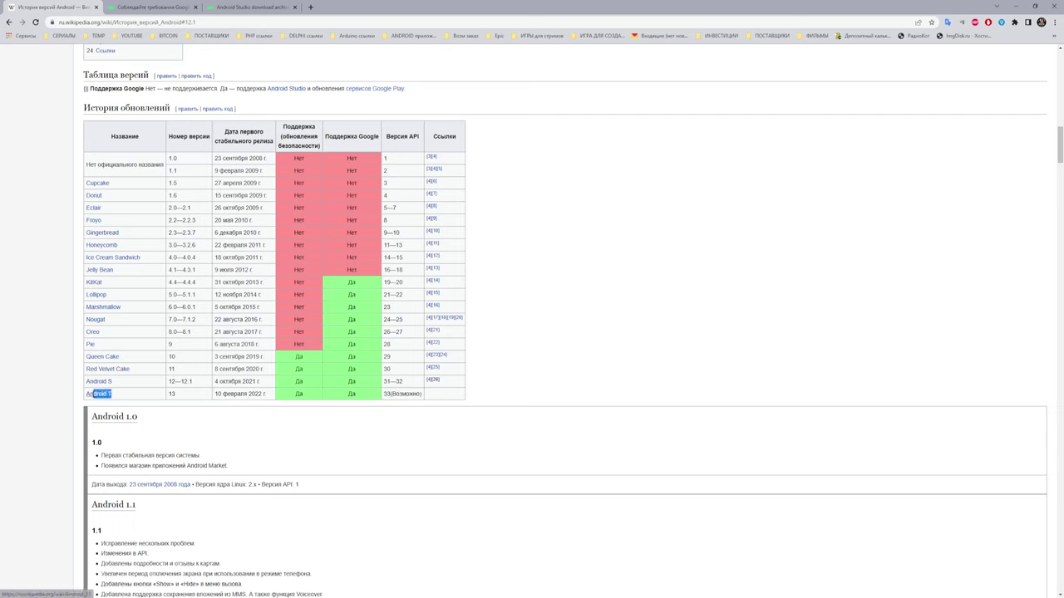
click(241, 396)
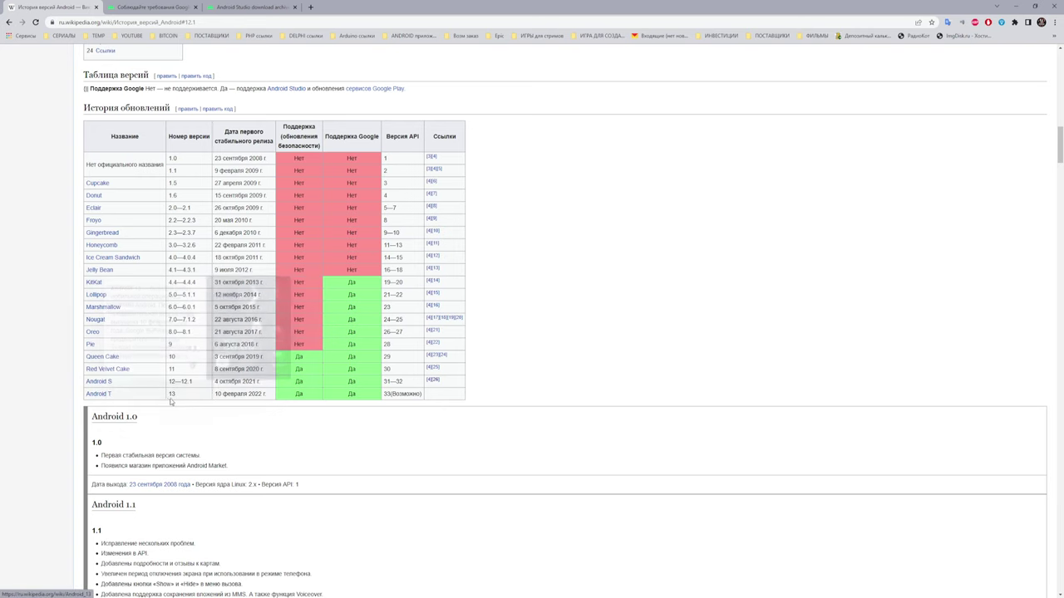
double_click(172, 394)
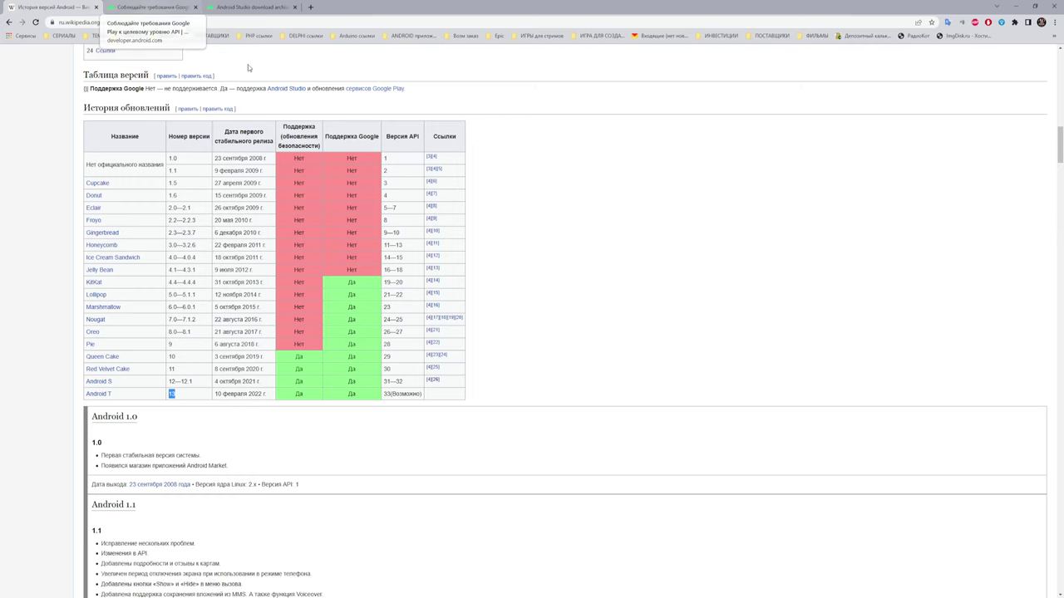
click(1018, 6)
click(425, 189)
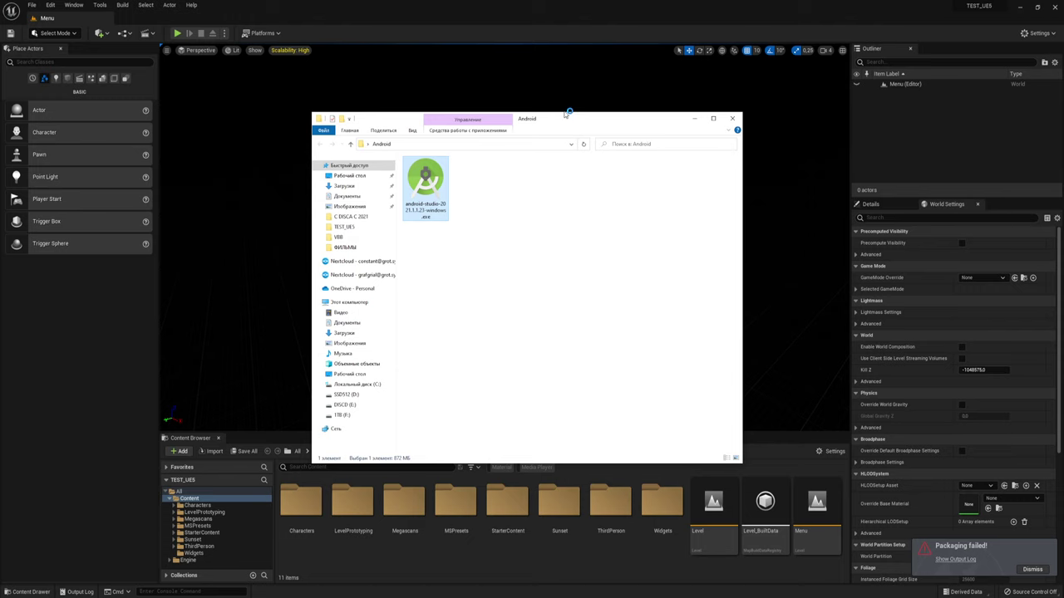
Step: Dismiss the Packaging failed toast, minimize the Unreal editor and reposition the Explorer window
drag(562, 116, 564, 94)
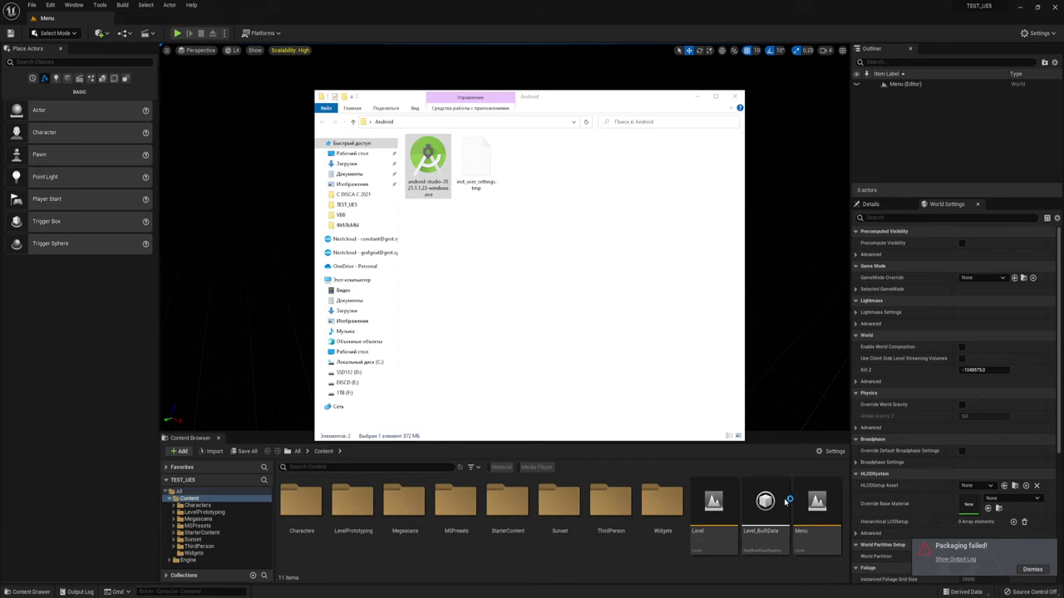
click(1032, 569)
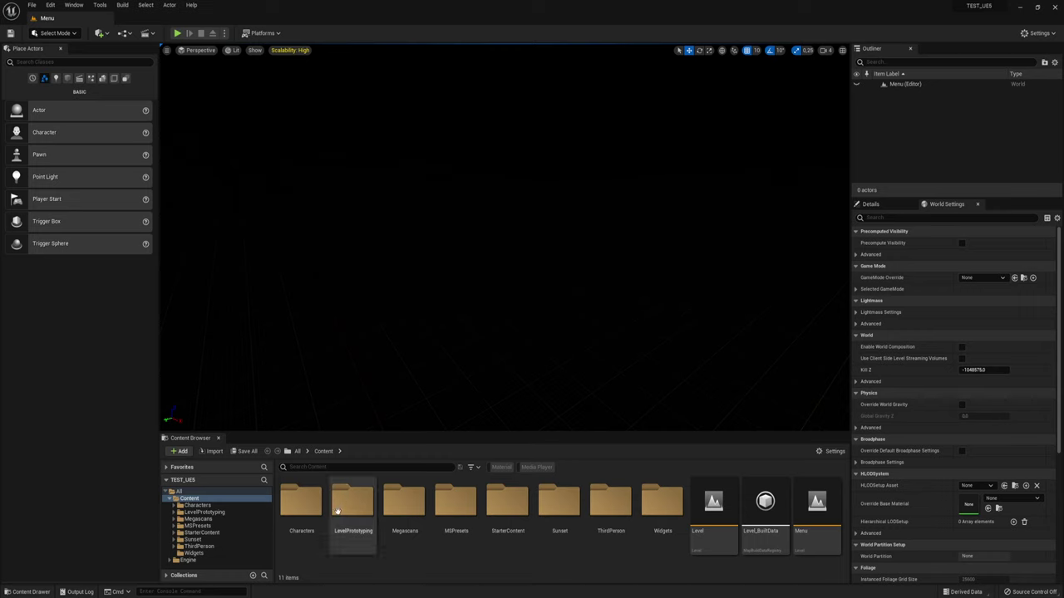
click(175, 590)
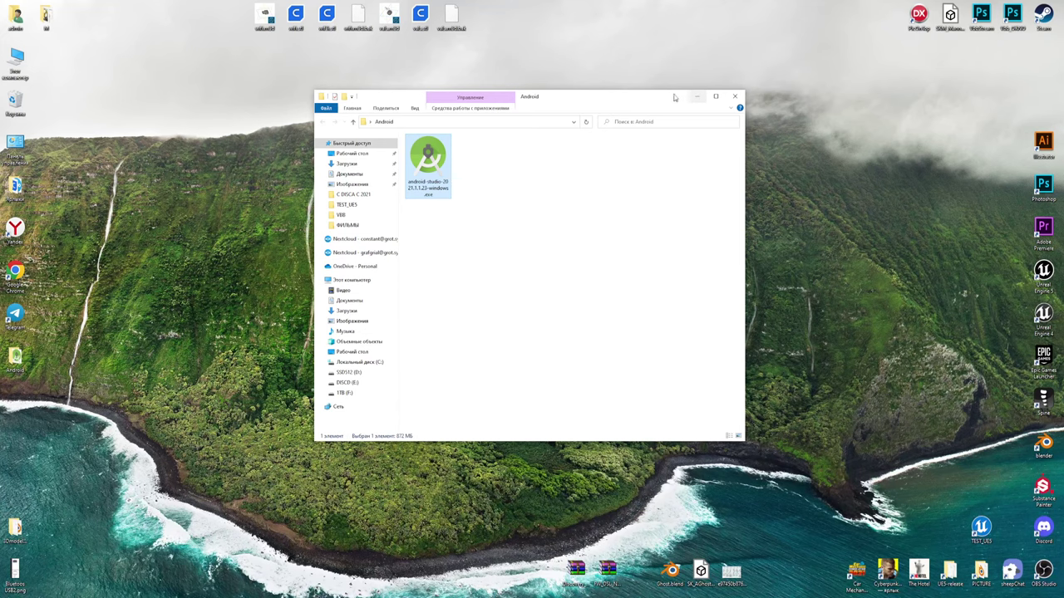
drag(675, 97, 639, 288)
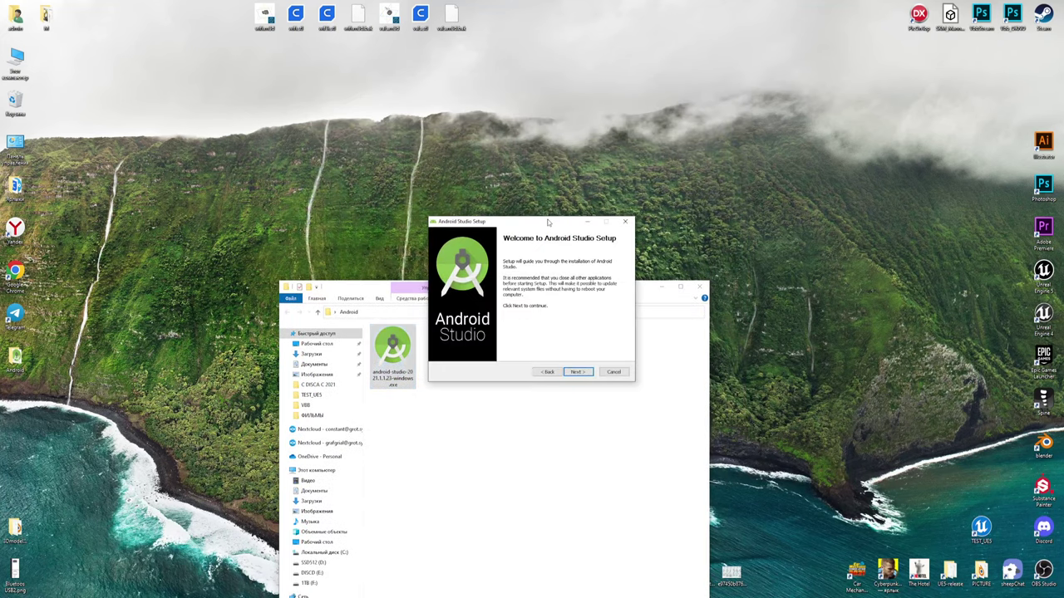
Step: Install with default components into C:\Program Files\Android\Android Studio and default Start Menu folder, then finish
click(578, 371)
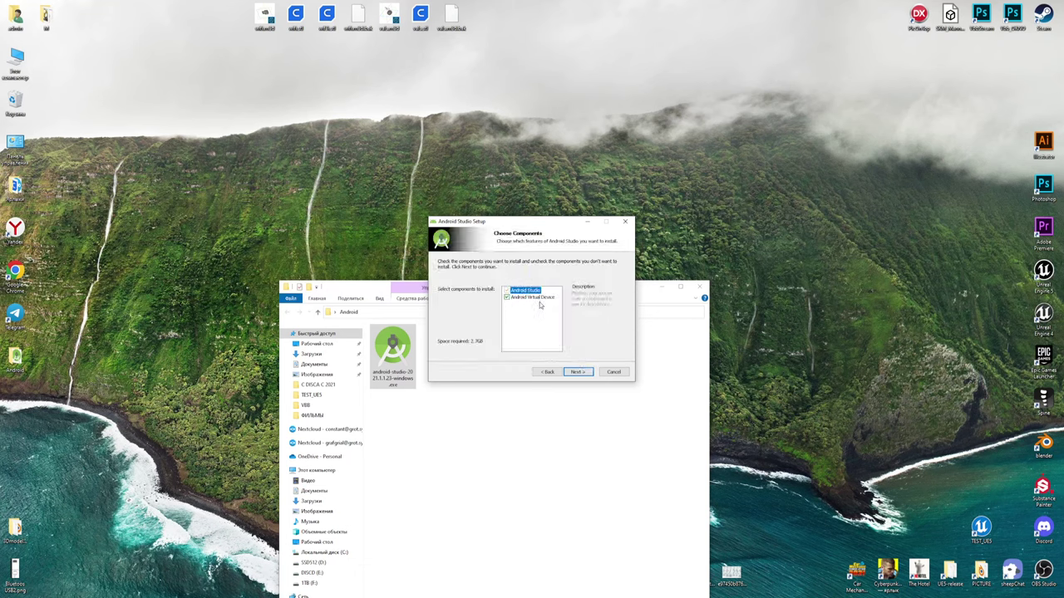
click(577, 371)
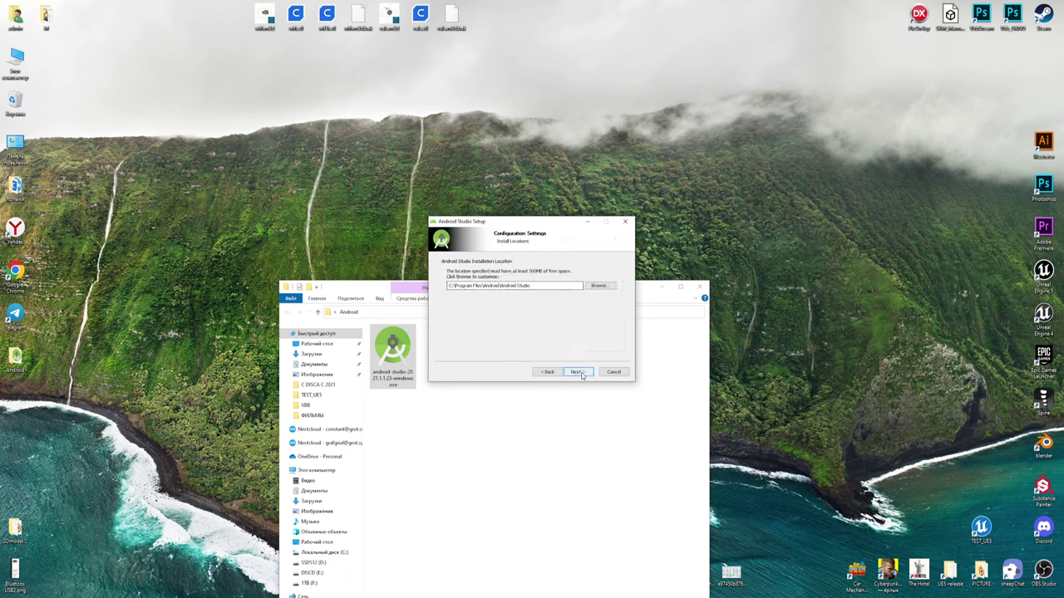
click(579, 372)
click(579, 373)
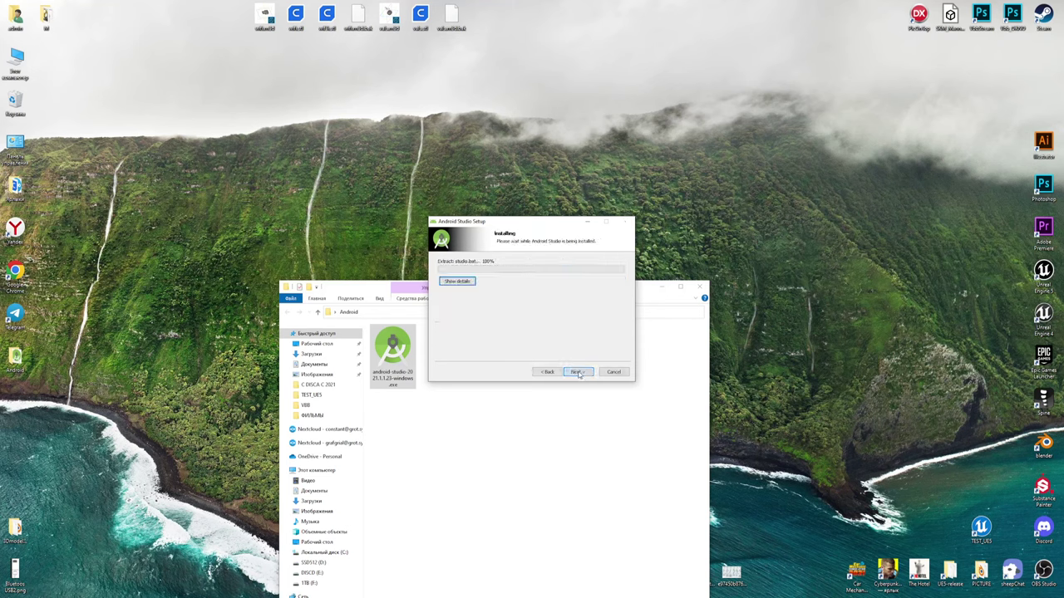
click(449, 281)
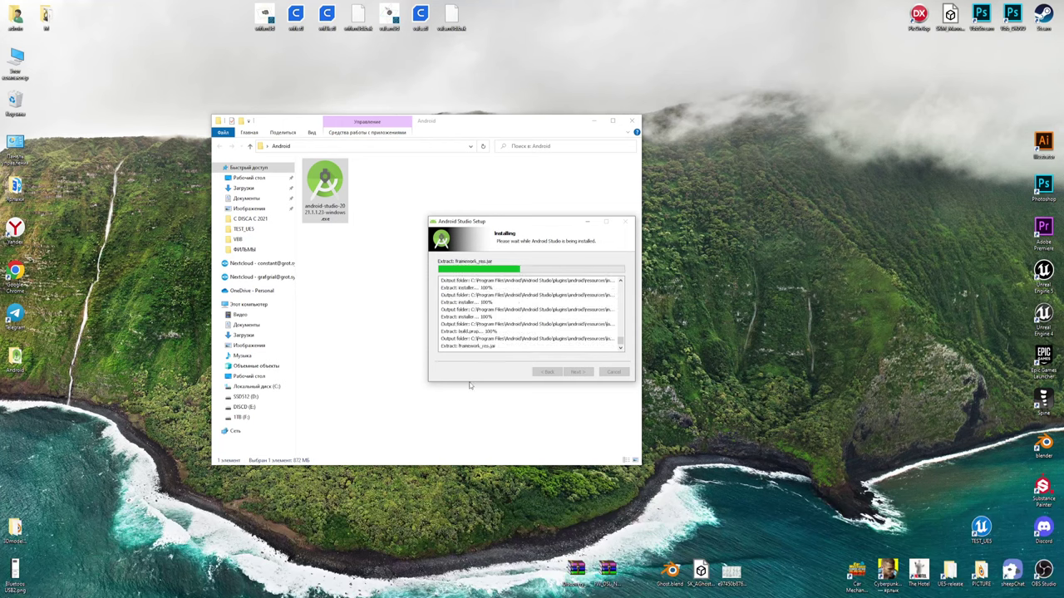
click(632, 121)
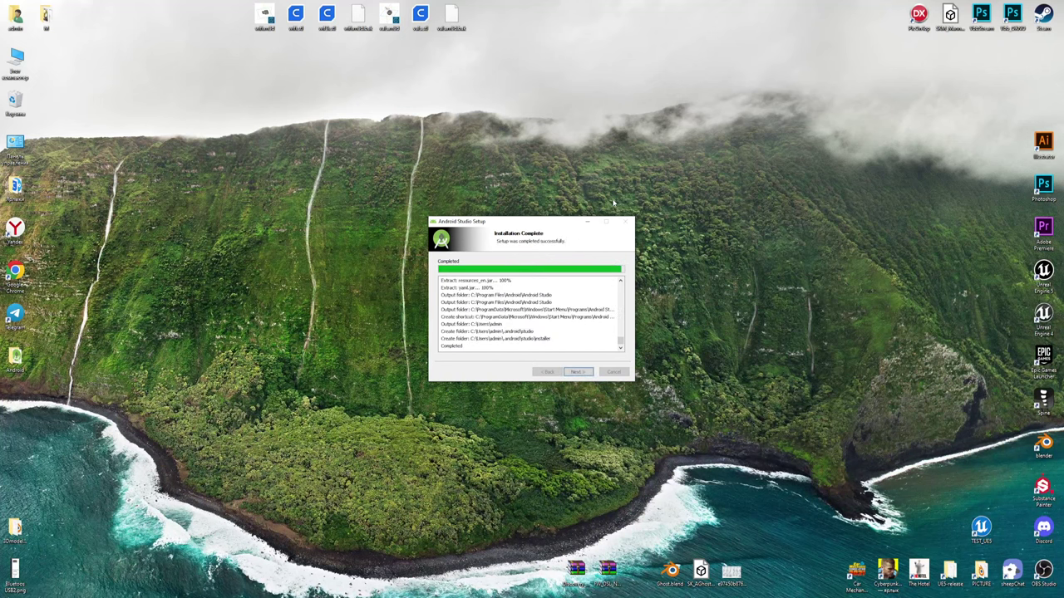
click(578, 372)
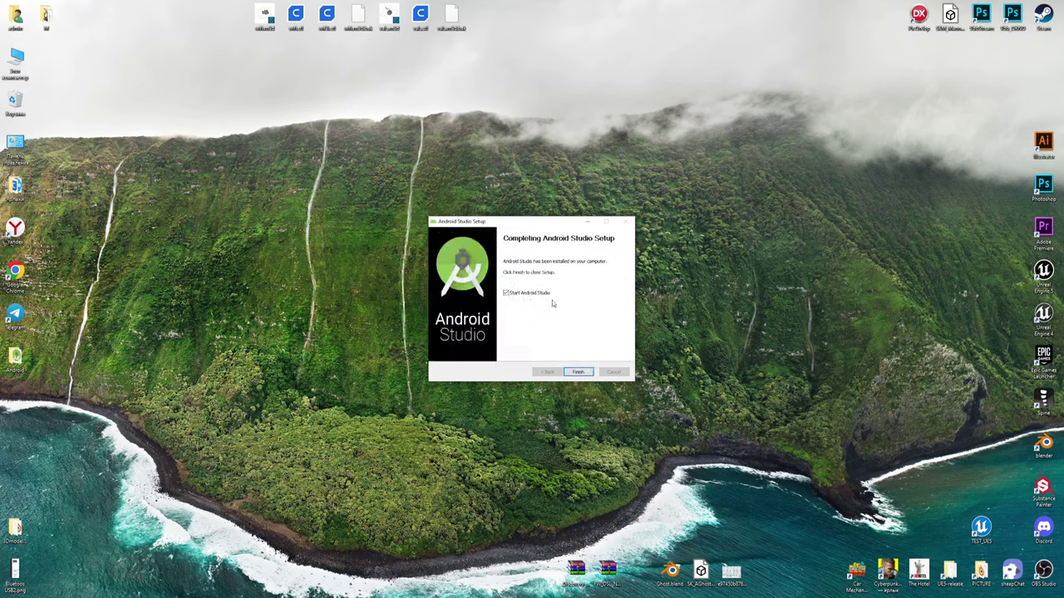
Step: Launch Android Studio without importing settings, decline usage data sharing, and choose the Custom install type
click(580, 372)
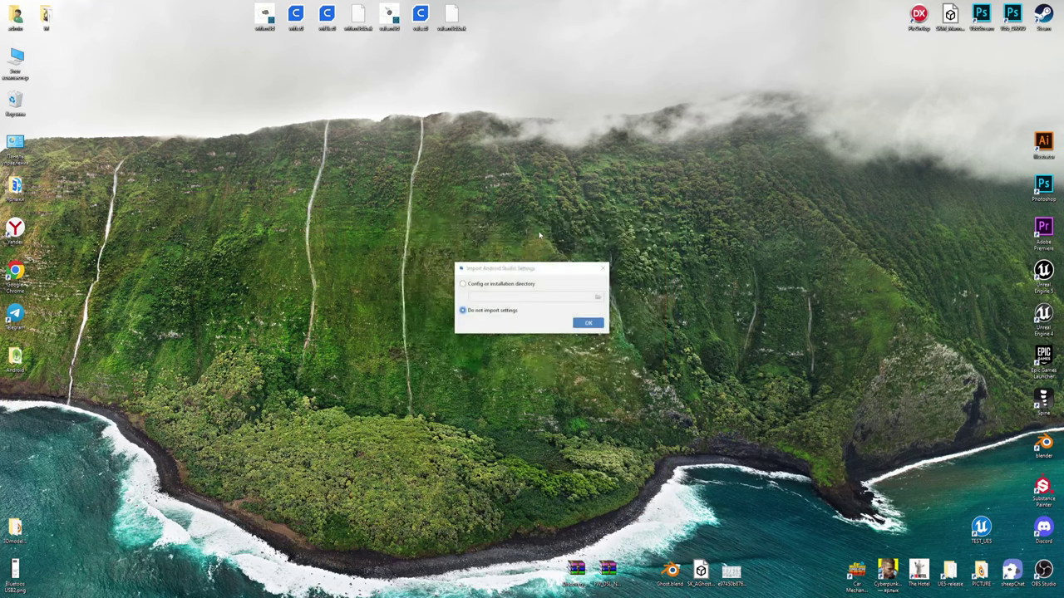
click(593, 324)
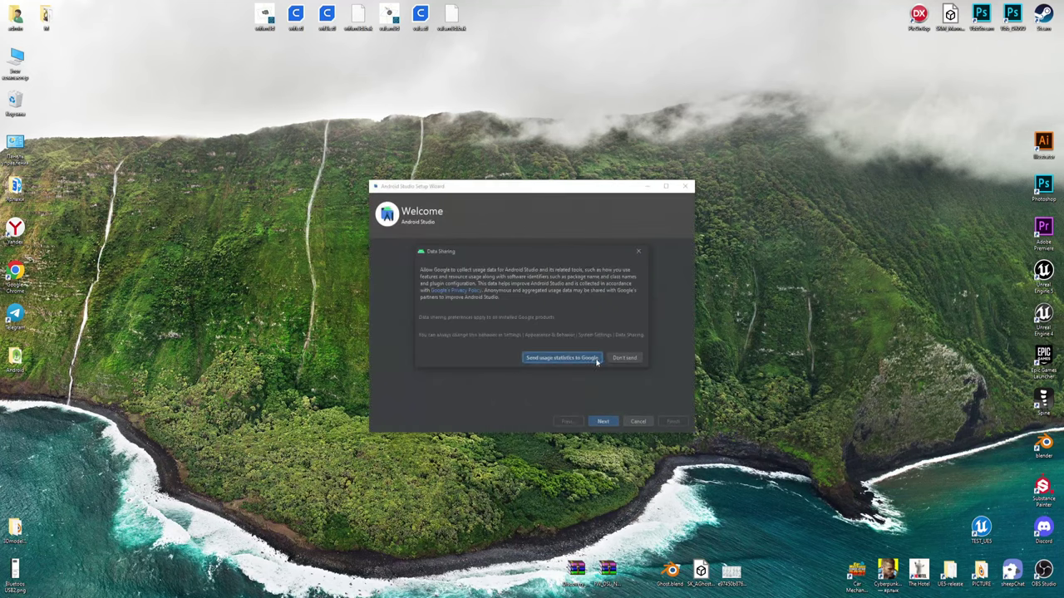
click(637, 358)
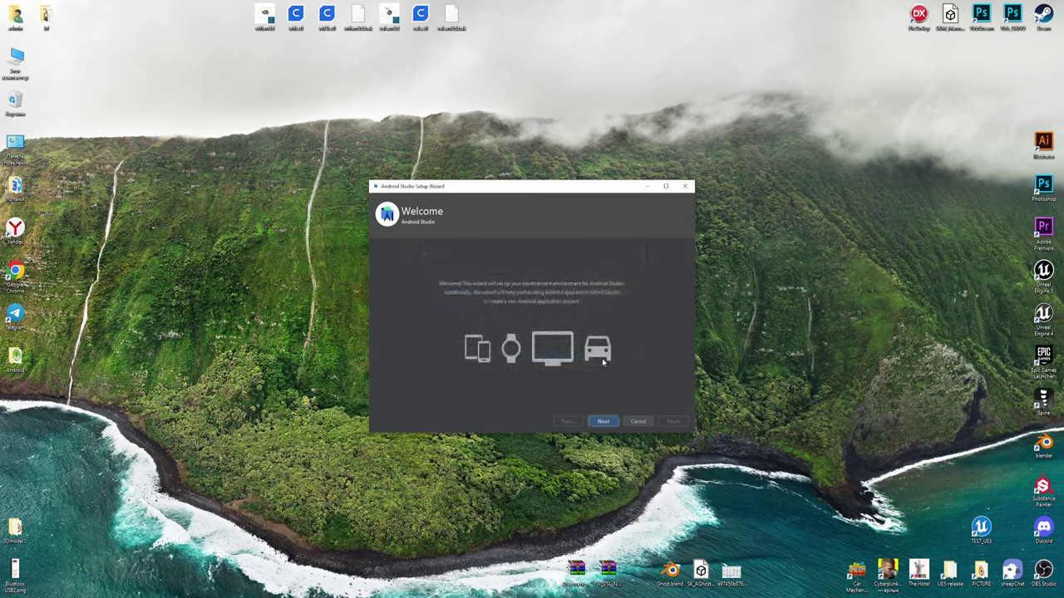
click(605, 421)
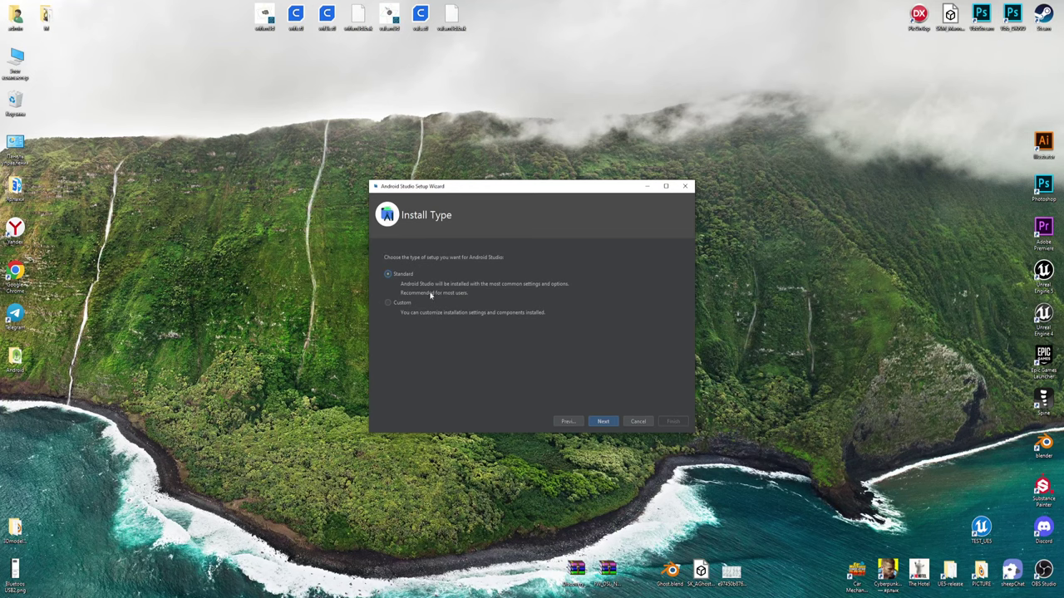
click(388, 303)
click(604, 423)
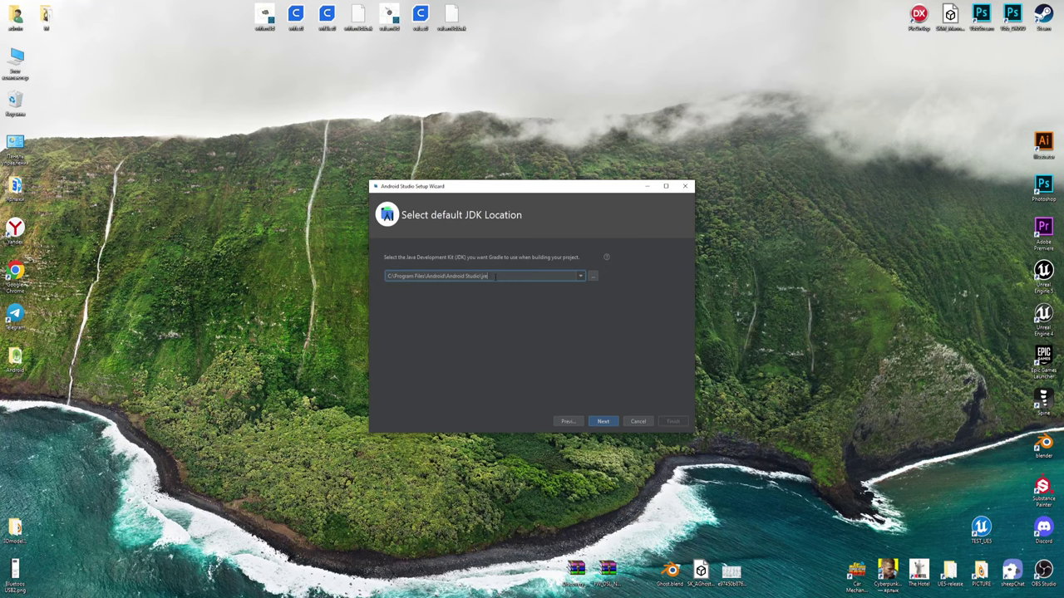
Step: Create a new C:\JDK folder and try it as the JDK location, dismissing the invalid-JDK error
click(592, 277)
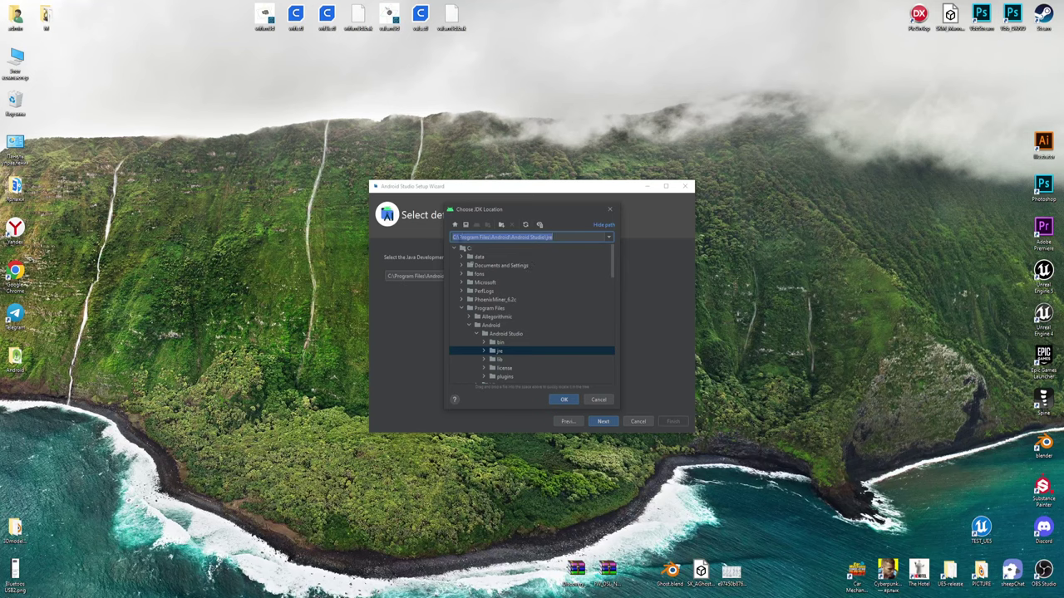
click(462, 247)
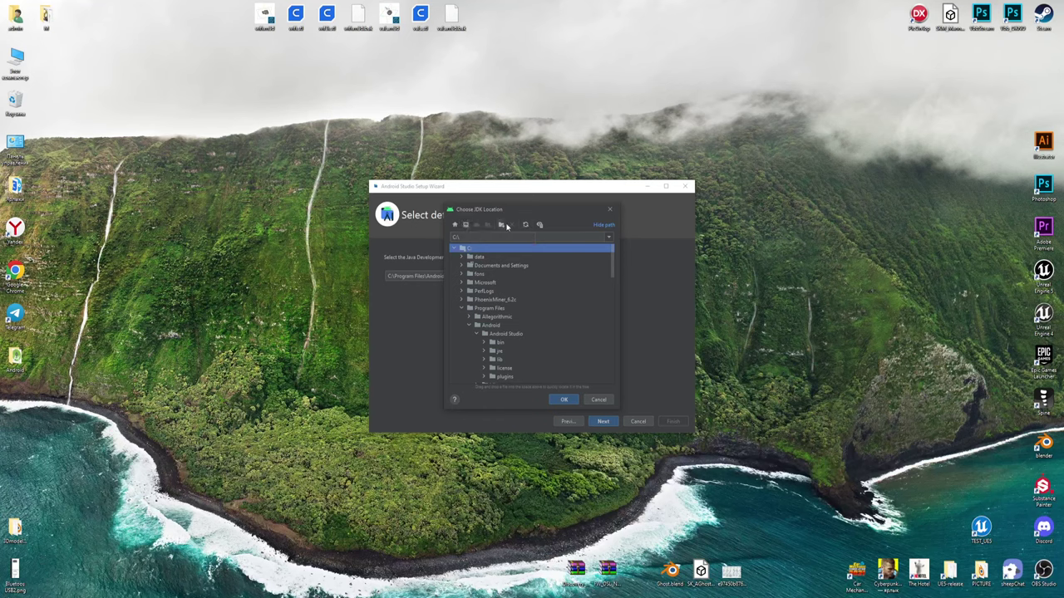
click(500, 226)
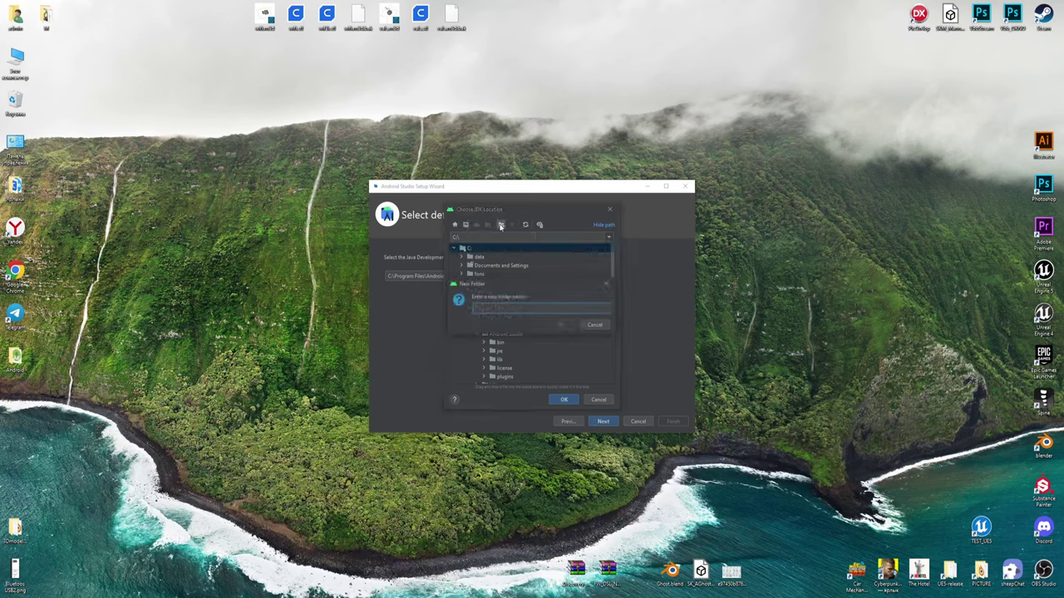
text(JDK)
click(562, 324)
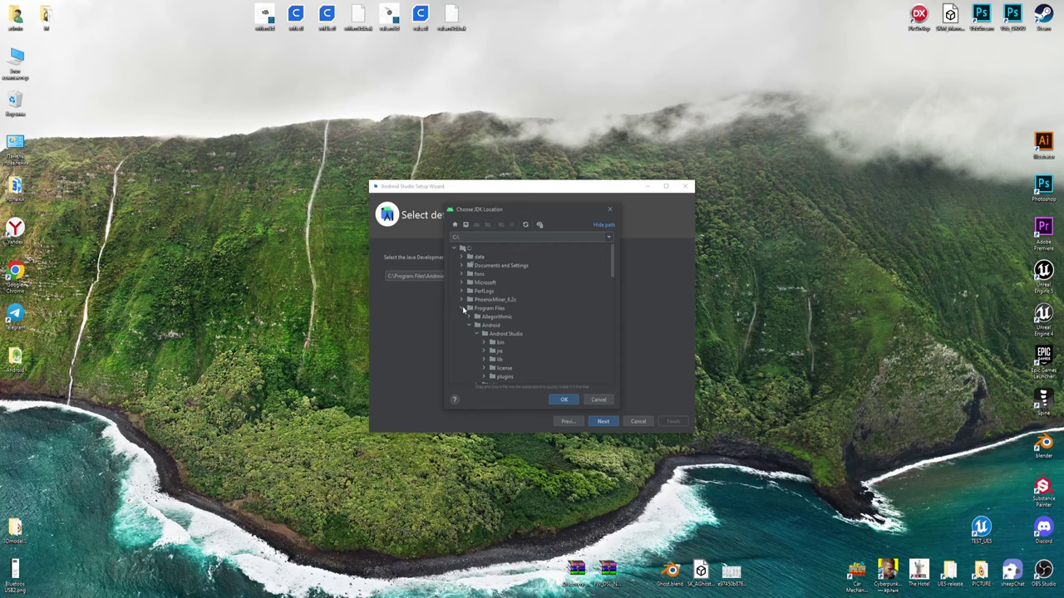
click(463, 308)
click(482, 325)
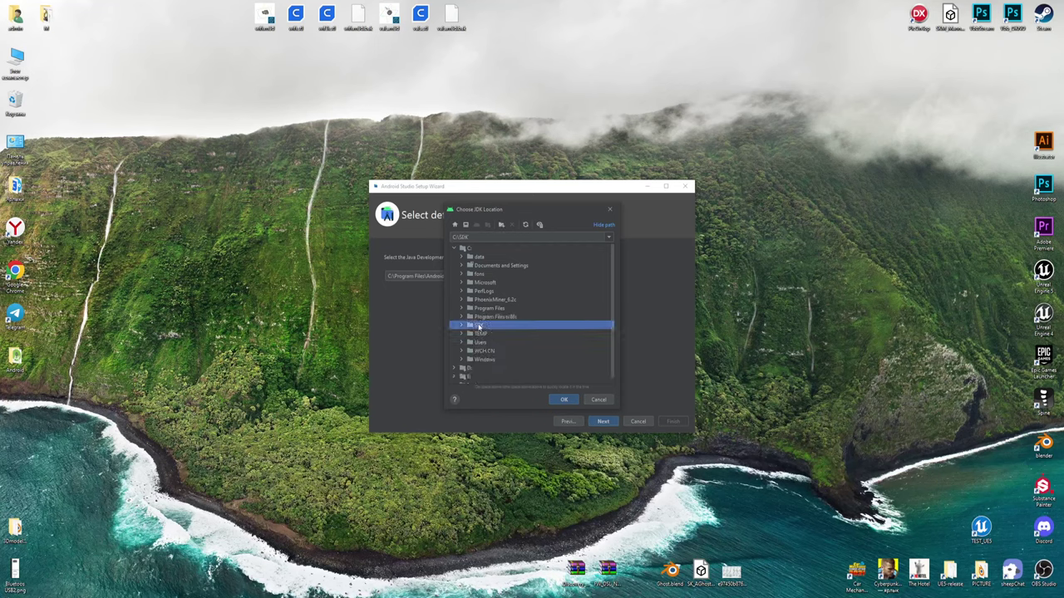
click(562, 399)
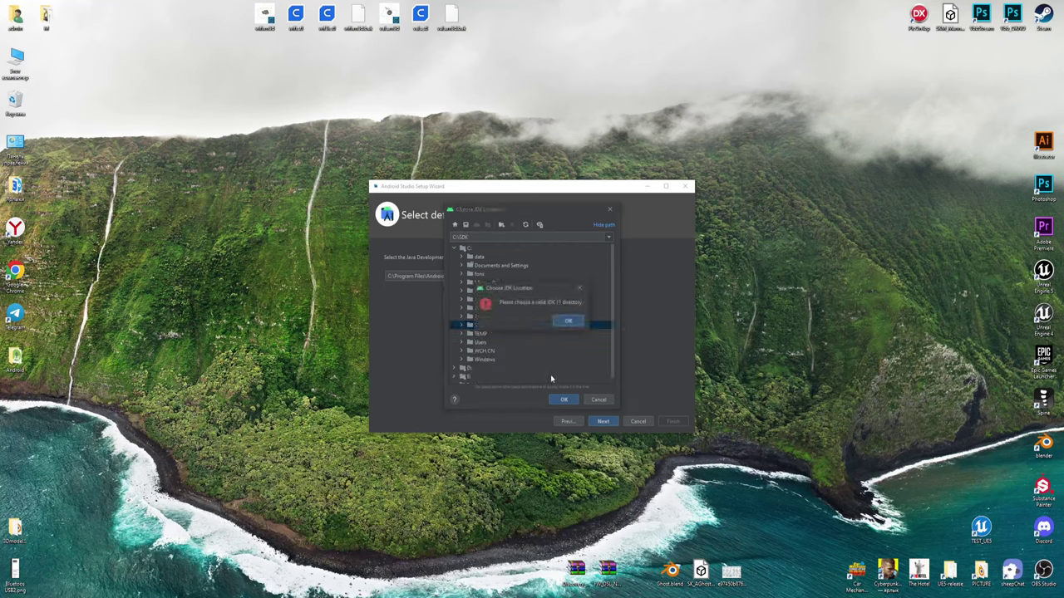
click(568, 322)
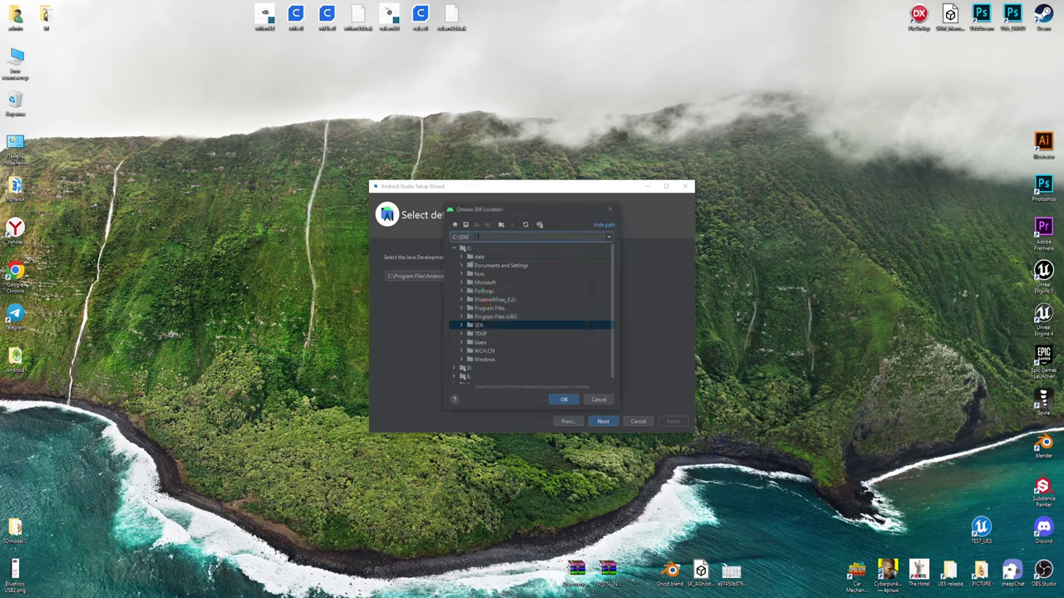
Step: Create a jre subfolder in C:\JDK, try it as the JDK location, then close the chooser
drag(510, 212, 490, 308)
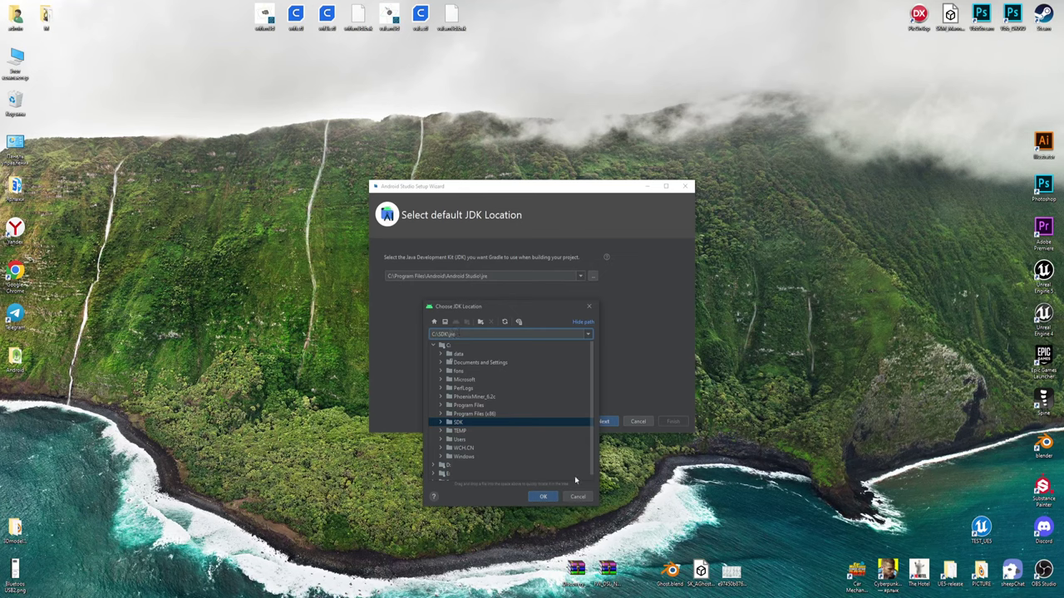
click(539, 497)
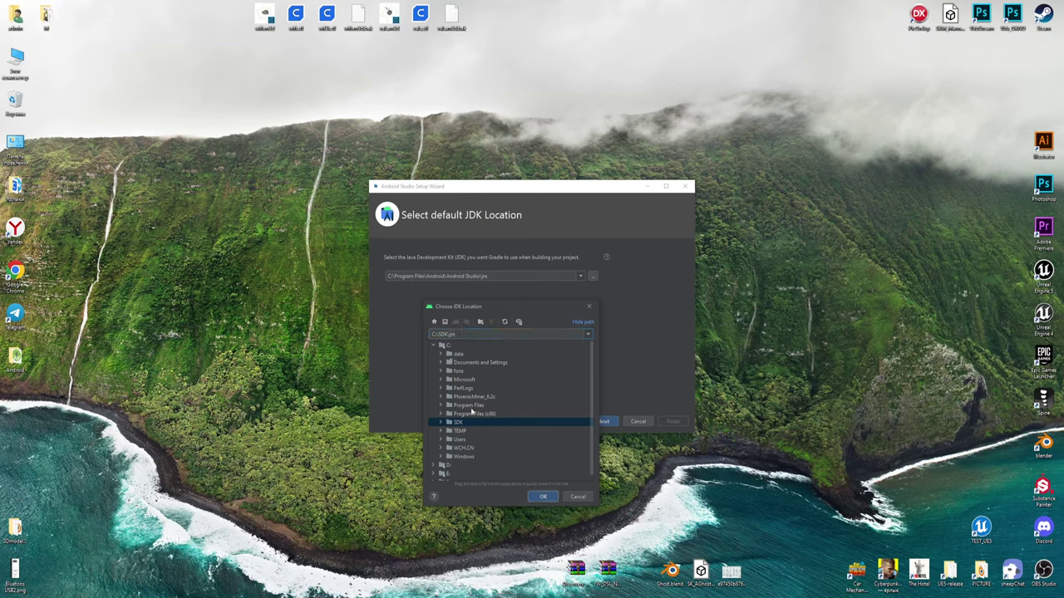
click(453, 423)
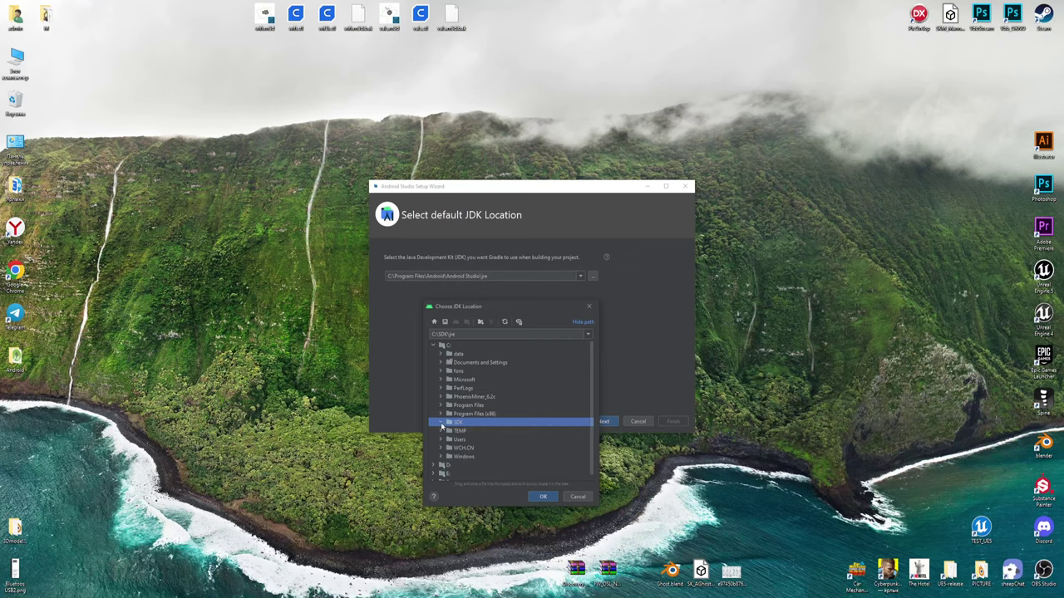
click(480, 322)
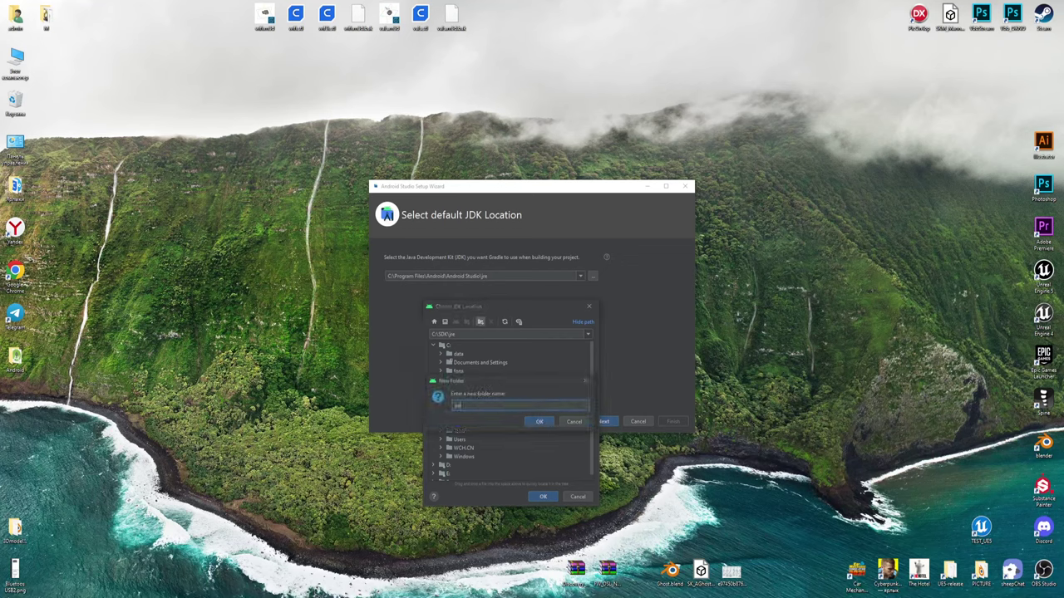
click(549, 424)
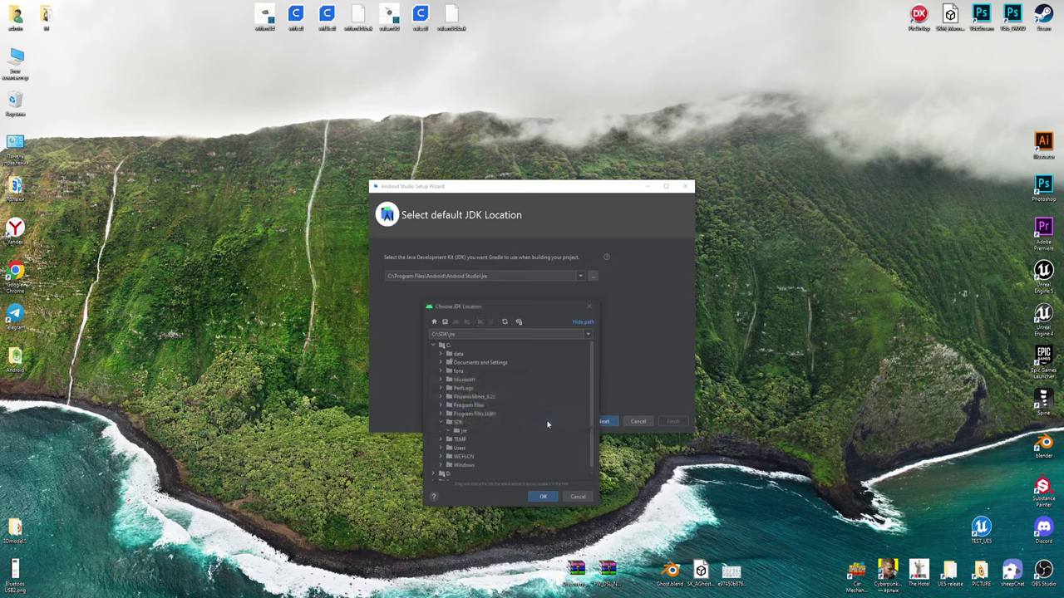
click(463, 433)
click(542, 496)
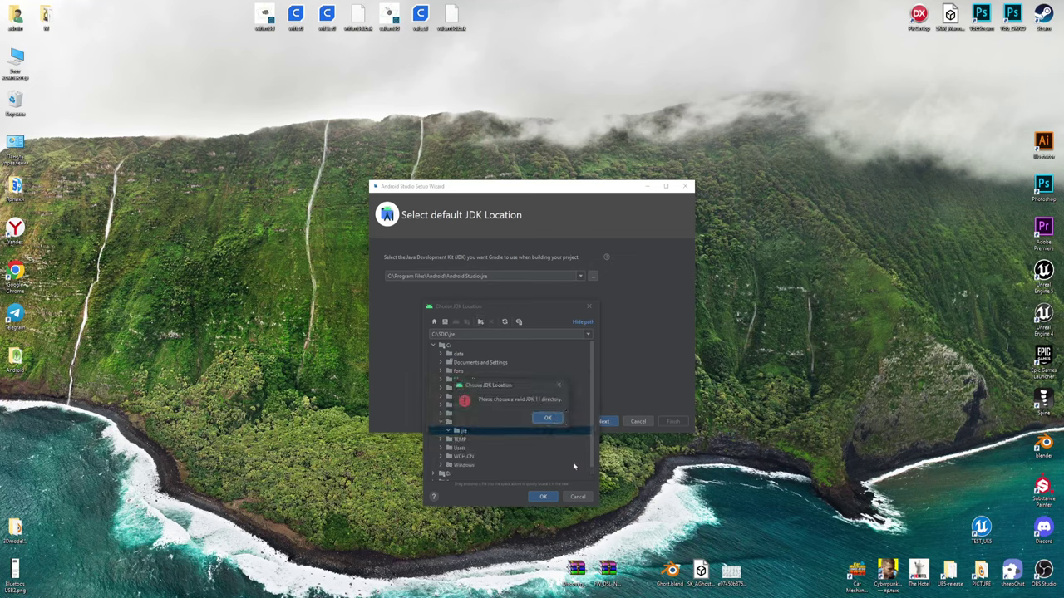
click(559, 389)
click(588, 306)
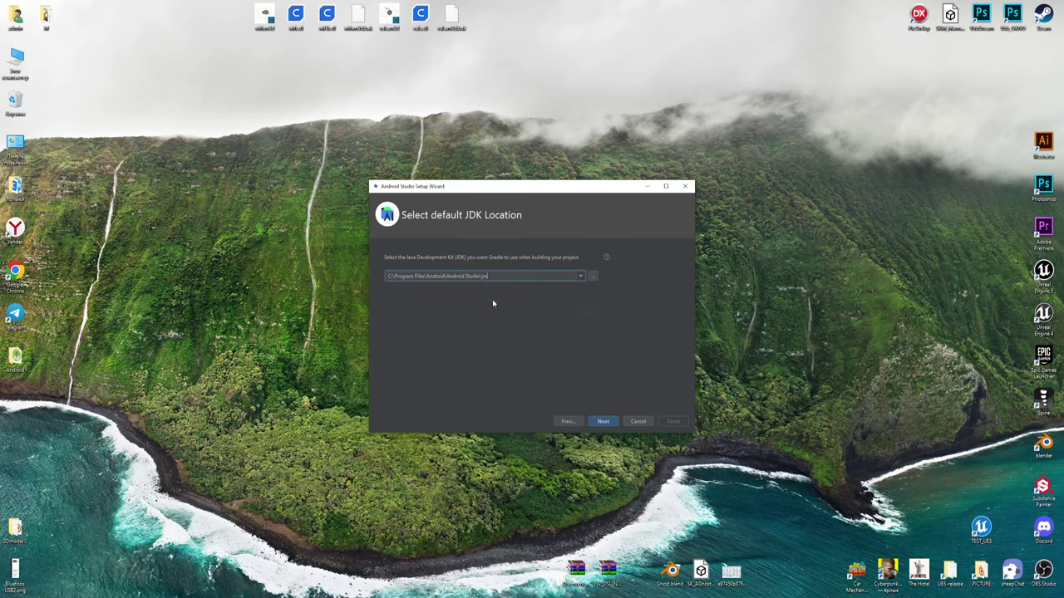
Step: Choose the Light theme and accept the default SDK components
click(611, 418)
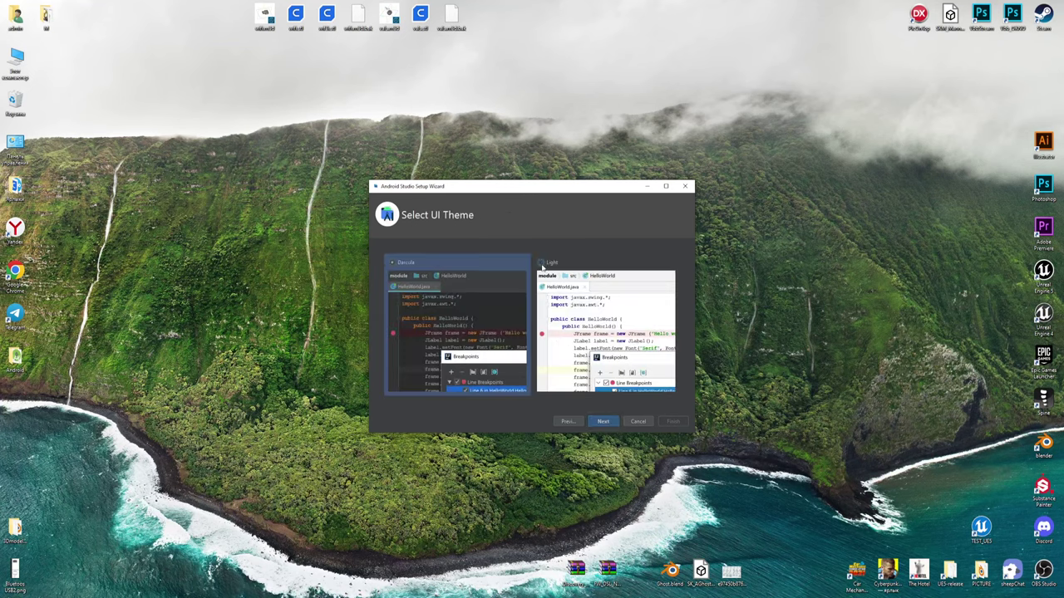
click(543, 269)
click(604, 425)
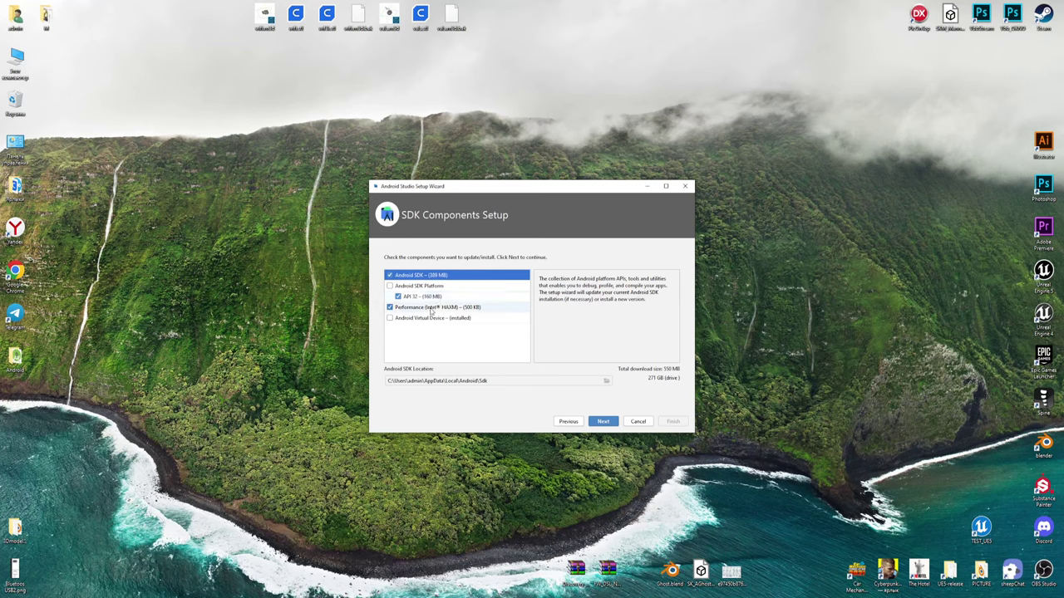
click(603, 421)
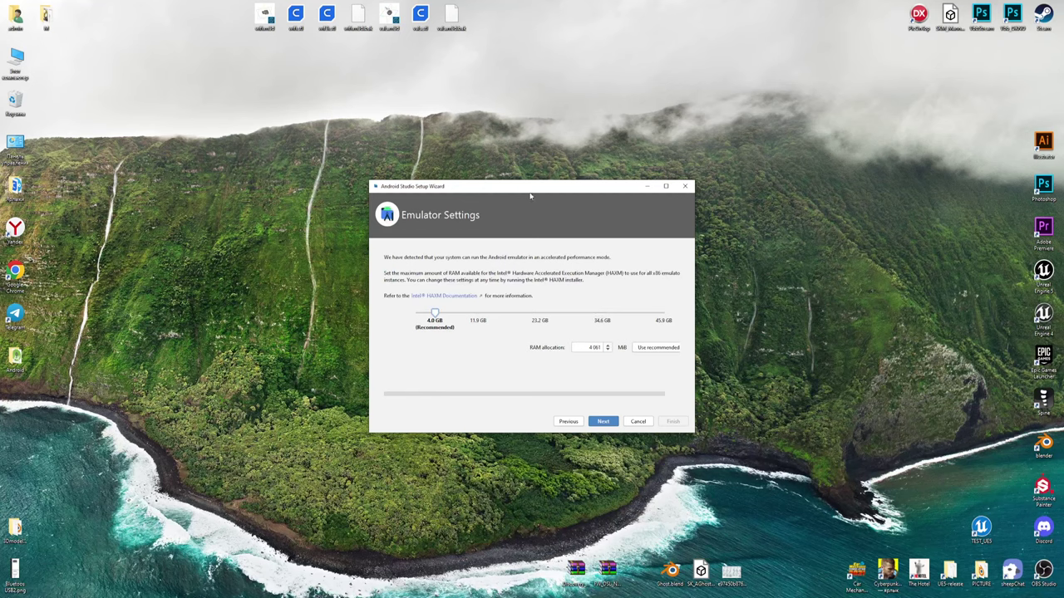
Step: Lower the emulator RAM allocation to 8 338 MiB and continue to Verify Settings
drag(530, 193, 503, 109)
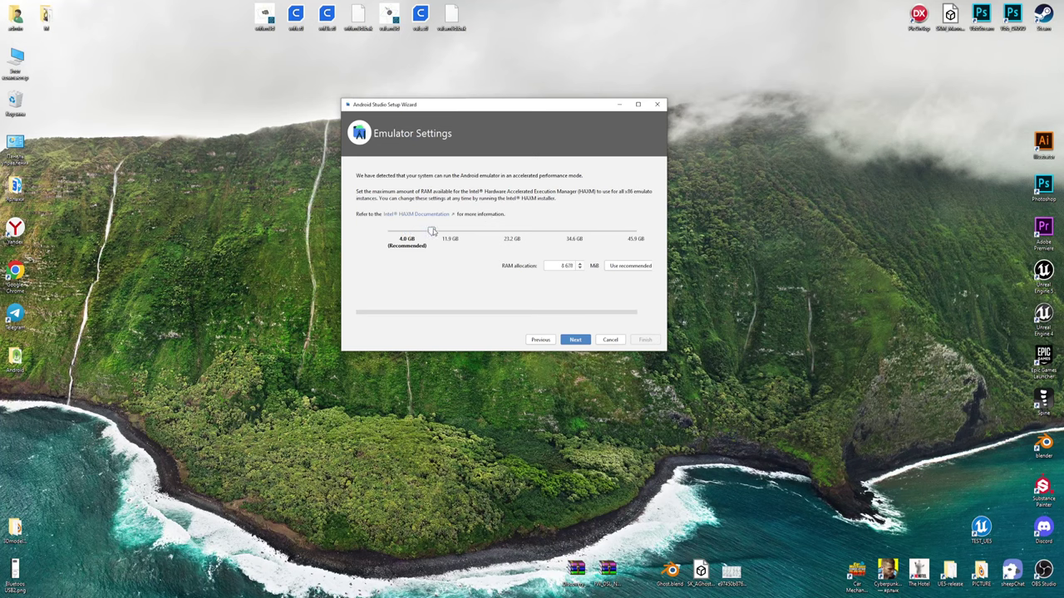
drag(433, 229, 430, 229)
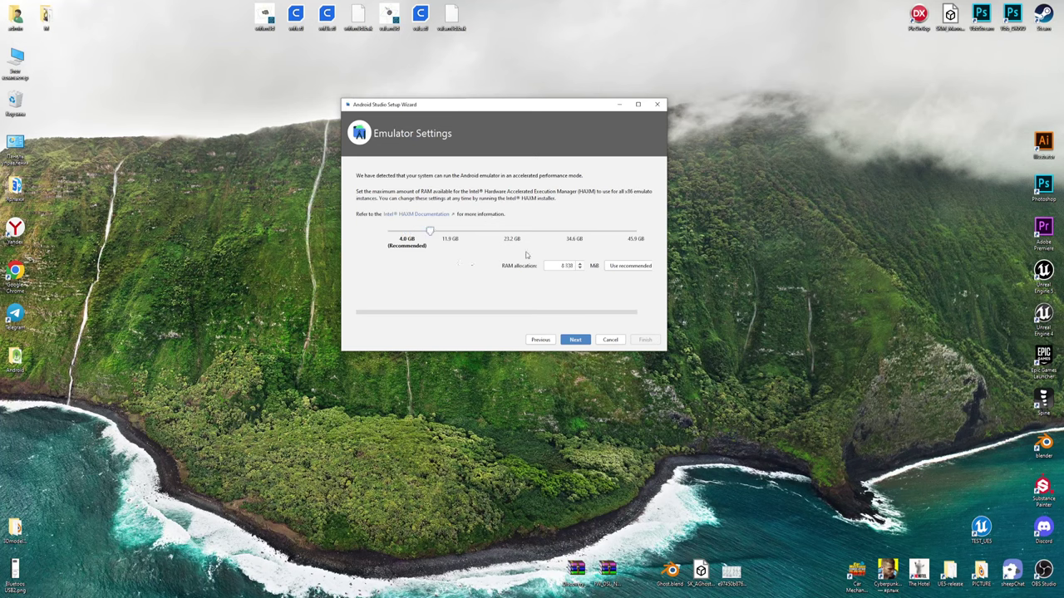
click(576, 339)
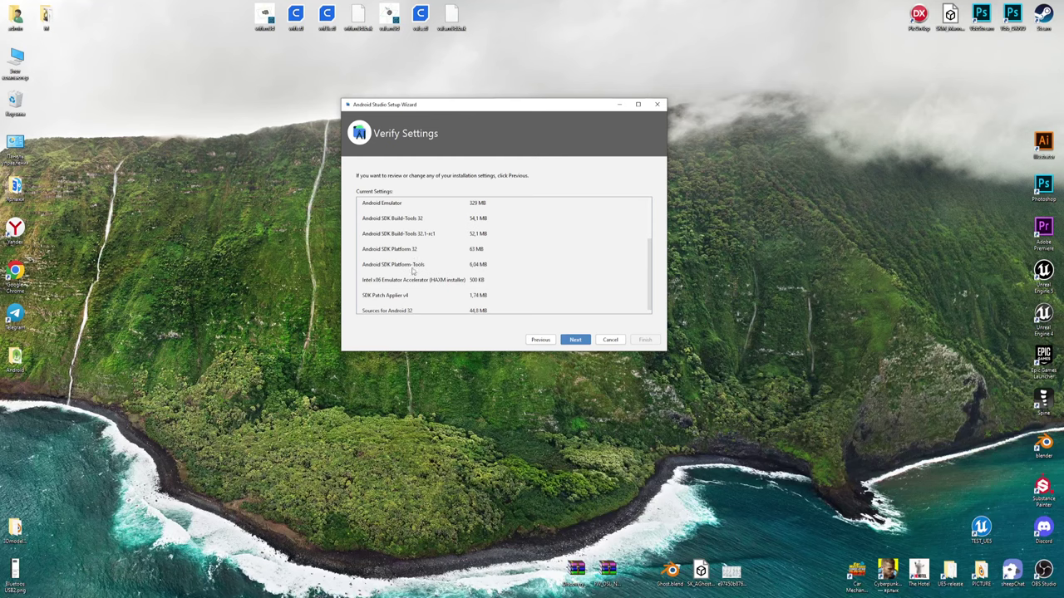
Step: Move past Verify Settings to the licenses and accept the Intel extra license
scroll(405, 304, down, 1)
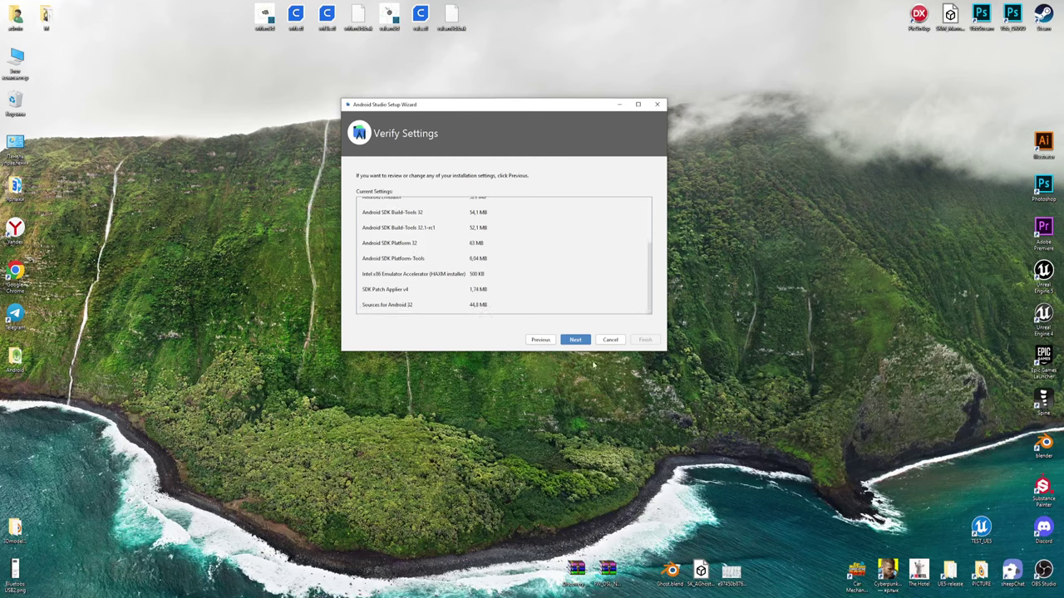
click(582, 338)
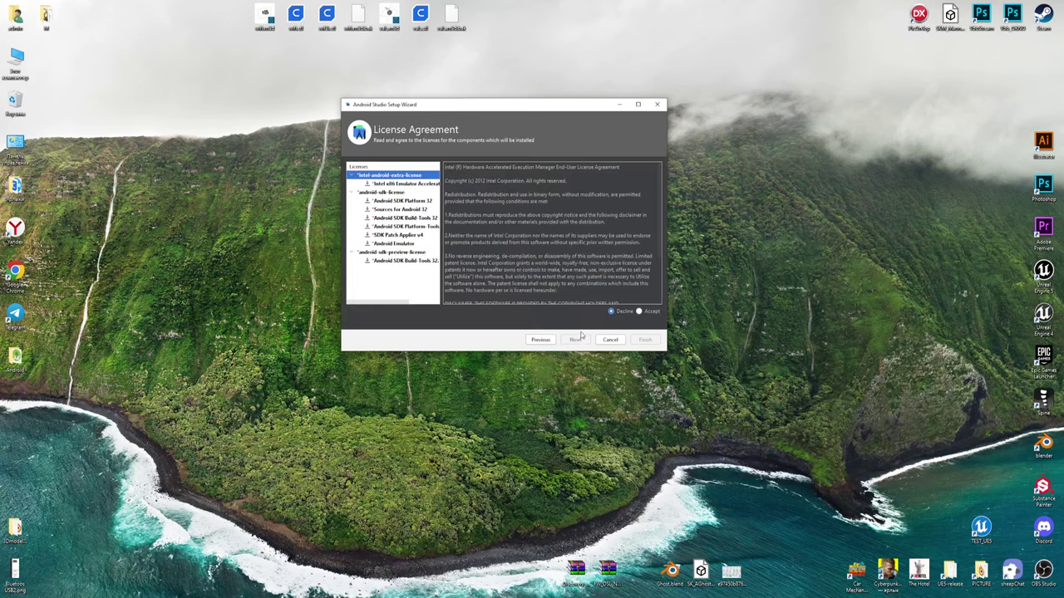
click(379, 192)
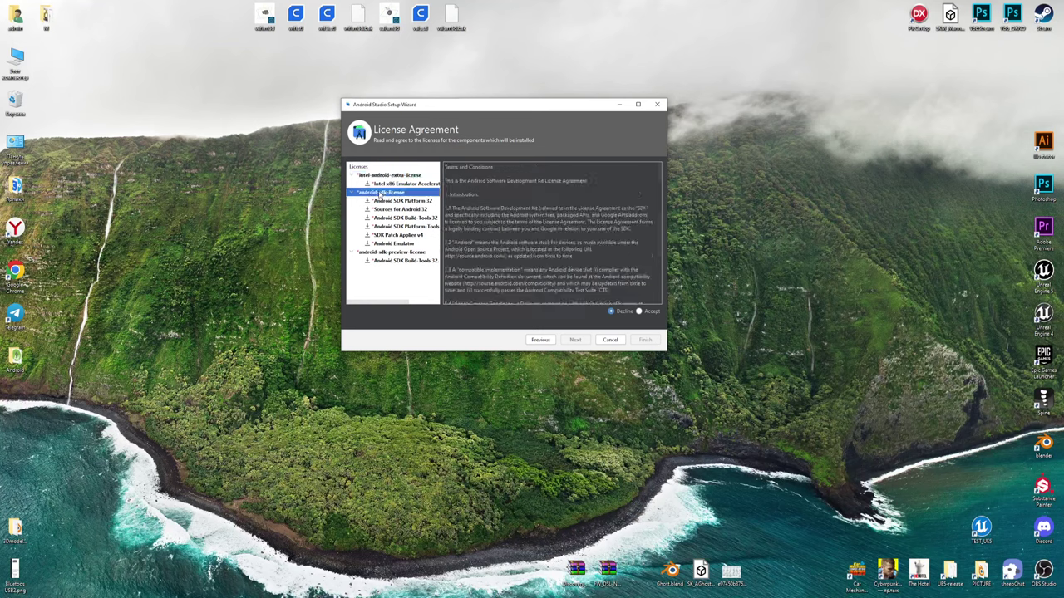
click(382, 176)
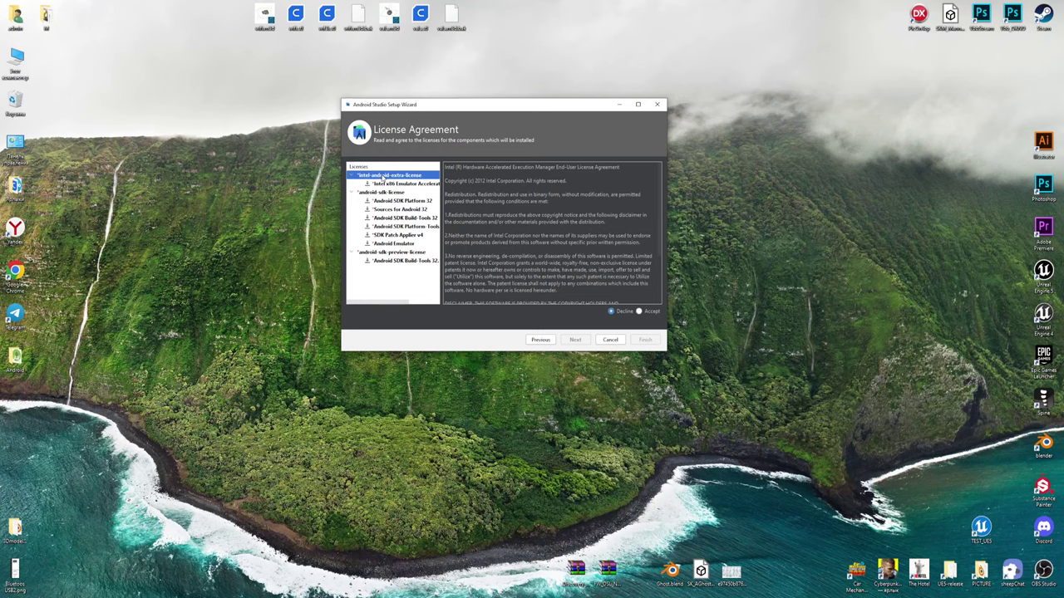
click(638, 311)
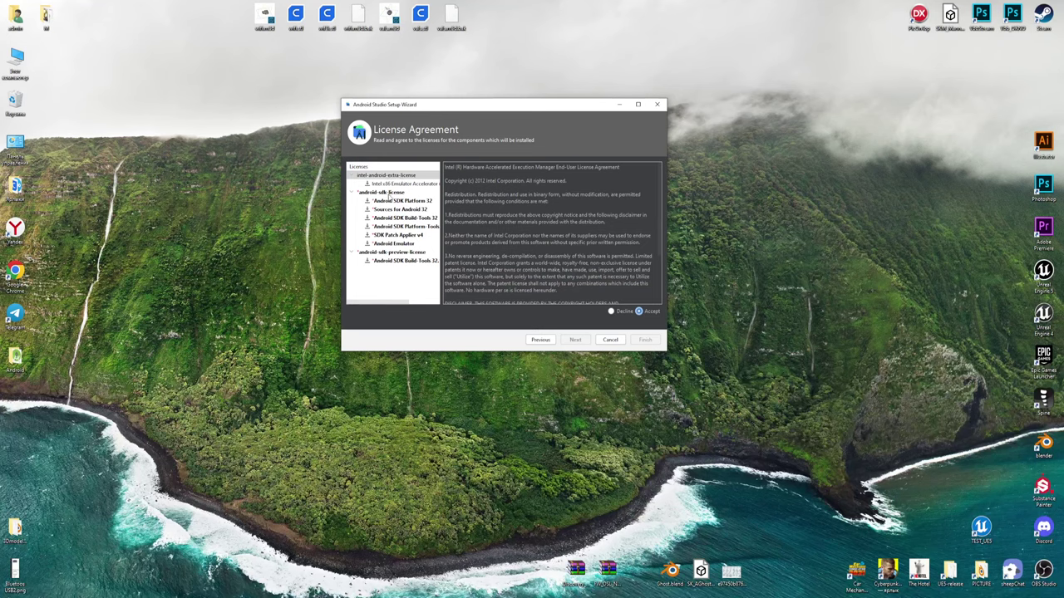
Step: Accept the android-sdk-license and android-sdk-preview-license, then finish to begin downloading components
click(388, 192)
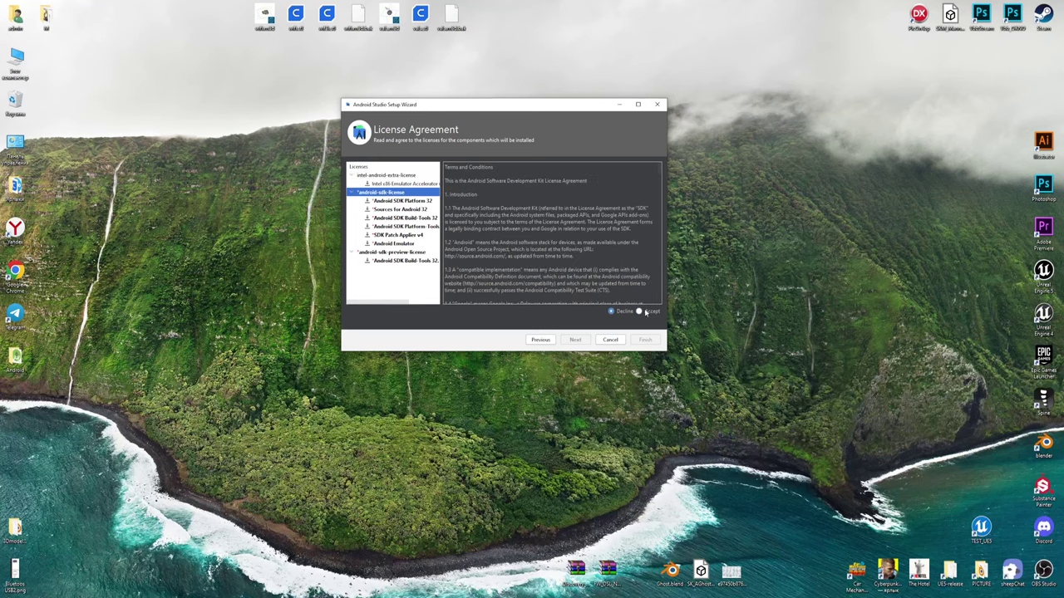
click(638, 311)
click(379, 251)
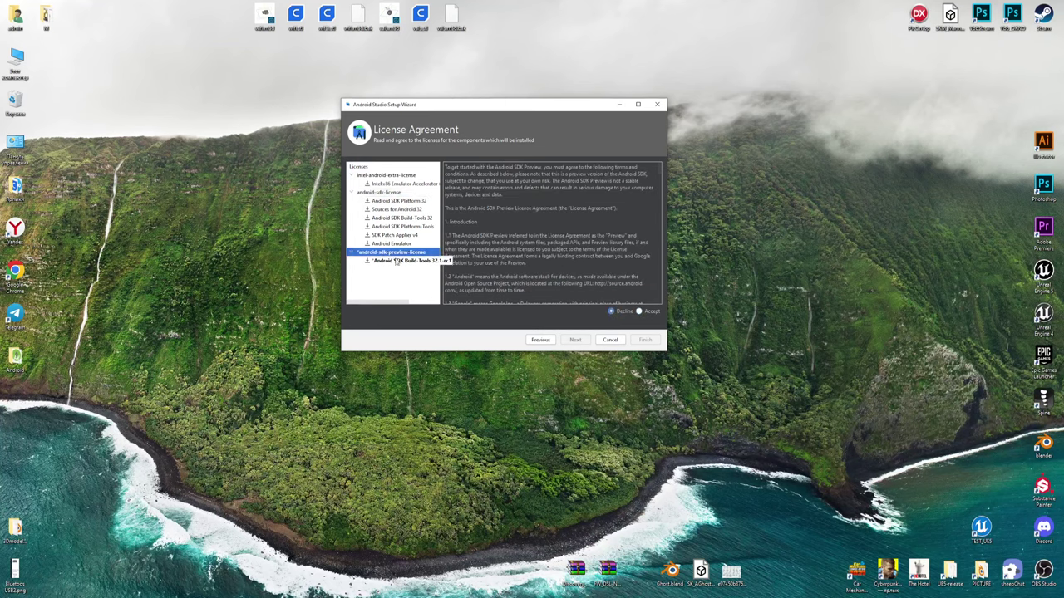
click(638, 312)
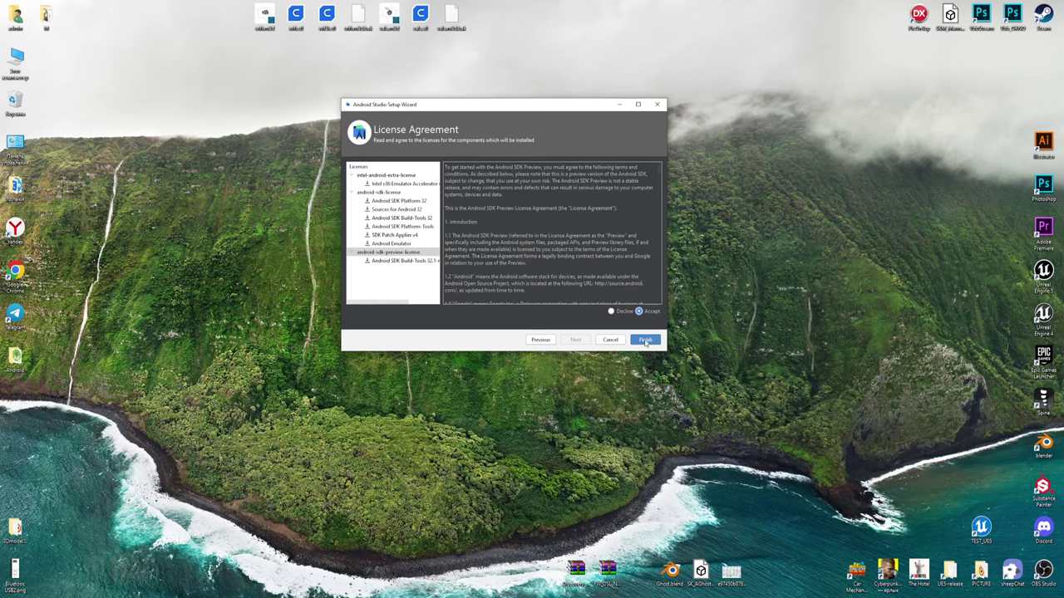
click(645, 341)
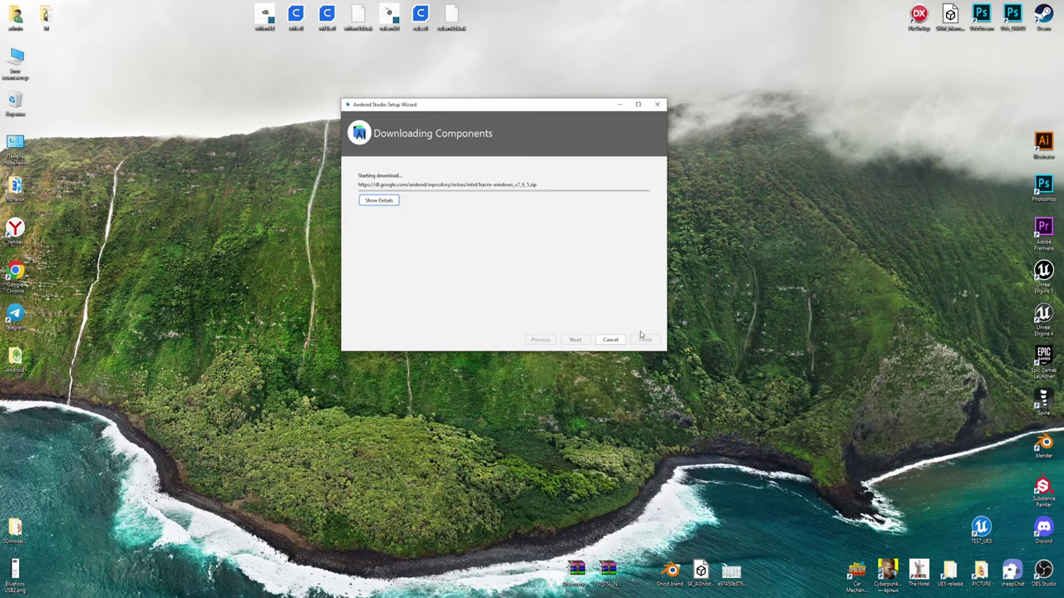
Step: Show the install details, then launch SDK Manager from the Welcome screen's More Actions once setup finishes
click(390, 203)
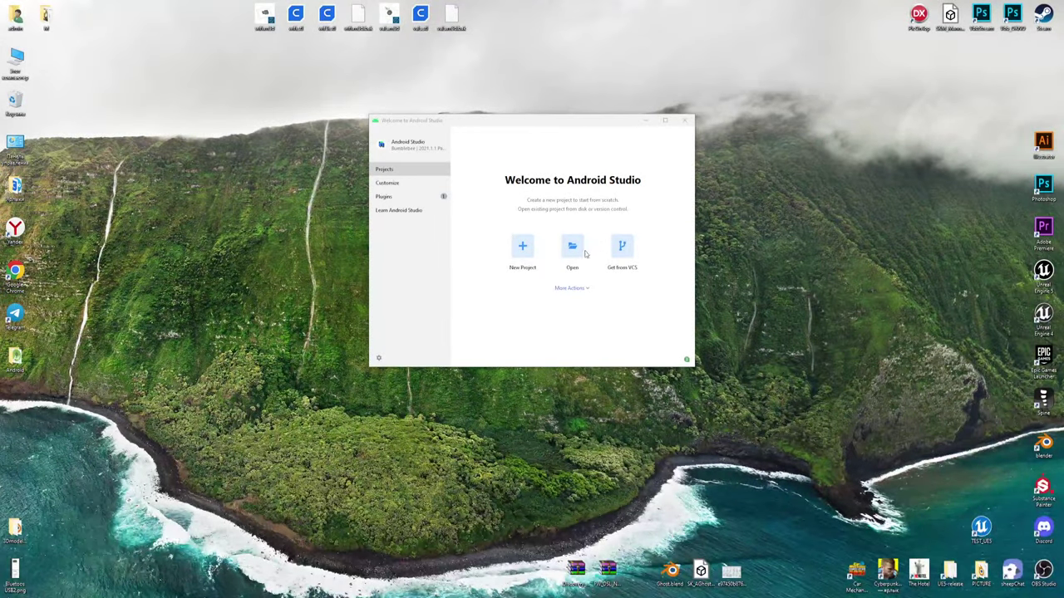
click(588, 288)
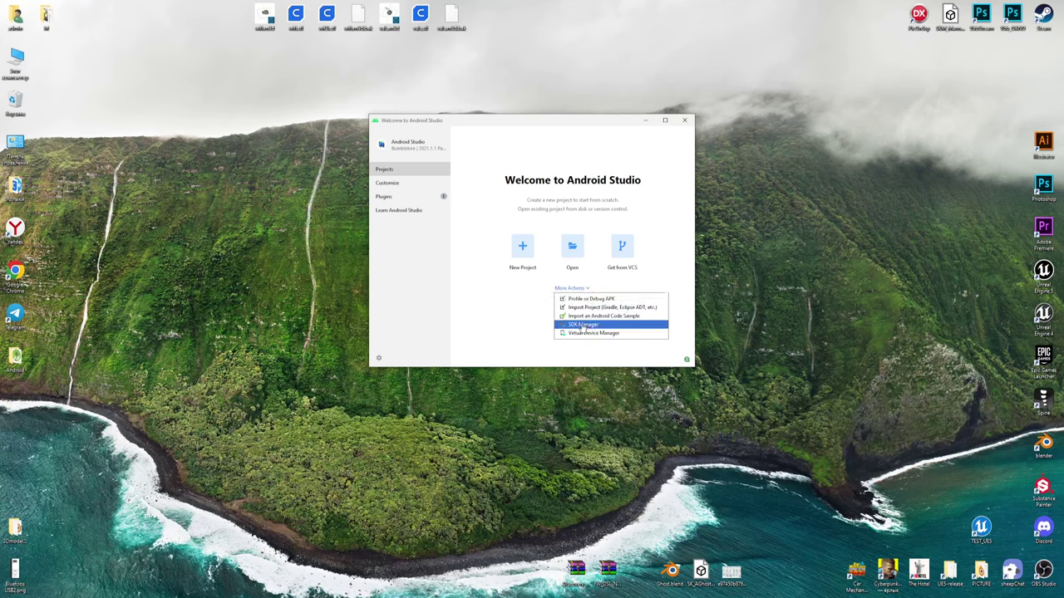
click(581, 325)
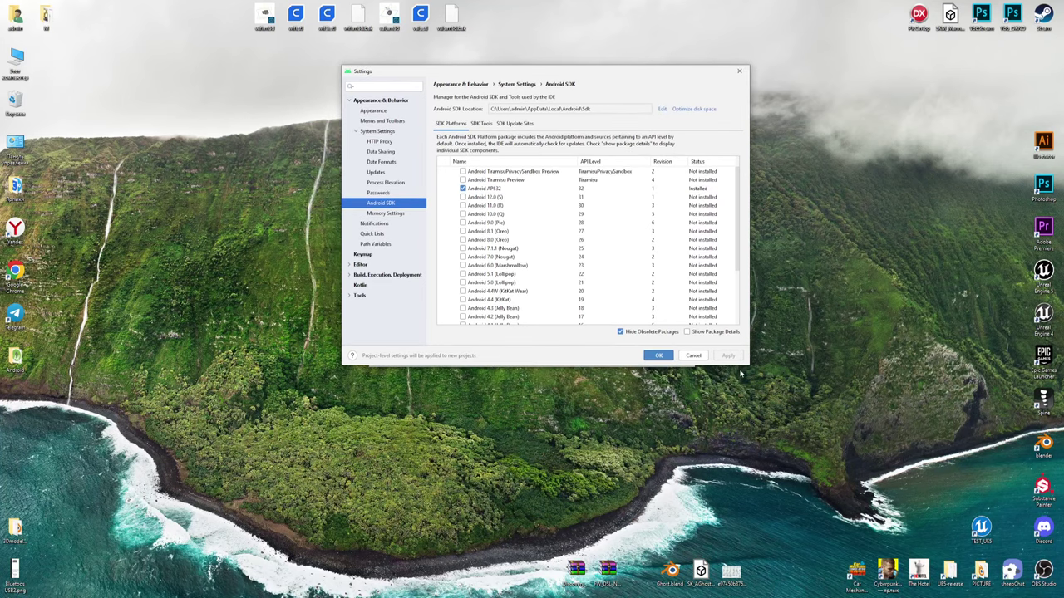
Step: Enlarge the settings window and show package details for the SDK Platforms list
drag(748, 364, 906, 496)
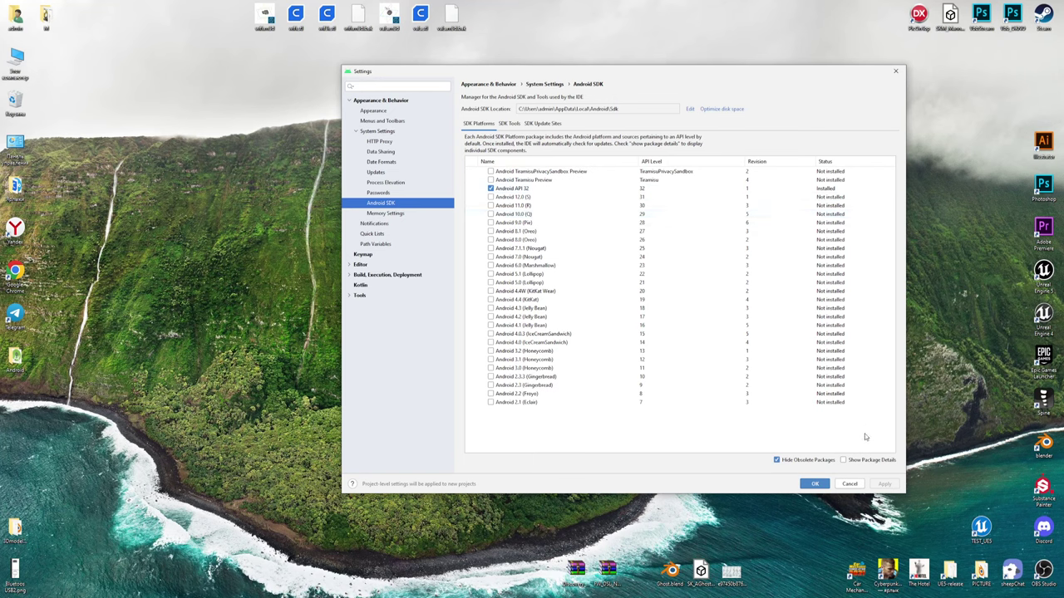
click(843, 460)
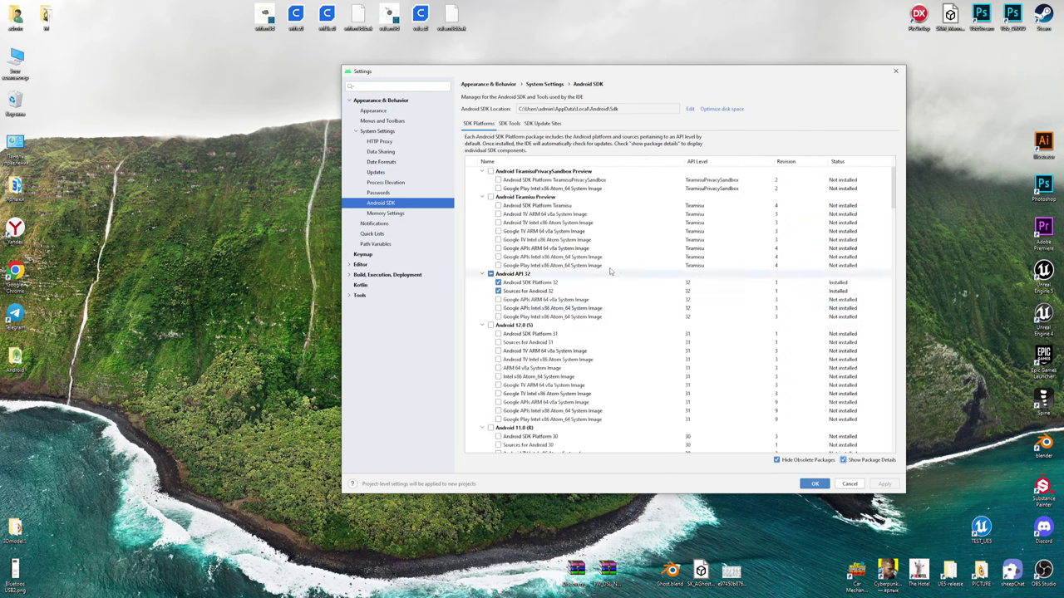
scroll(599, 252, down, 2)
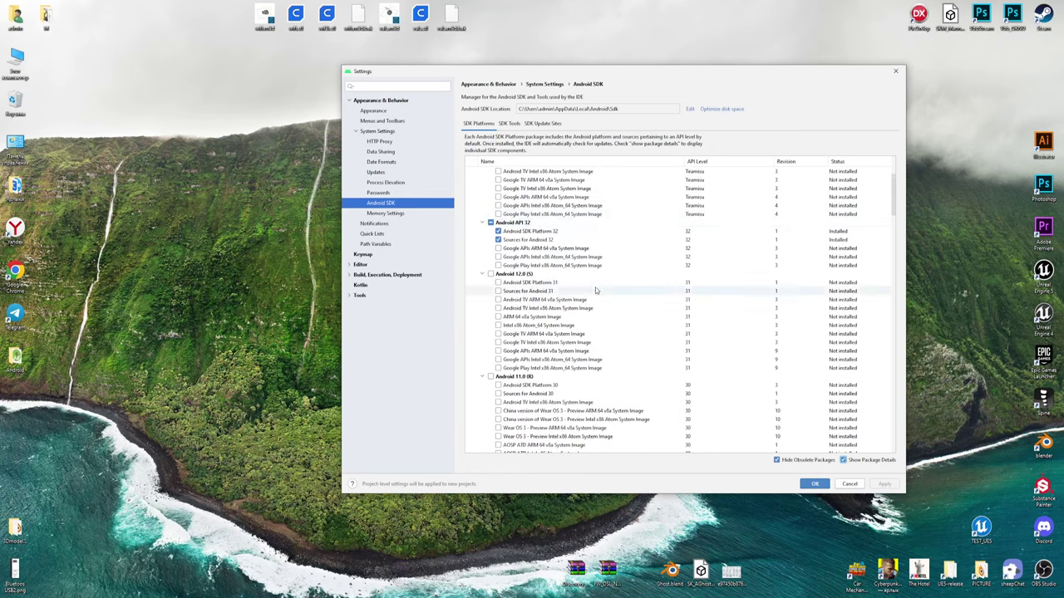
scroll(548, 242, up, 3)
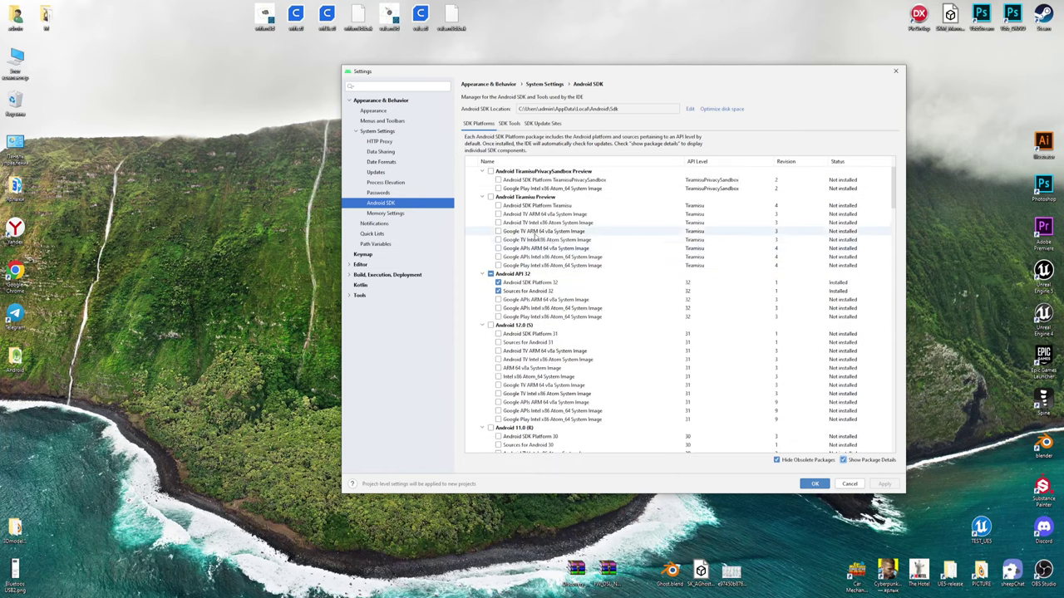
scroll(536, 240, down, 3)
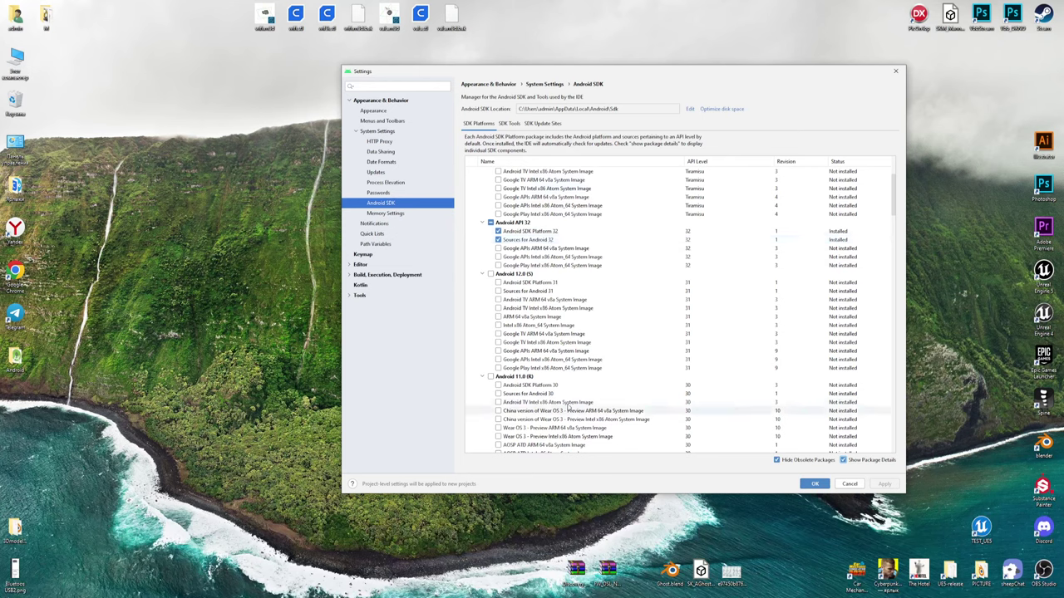
Step: Scroll through the remaining SDK platform packages, then switch to SDK Tools
scroll(518, 197, down, 5)
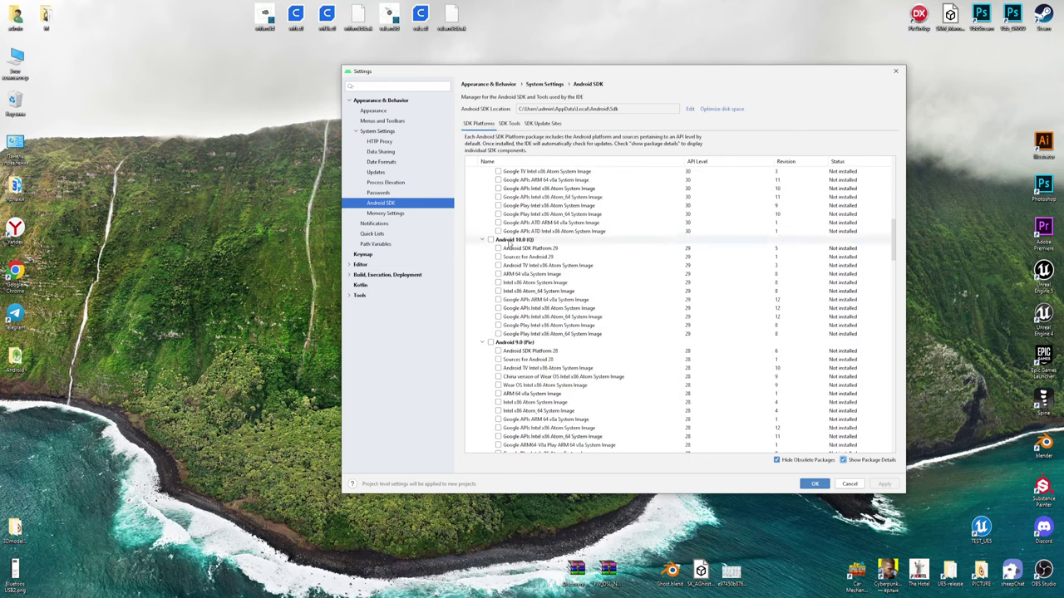
scroll(505, 330, down, 3)
scroll(504, 330, down, 3)
scroll(505, 329, down, 3)
scroll(504, 330, down, 5)
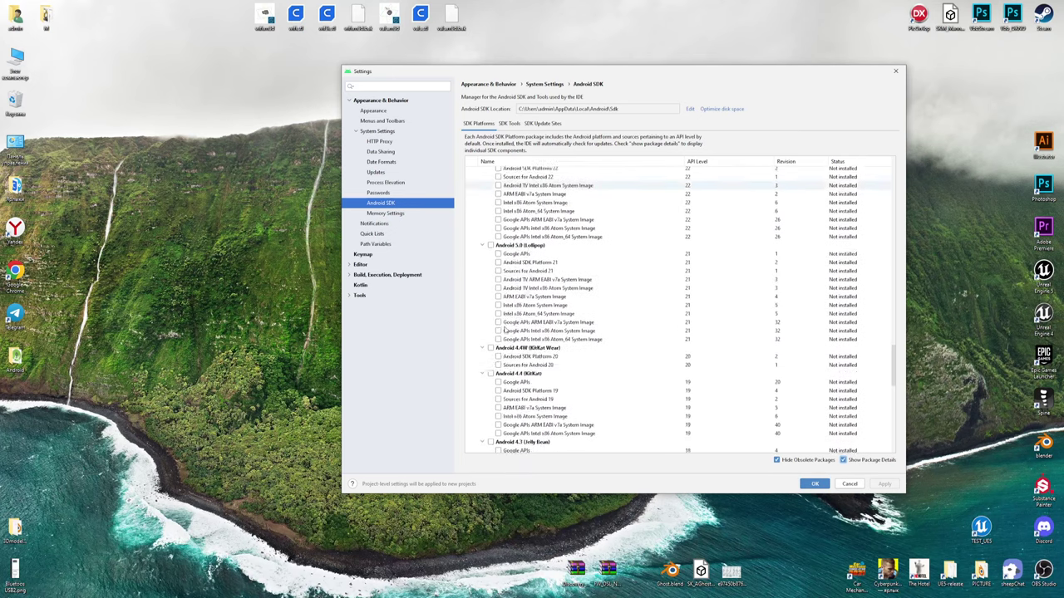
scroll(504, 330, down, 5)
scroll(504, 330, down, 5)
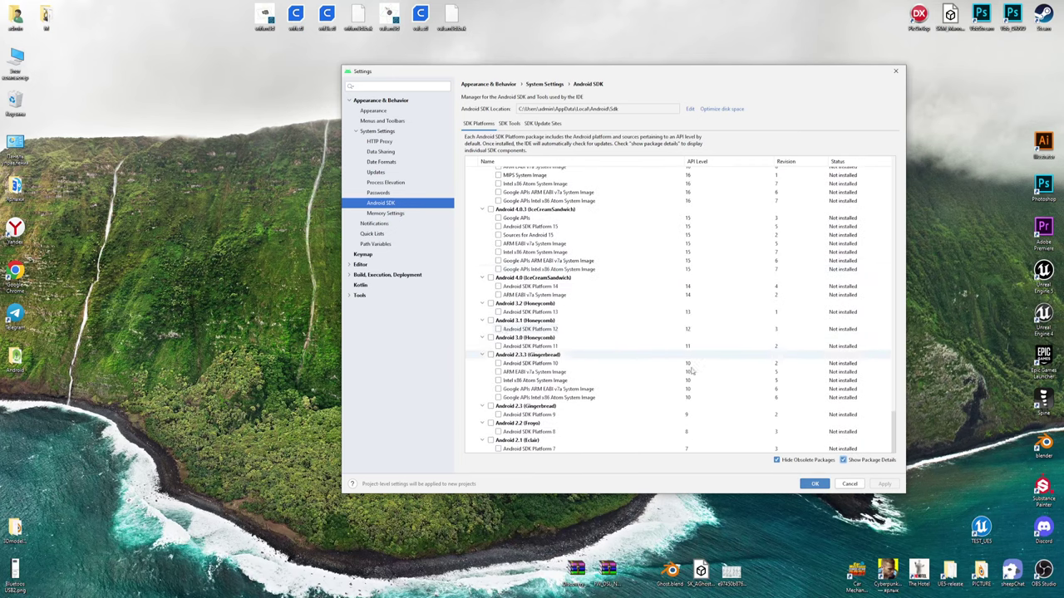
drag(894, 423, 894, 165)
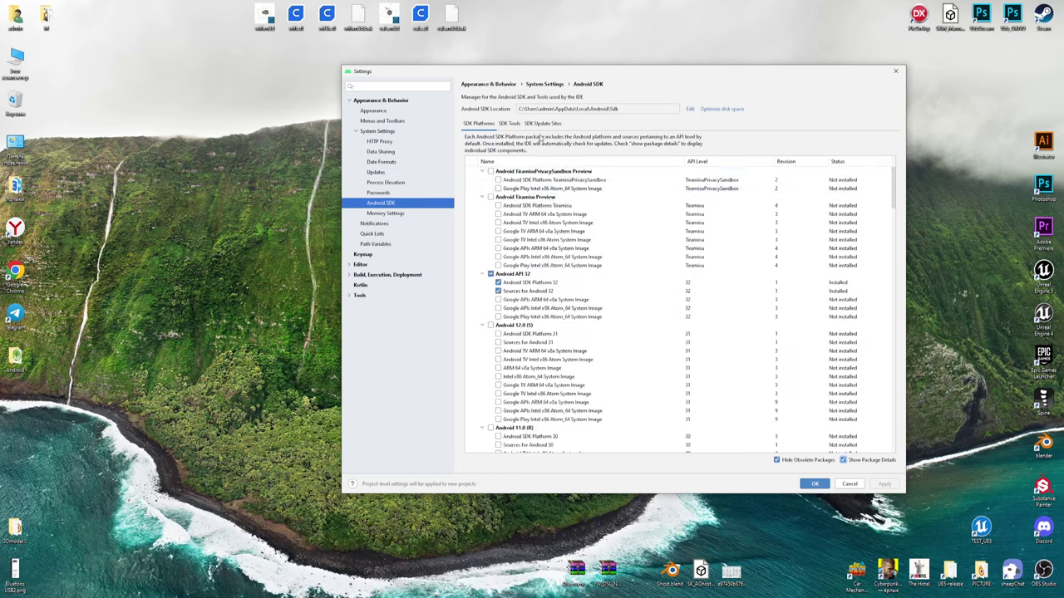
click(508, 123)
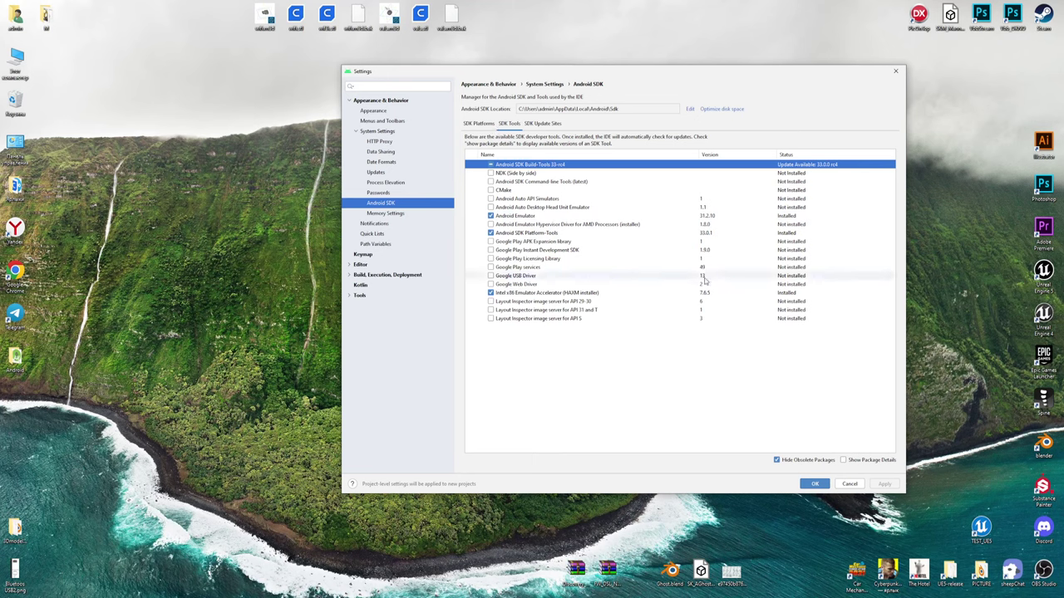
Step: With package details shown, untick Build-Tools 32.1.0-rc1 and tick NDK (Side by side) 23.0.7599858
click(844, 461)
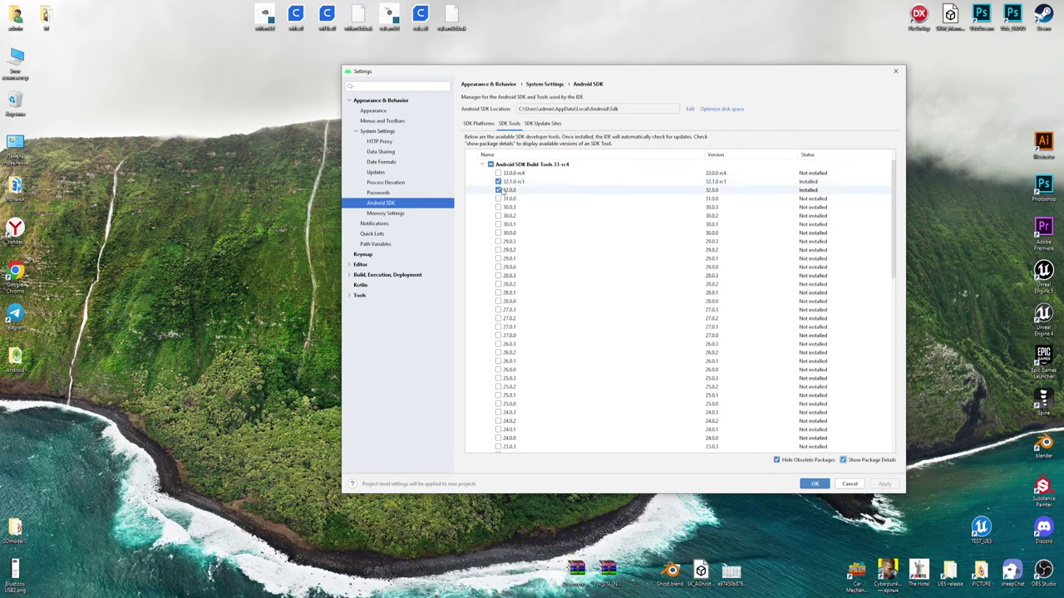
click(499, 182)
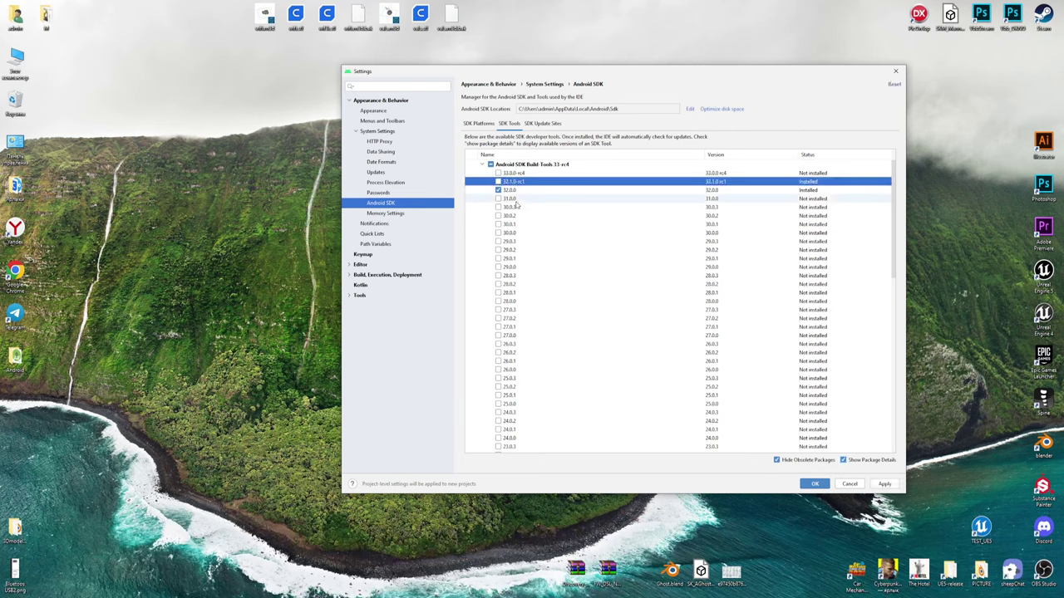
scroll(519, 186, down, 3)
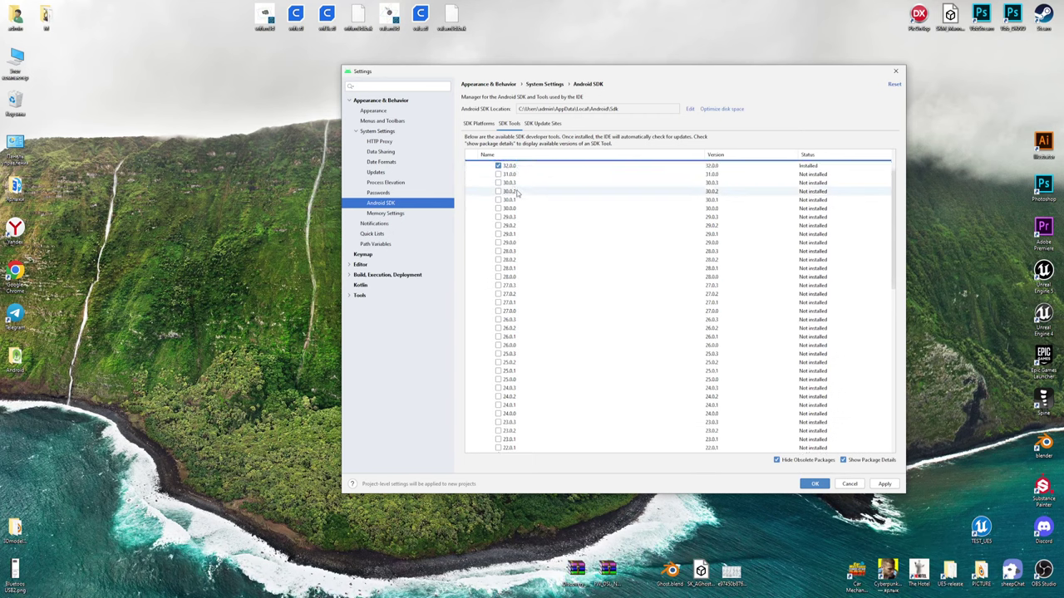
scroll(517, 192, down, 3)
scroll(516, 195, down, 3)
scroll(519, 212, down, 2)
scroll(525, 241, down, 3)
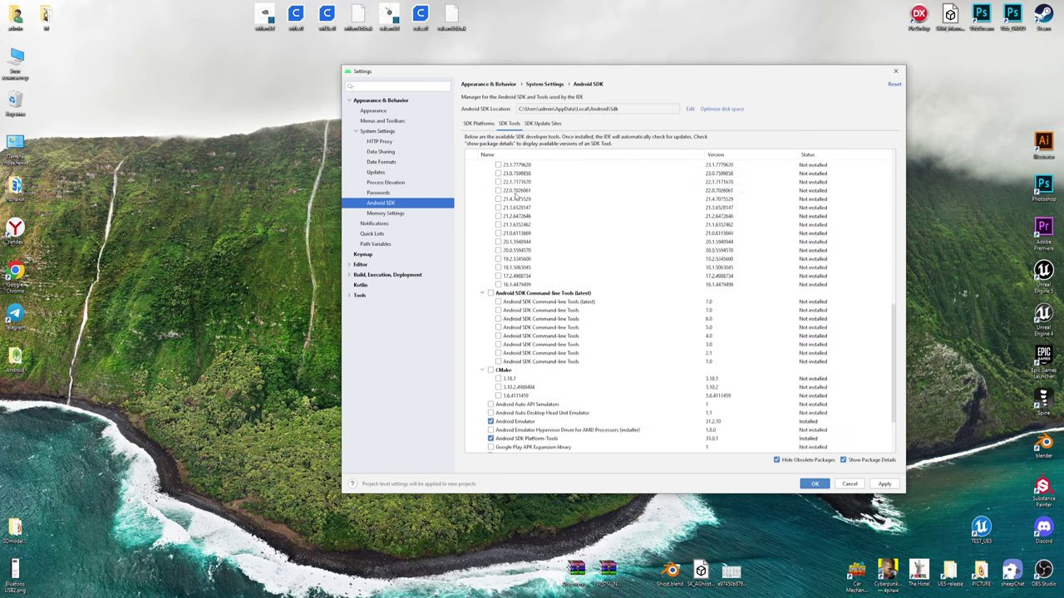
scroll(530, 258, up, 2)
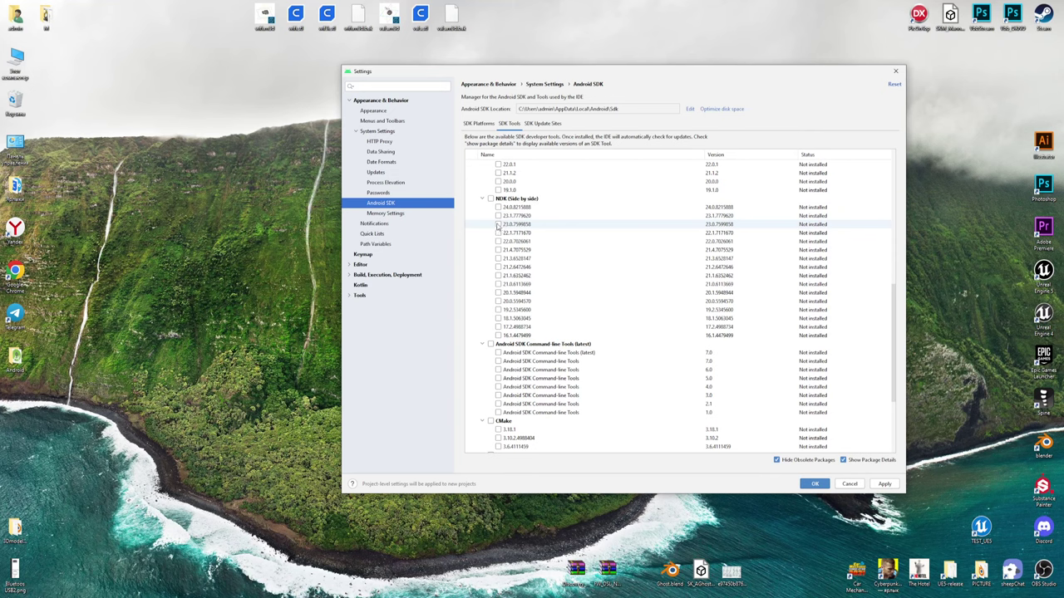
click(498, 224)
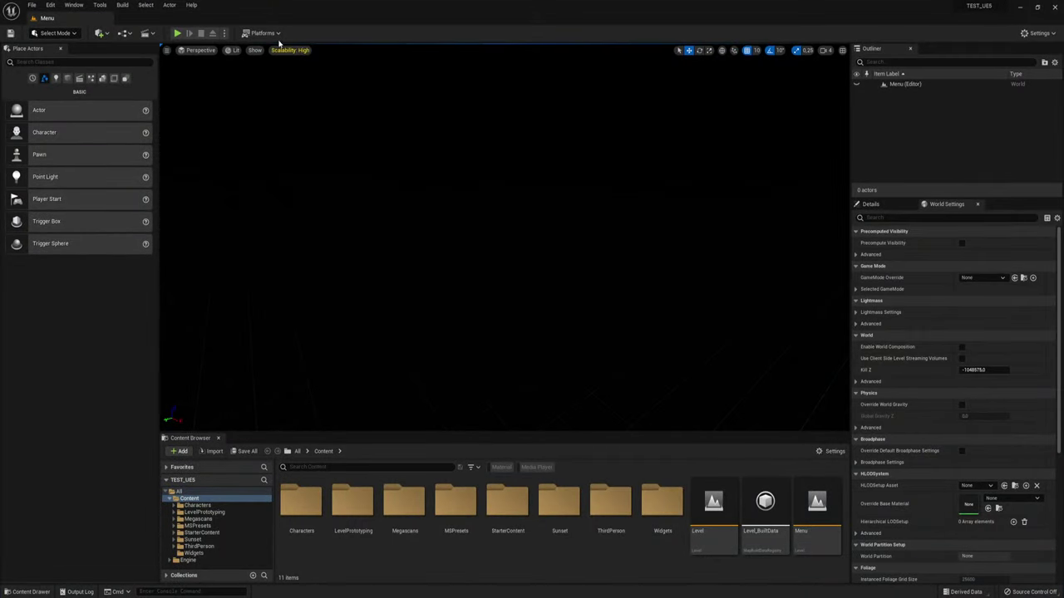
click(264, 33)
mouse_move(300, 94)
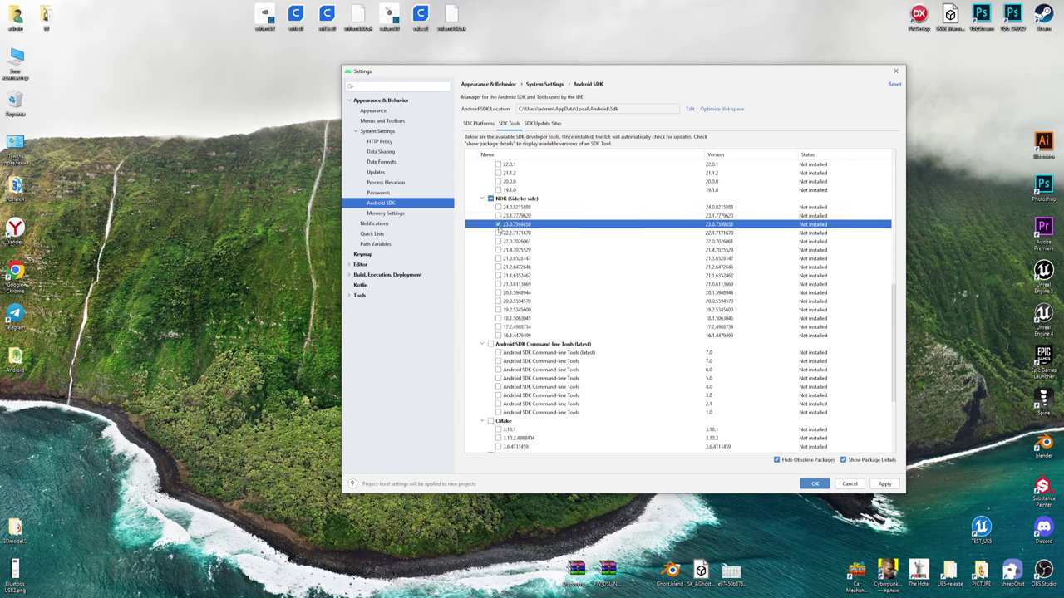
Step: Swap NDK 23.0.7599858 for 22.1.7171670 and tick CMake 3.10.2.4988404
click(497, 232)
click(497, 224)
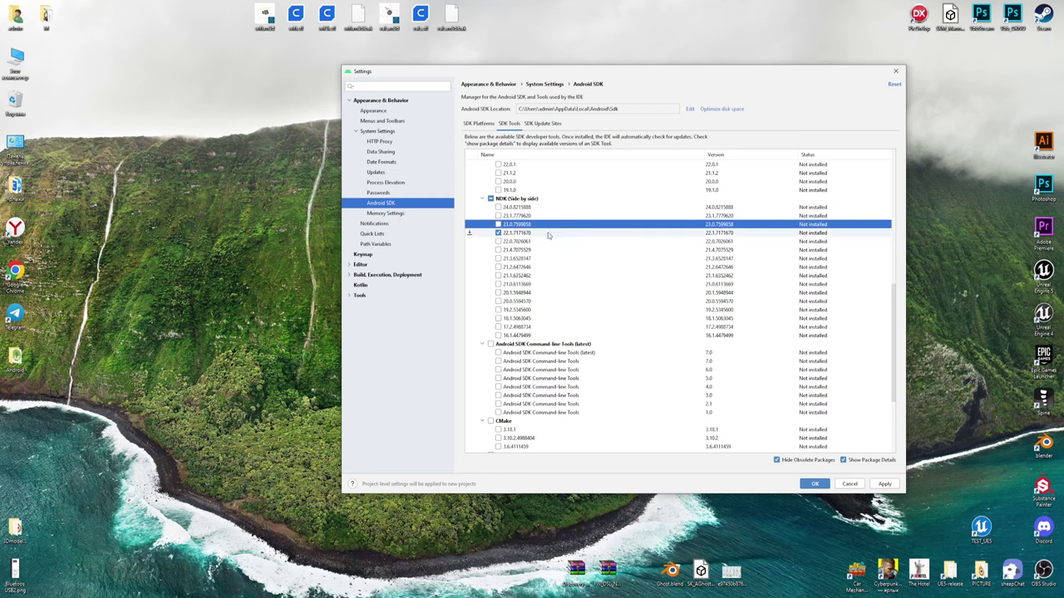
scroll(550, 241, down, 2)
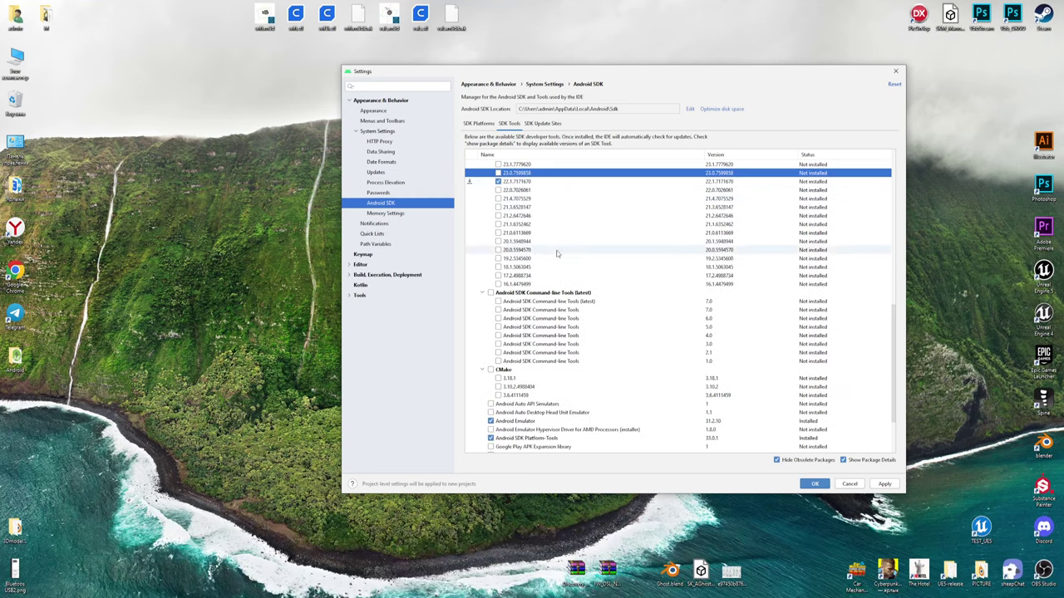
scroll(554, 244, up, 1)
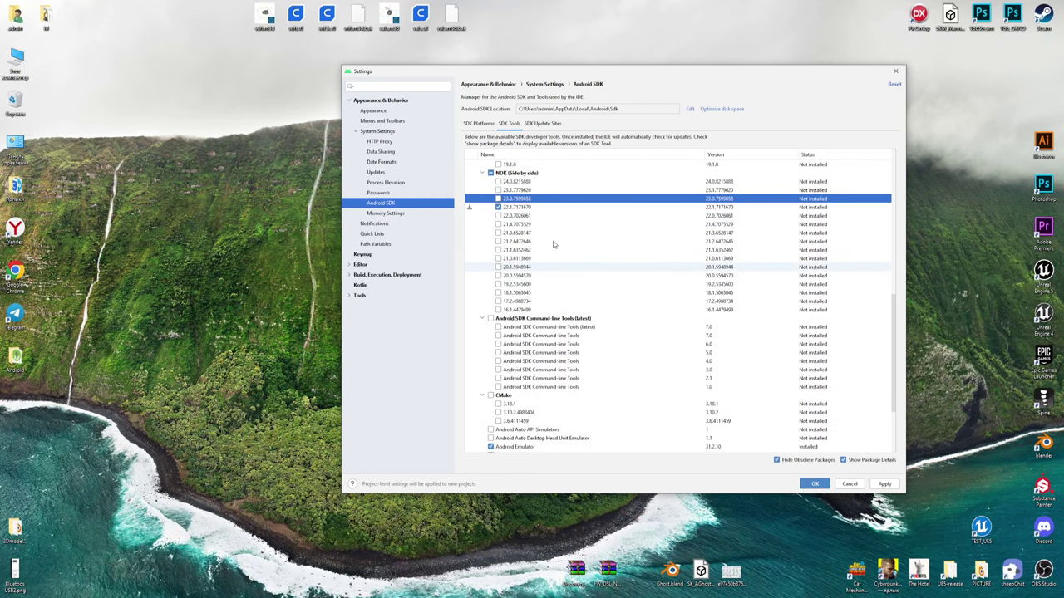
scroll(532, 235, down, 2)
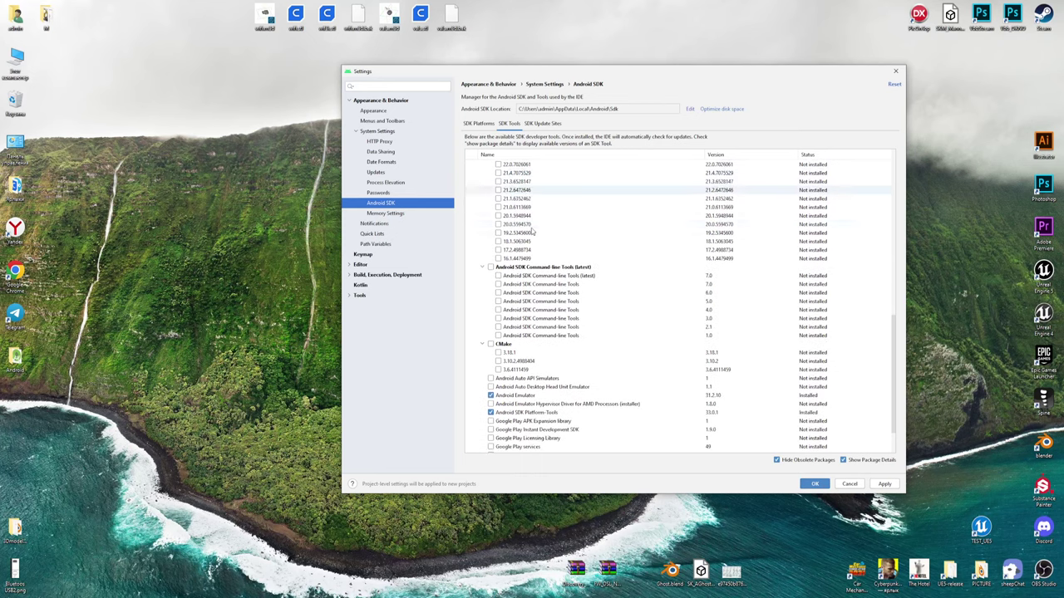
scroll(532, 235, down, 2)
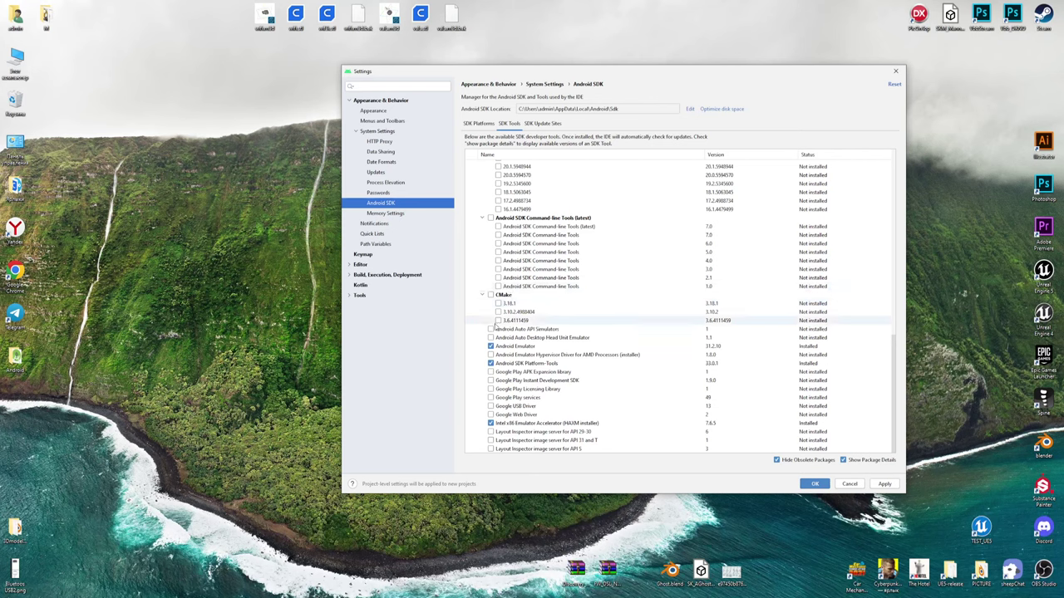
click(499, 311)
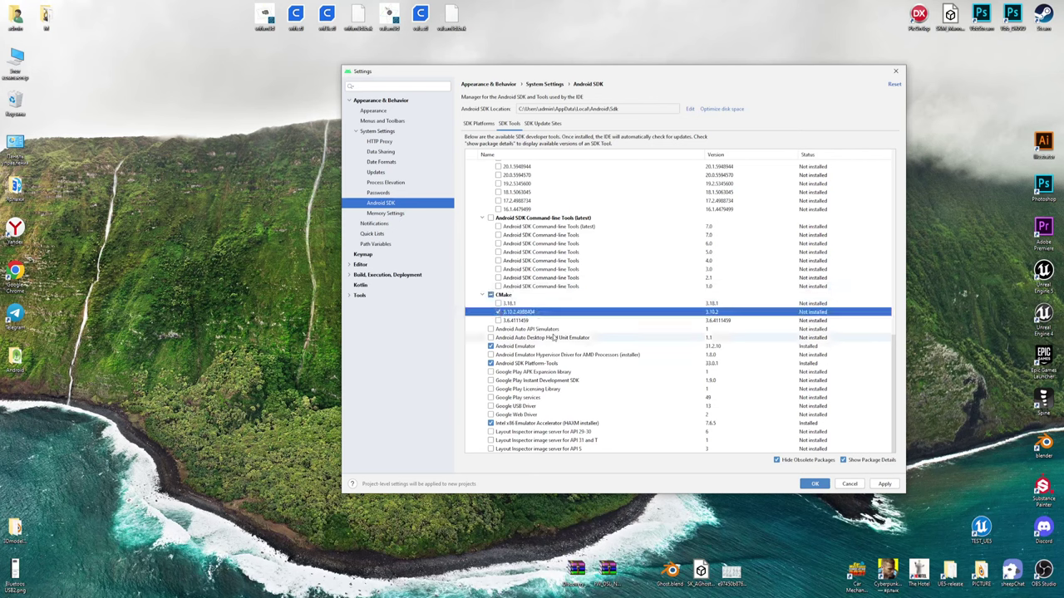
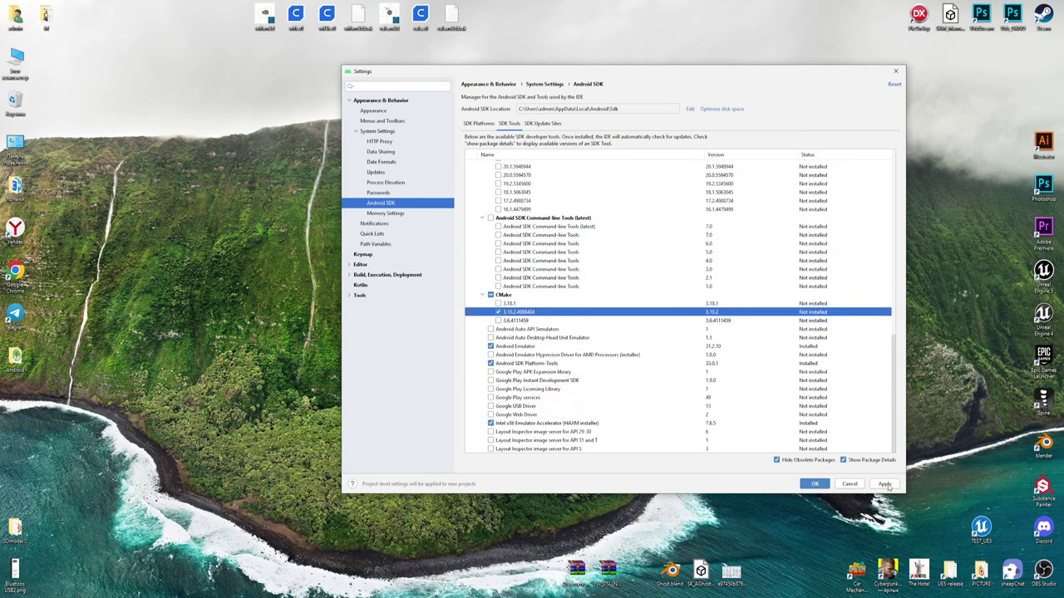
Step: Apply the SDK Tools changes to install NDK 22.1.7171670 and CMake 3.10.2, remove Build-Tools 32.1.0-rc1, and close Settings
click(542, 123)
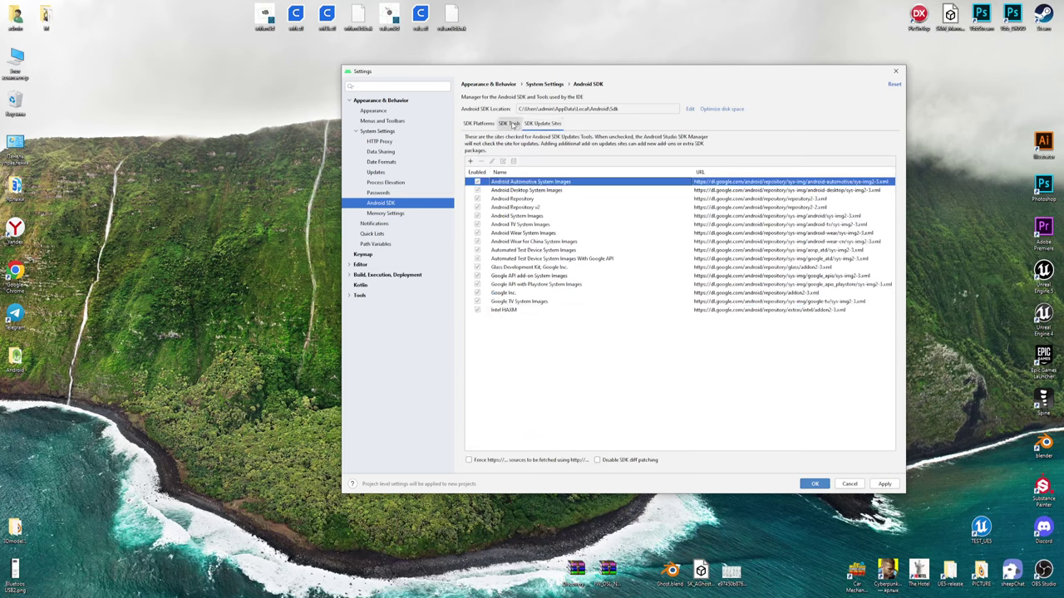
click(508, 123)
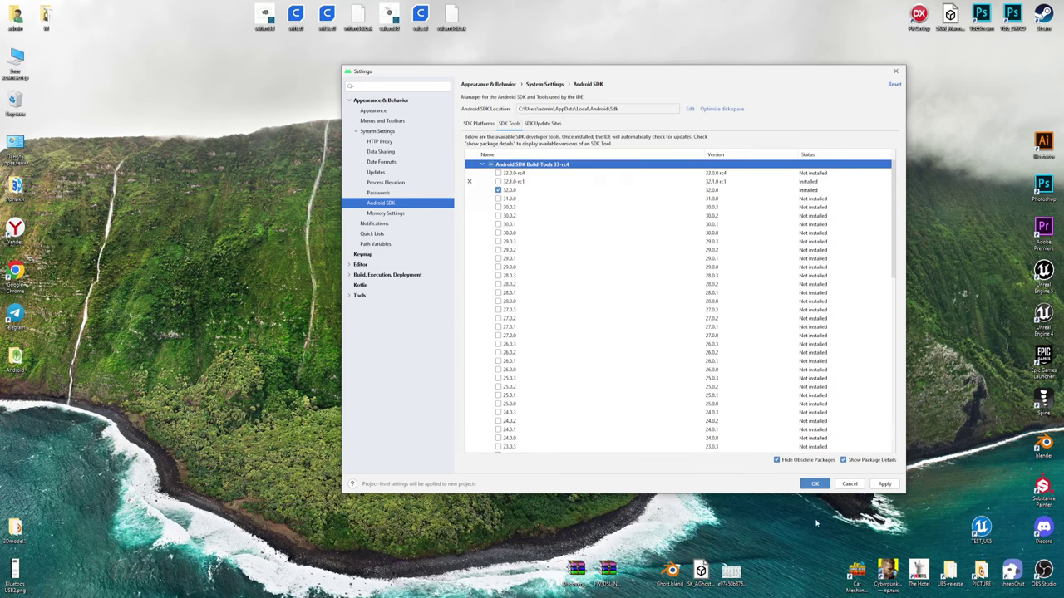
click(882, 486)
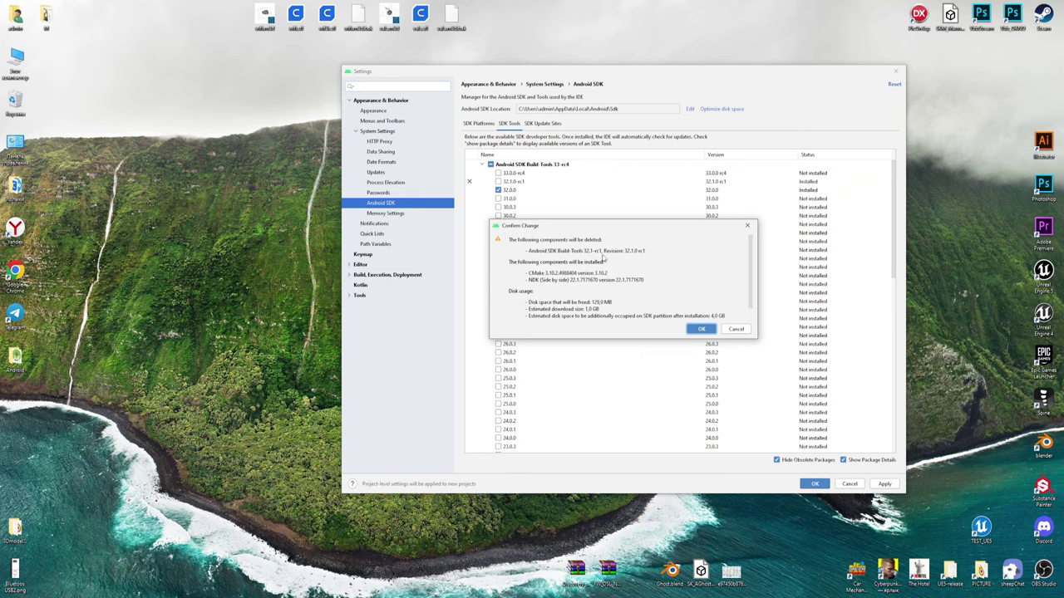
click(703, 330)
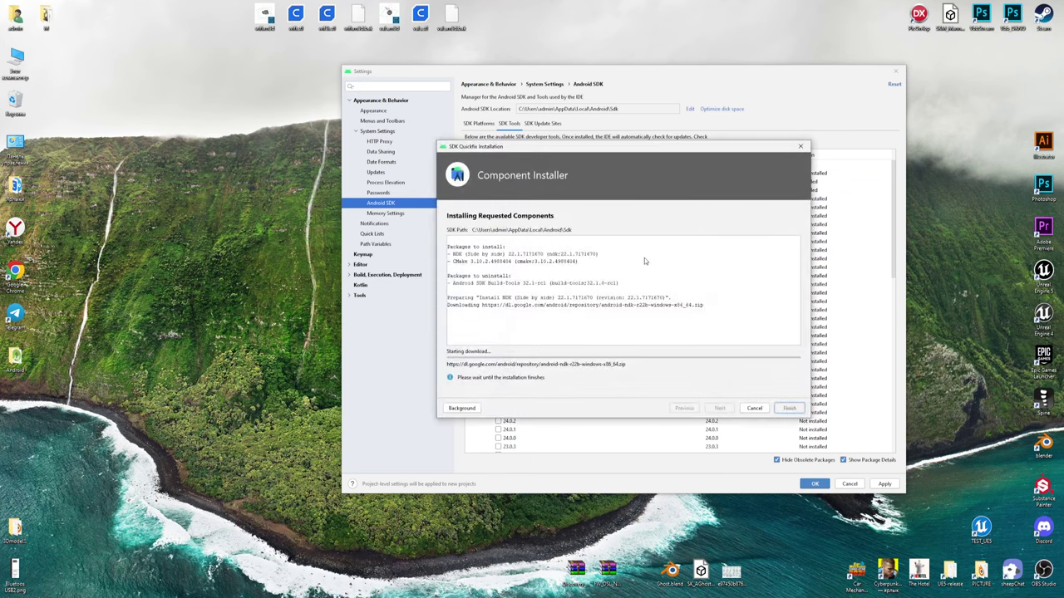
drag(656, 153, 625, 130)
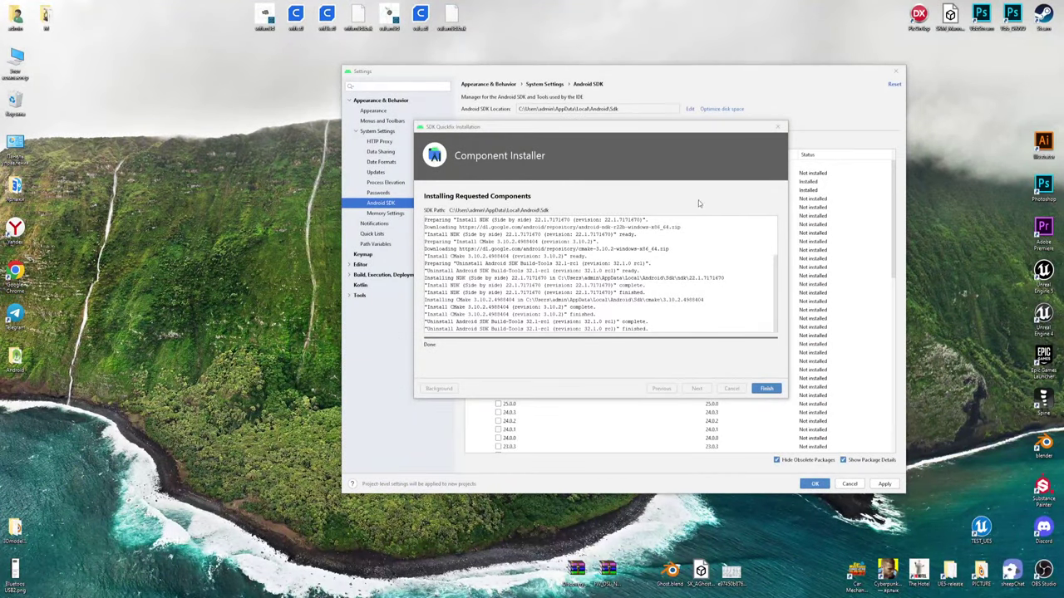
click(766, 389)
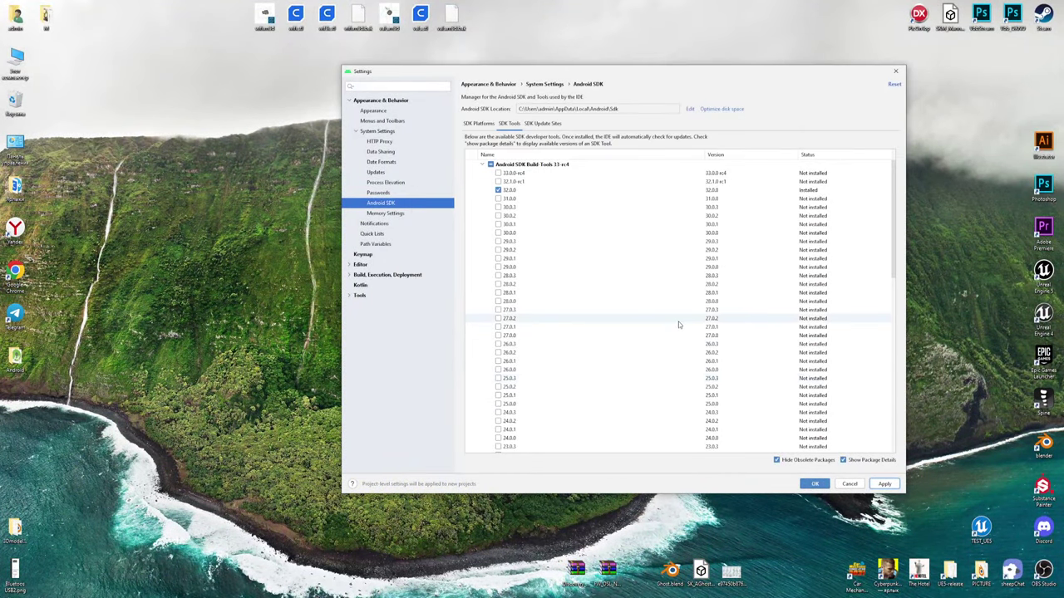
click(895, 73)
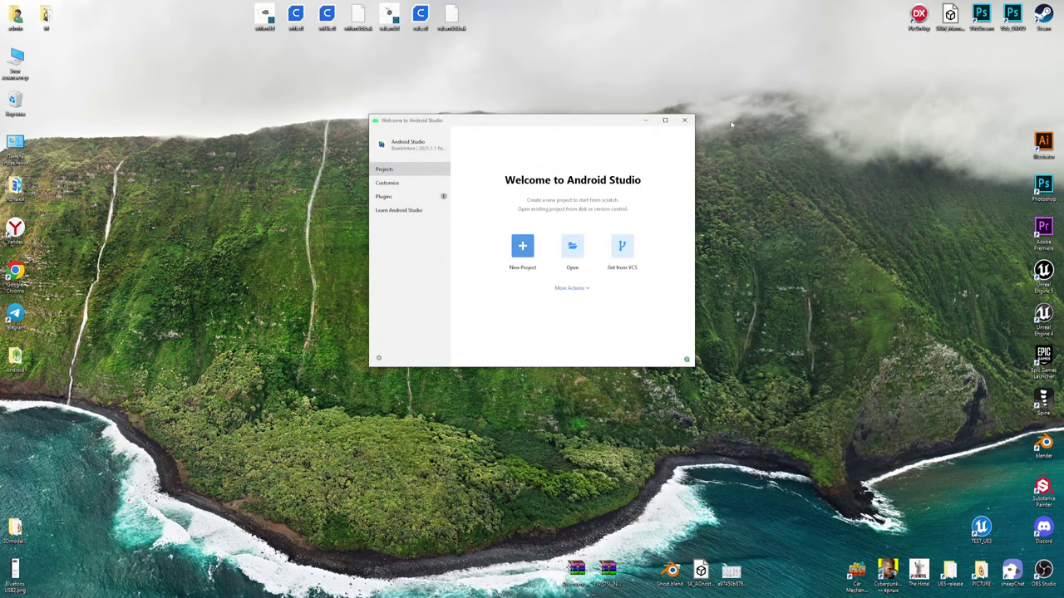
Step: Close Android Studio and show the Platforms - Android SDK page in UE5's Project Settings
click(684, 119)
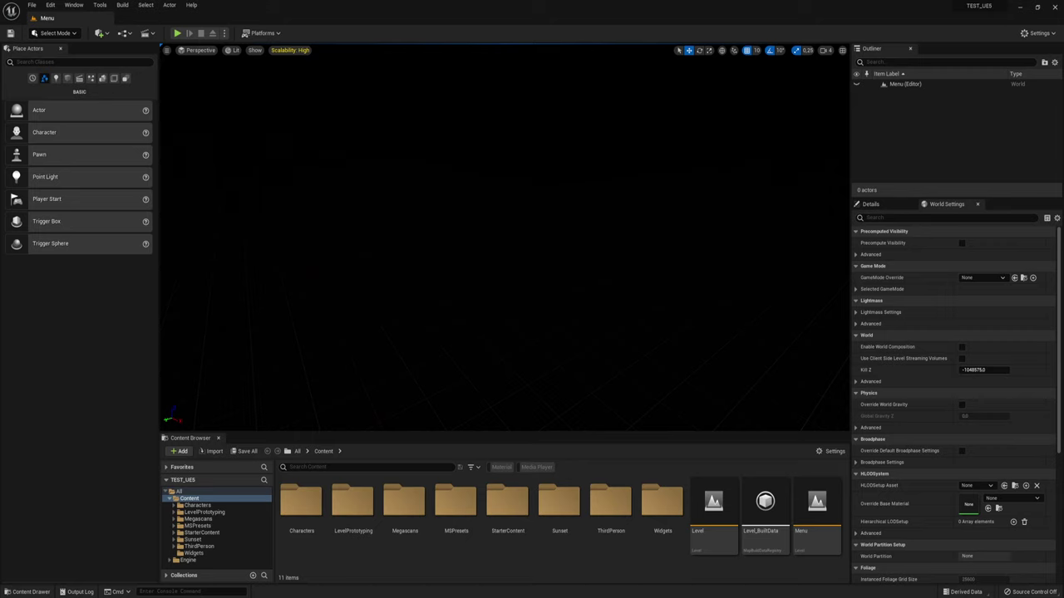
click(1037, 33)
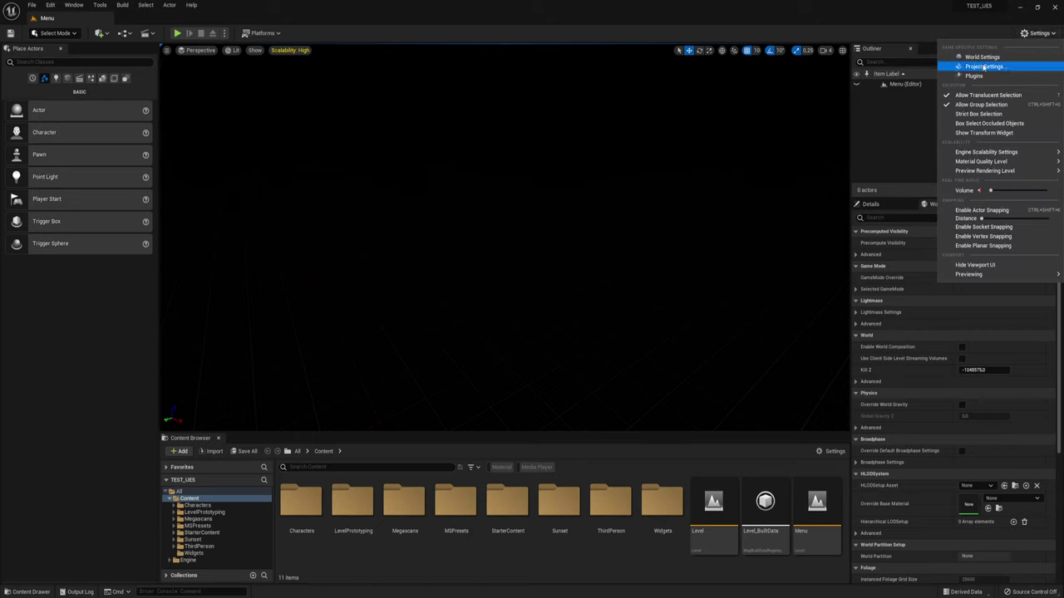
click(984, 65)
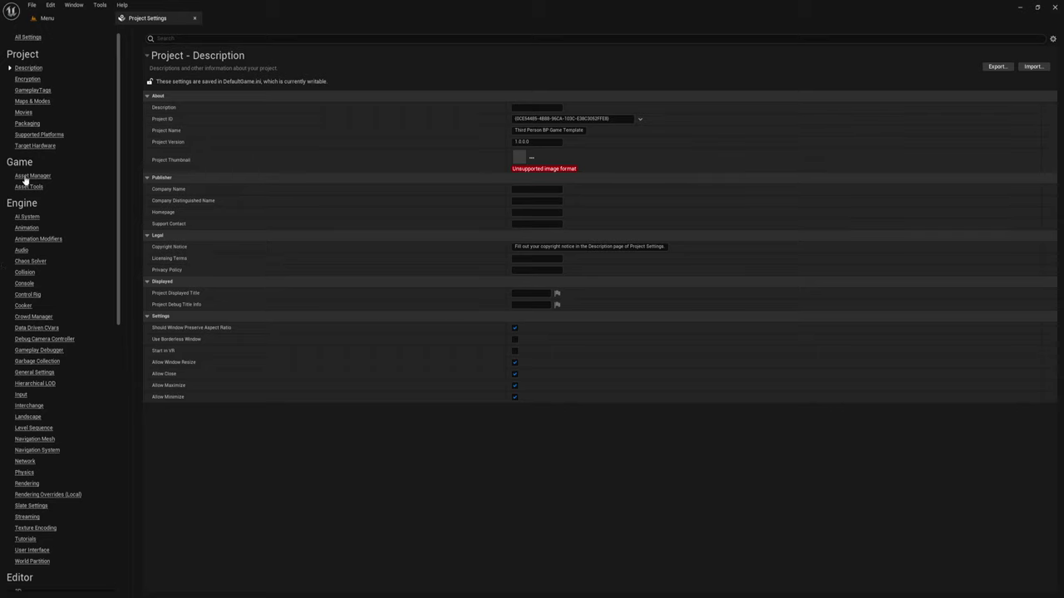
scroll(38, 216, down, 3)
scroll(41, 242, down, 5)
scroll(41, 244, down, 3)
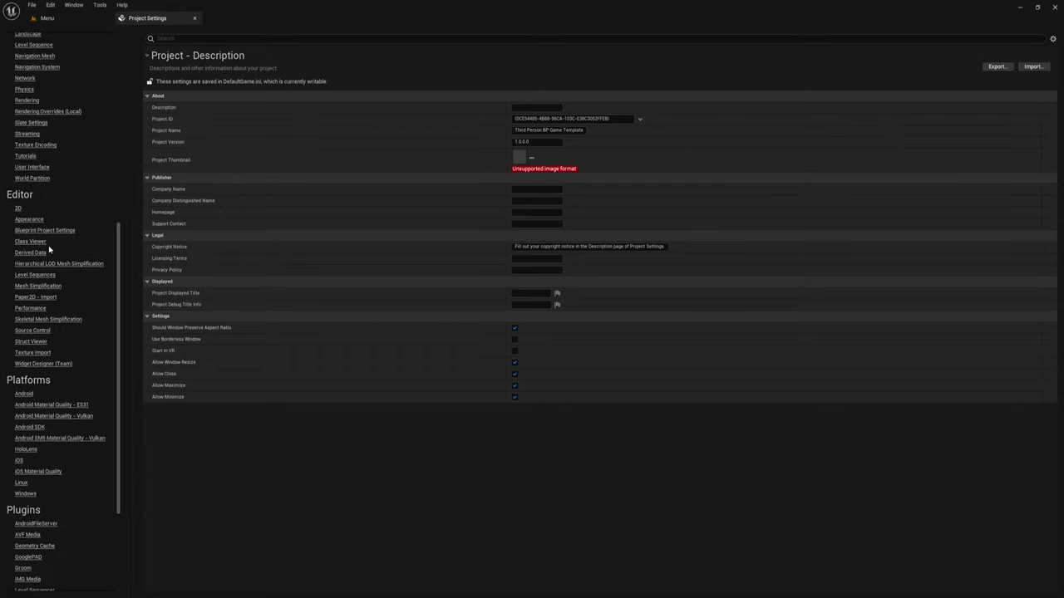
click(35, 428)
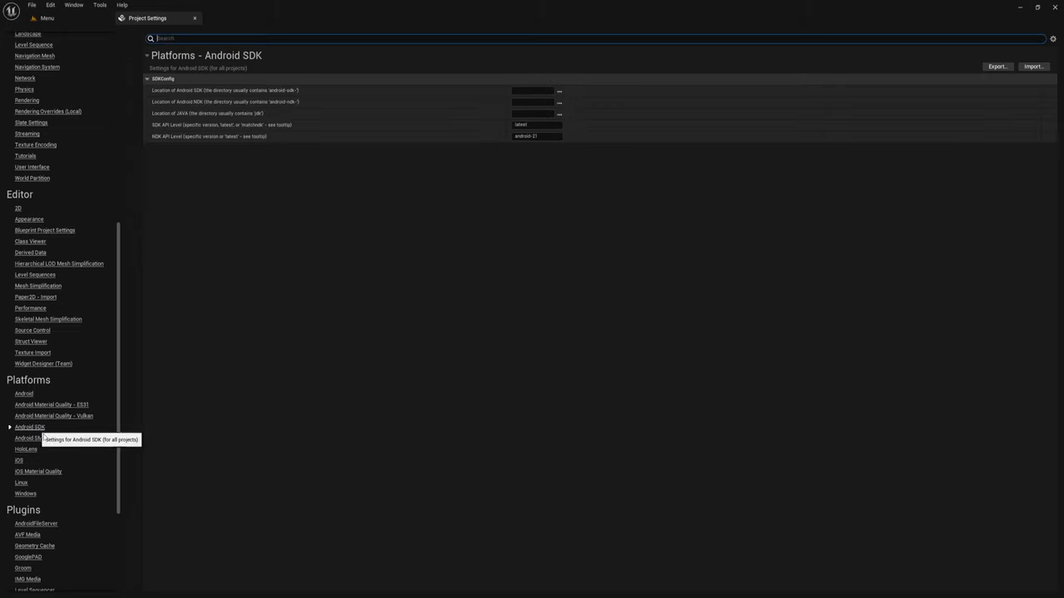
Step: Set the Android SDK location to the pasted AppData\Local\Android\Sdk folder path
click(560, 92)
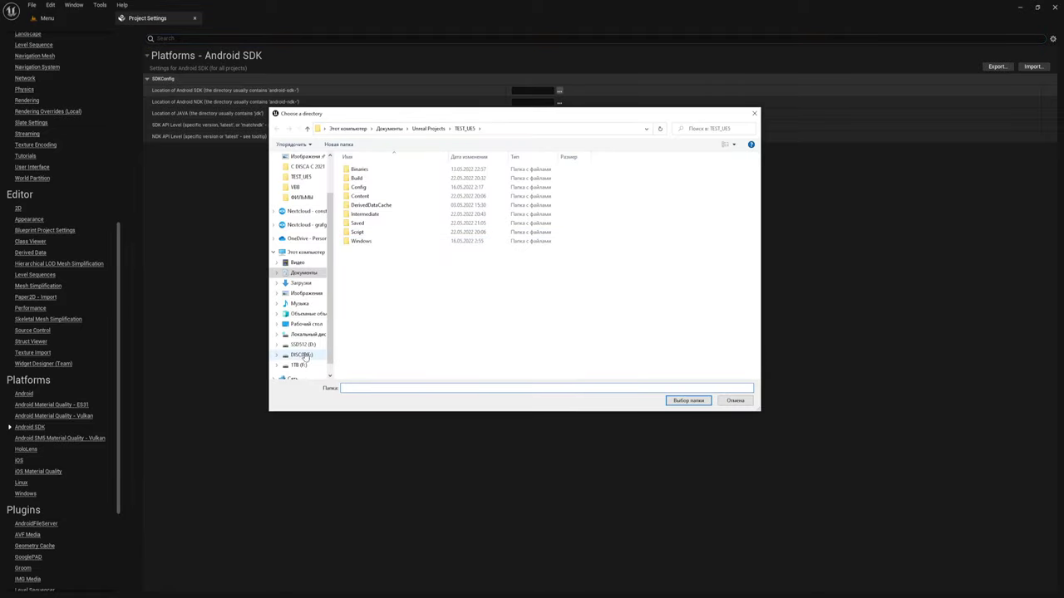
click(306, 334)
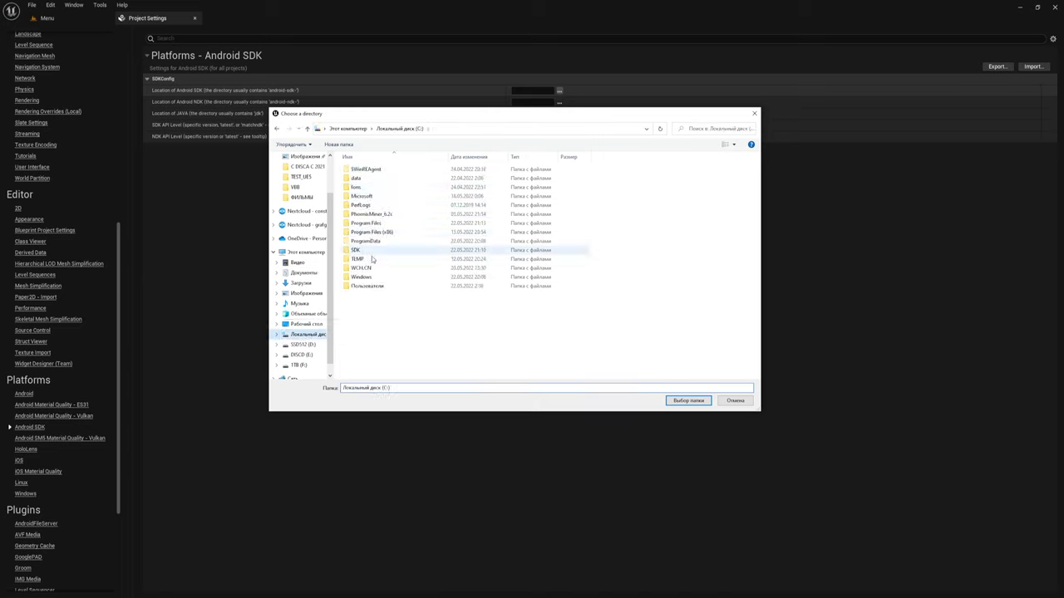
double_click(365, 223)
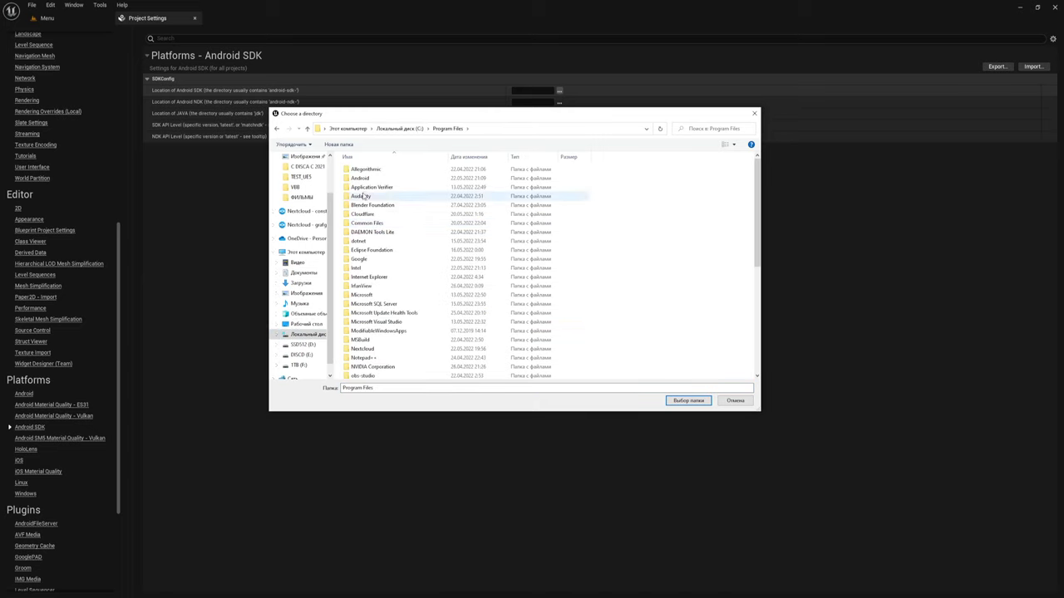
double_click(365, 180)
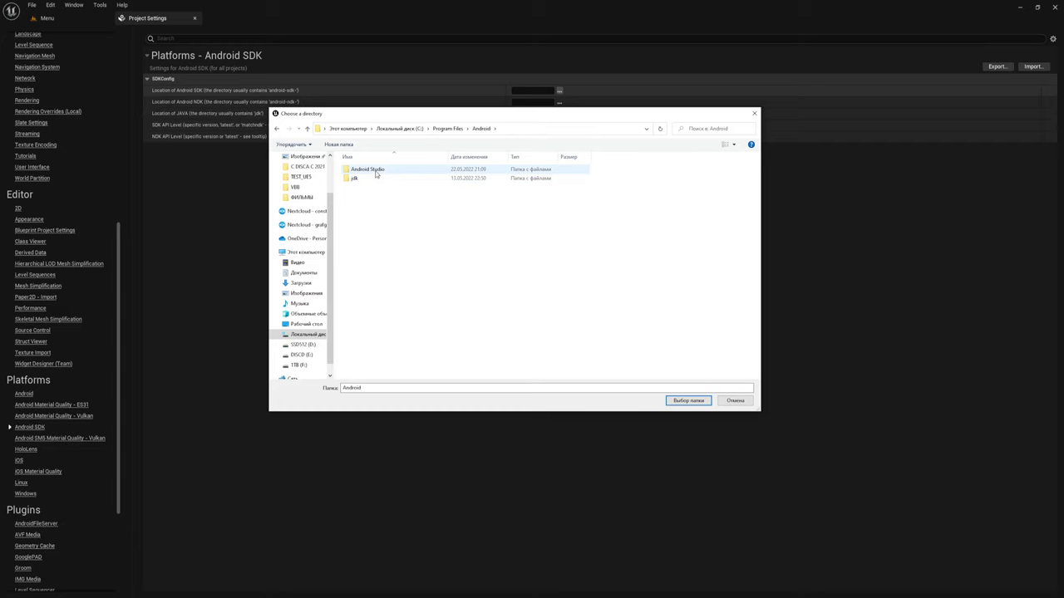
double_click(376, 173)
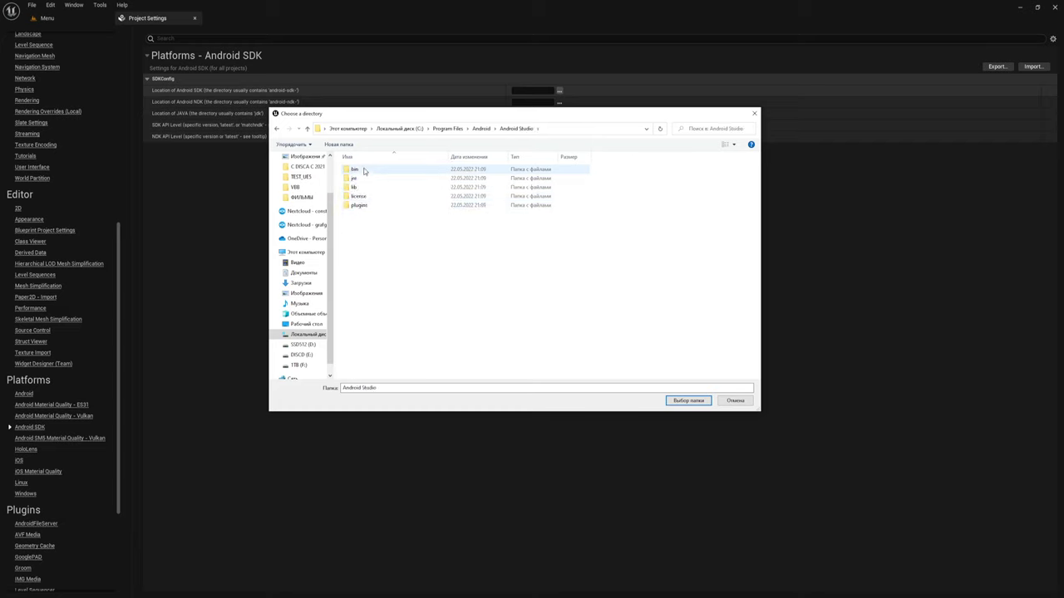
double_click(362, 170)
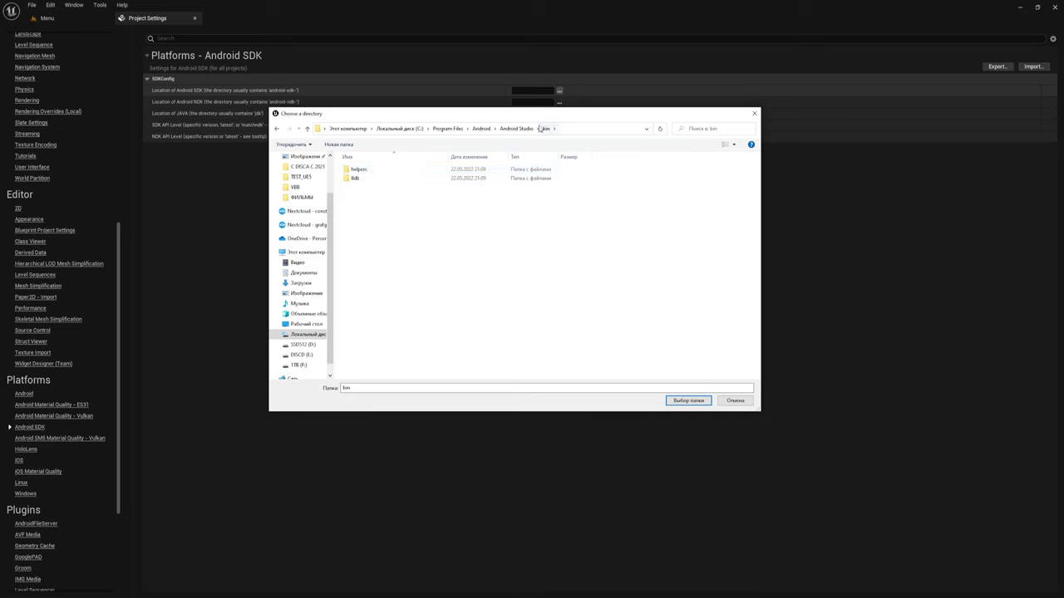
click(516, 129)
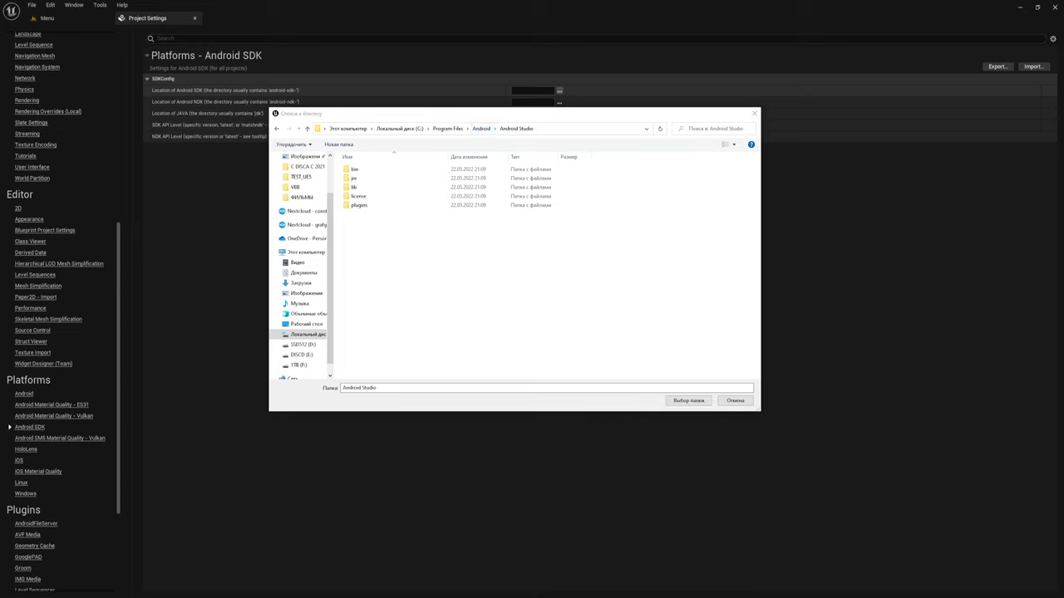
click(580, 129)
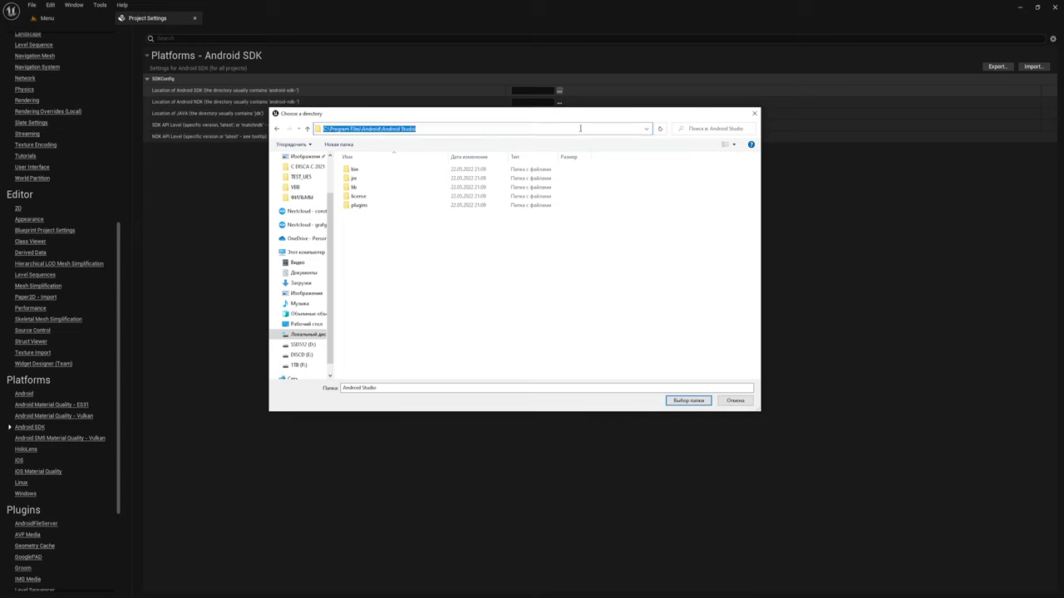
text(C:\Users\admin\AppData\Local\Android\Sdk)
key(Return)
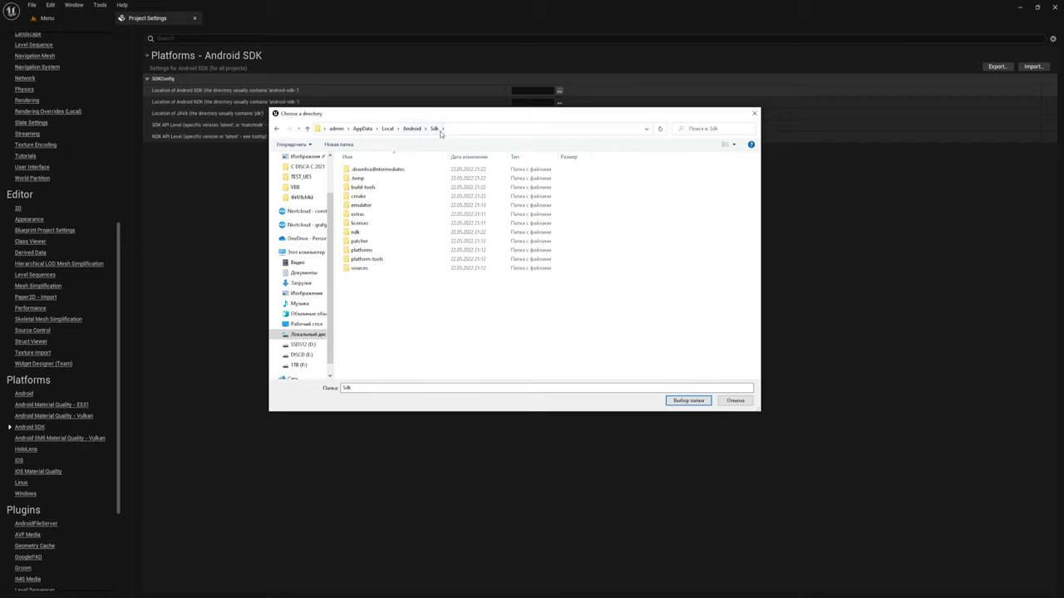
click(687, 401)
click(687, 402)
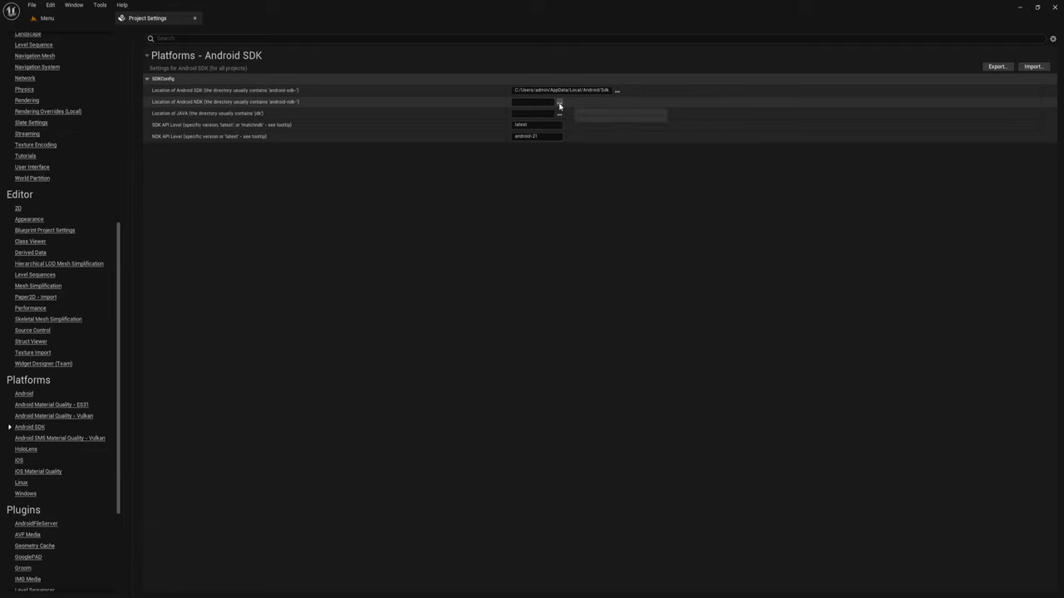
Step: Set the Android NDK location to the Sdk\ndk\22.1.7171670 folder
click(559, 103)
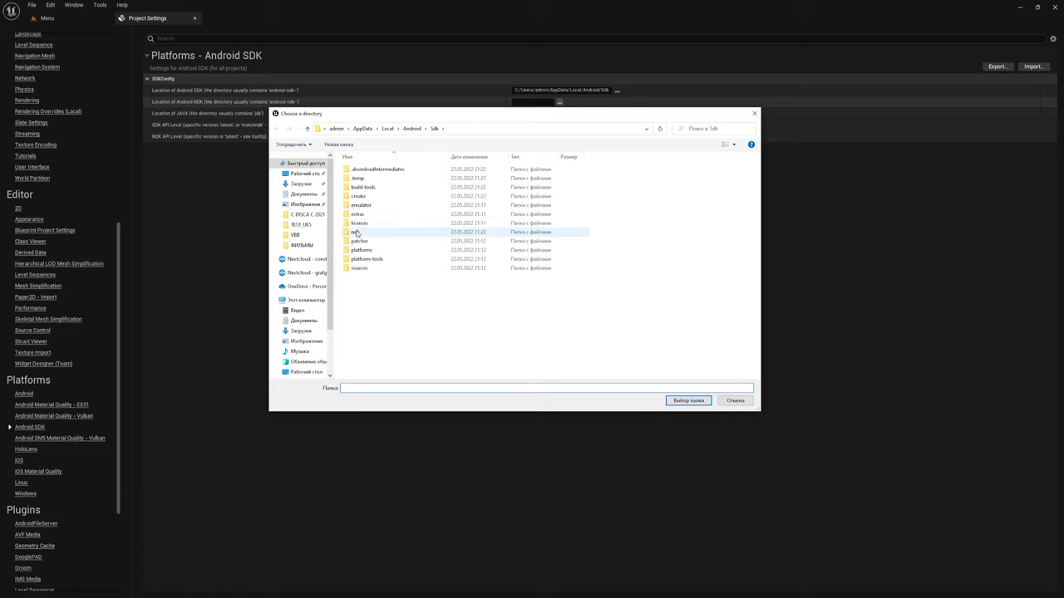
double_click(356, 232)
double_click(363, 169)
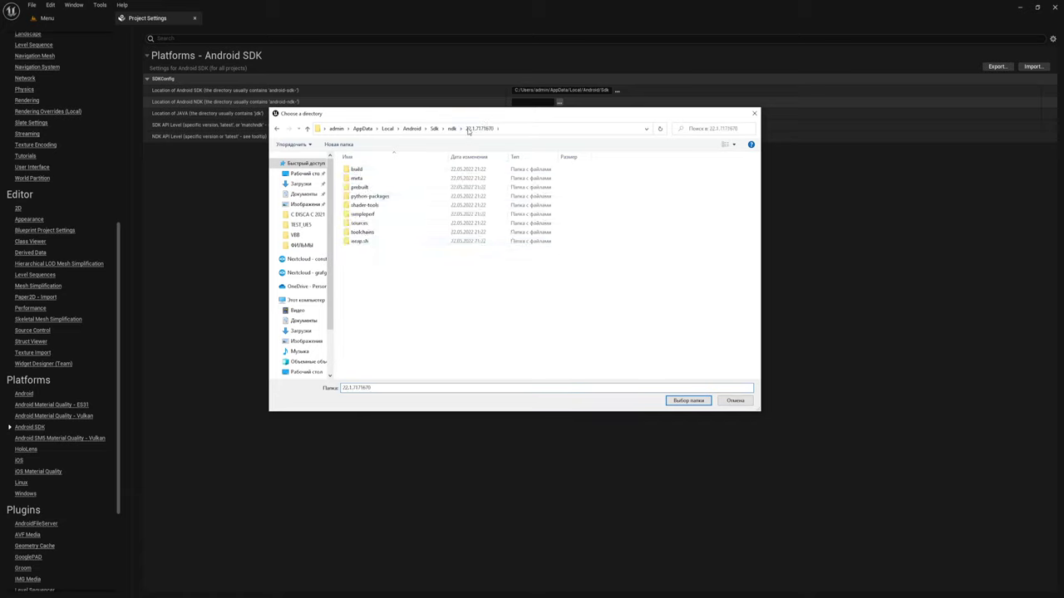
click(697, 402)
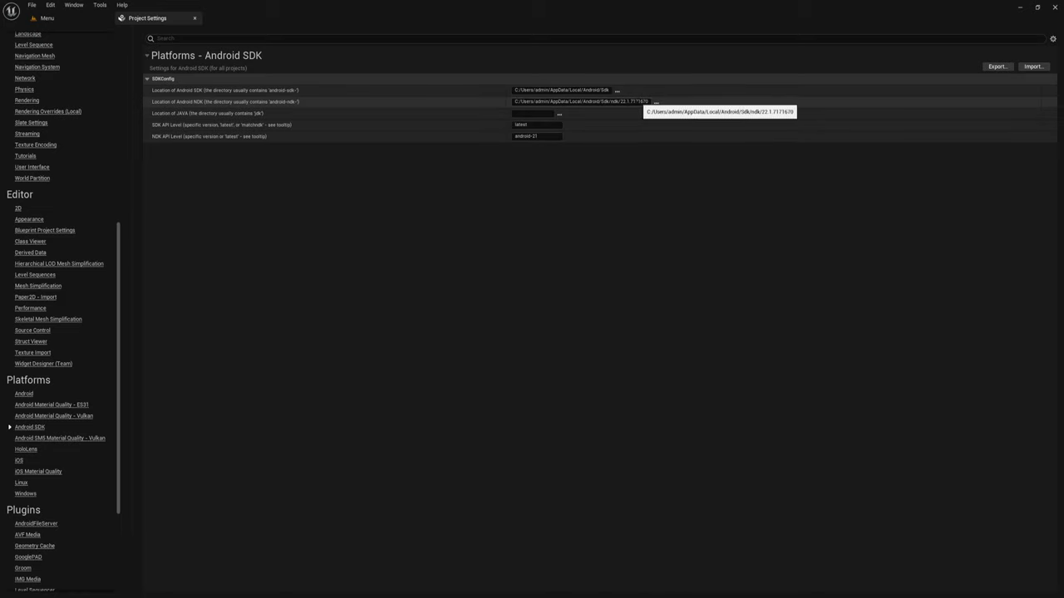
Step: Set the Java location to C:\Program Files\Android\Android Studio\jre
click(560, 115)
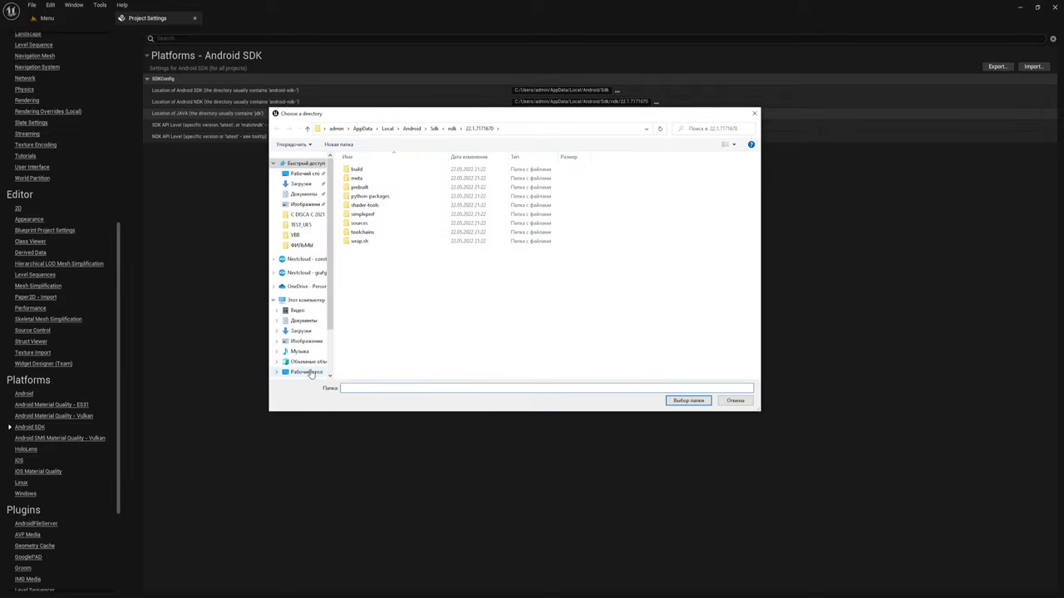
click(306, 299)
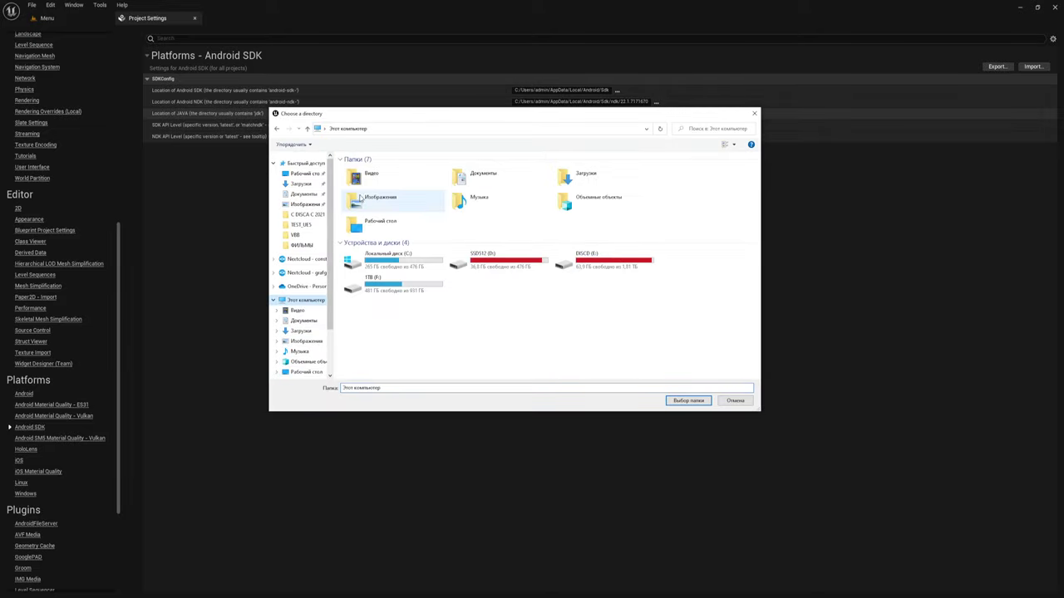
double_click(391, 261)
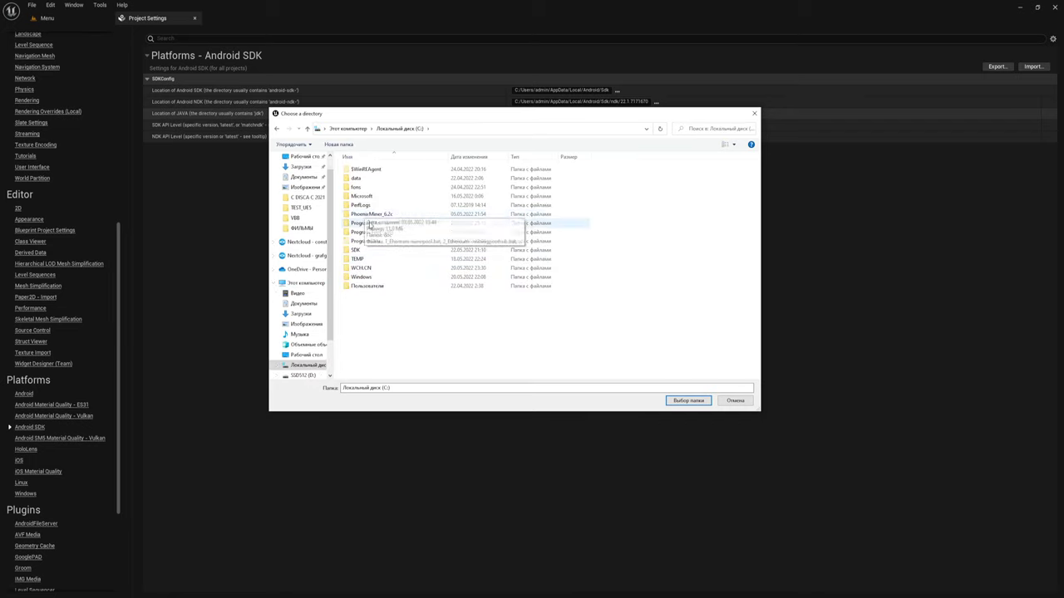
double_click(365, 223)
double_click(363, 177)
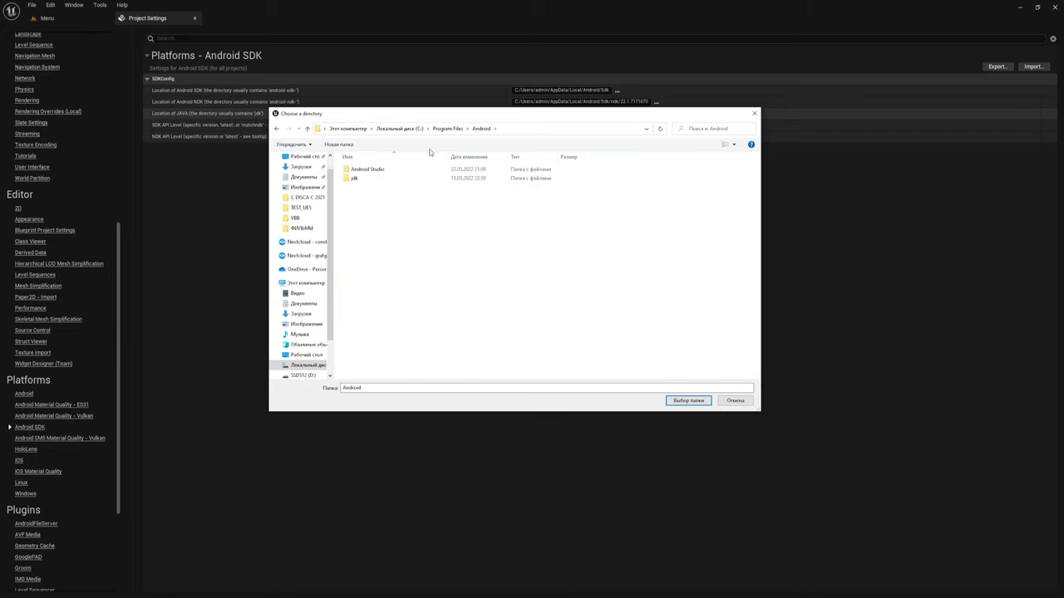
click(365, 169)
double_click(354, 178)
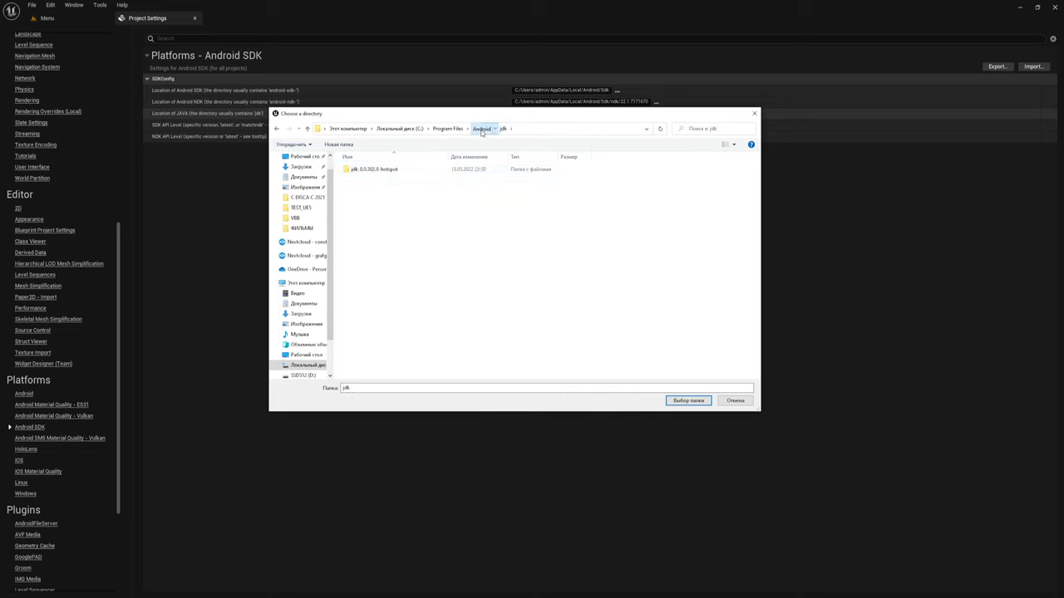
click(482, 128)
click(366, 170)
double_click(366, 171)
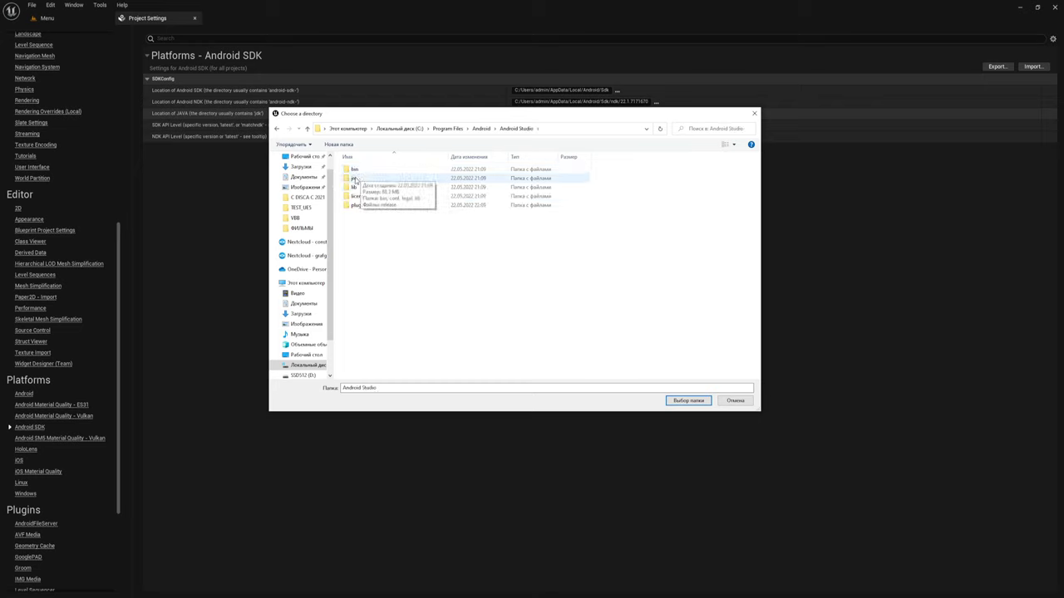
double_click(356, 179)
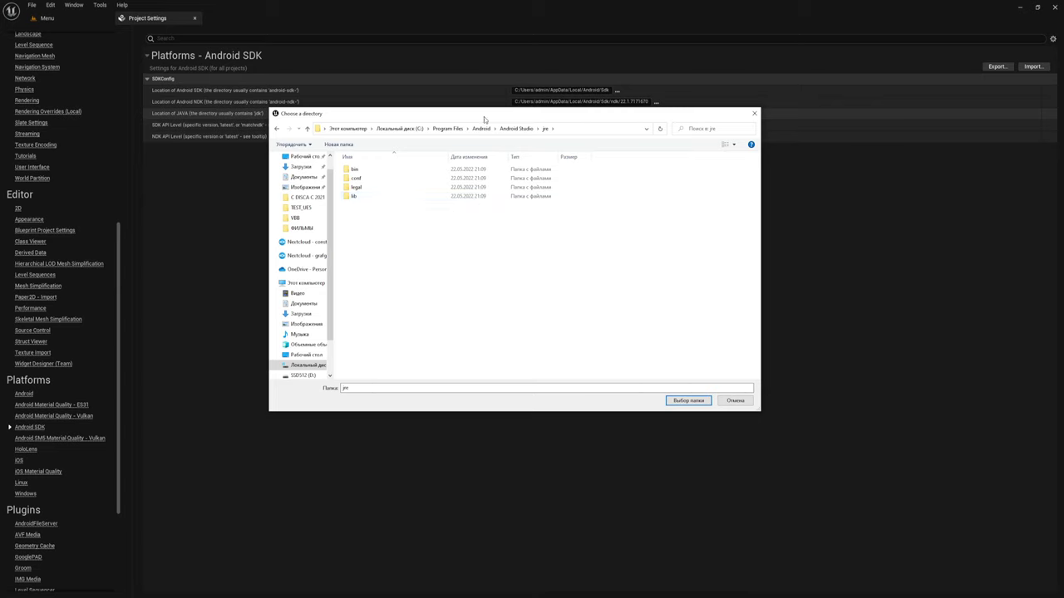
click(683, 402)
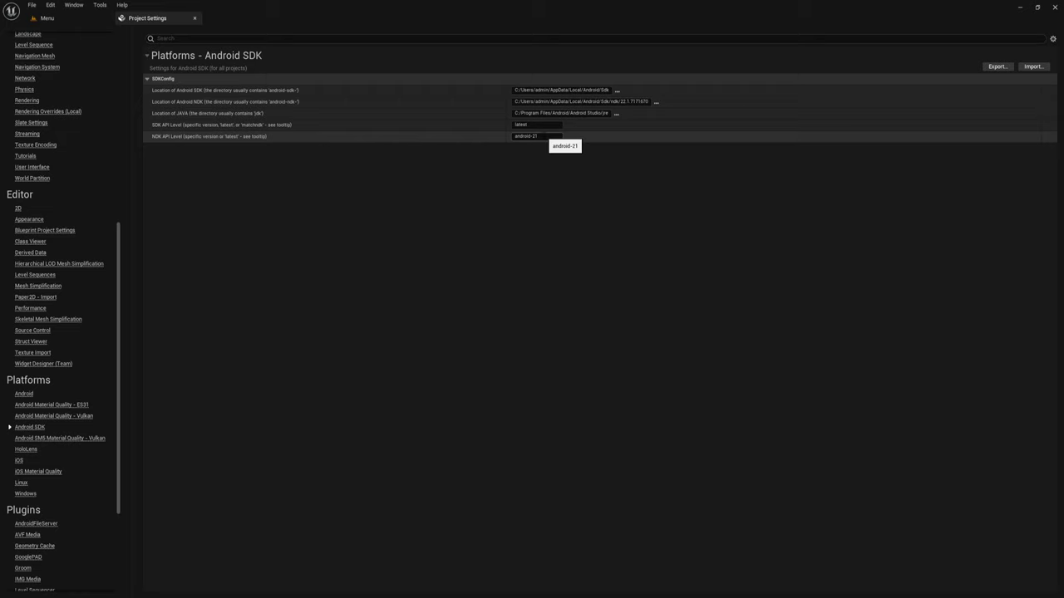
Step: Enter android-22 as the NDK API Level, then go to Platforms - Android
click(539, 137)
text(2)
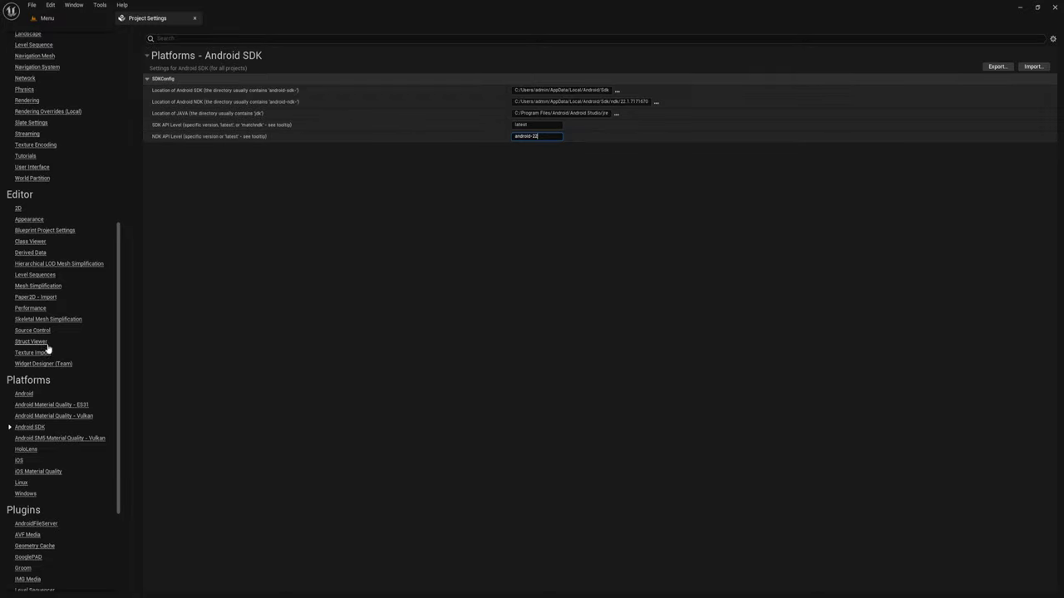
click(27, 395)
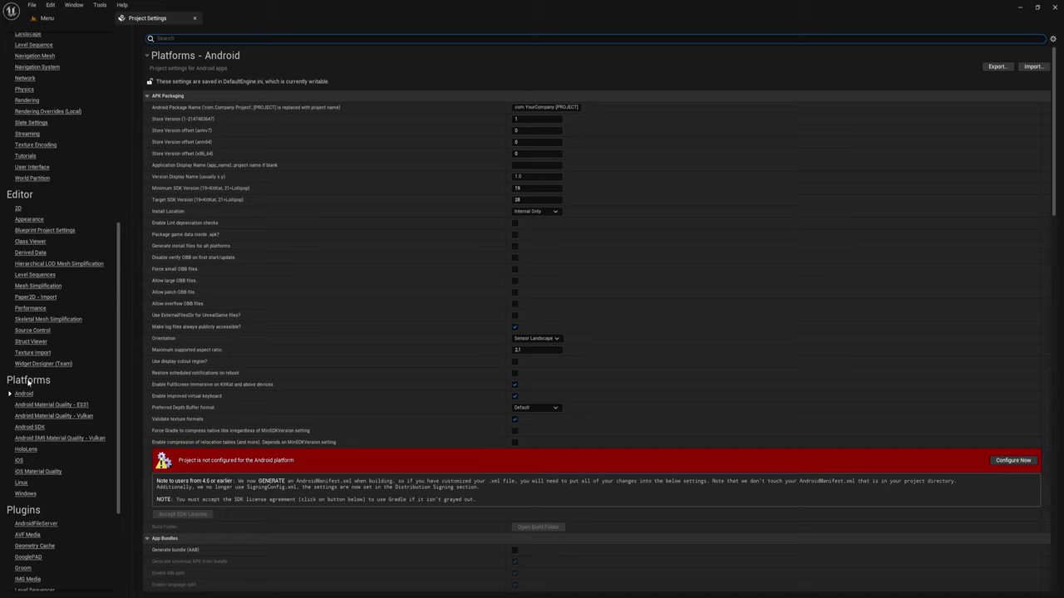
Step: Scroll the settings sidebar to the top and select Project > Maps & Modes
scroll(29, 358, down, 5)
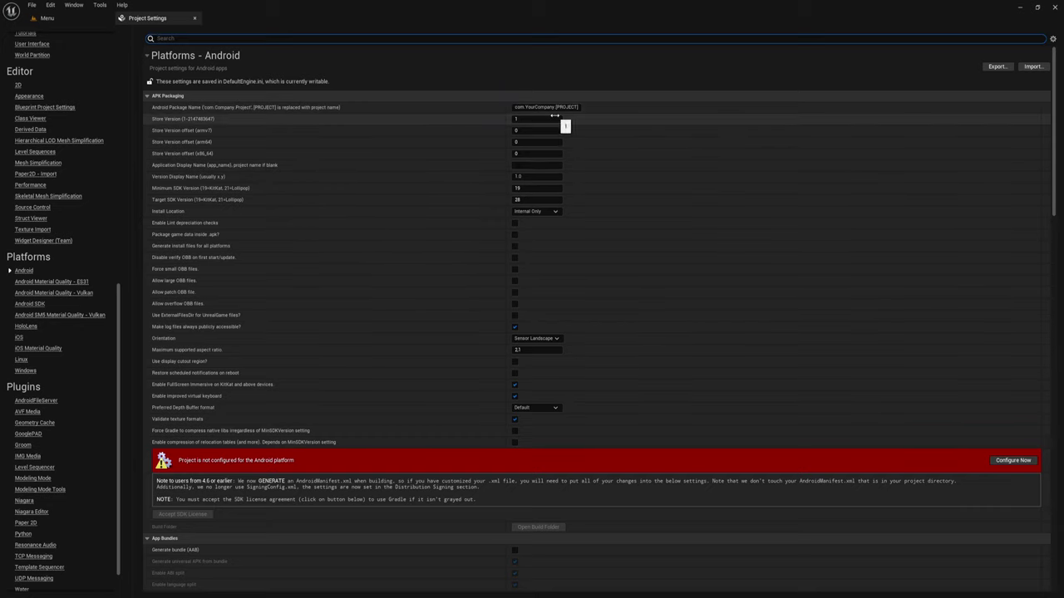
scroll(70, 158, up, 2)
scroll(70, 160, up, 4)
scroll(69, 159, up, 3)
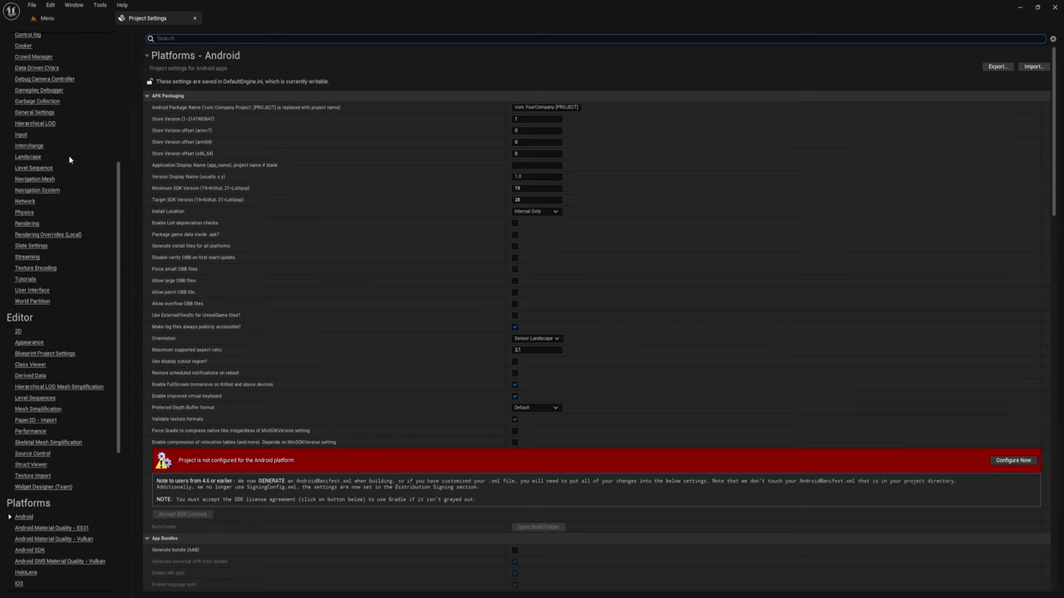
scroll(70, 159, up, 2)
scroll(69, 159, up, 2)
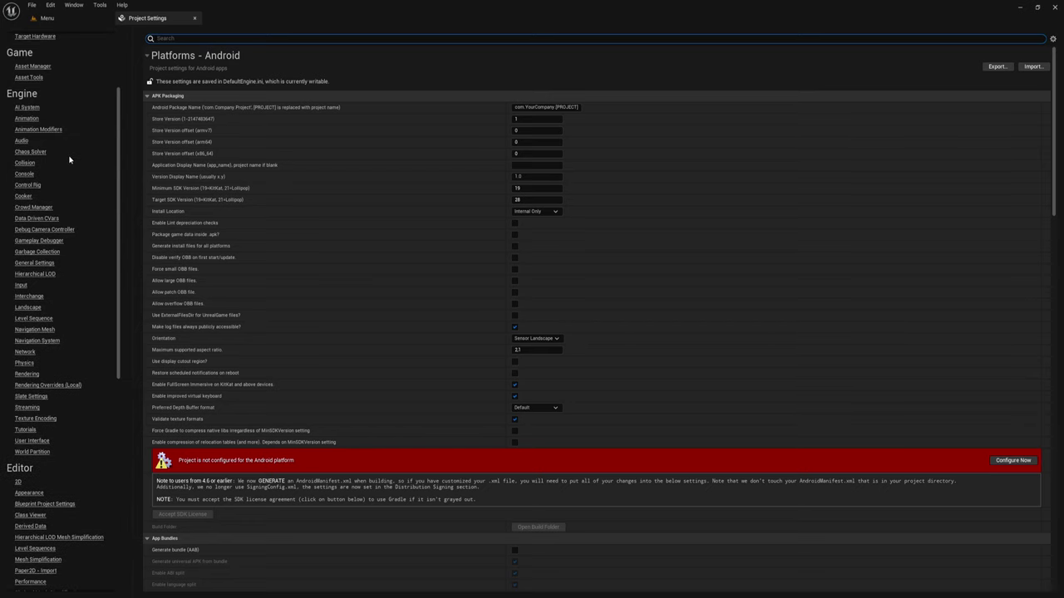
scroll(70, 160, up, 2)
scroll(70, 160, up, 1)
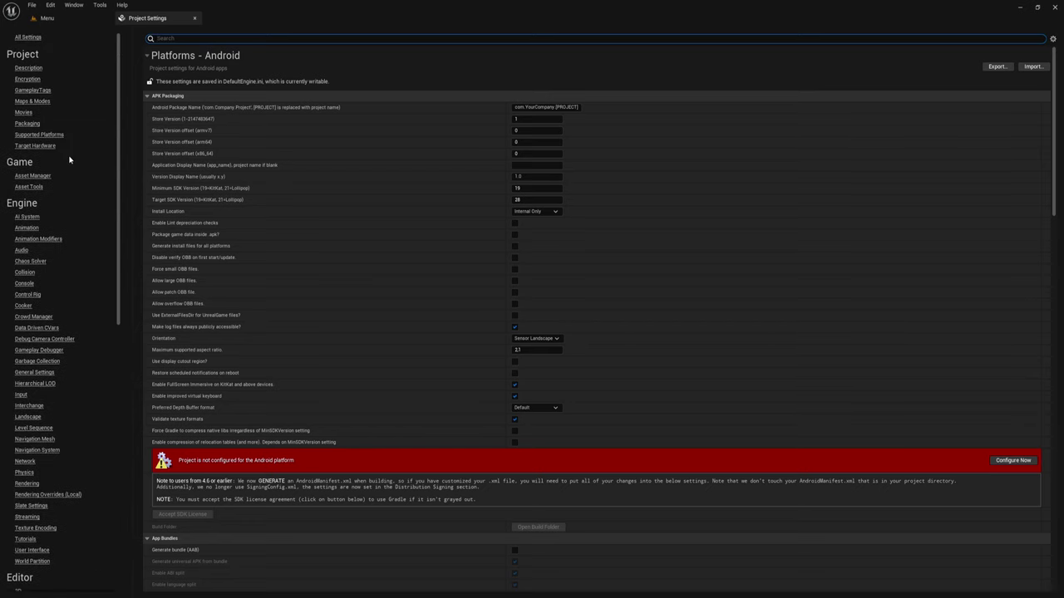
click(29, 102)
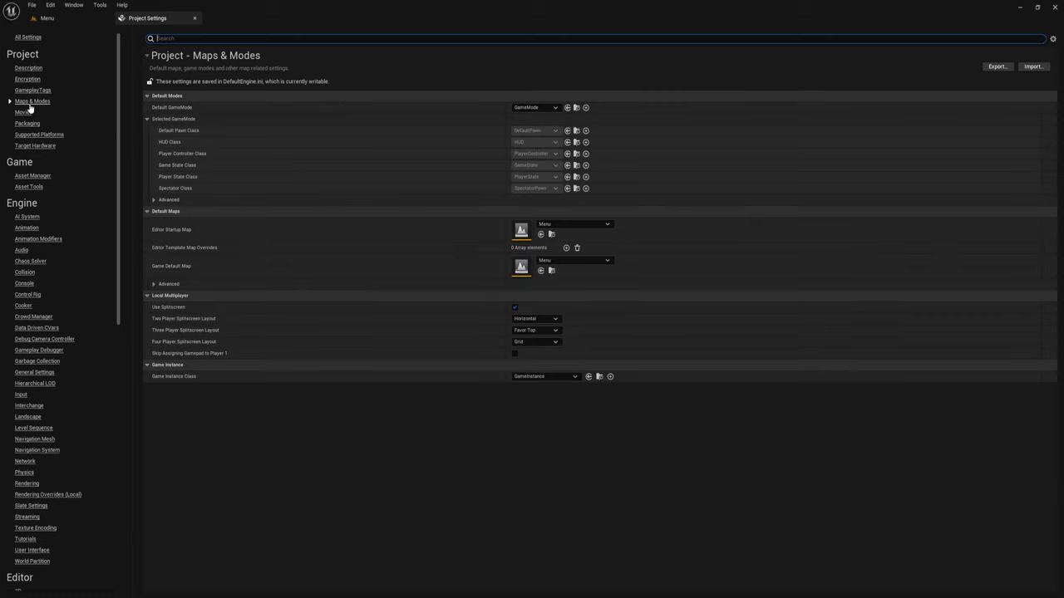
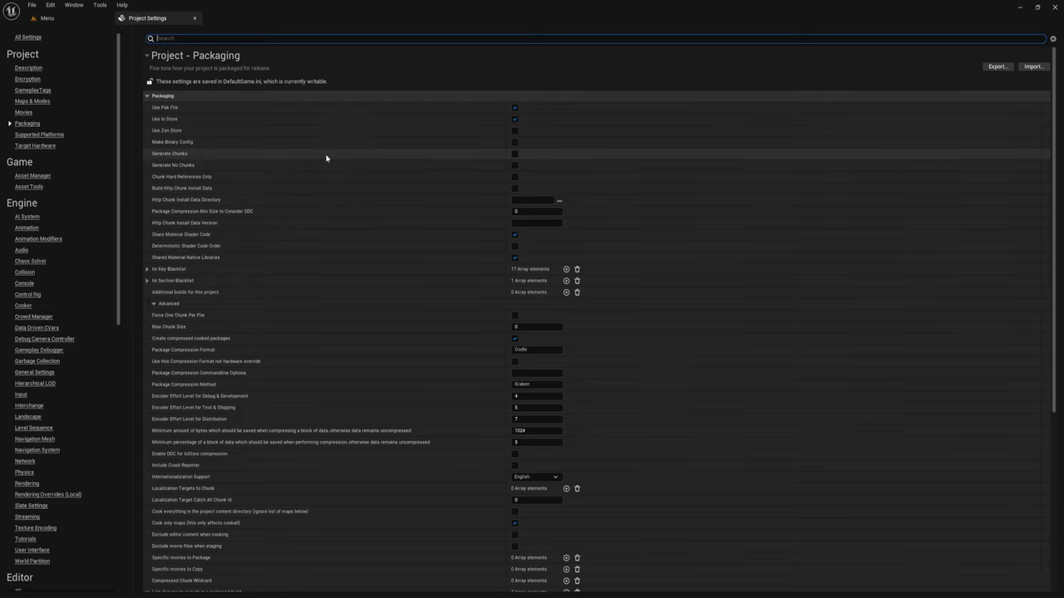
Step: Scroll to the Packaging section and collapse, then re-expand, its advanced options
scroll(328, 155, down, 1)
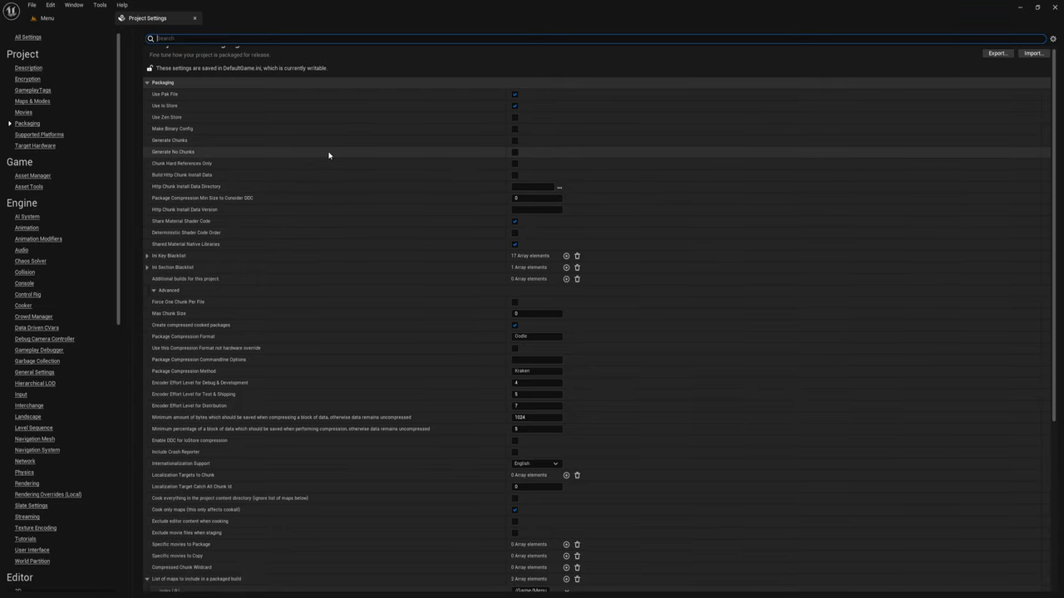
scroll(328, 155, down, 1)
scroll(329, 155, down, 1)
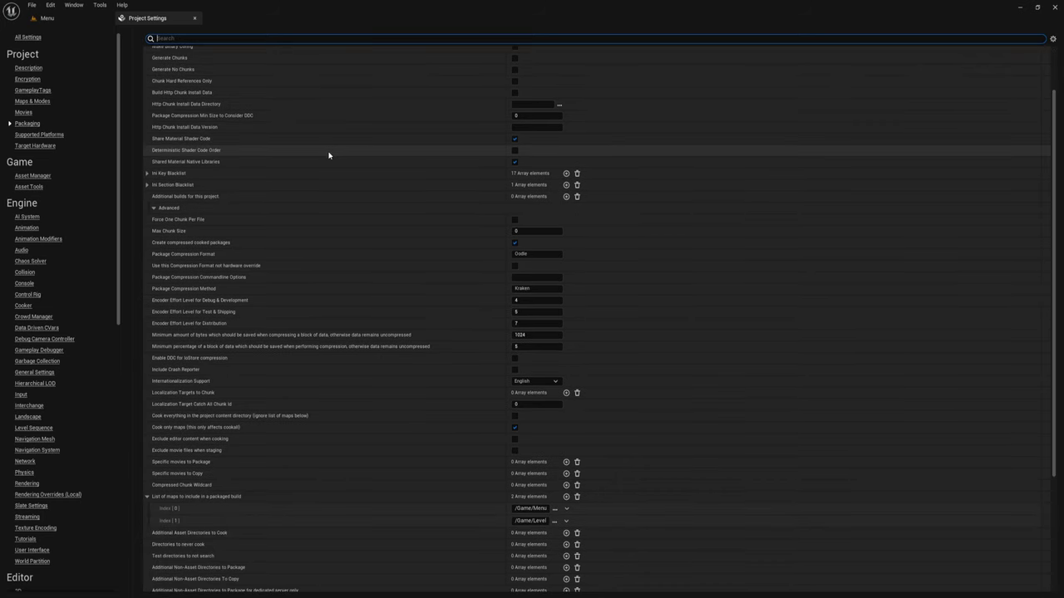
scroll(328, 155, down, 1)
scroll(328, 156, down, 1)
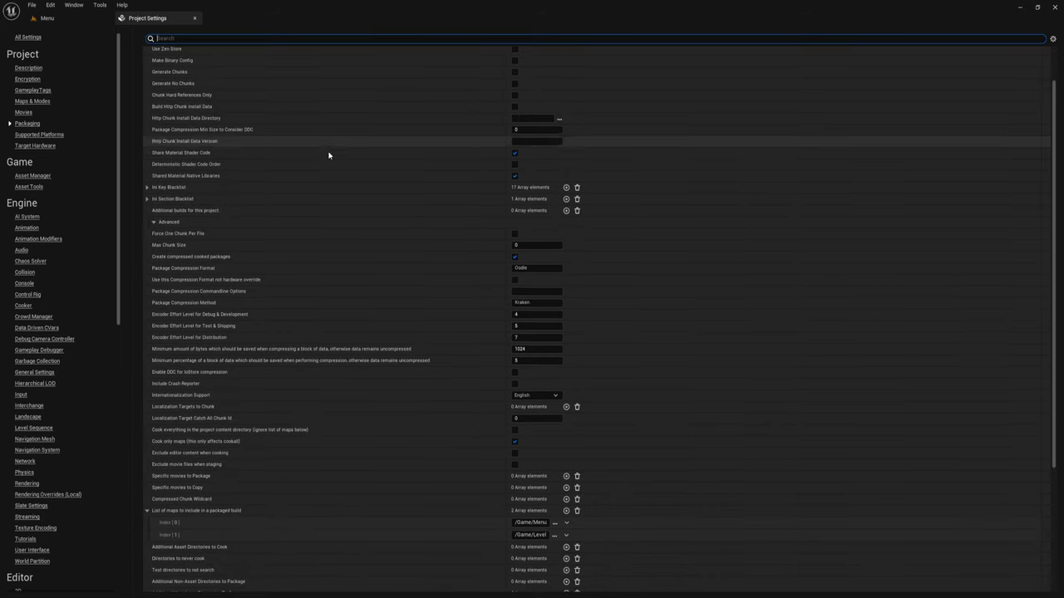
click(156, 222)
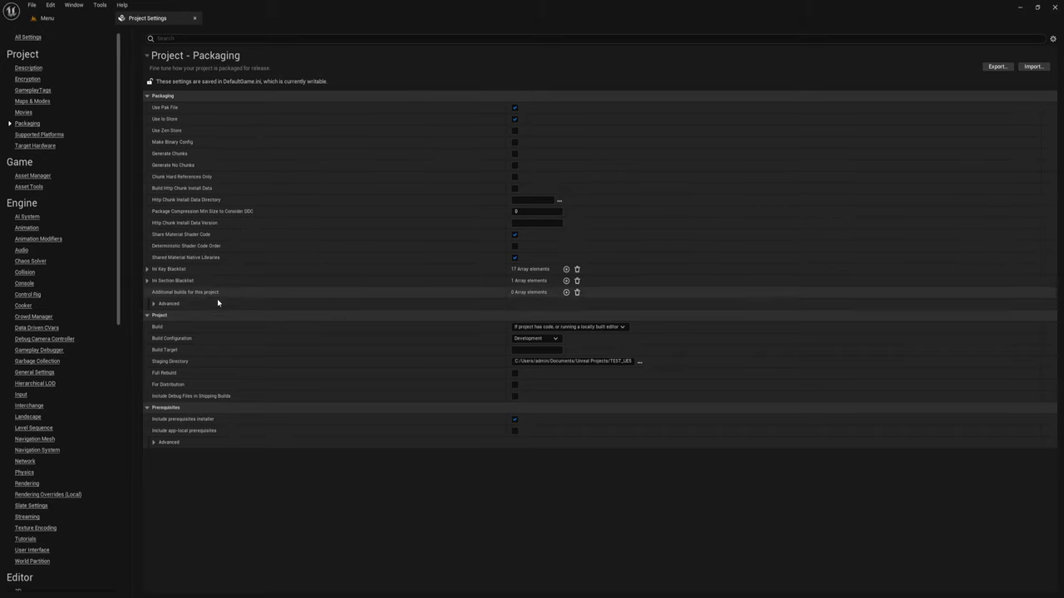
click(167, 304)
Step: Collapse and re-expand the maps-to-package list, then browse the Menu map entry without changing it
scroll(205, 301, down, 3)
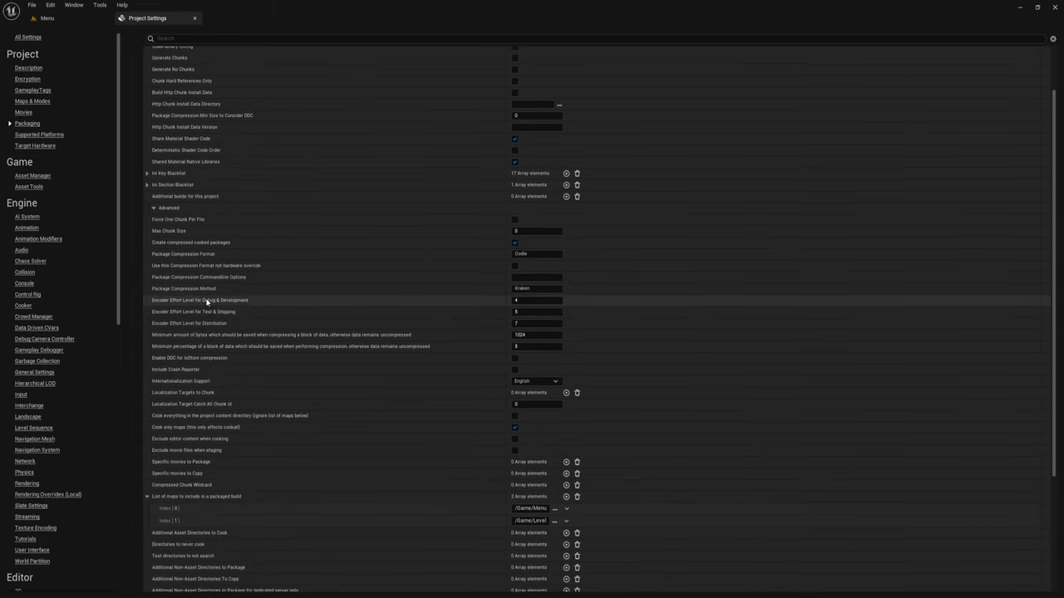
scroll(217, 190, down, 1)
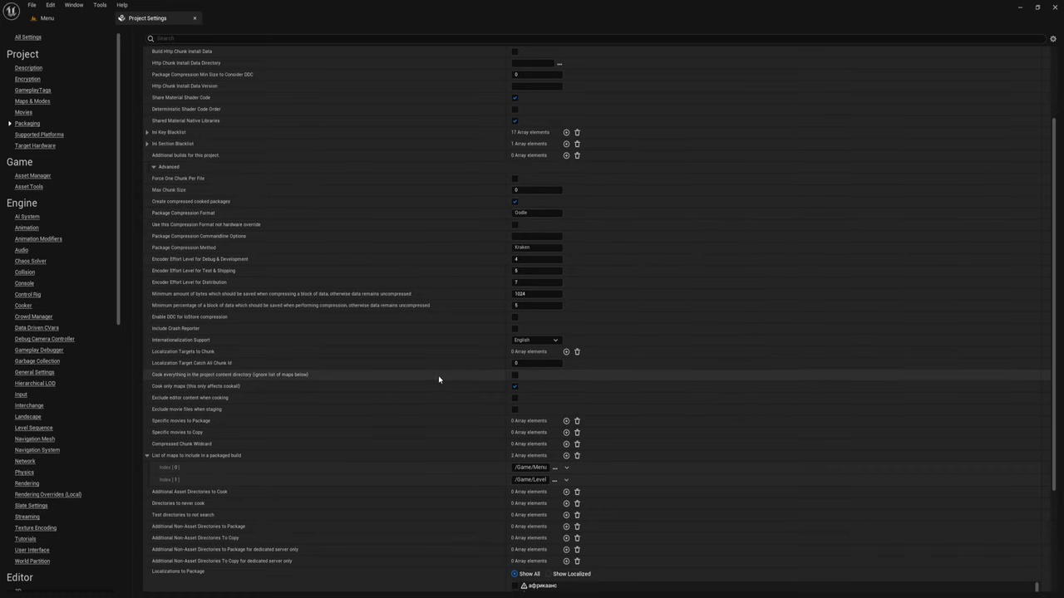
scroll(415, 366, down, 2)
scroll(359, 216, down, 1)
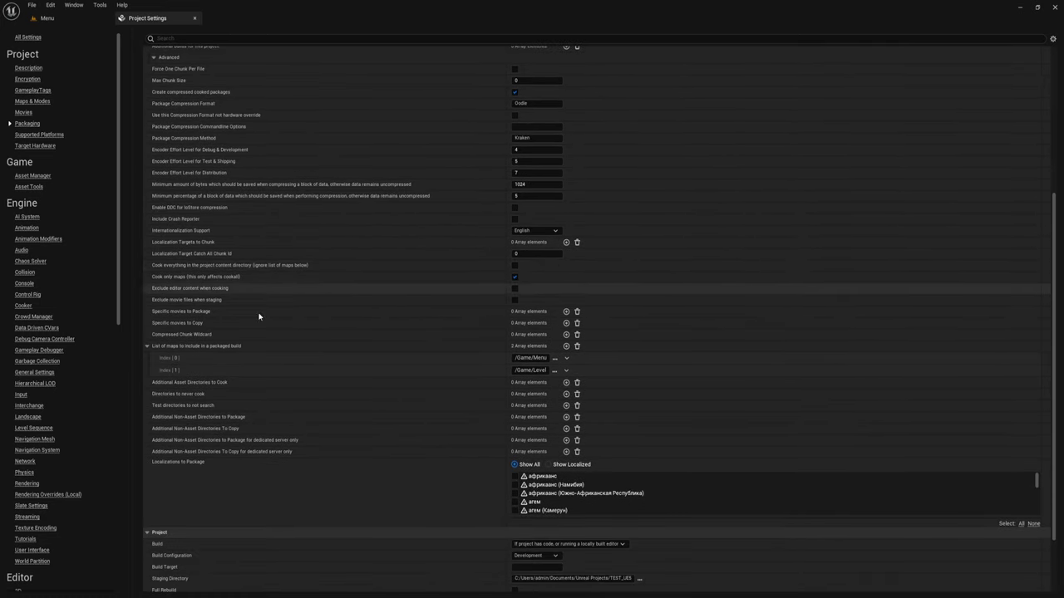
click(146, 346)
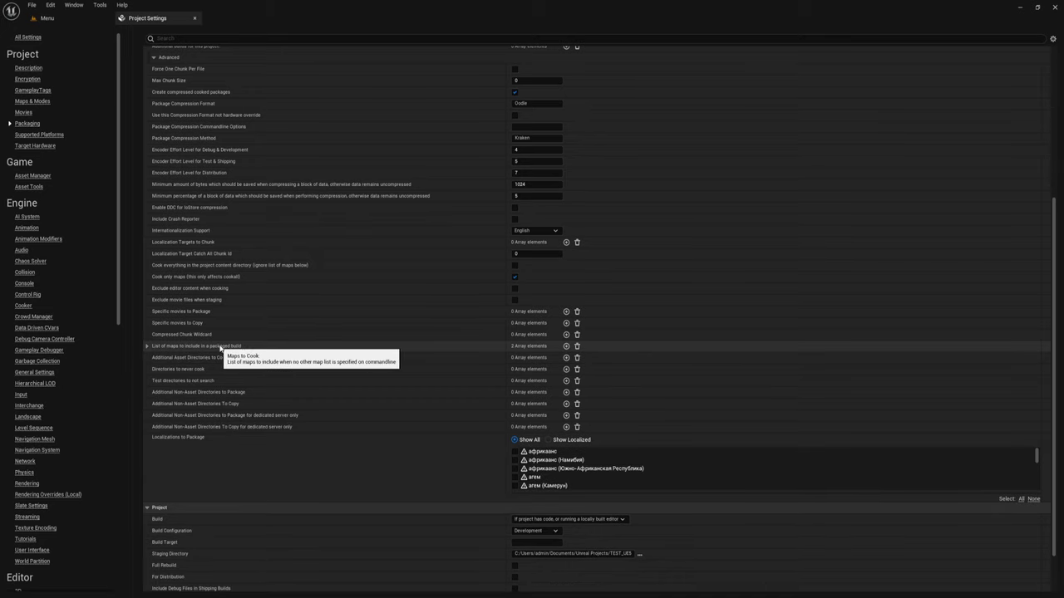
click(150, 348)
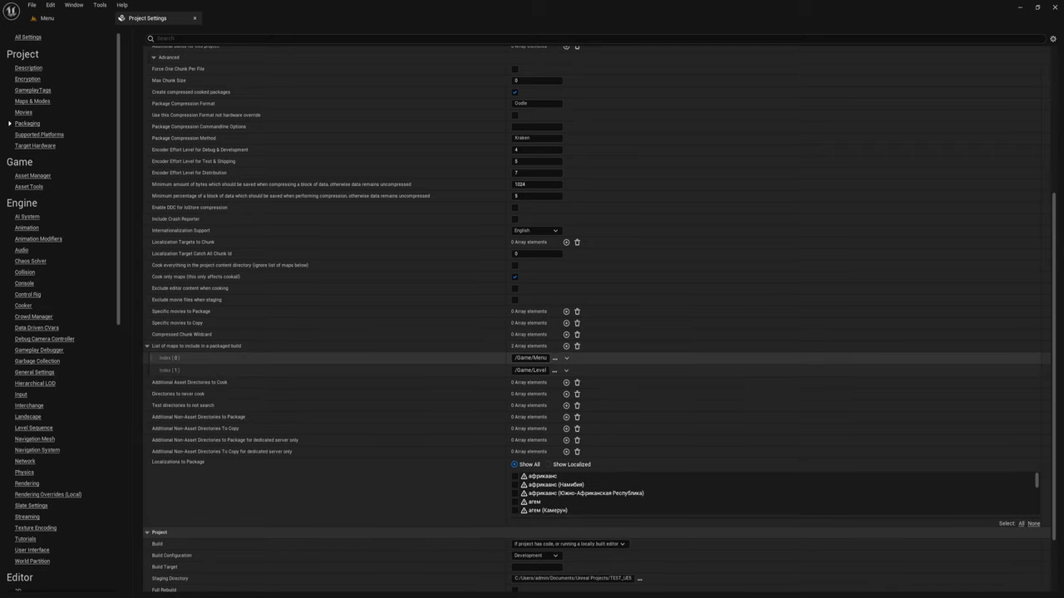
click(554, 358)
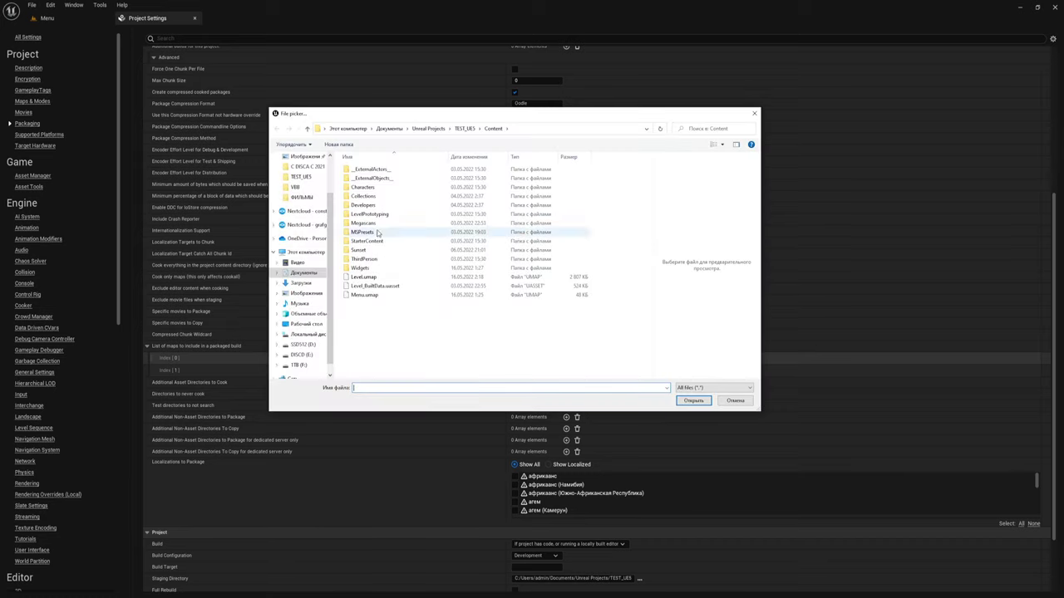
click(735, 400)
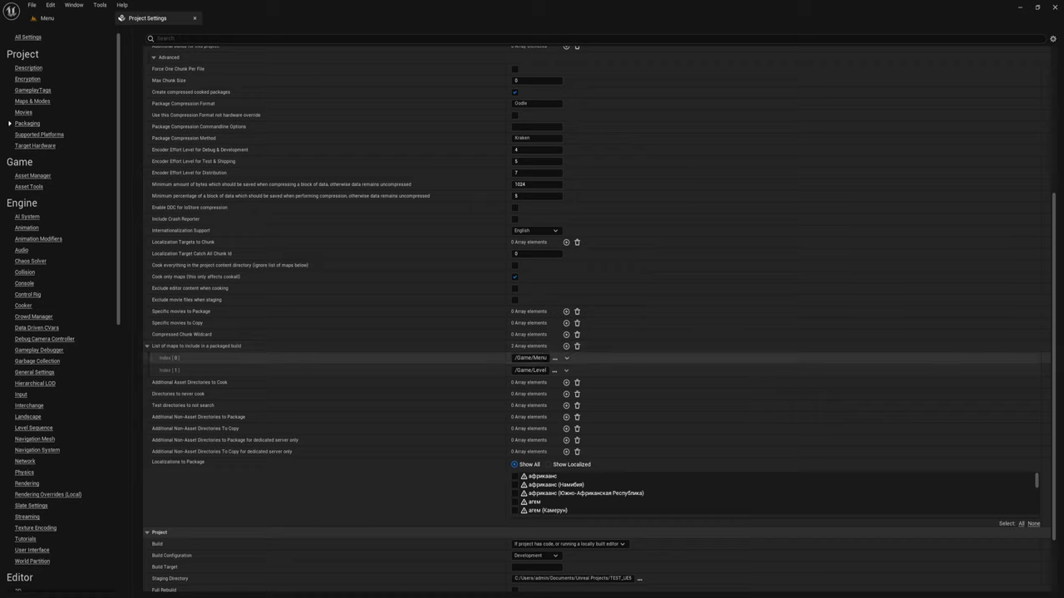
Step: Add a third map entry pointing to Level_BuiltData.uasset (/Game/Level_BuiltData)
click(566, 346)
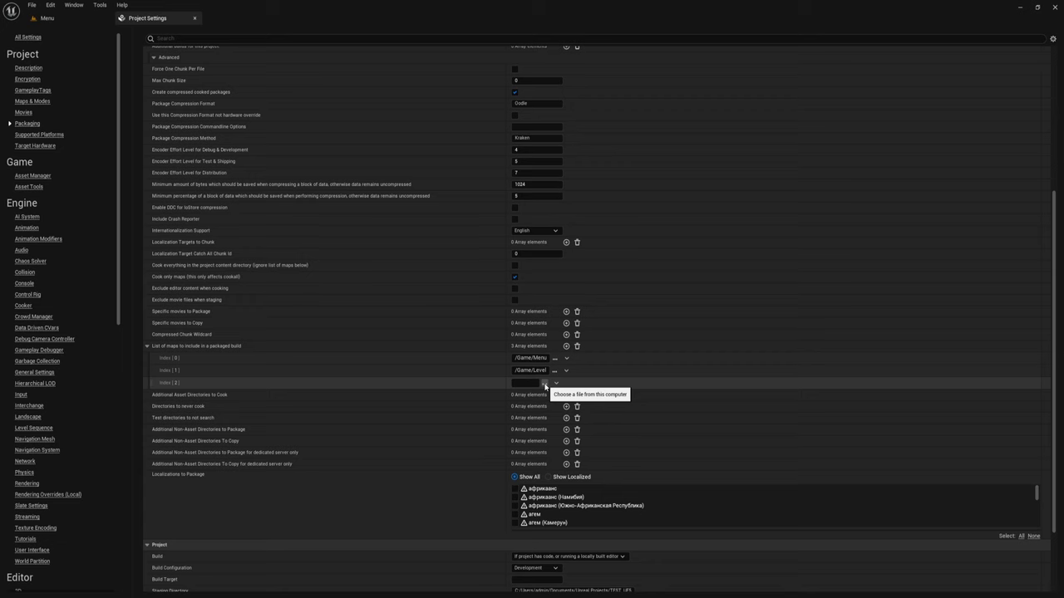
click(545, 384)
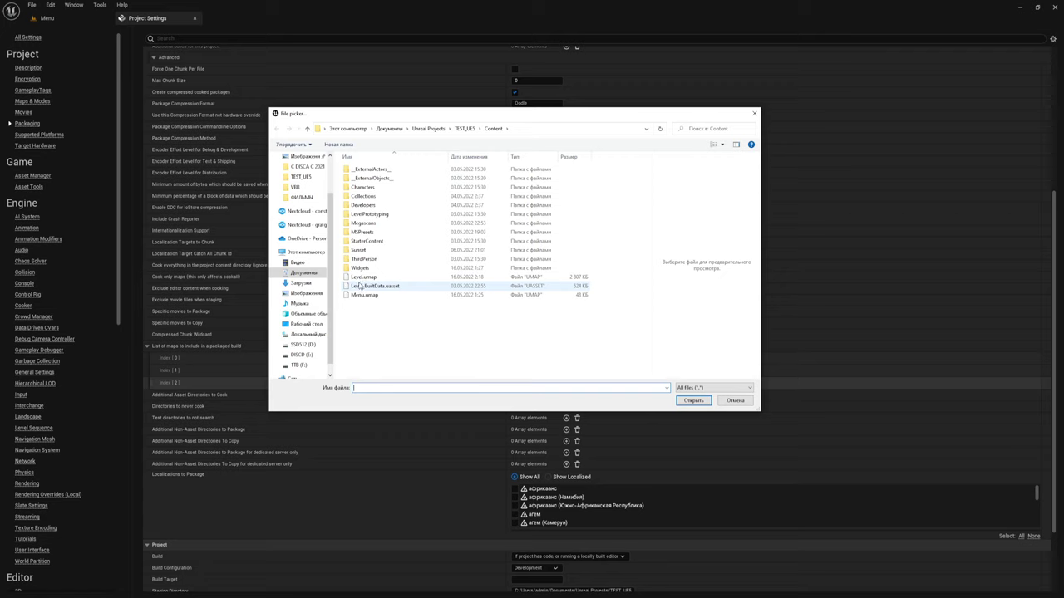
click(367, 289)
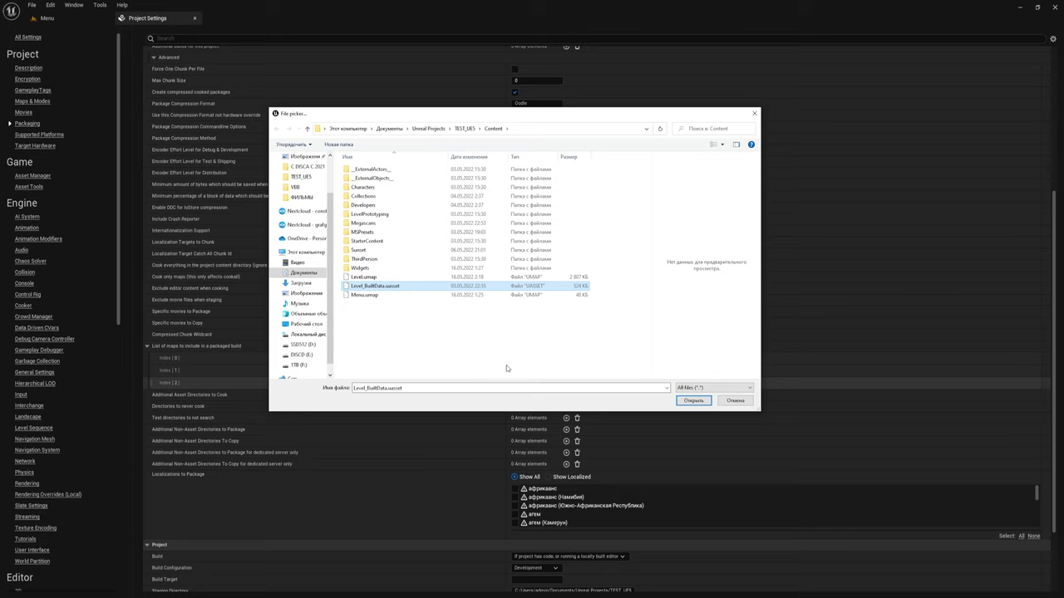
click(693, 401)
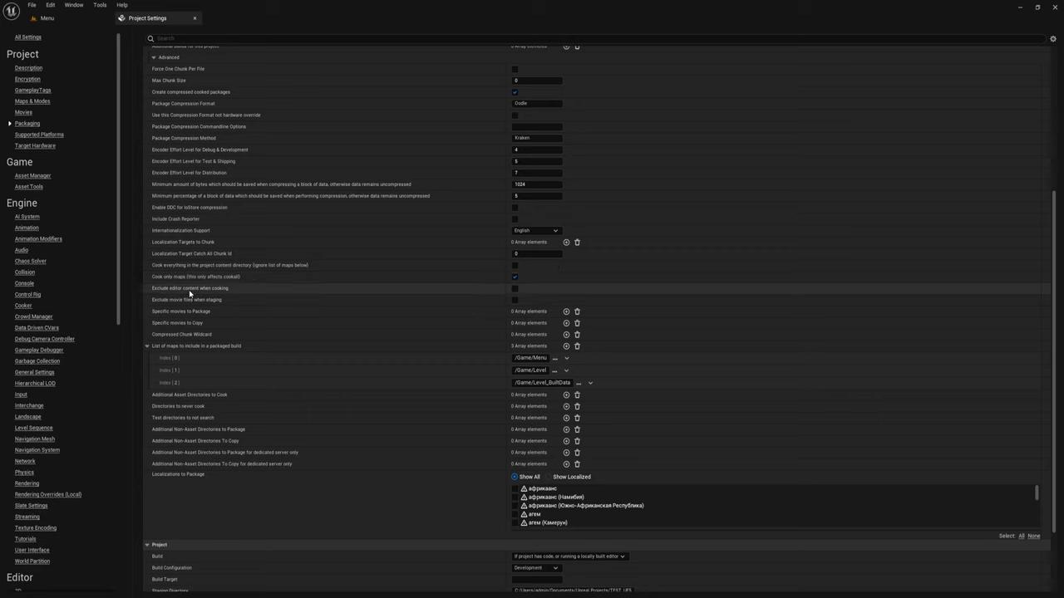
Step: Enable 'Exclude editor content when cooking' in the advanced Packaging settings
mouse_move(185, 292)
click(514, 289)
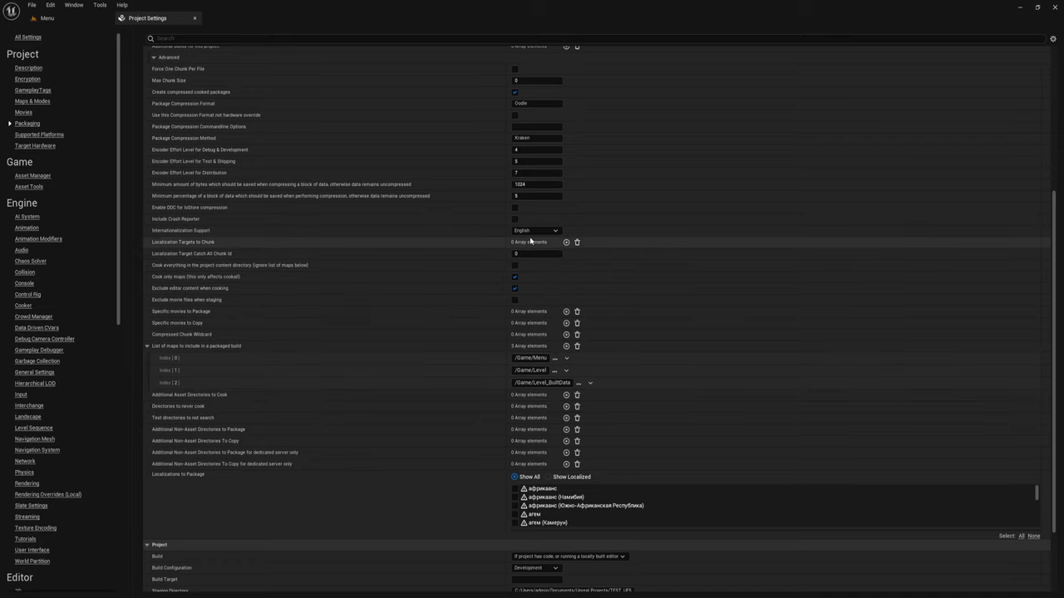
Step: Set Build Configuration to Shipping and turn on Full Rebuild
scroll(412, 241, down, 2)
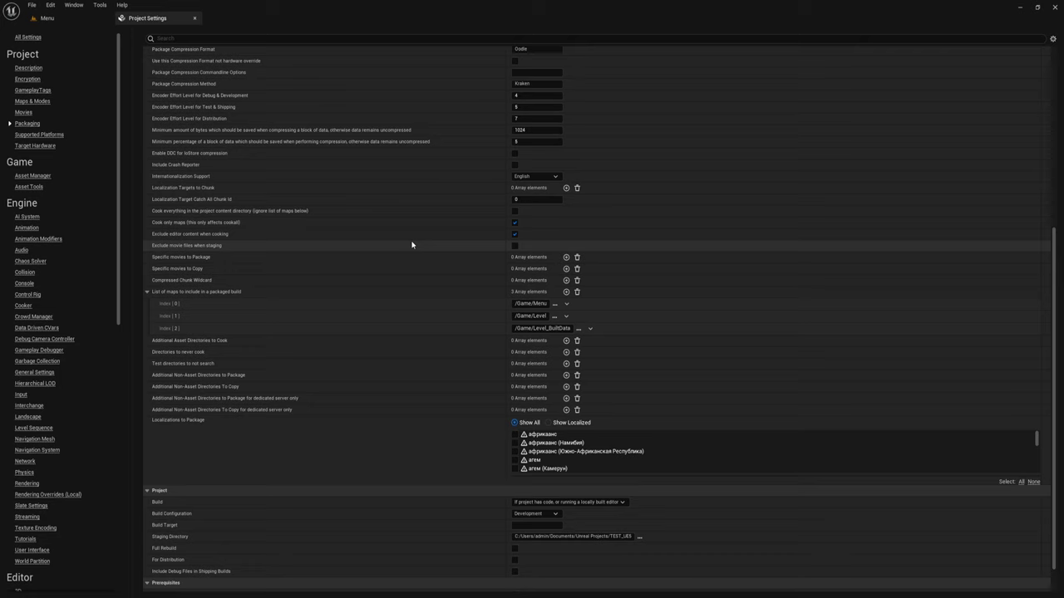
scroll(411, 244, down, 1)
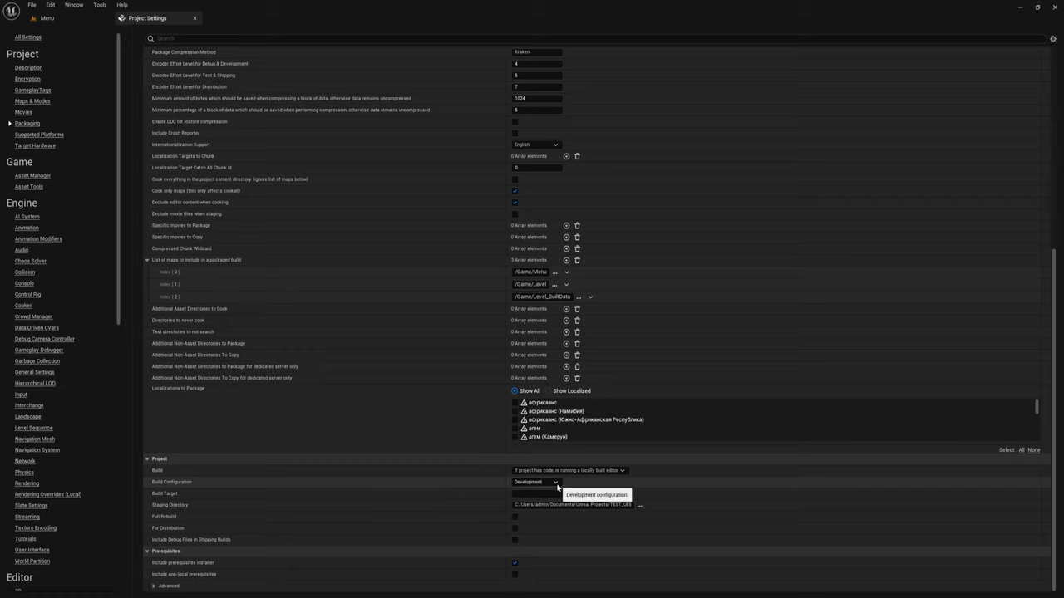
click(555, 483)
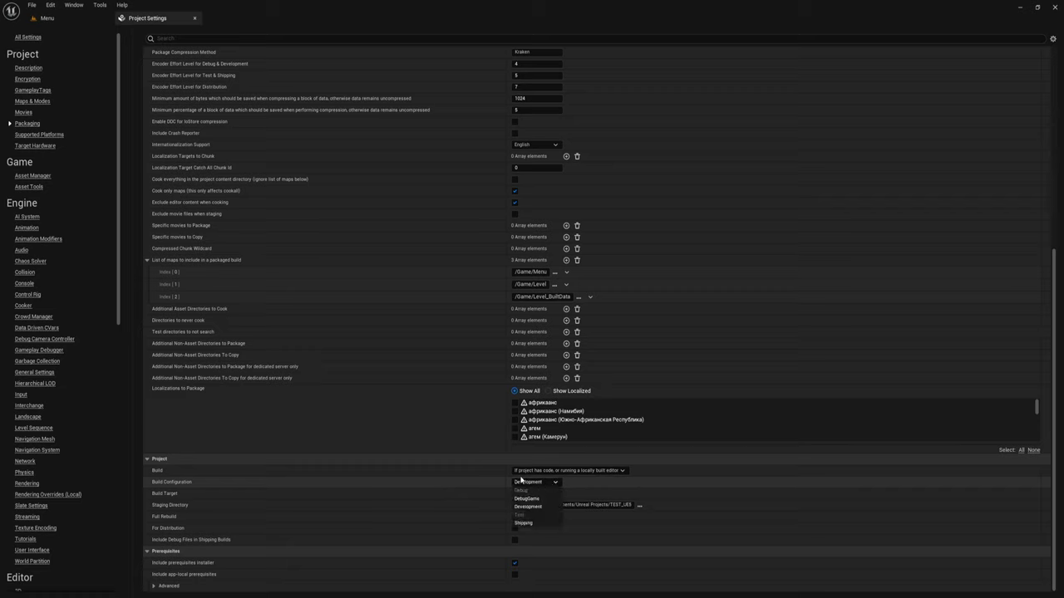
click(525, 524)
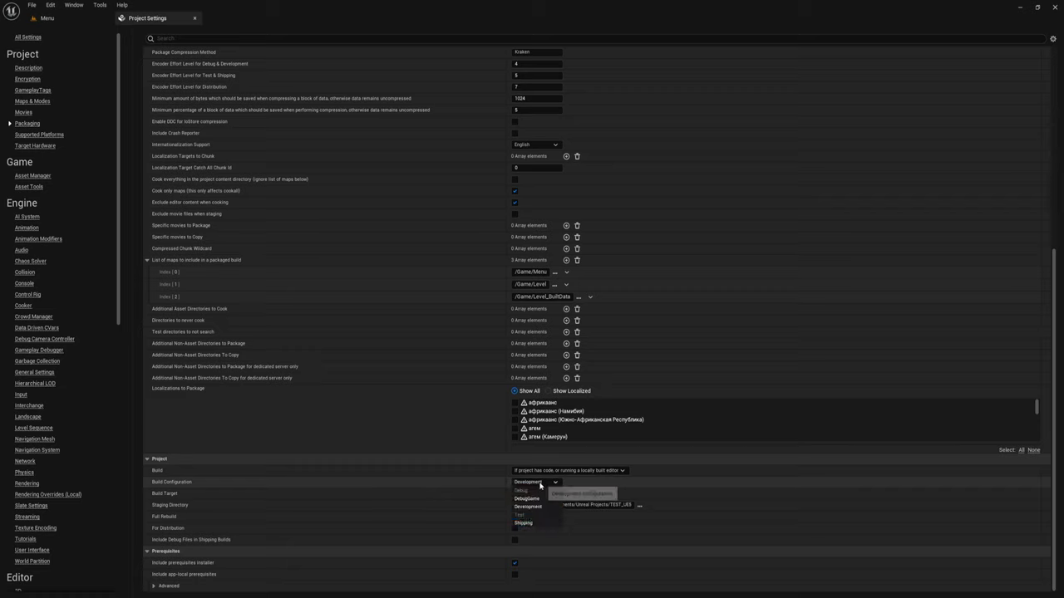
click(540, 482)
click(529, 522)
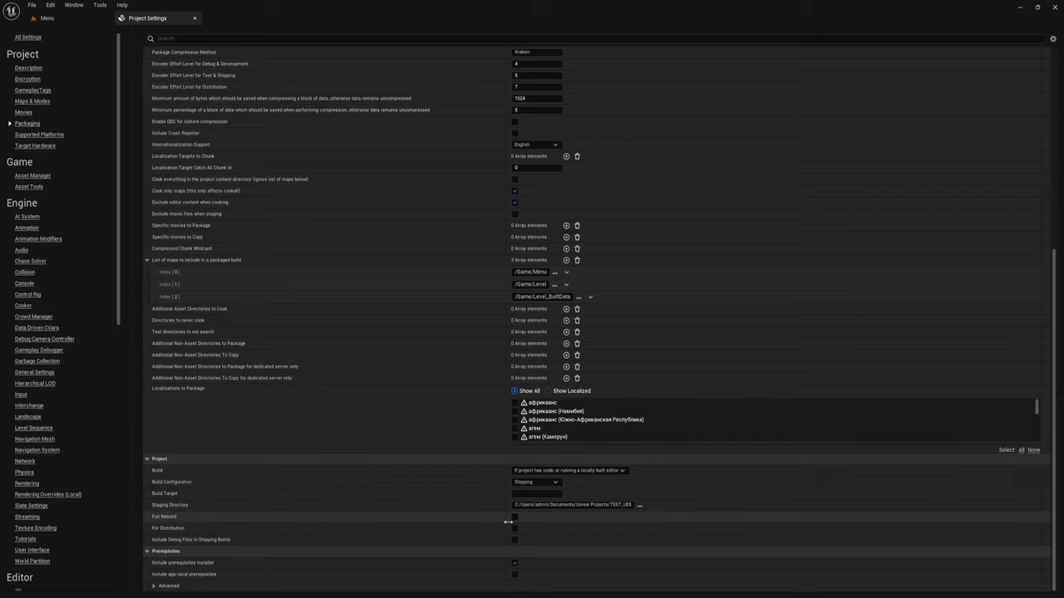
click(514, 516)
mouse_move(185, 531)
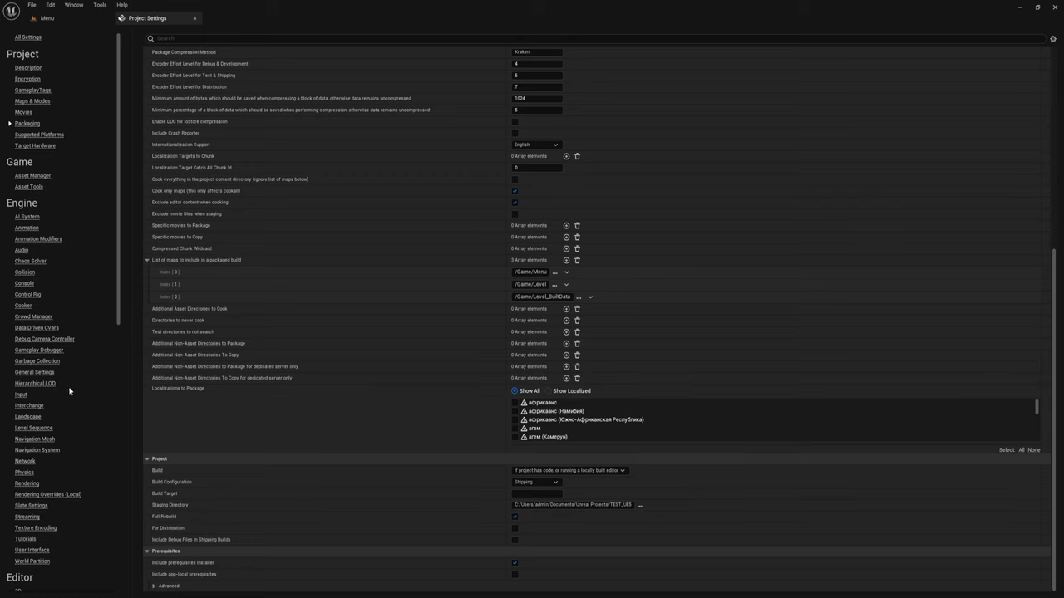
Step: Enable the For Distribution option for the packaged build
scroll(26, 385, down, 3)
scroll(25, 385, down, 3)
scroll(28, 347, down, 2)
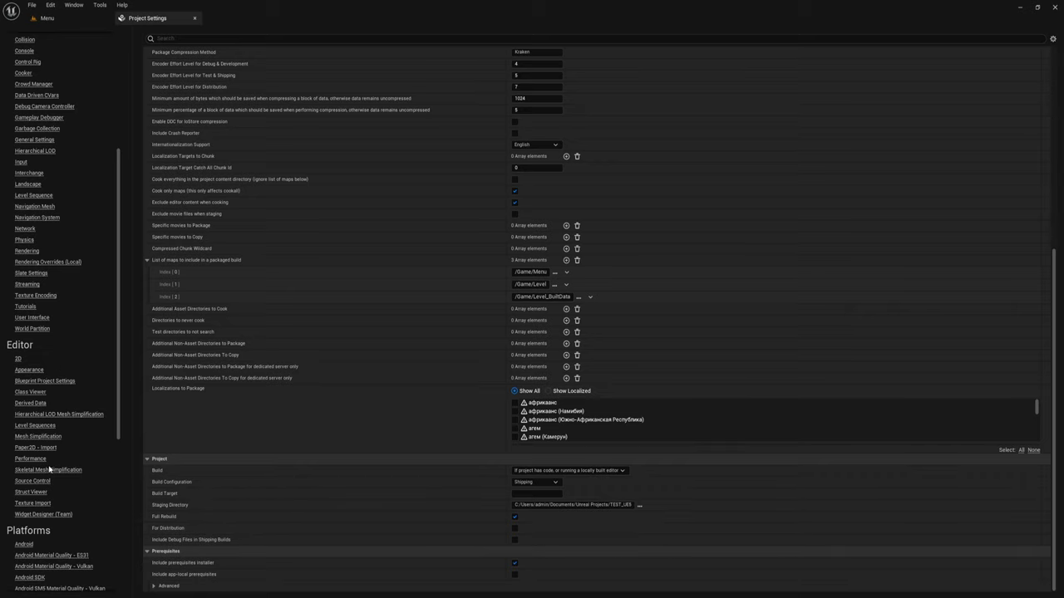
click(515, 529)
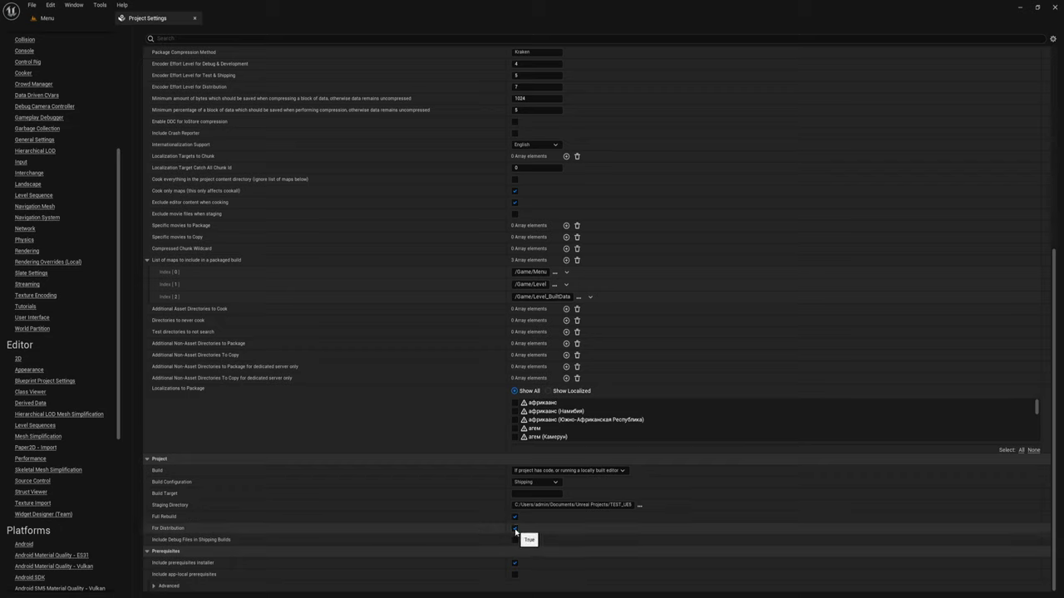
scroll(52, 388, down, 1)
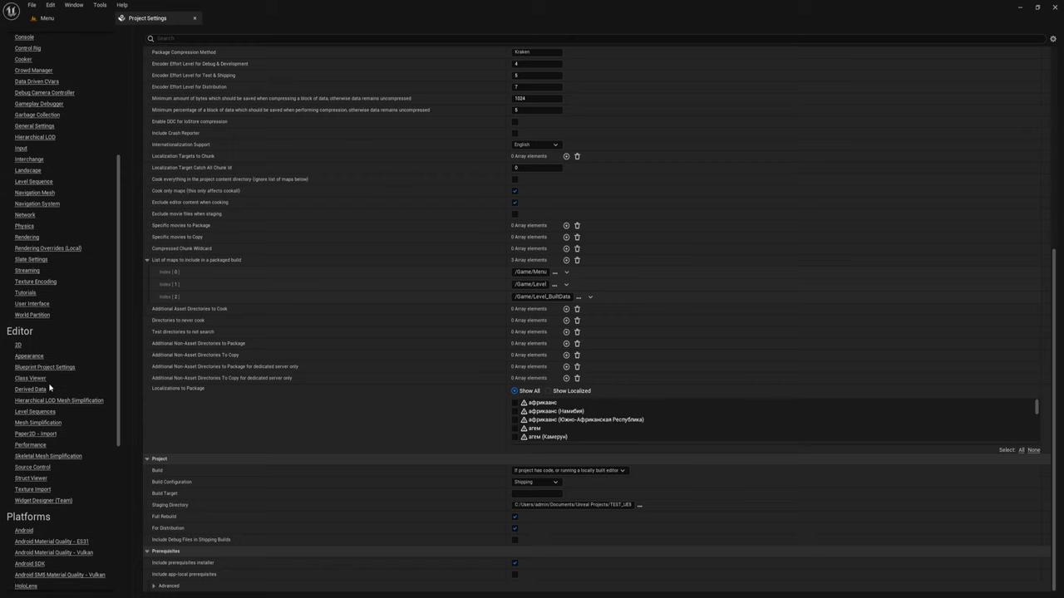
scroll(52, 388, down, 4)
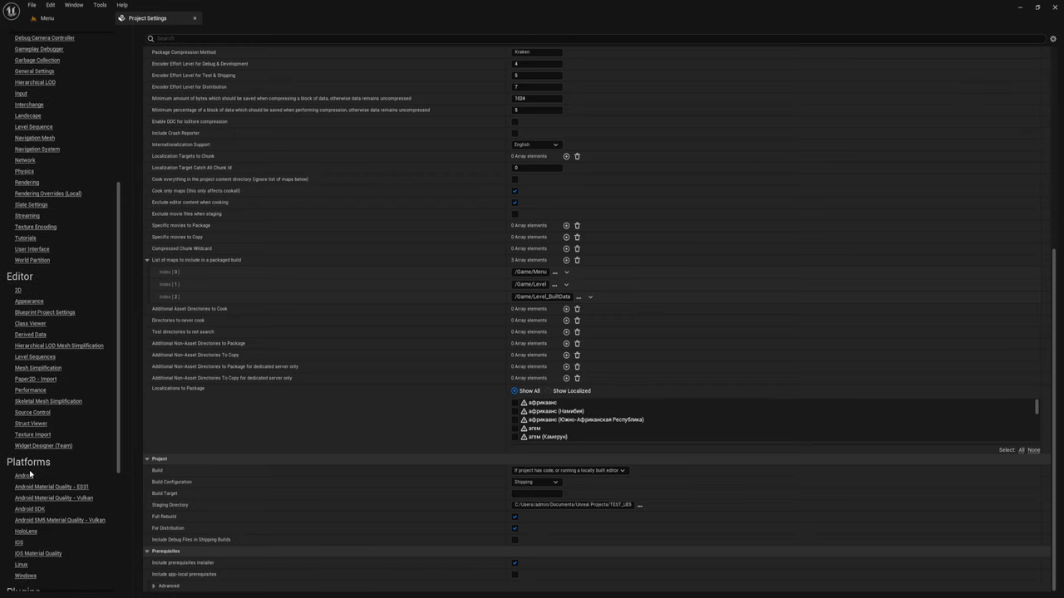
Step: Review the Android platform settings, including the key store and key password signing fields
click(30, 475)
scroll(498, 361, down, 1)
scroll(497, 362, down, 3)
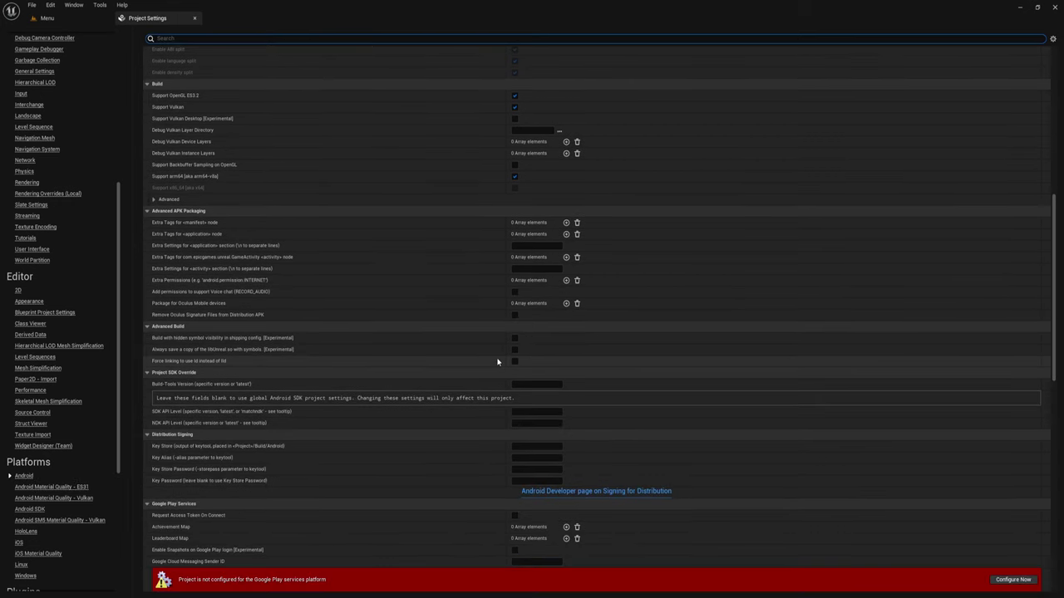
scroll(498, 362, down, 3)
scroll(150, 356, down, 2)
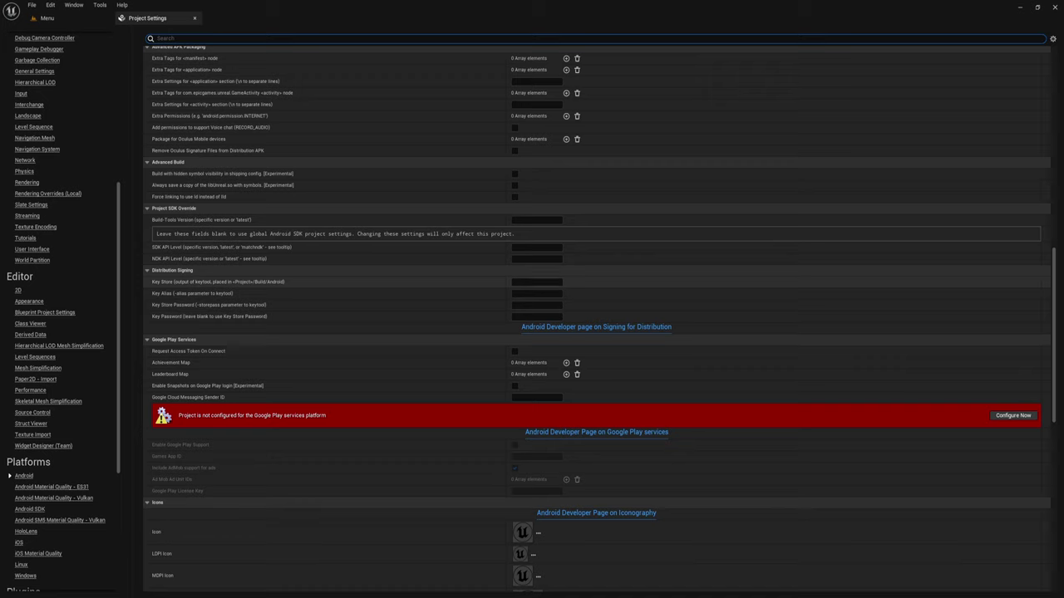
click(536, 305)
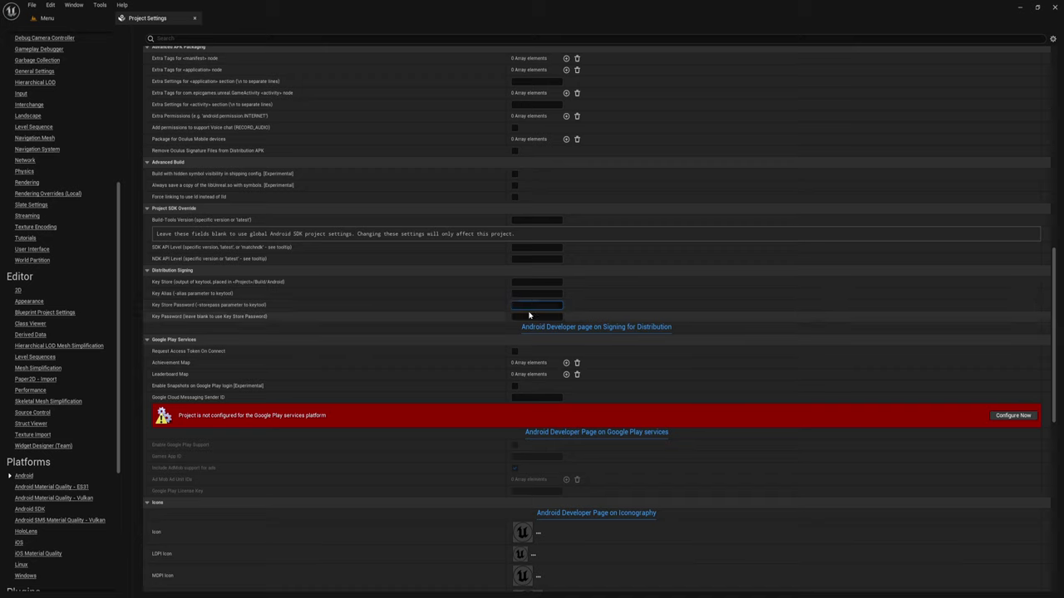
click(528, 316)
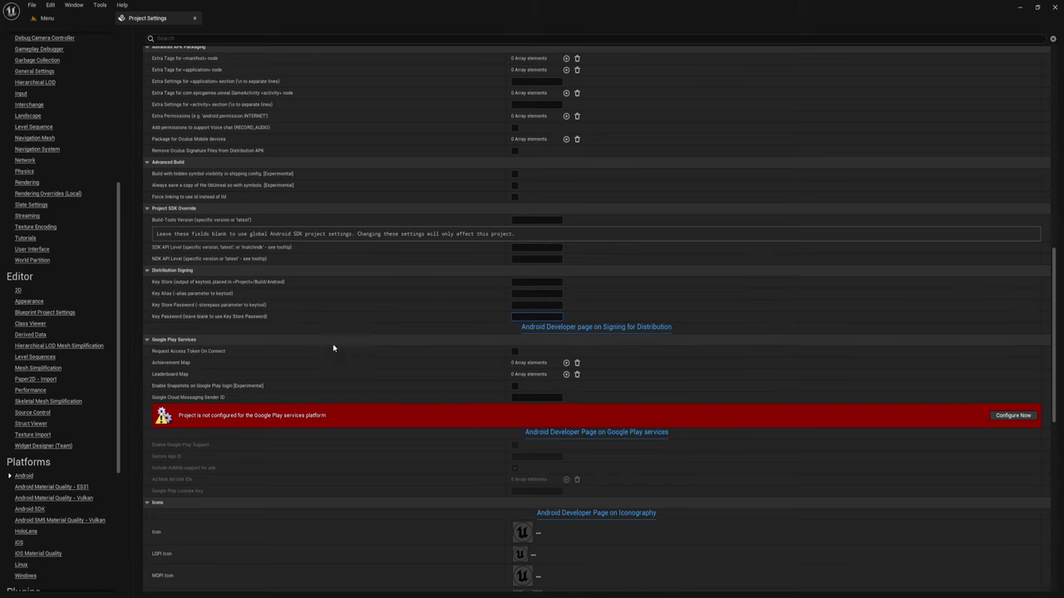
Step: Show the project's Supported Platforms list (Android, Linux, Windows)
scroll(171, 351, up, 7)
scroll(171, 351, up, 2)
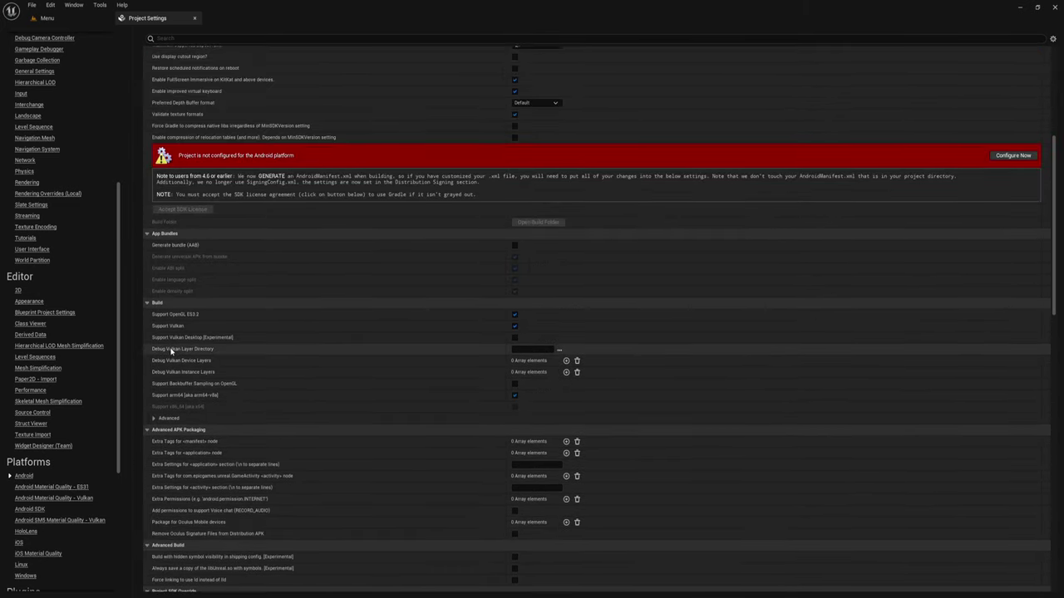
scroll(171, 351, up, 3)
scroll(171, 351, up, 3)
scroll(171, 351, up, 2)
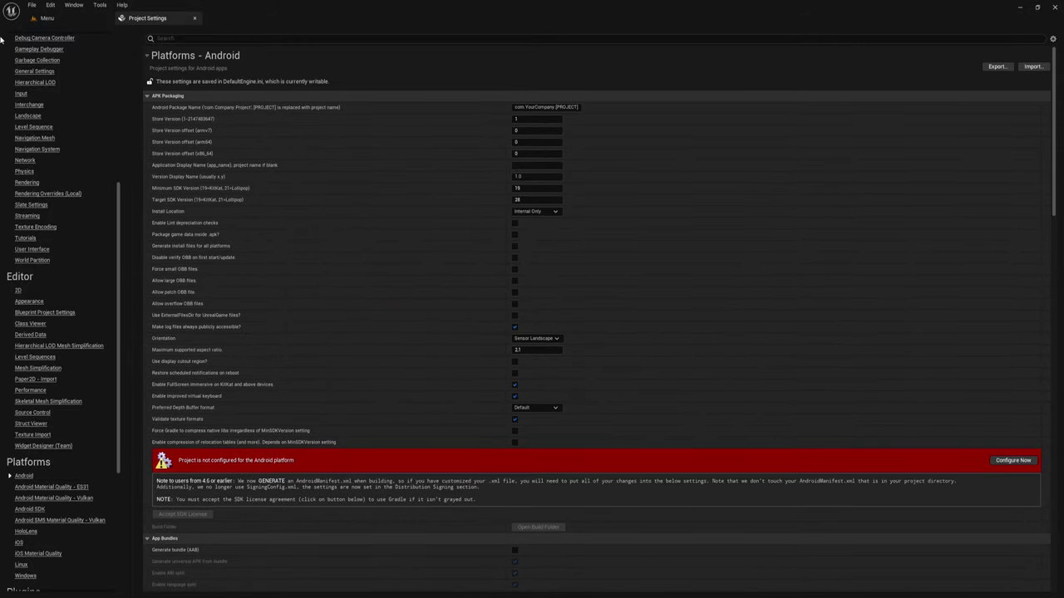
scroll(40, 102, up, 1)
scroll(37, 104, up, 3)
scroll(38, 104, up, 3)
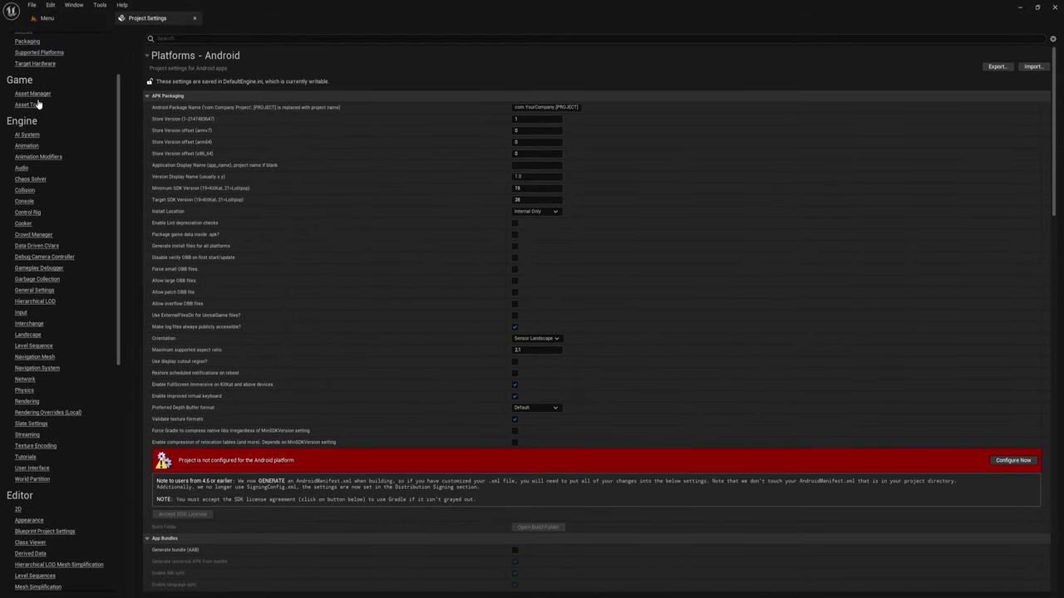
scroll(37, 104, up, 2)
scroll(38, 110, up, 1)
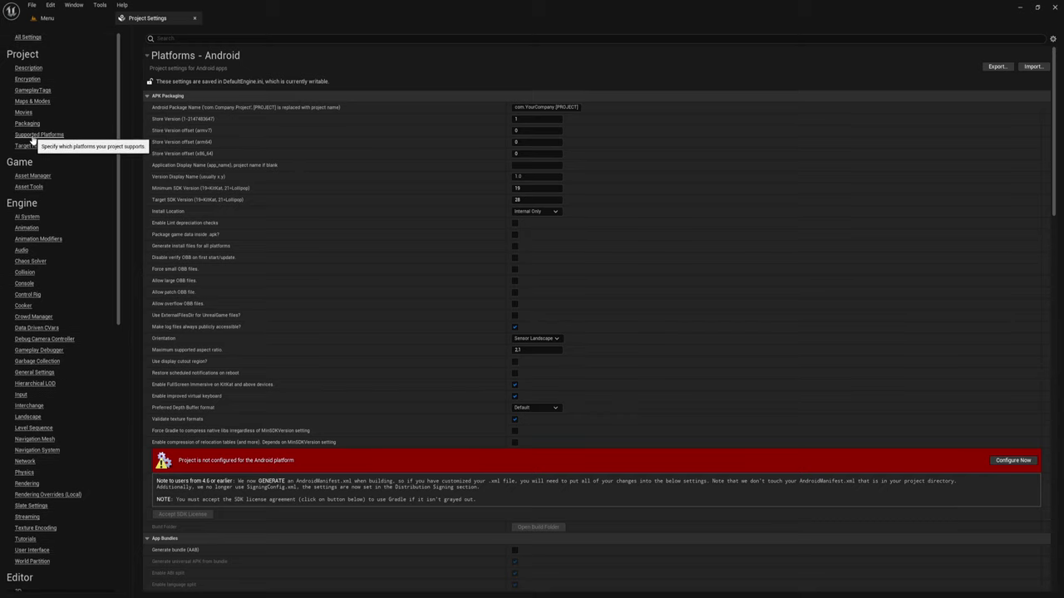
click(33, 138)
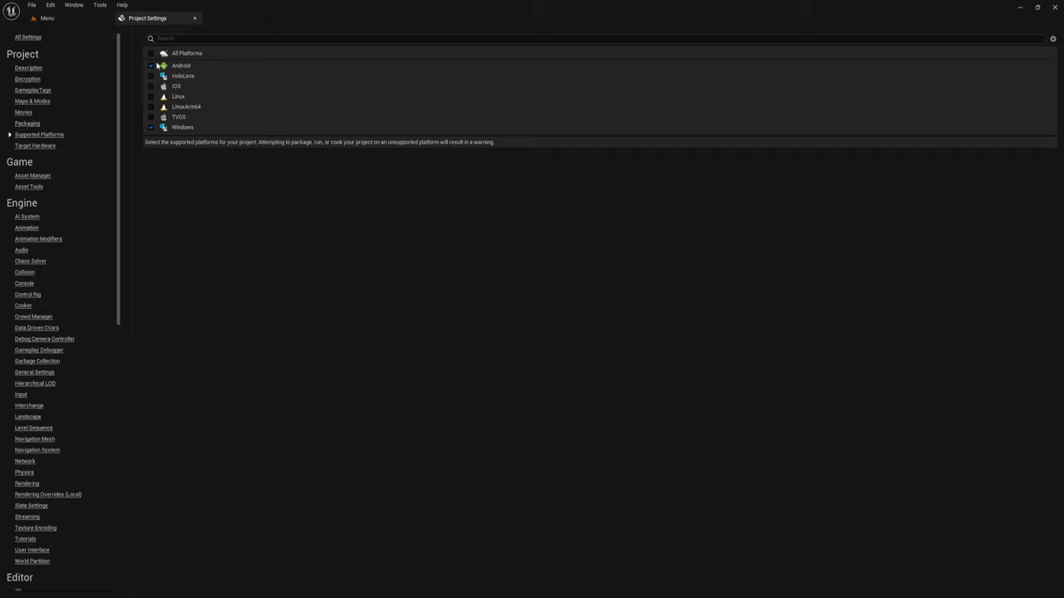
Step: Set Target Hardware to optimize for Mobile hardware with Scalable quality
click(34, 146)
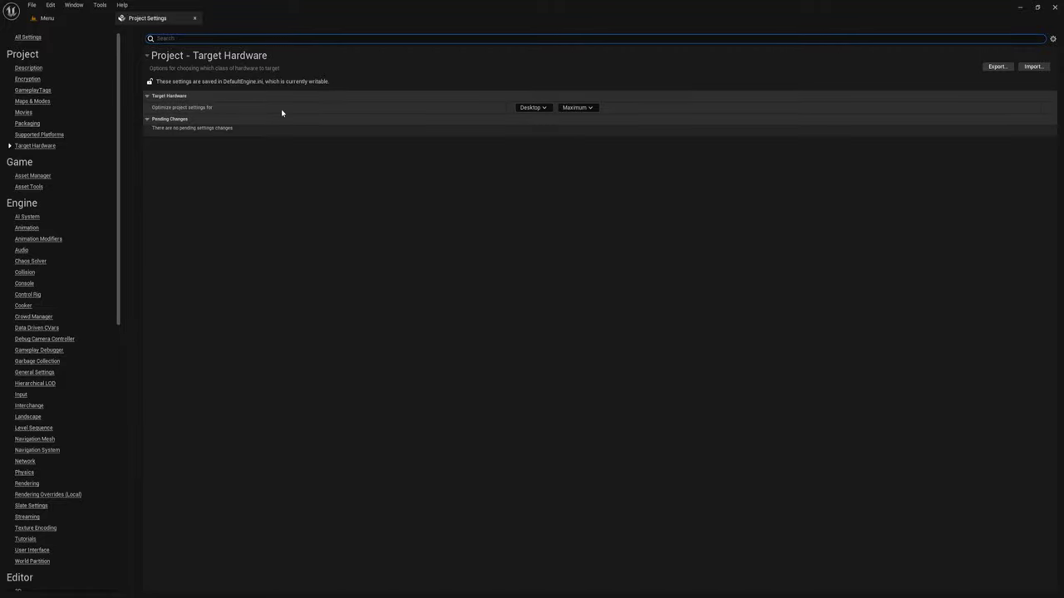
click(545, 109)
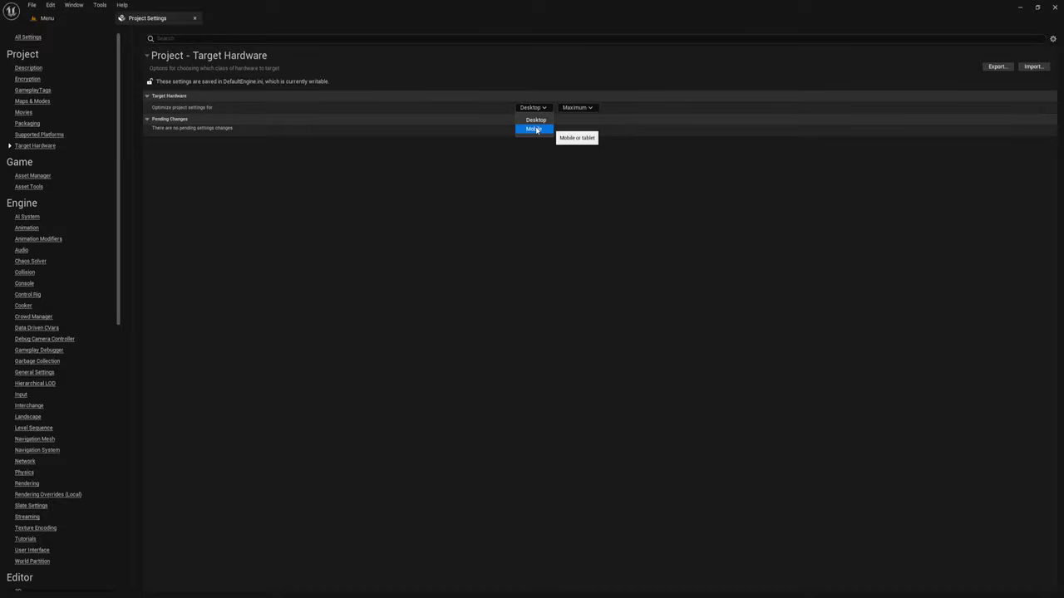
click(525, 130)
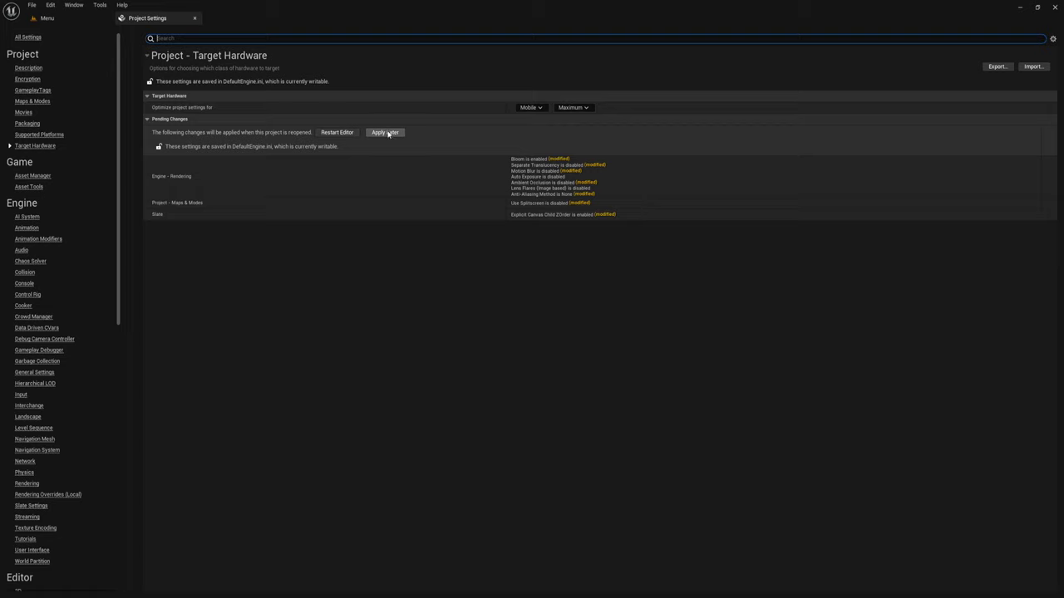
click(387, 133)
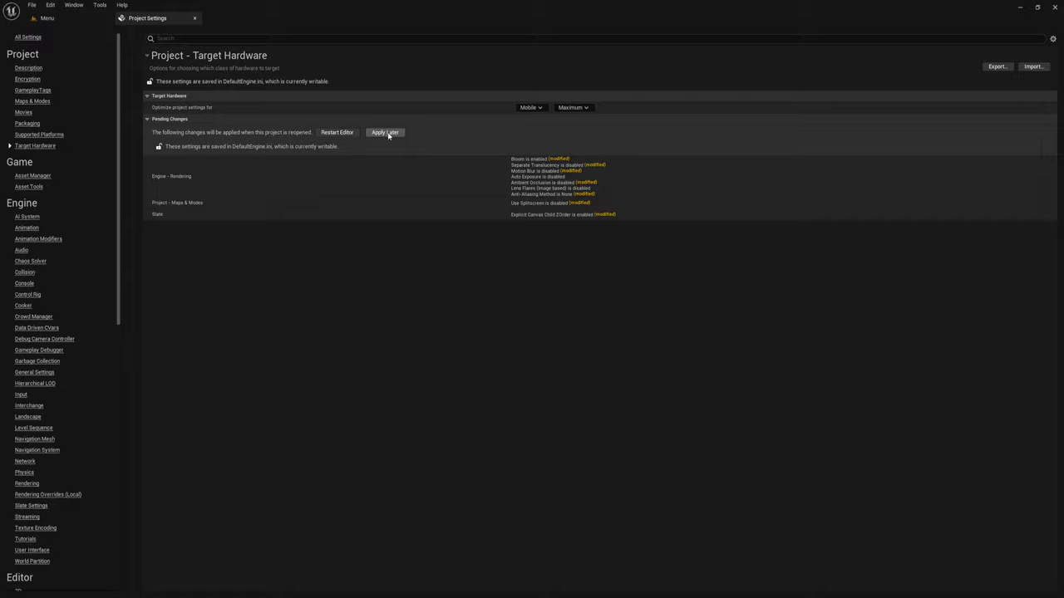
click(579, 109)
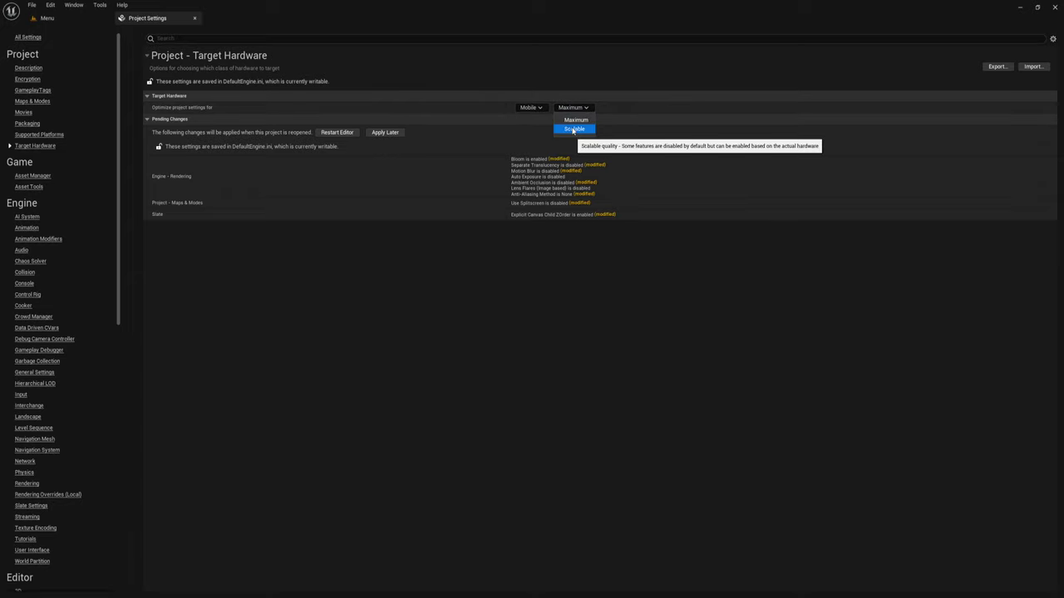
click(572, 130)
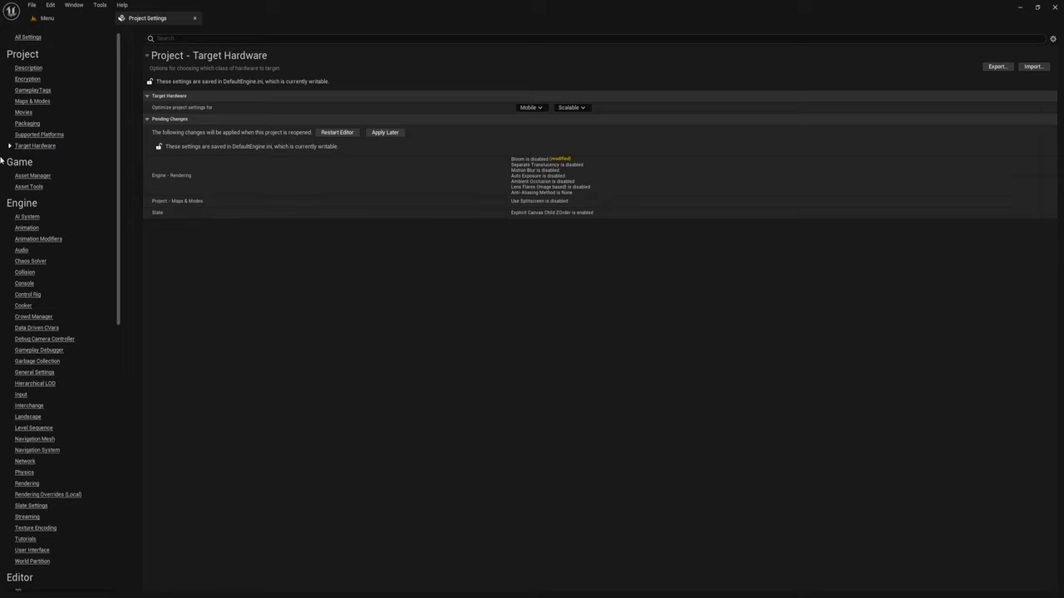
Step: Go to Engine > Rendering in Project Settings and scroll down to the global illumination options
scroll(33, 153, down, 1)
scroll(33, 153, down, 2)
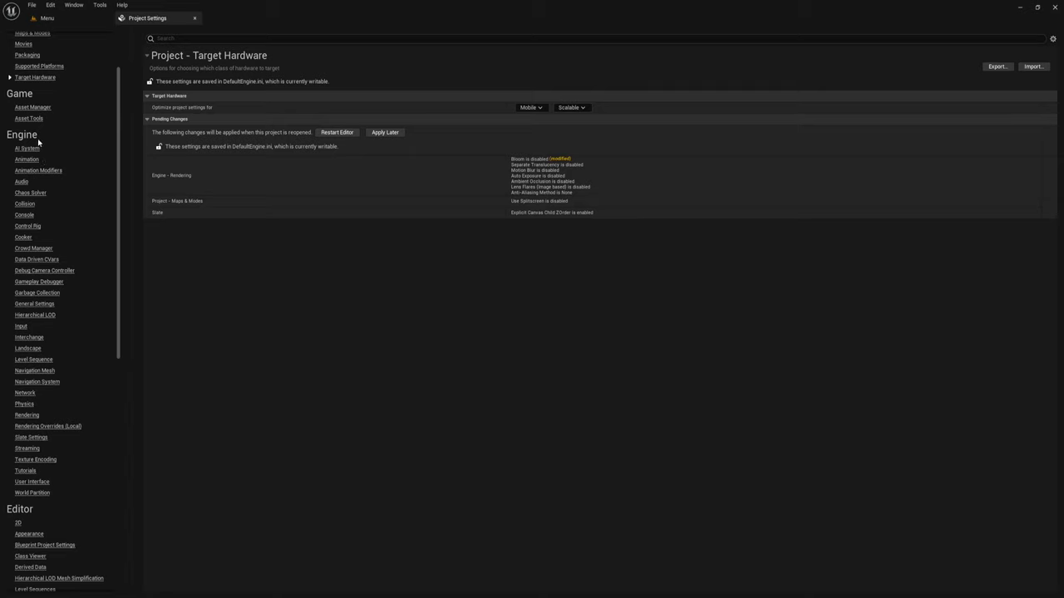
scroll(33, 148, down, 3)
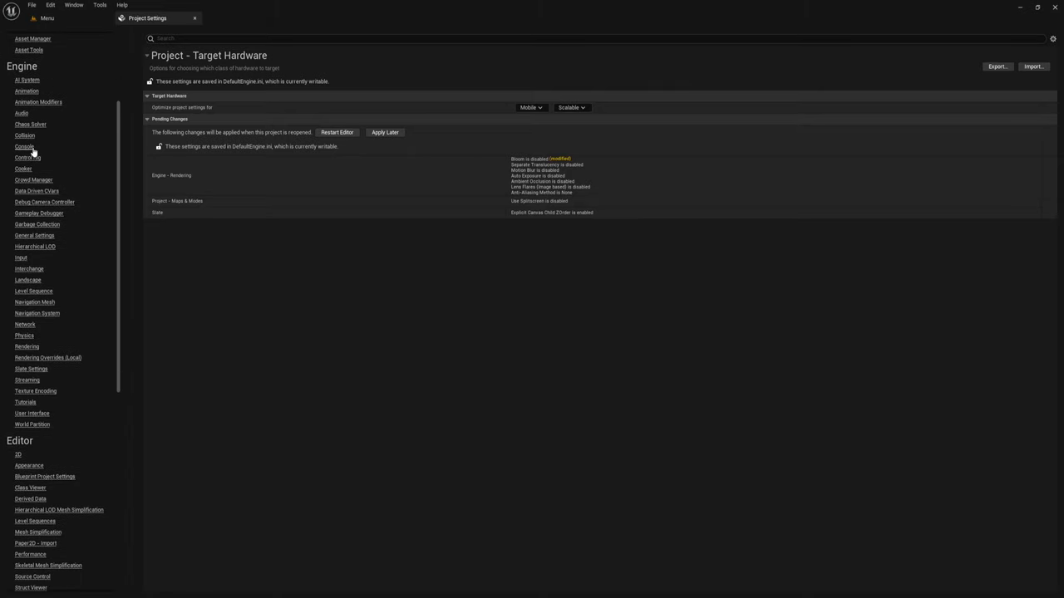
scroll(33, 151, down, 3)
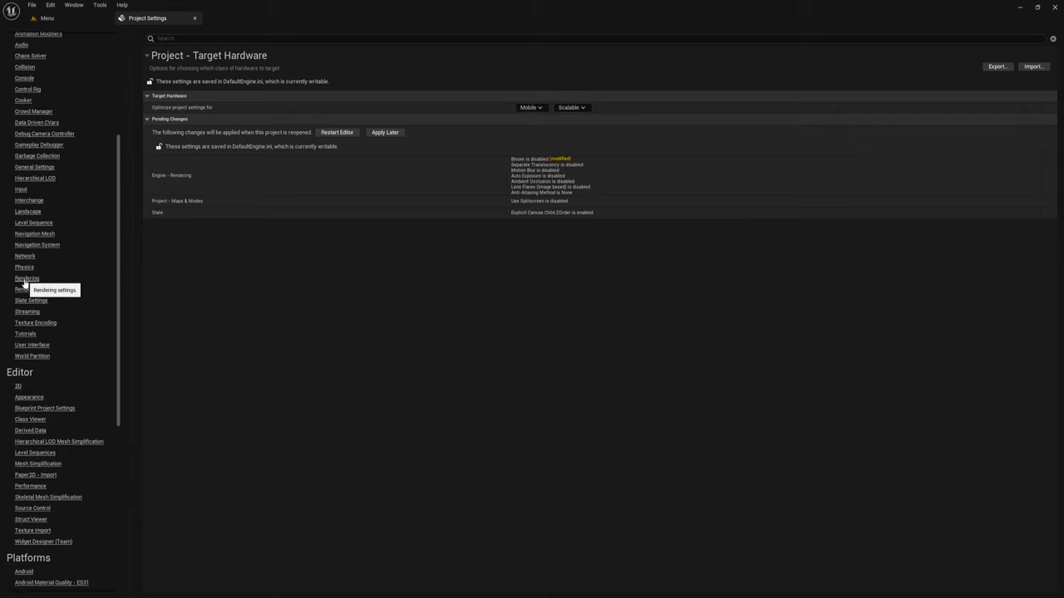
scroll(24, 283, up, 2)
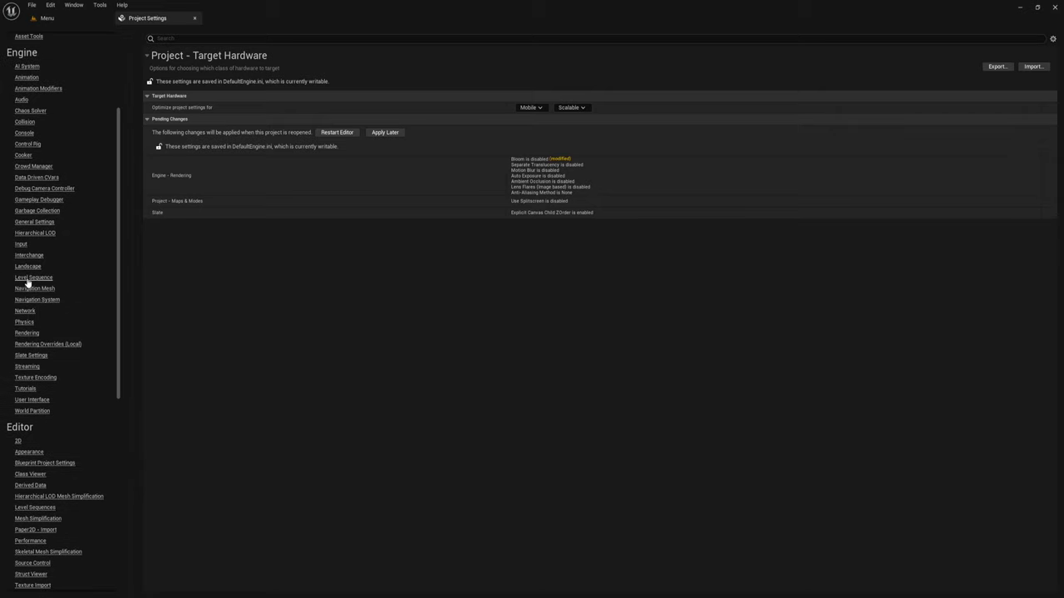
click(31, 335)
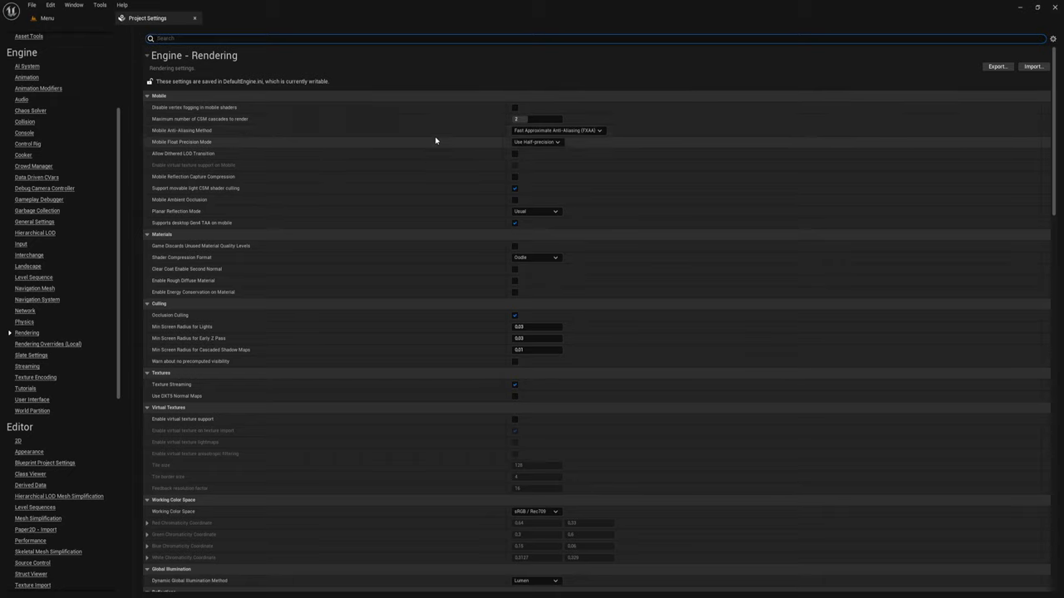
scroll(412, 173, down, 1)
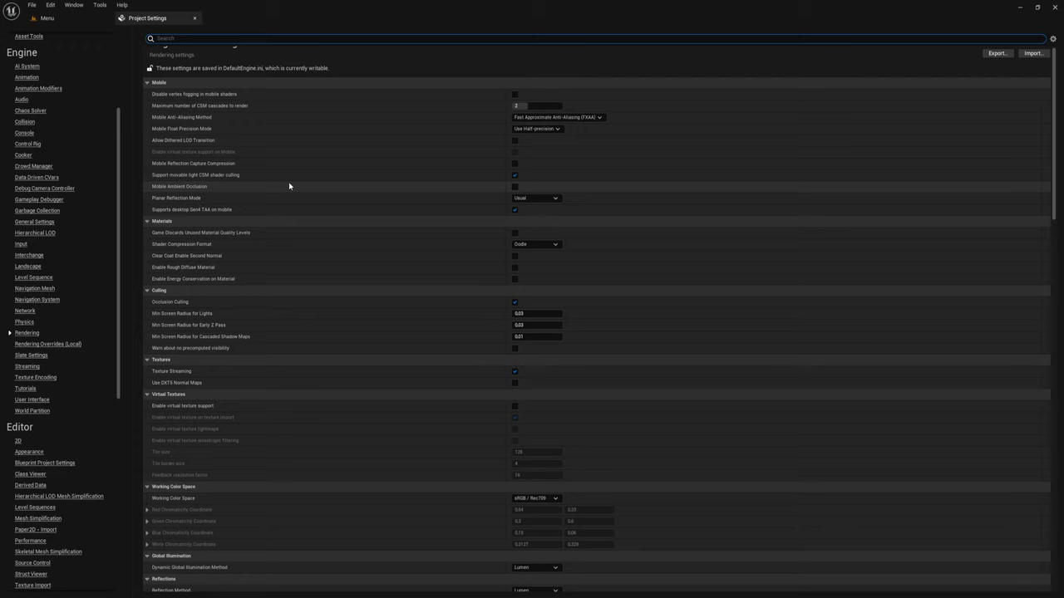
scroll(289, 186, down, 1)
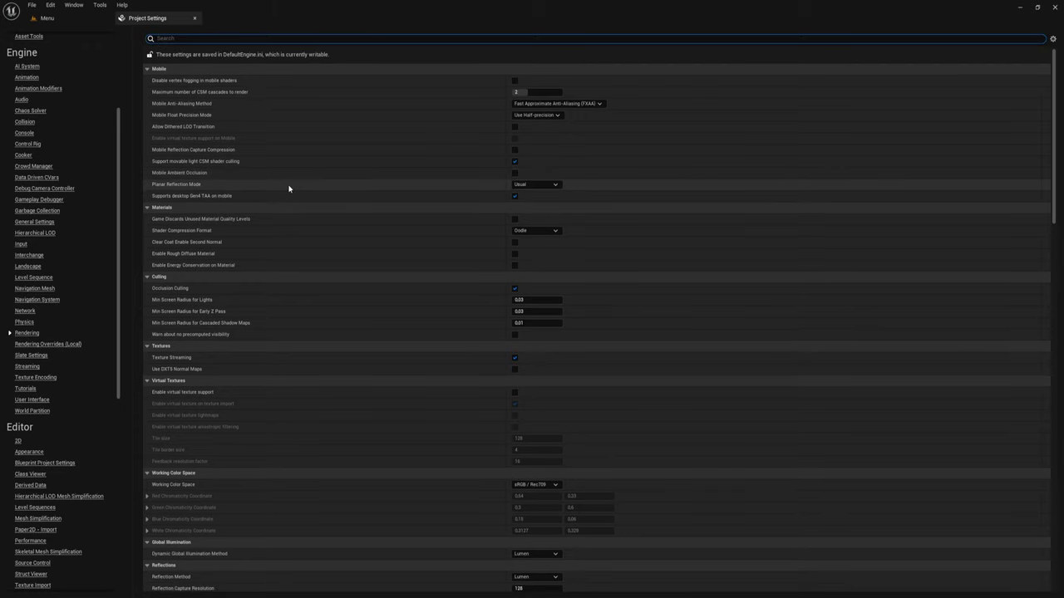
scroll(288, 190, down, 1)
scroll(288, 190, down, 2)
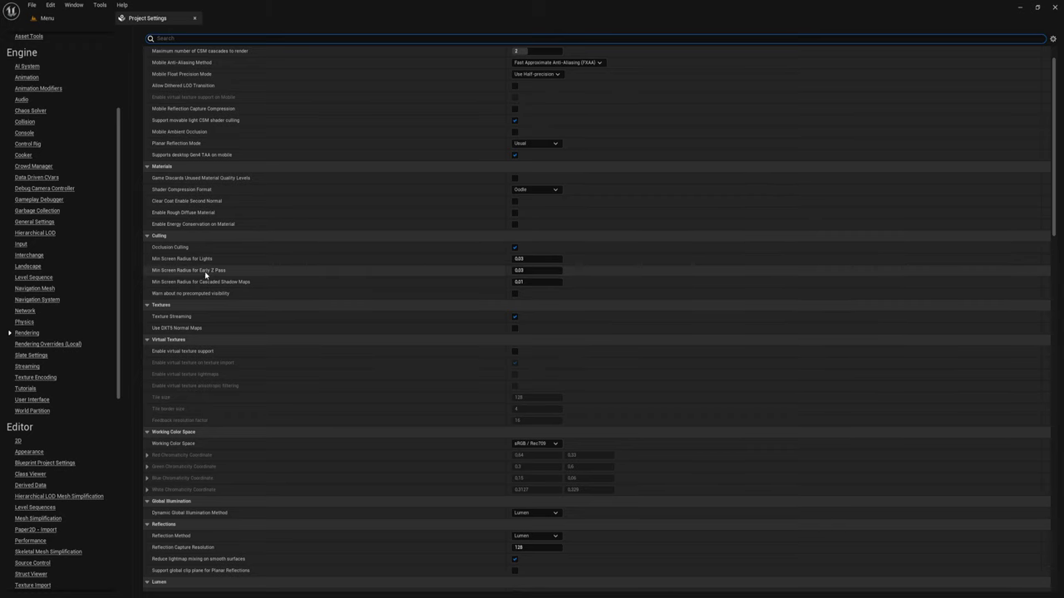
scroll(208, 286, down, 1)
scroll(207, 286, down, 1)
scroll(207, 286, down, 2)
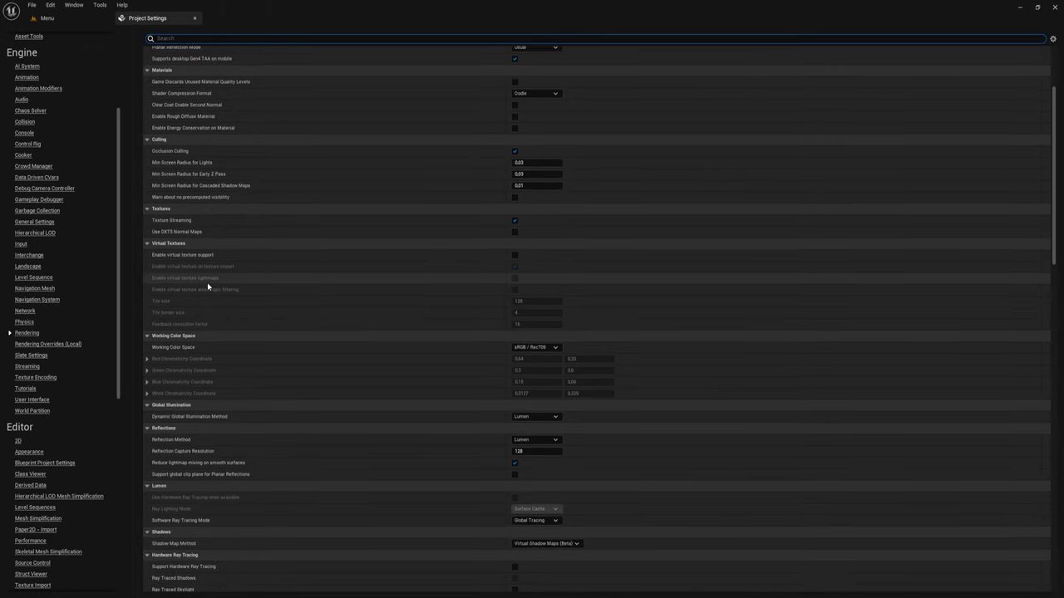
scroll(207, 286, down, 1)
scroll(207, 286, down, 2)
scroll(208, 286, down, 3)
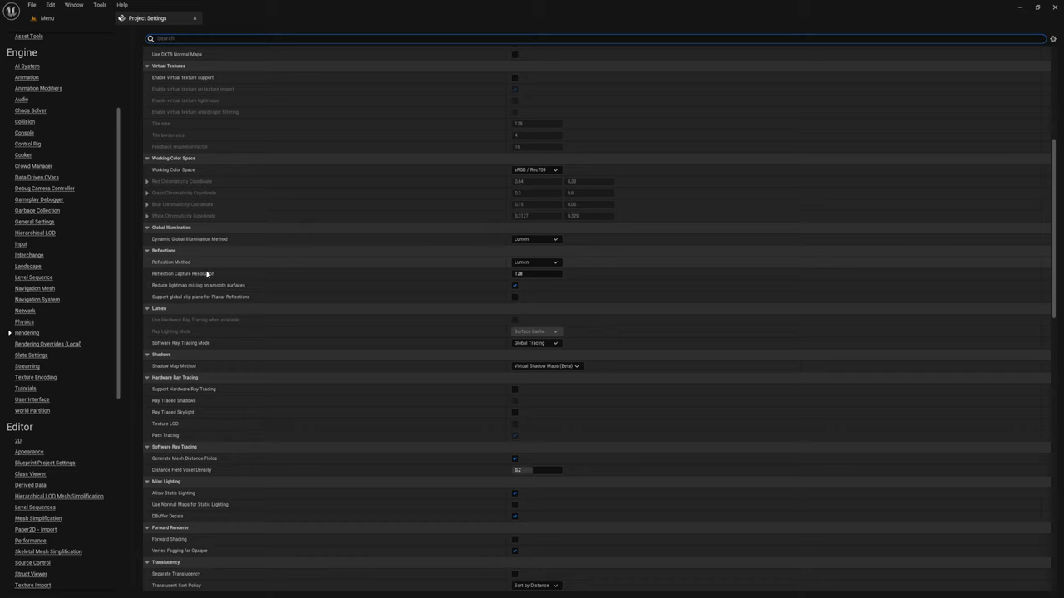
Step: Set Software Ray Tracing Mode to Detail Tracing and Shadow Map Method to Shadow Maps
click(532, 343)
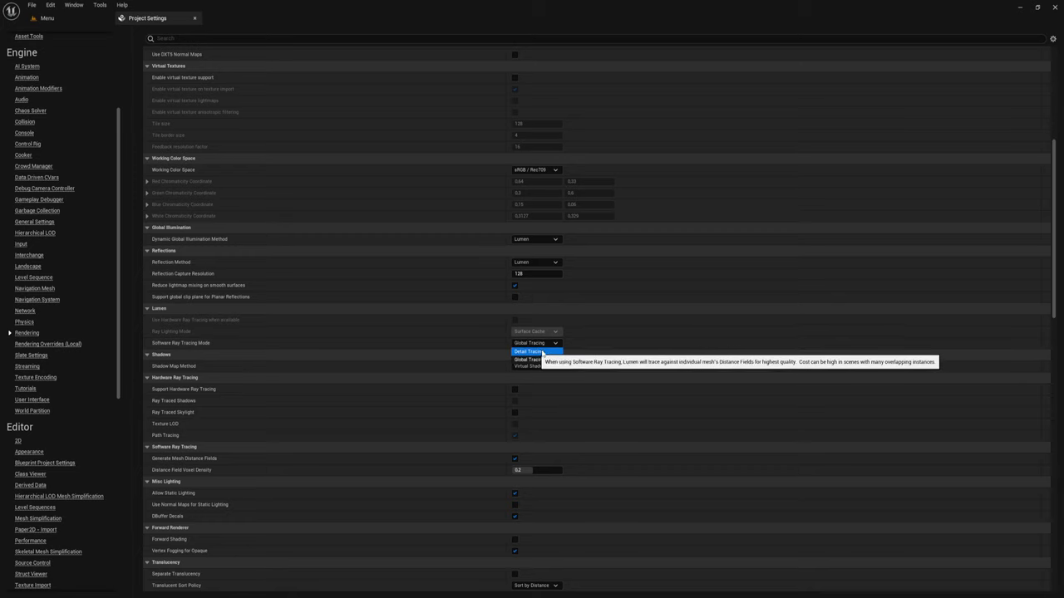
click(530, 352)
click(525, 367)
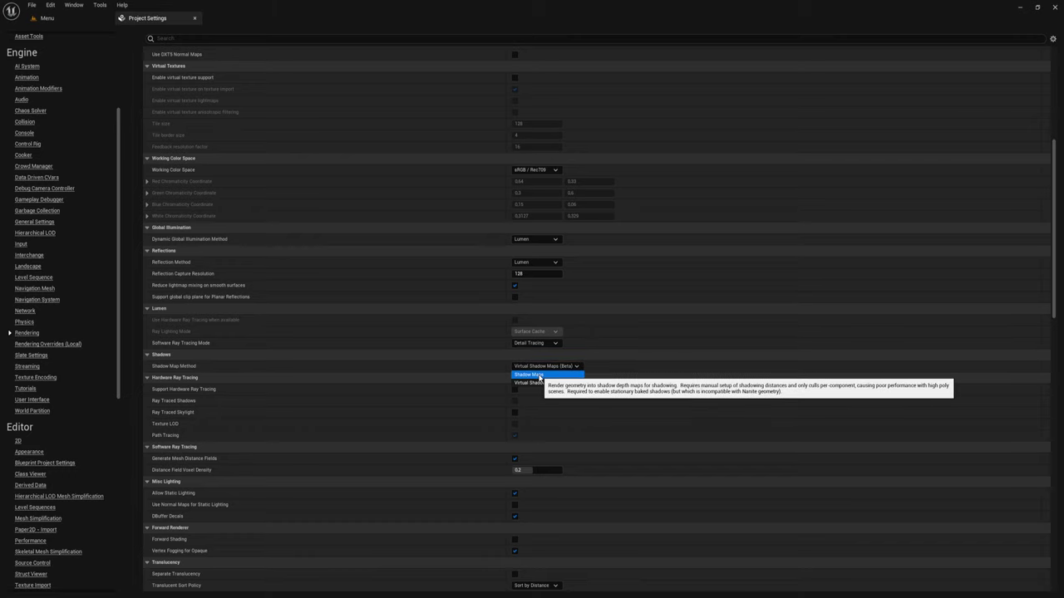
click(539, 376)
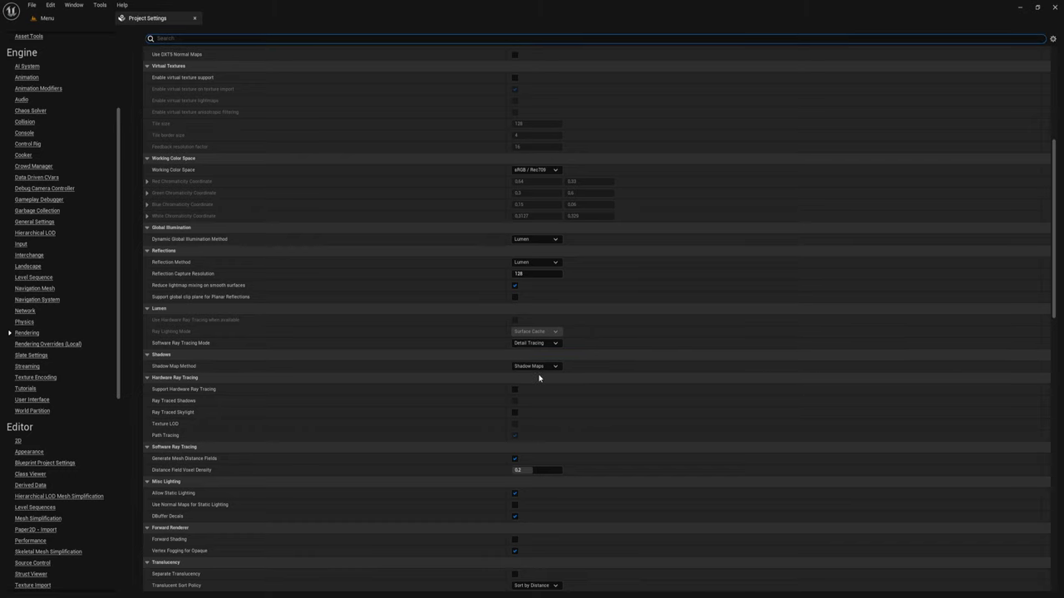
Step: Switch Dynamic Global Illumination to Screen Space (Beta) and Reflection Method to Screen Space
click(537, 240)
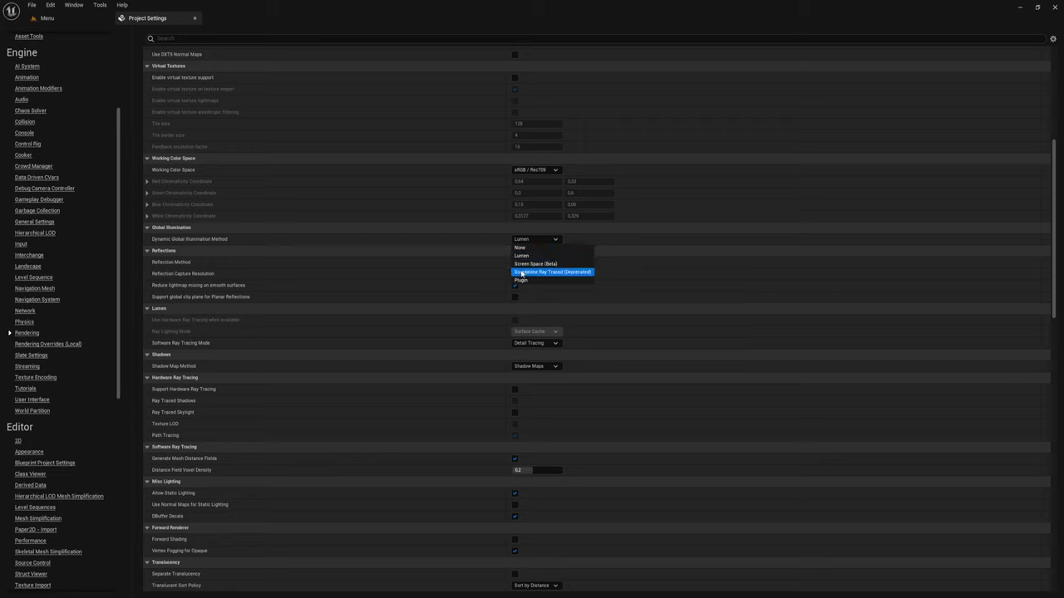
click(532, 264)
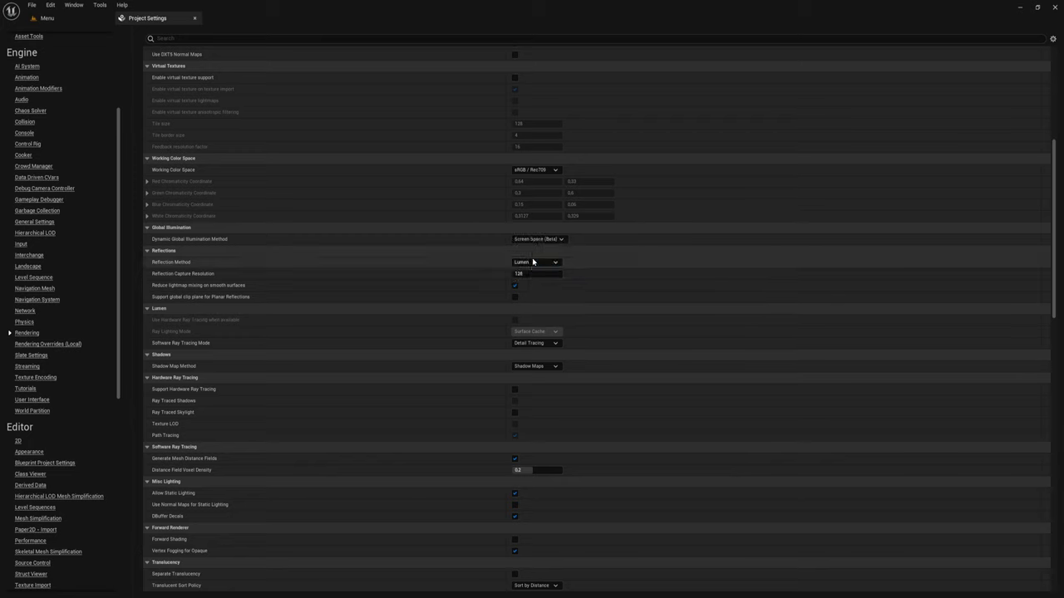
click(531, 263)
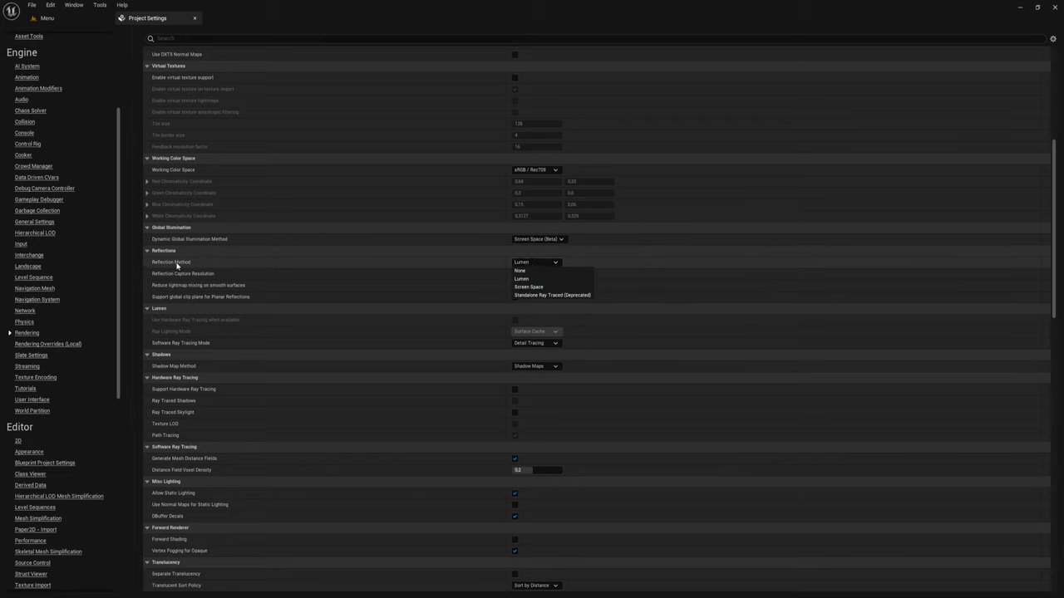
click(525, 286)
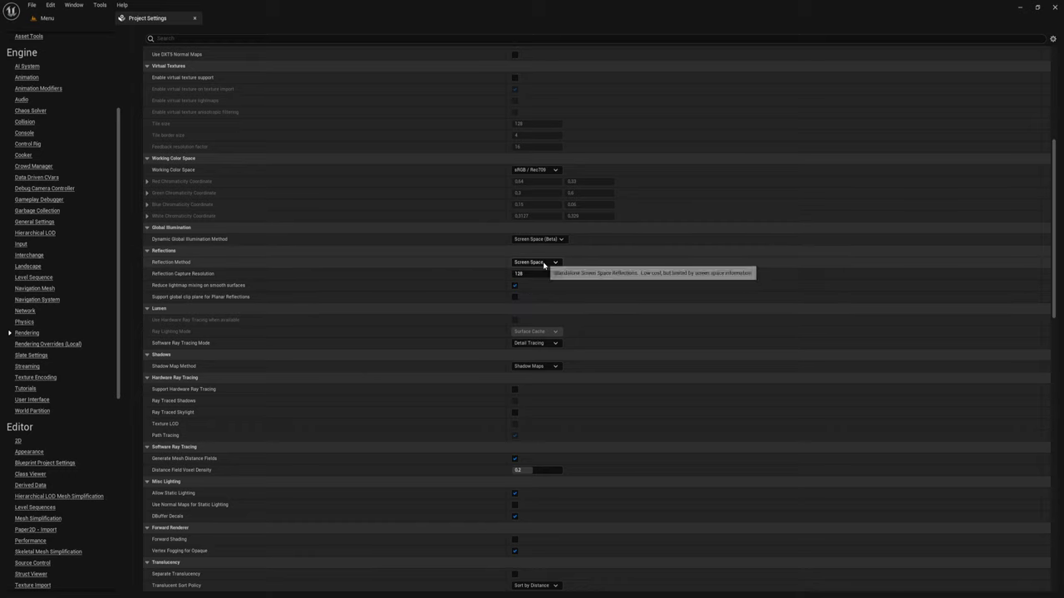
Step: Uncheck Bloom under Rendering's Default Settings
scroll(603, 297, down, 2)
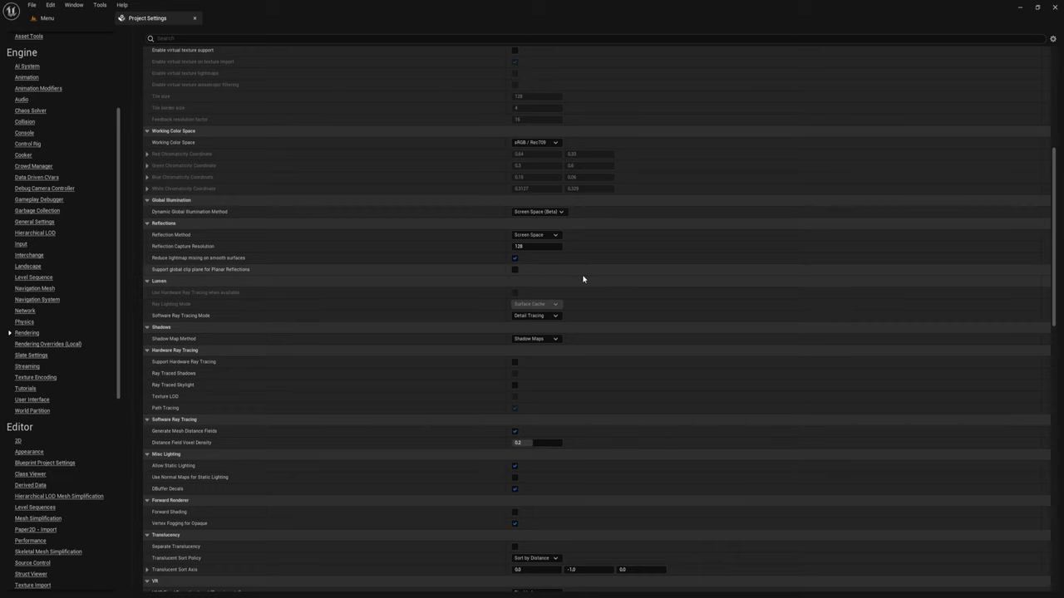
scroll(582, 279, down, 3)
scroll(582, 279, down, 1)
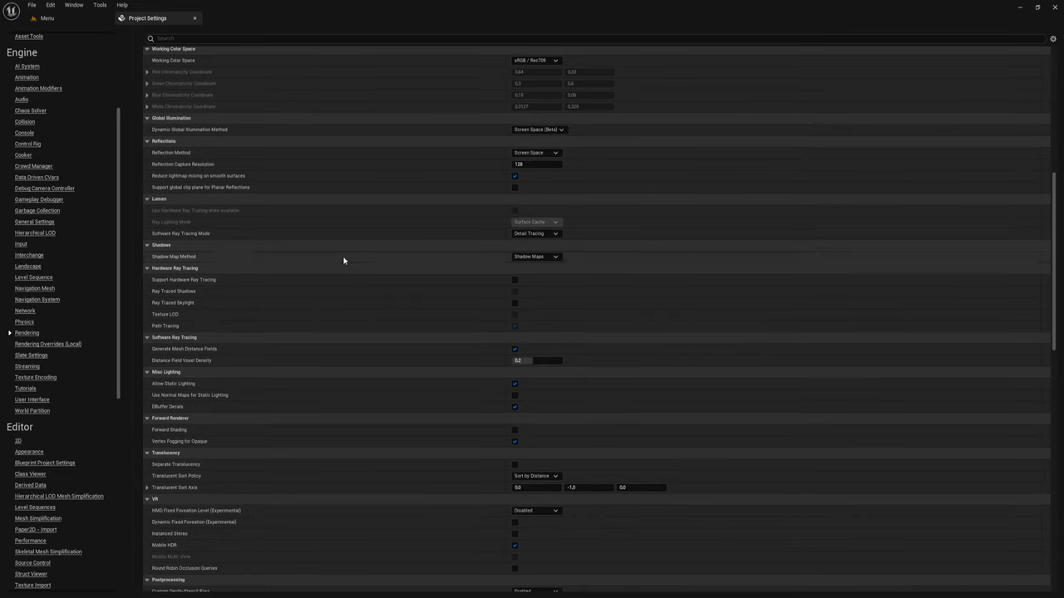
scroll(336, 300, down, 1)
scroll(299, 275, down, 2)
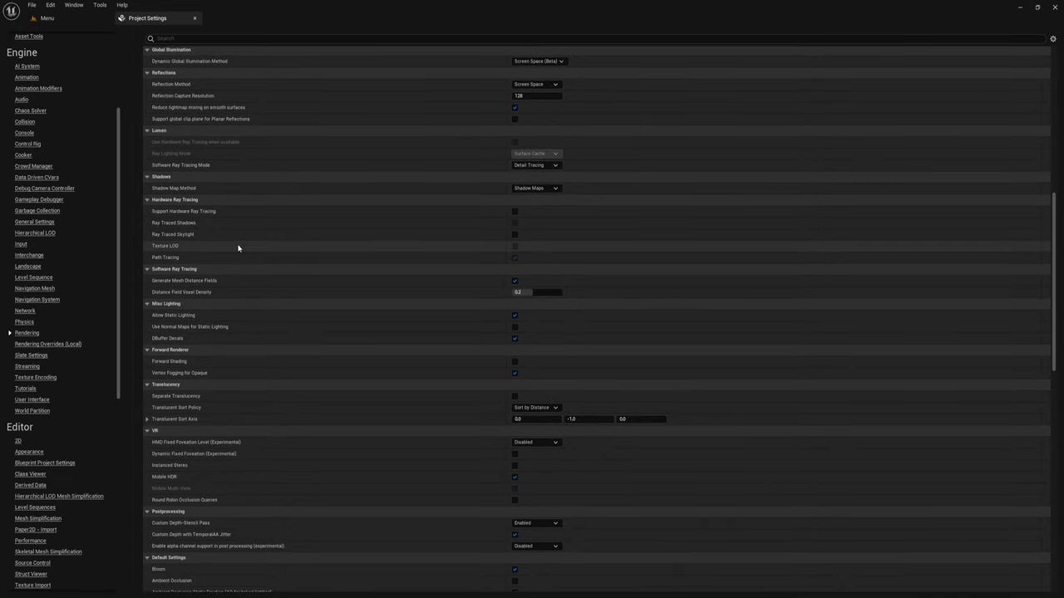
scroll(232, 283, down, 1)
scroll(235, 295, down, 2)
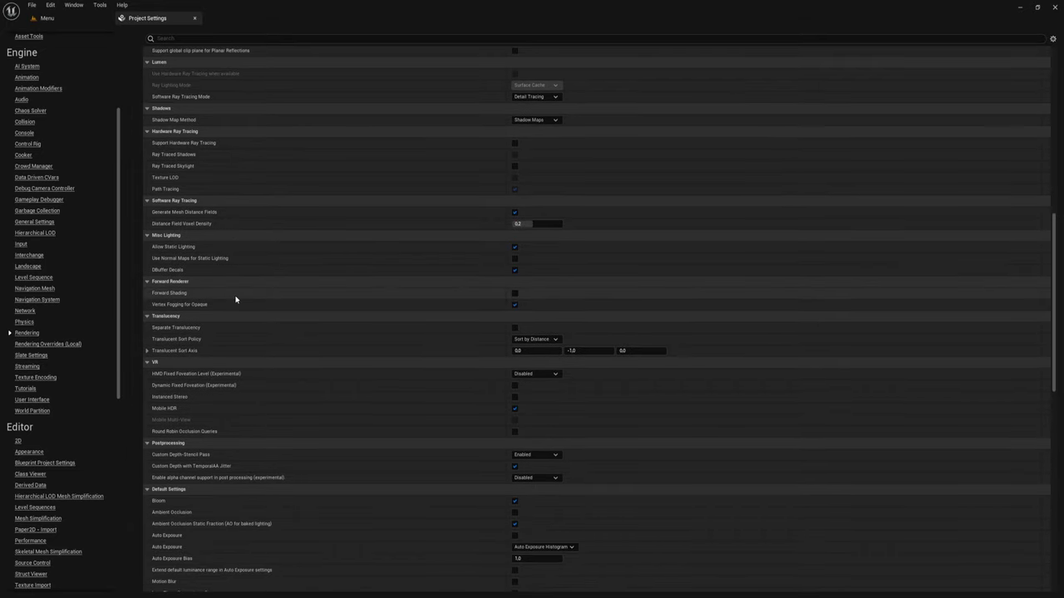
scroll(236, 299, down, 1)
scroll(236, 303, down, 4)
scroll(206, 396, down, 3)
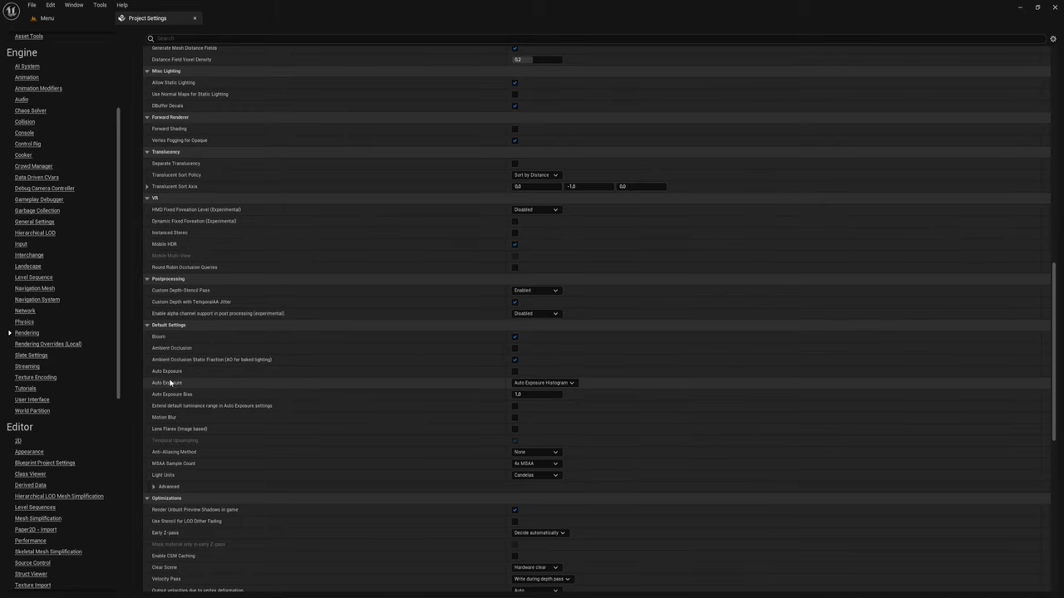
click(515, 338)
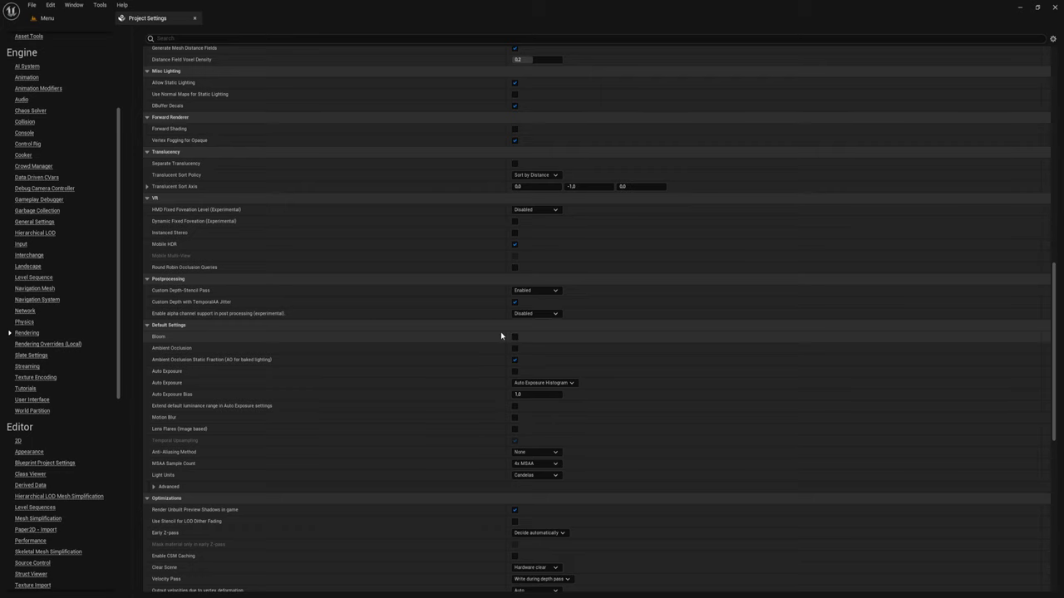
scroll(333, 361, down, 2)
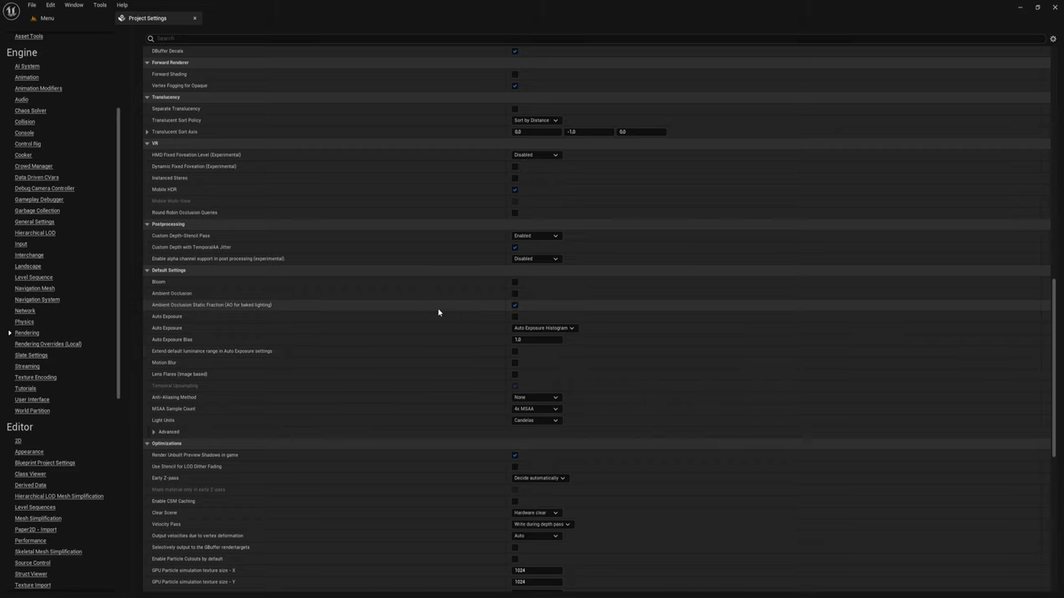
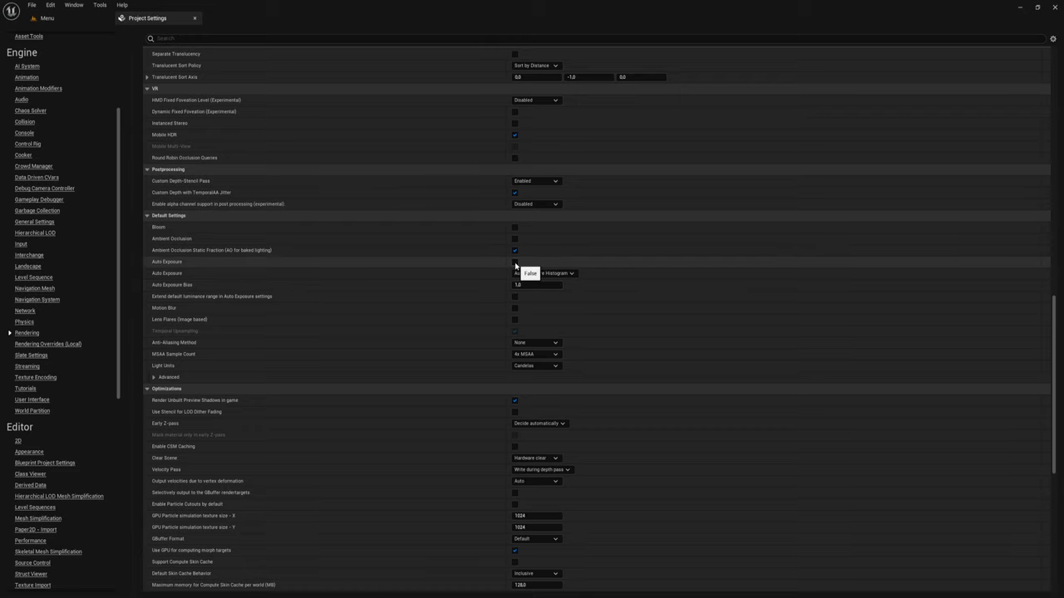
Step: Enter 6 in the mobile Max Movable Spotlights / Point Lights field
scroll(515, 264, down, 1)
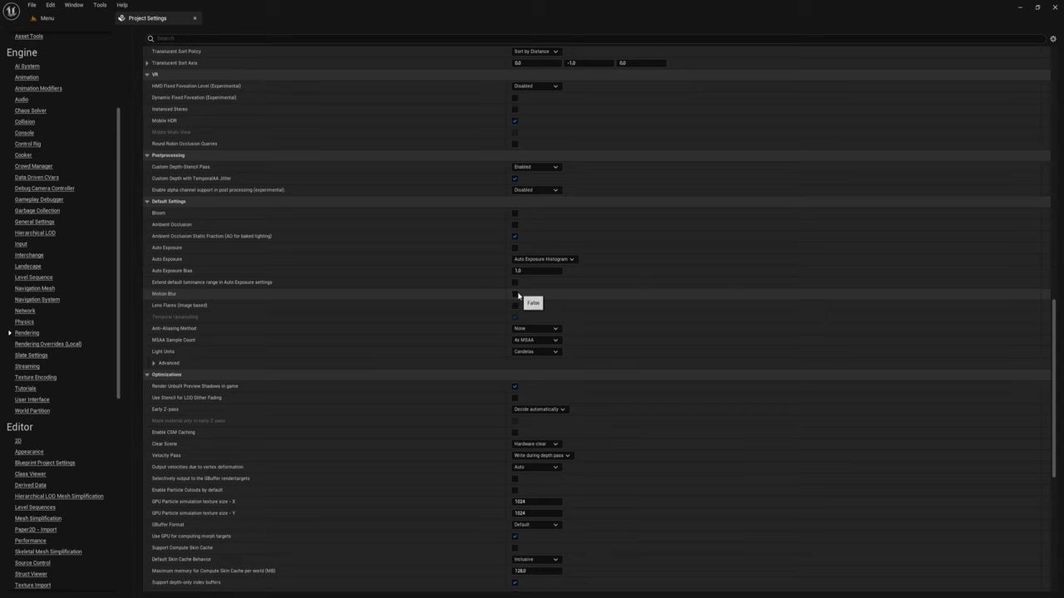
scroll(313, 302, down, 5)
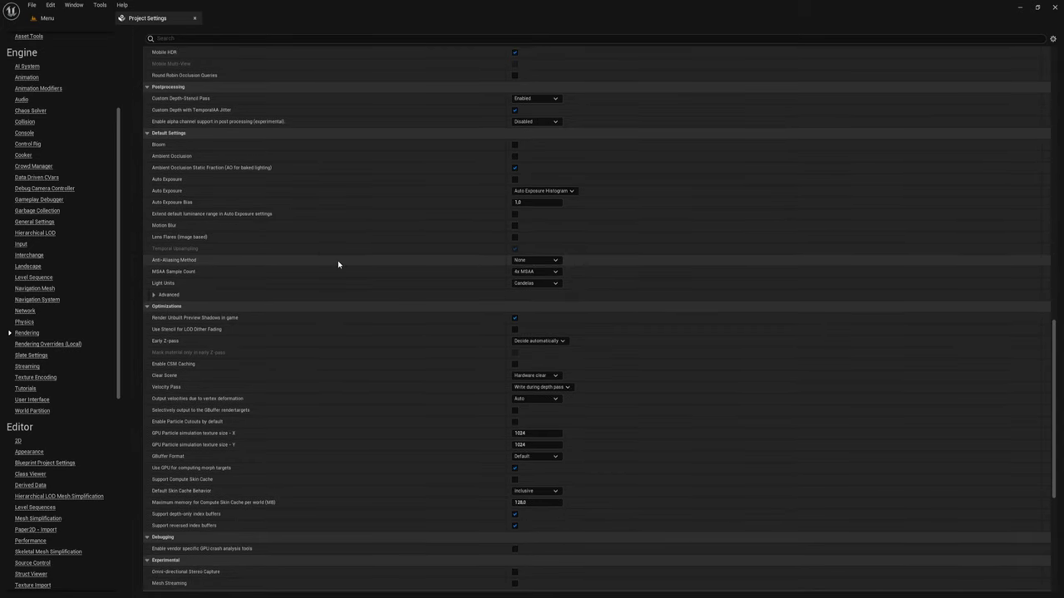
scroll(334, 254, down, 3)
scroll(333, 254, down, 8)
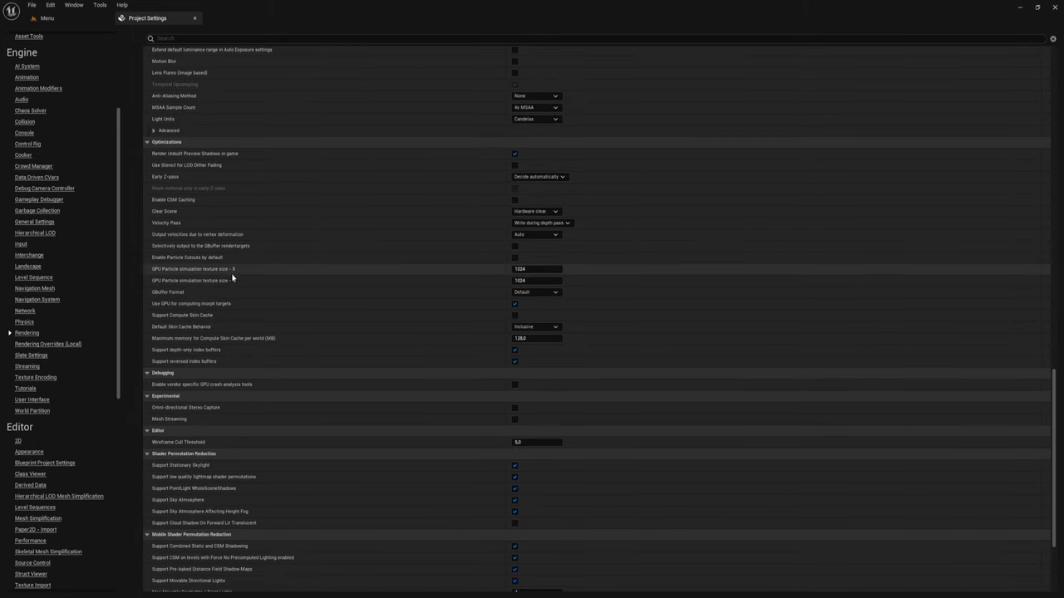
scroll(224, 278, down, 2)
scroll(214, 332, down, 4)
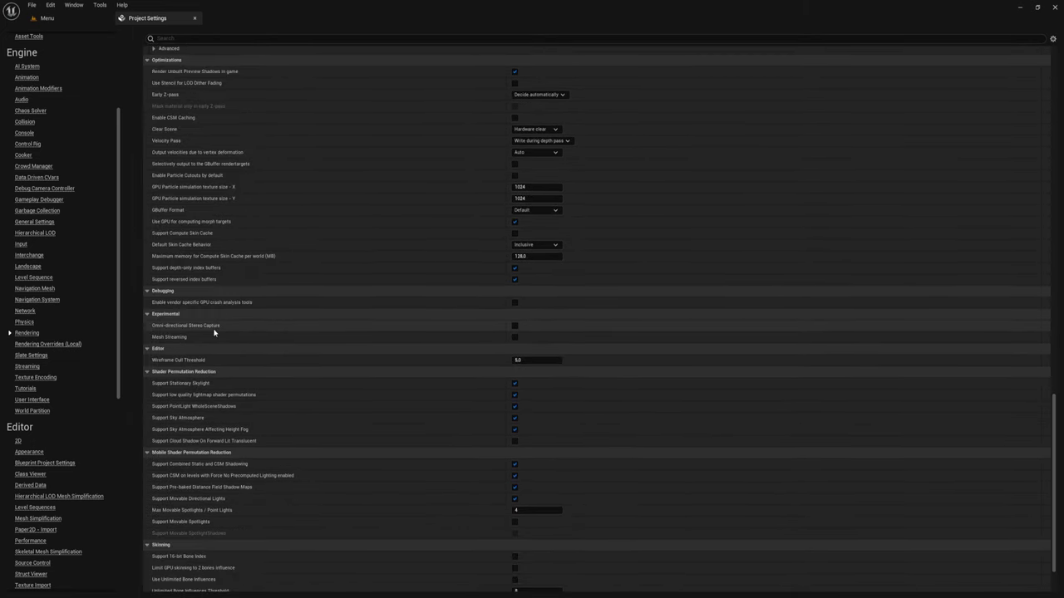
scroll(214, 333, down, 5)
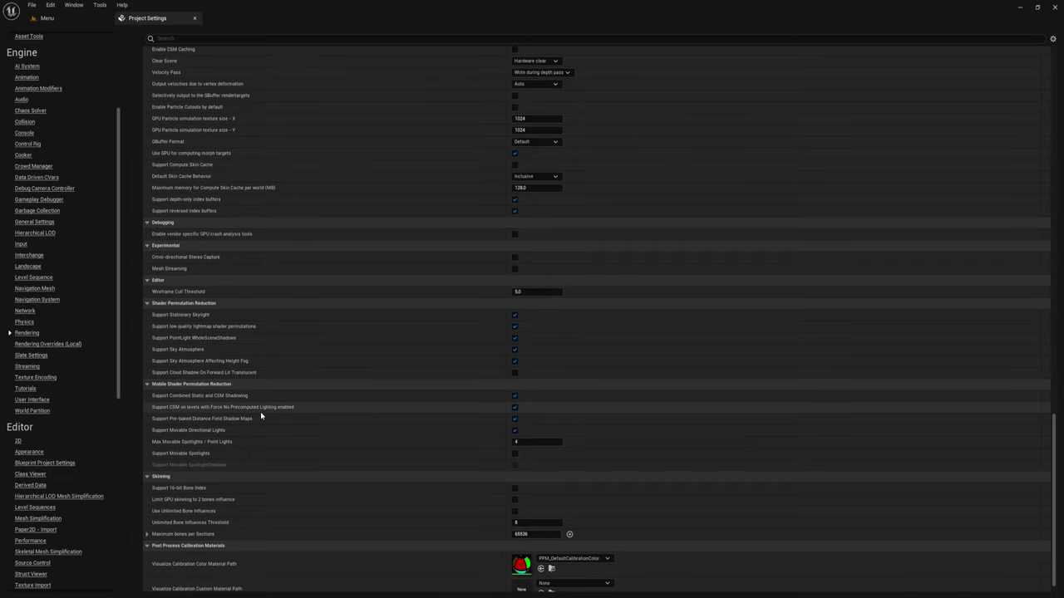
scroll(260, 417, down, 2)
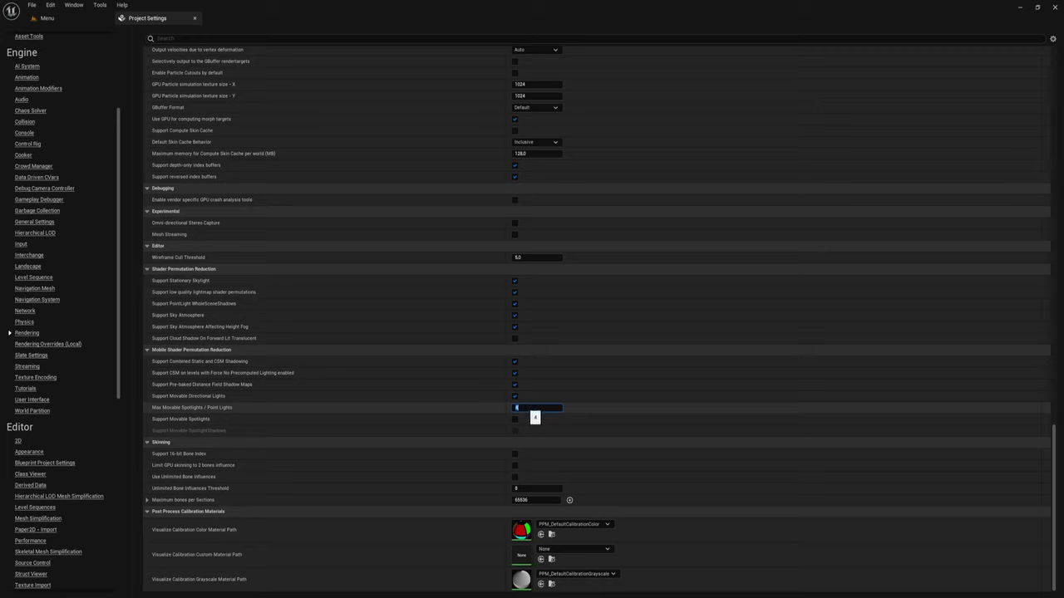
mouse_move(175, 412)
click(532, 408)
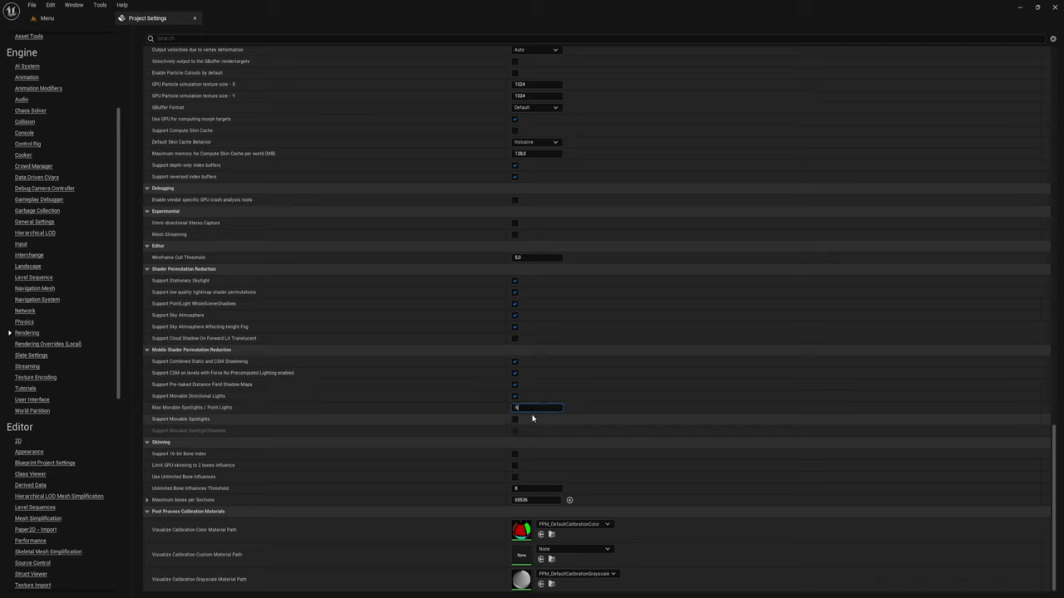
text(6)
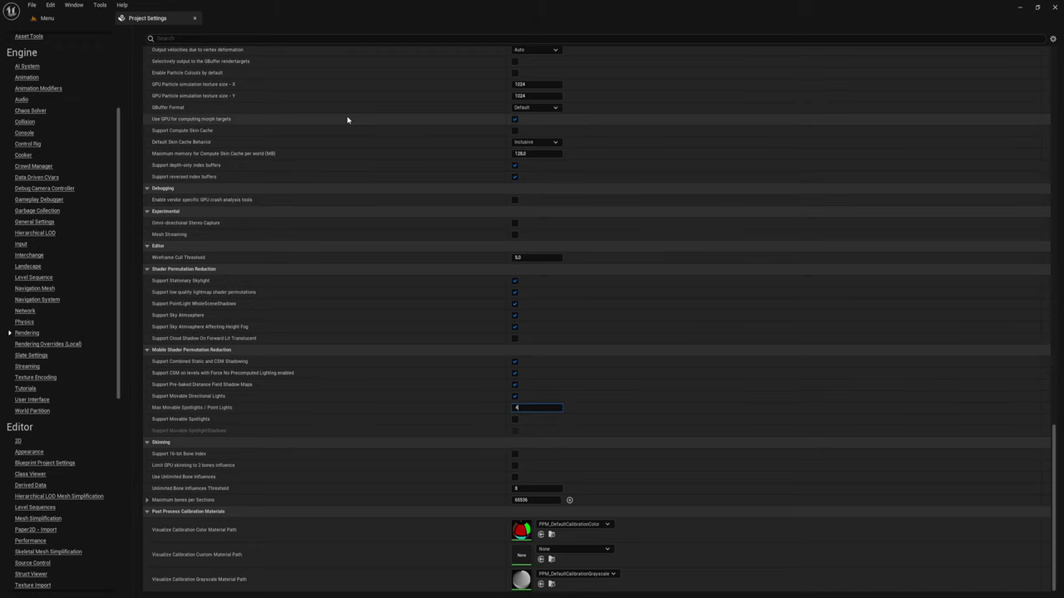
Step: Open the Level map from the level editor's content browser
click(72, 21)
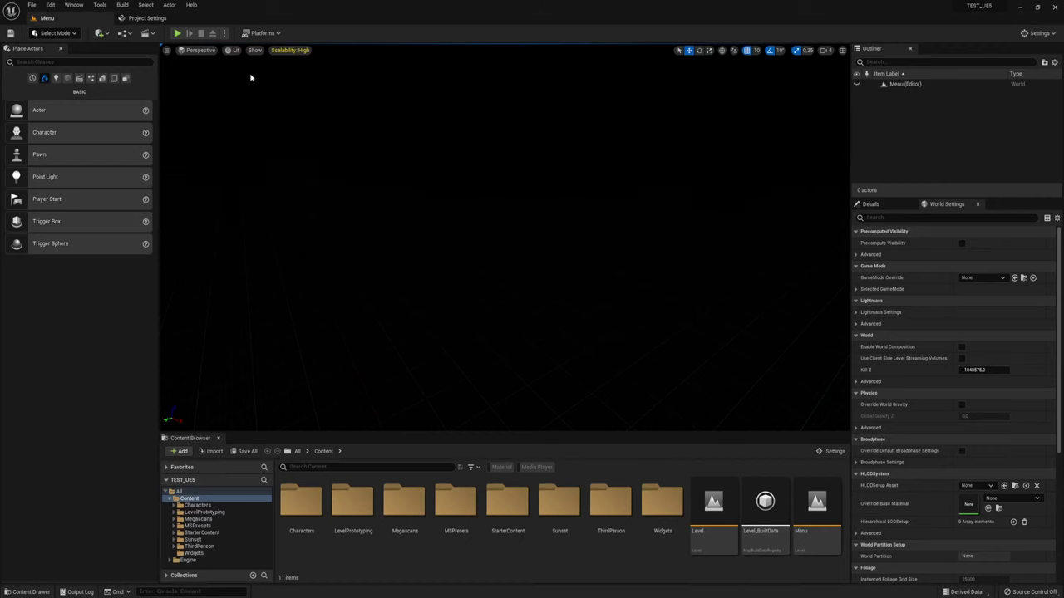
click(700, 502)
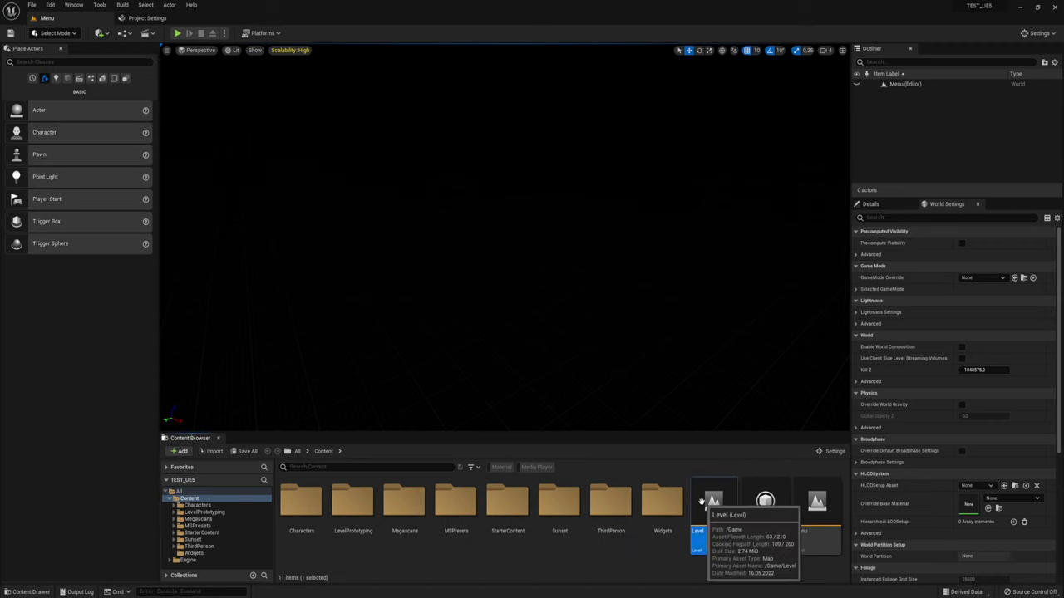
double_click(701, 502)
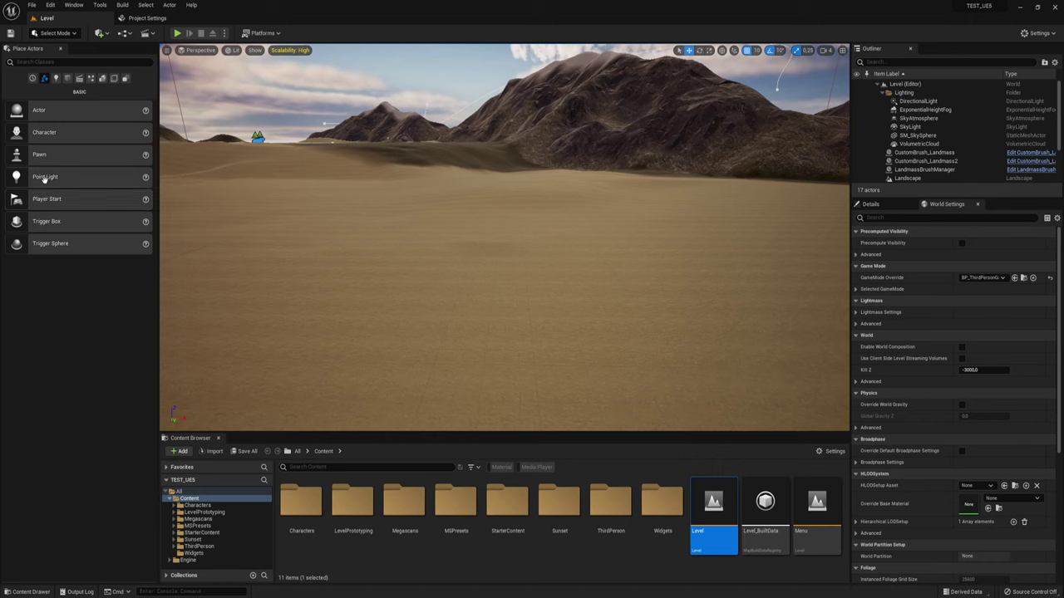
Step: Place a movable point light above the landscape, duplicate it sideways, and return to Project Settings
drag(44, 179, 600, 263)
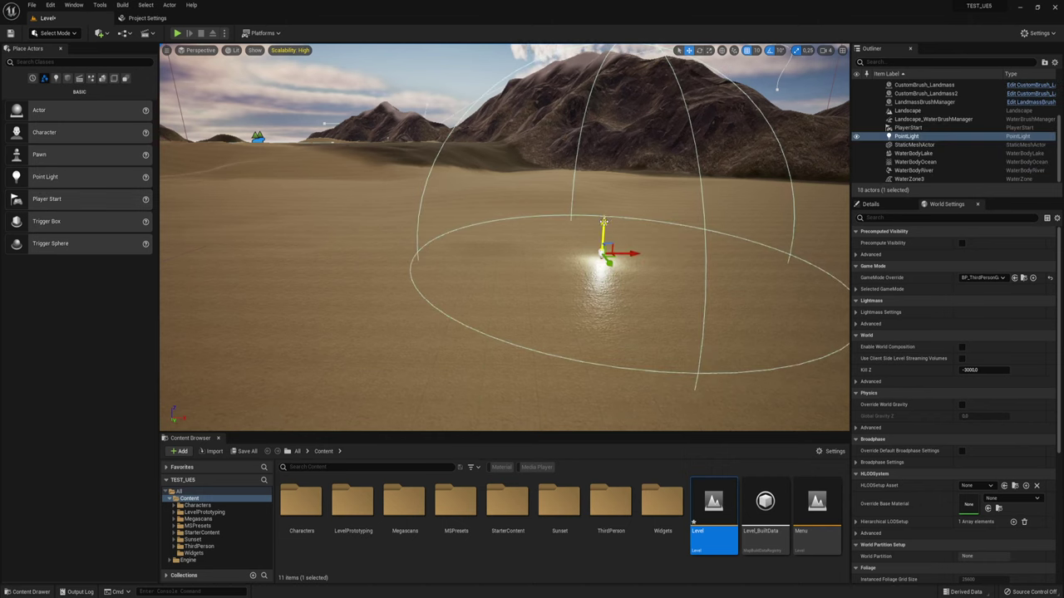
drag(615, 220, 617, 175)
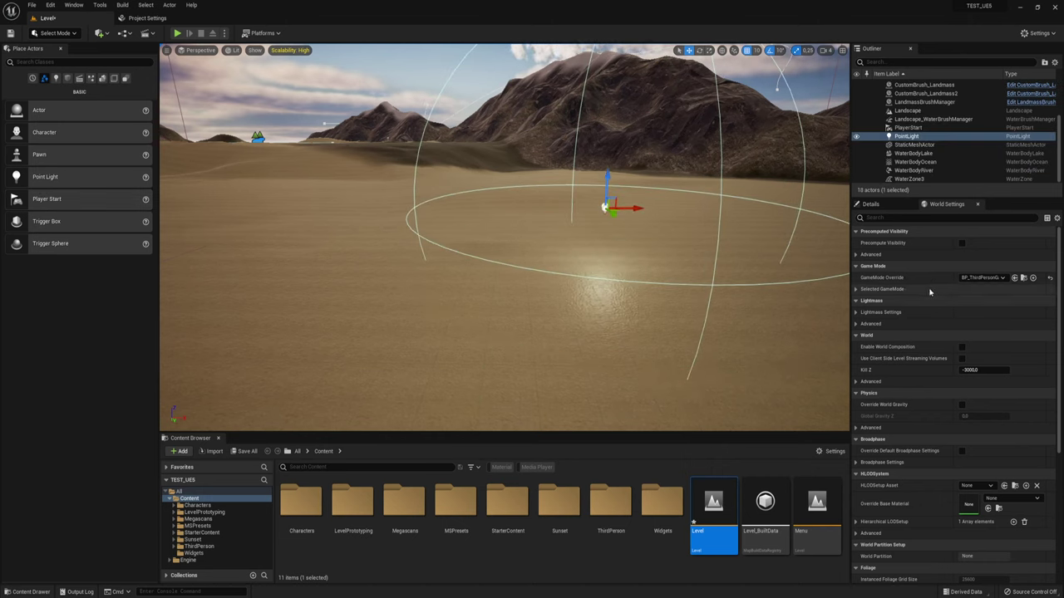
click(888, 206)
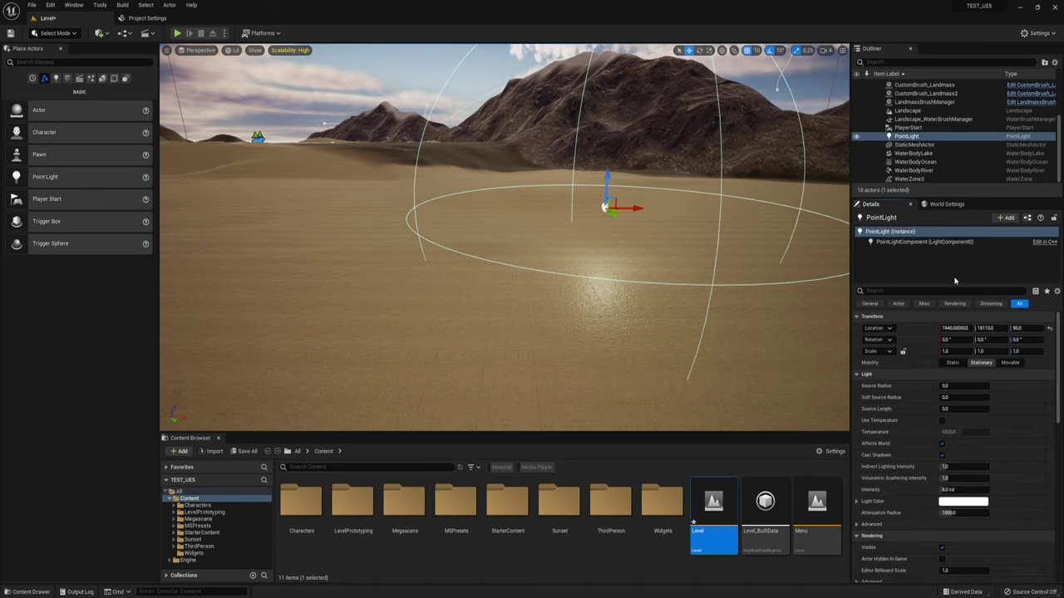
click(1010, 364)
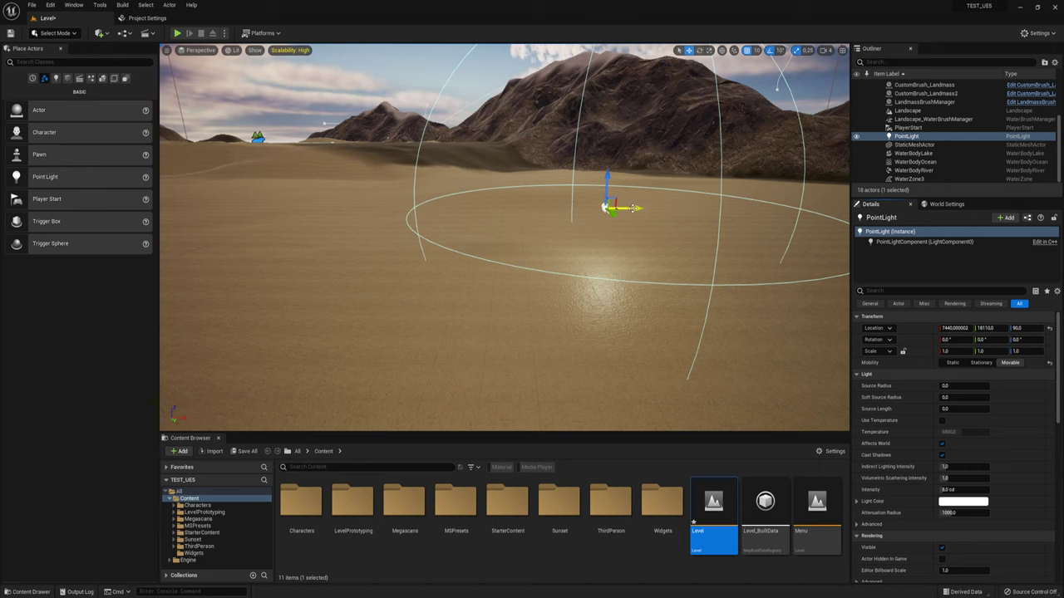
mouse_move(633, 209)
alt+mouse_down()
mouse_move(510, 209)
mouse_move(459, 250)
mouse_move(724, 248)
alt+mouse_up()
click(728, 247)
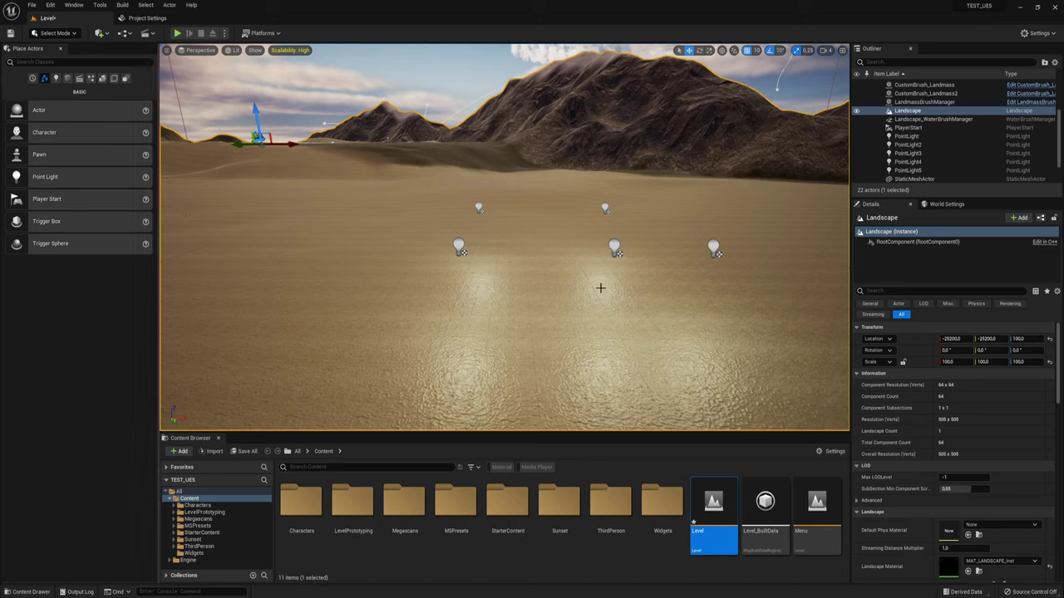
click(159, 19)
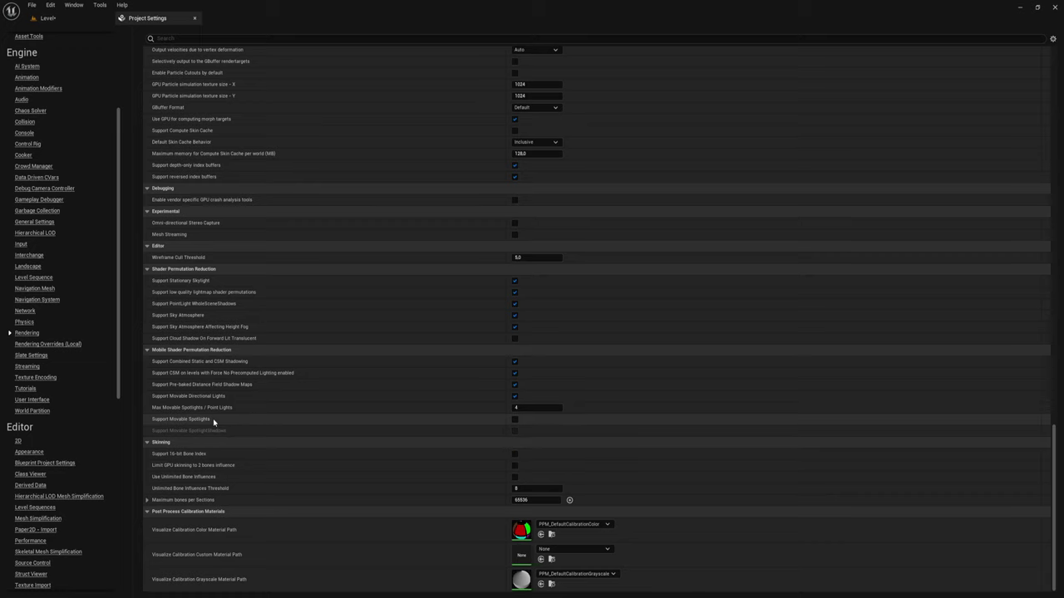
Step: Tick Support Movable Spotlights under Mobile Shader Permutation Reduction
click(515, 420)
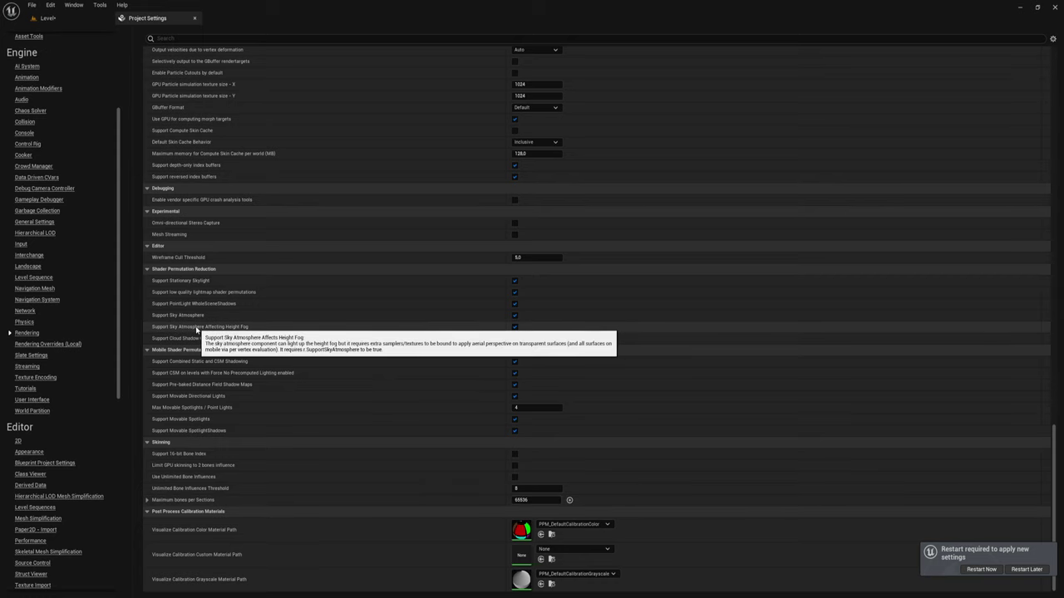
scroll(196, 330, up, 1)
scroll(42, 288, down, 2)
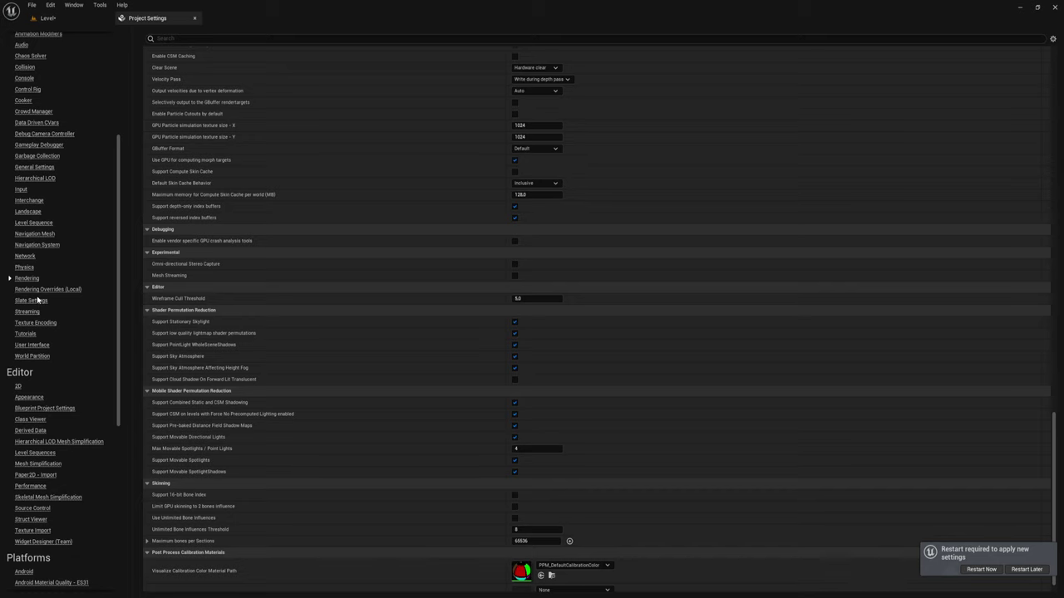
Step: In User Interface settings, lower a low-resolution DPI curve key's scale to about 0.55
click(33, 346)
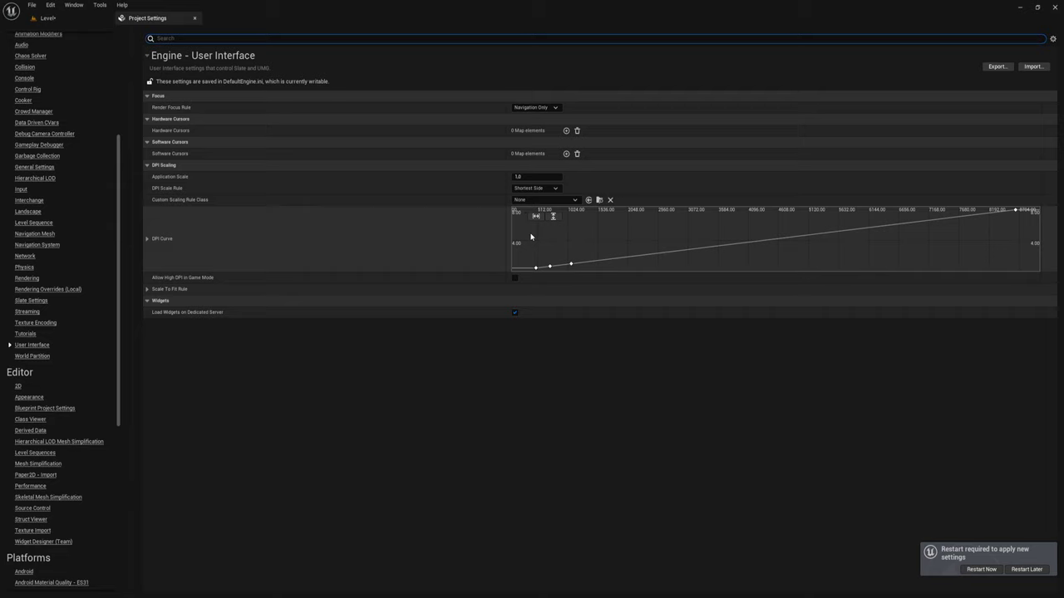
drag(548, 266, 551, 269)
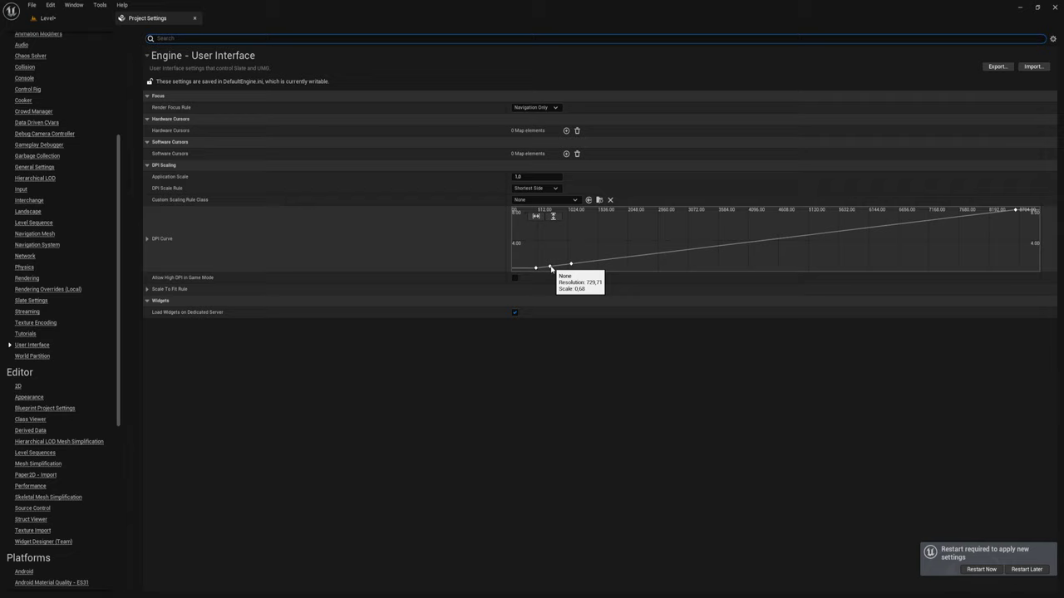
drag(551, 268, 550, 267)
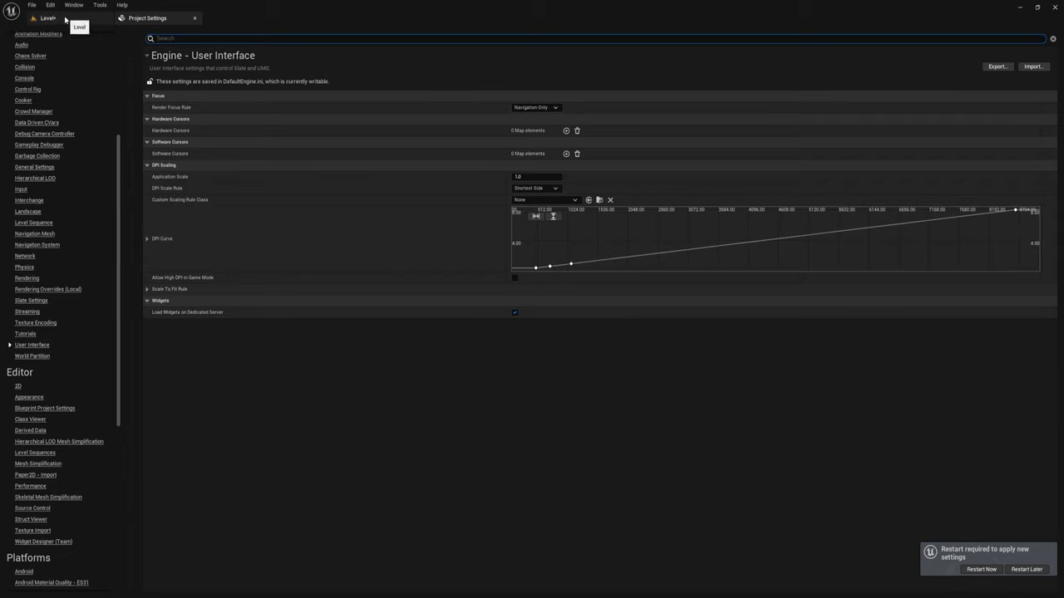
mouse_move(551, 270)
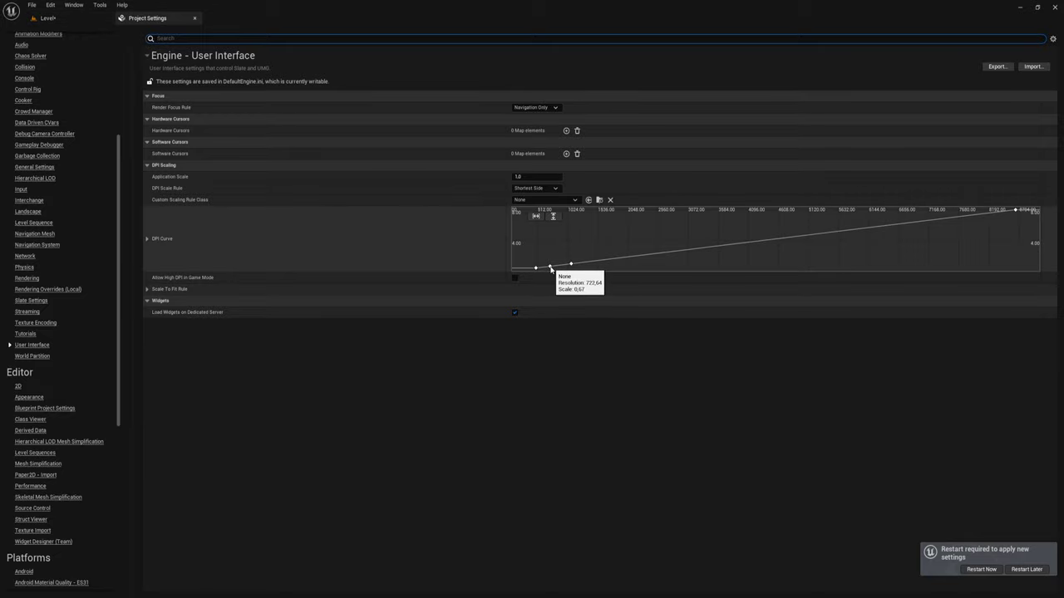
click(551, 268)
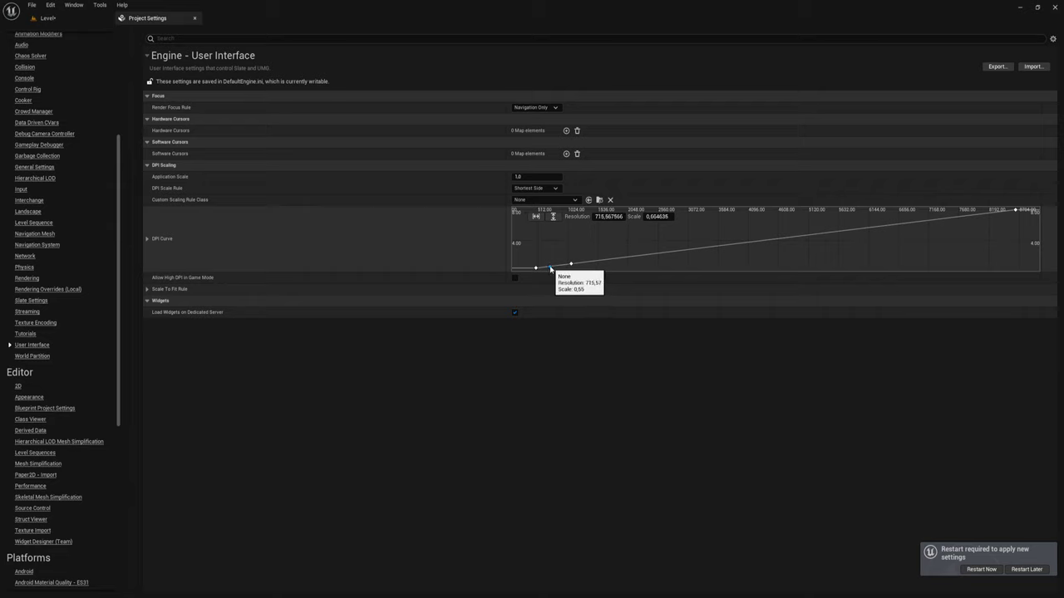
drag(550, 269, 550, 270)
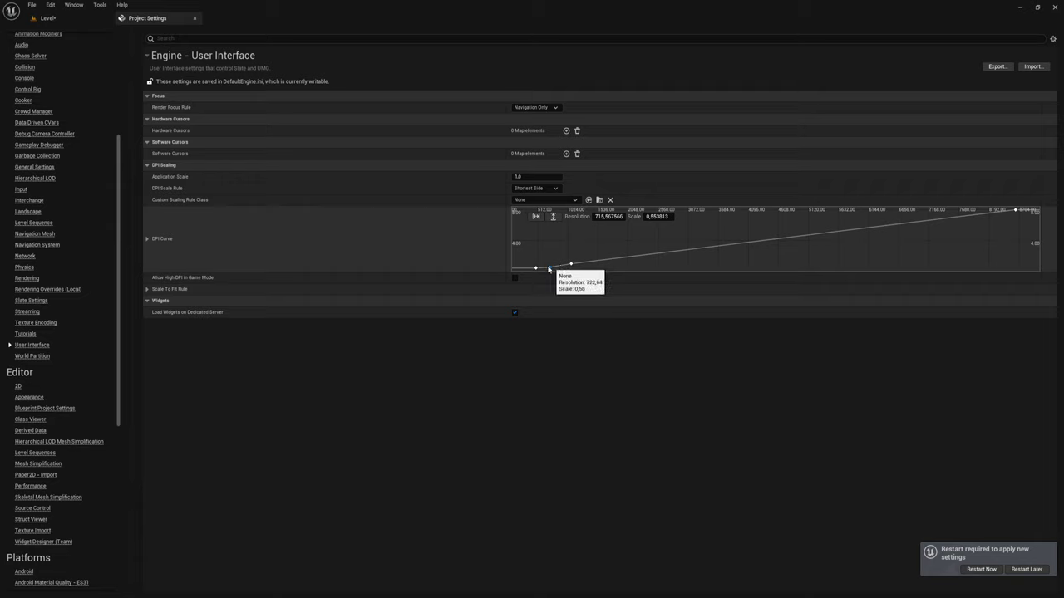
Step: Lower the DPI curve key near resolution 1083 to a scale of about 0.83
mouse_move(572, 265)
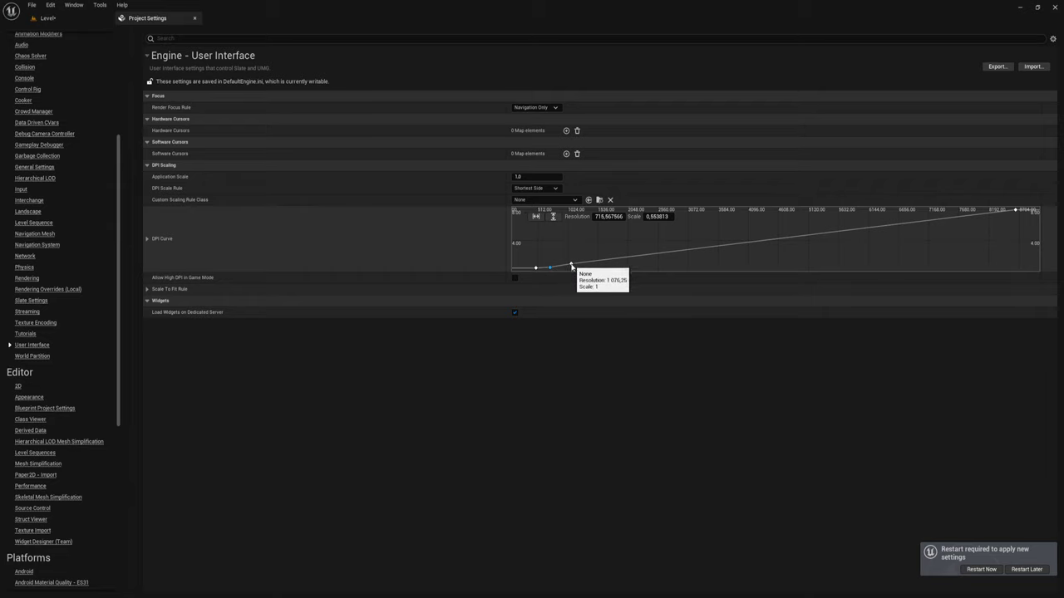
click(571, 266)
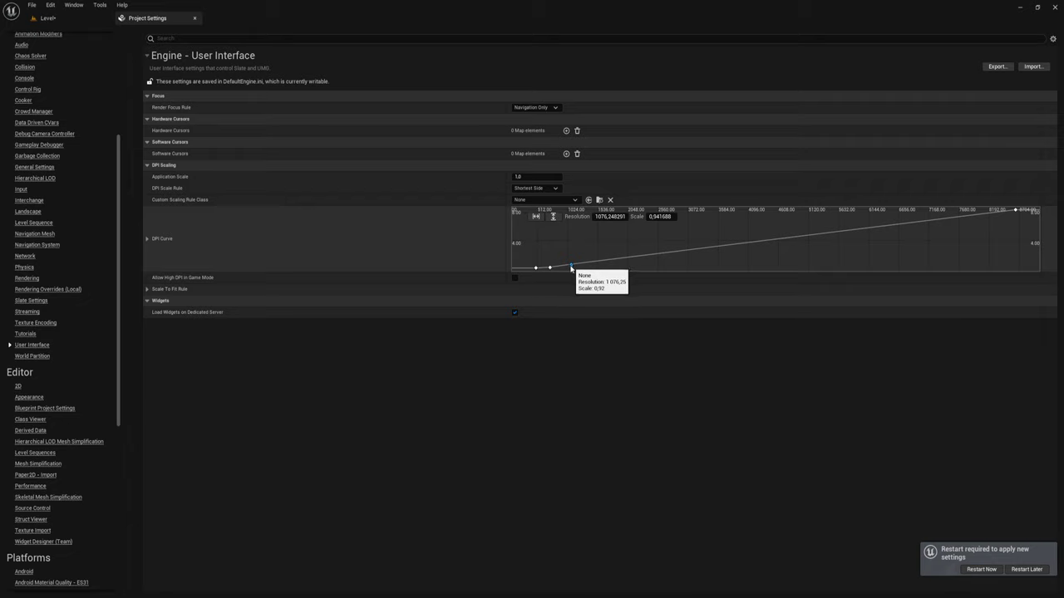
drag(572, 267, 572, 269)
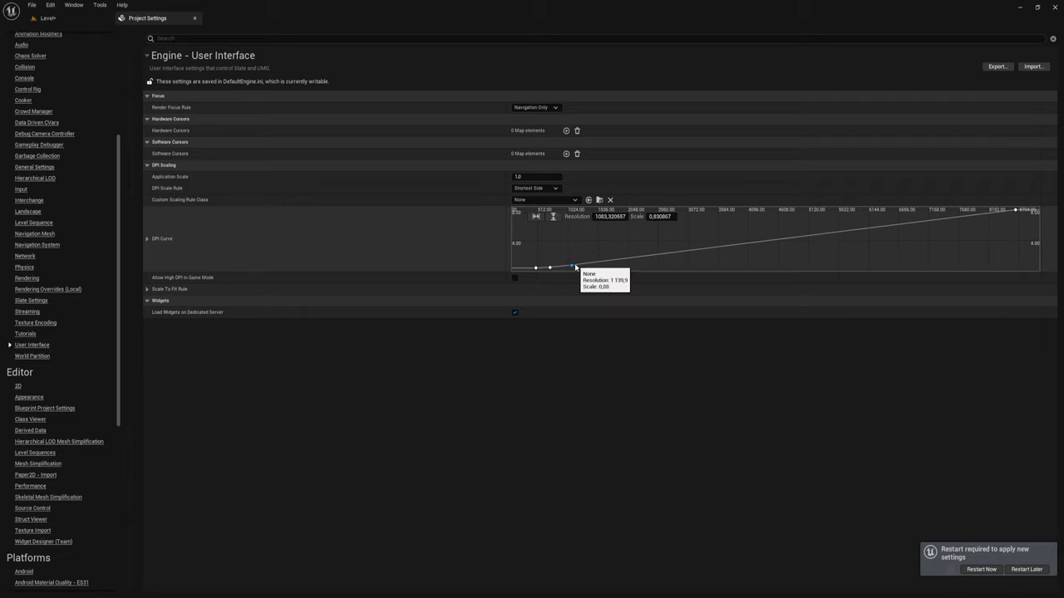
mouse_move(570, 266)
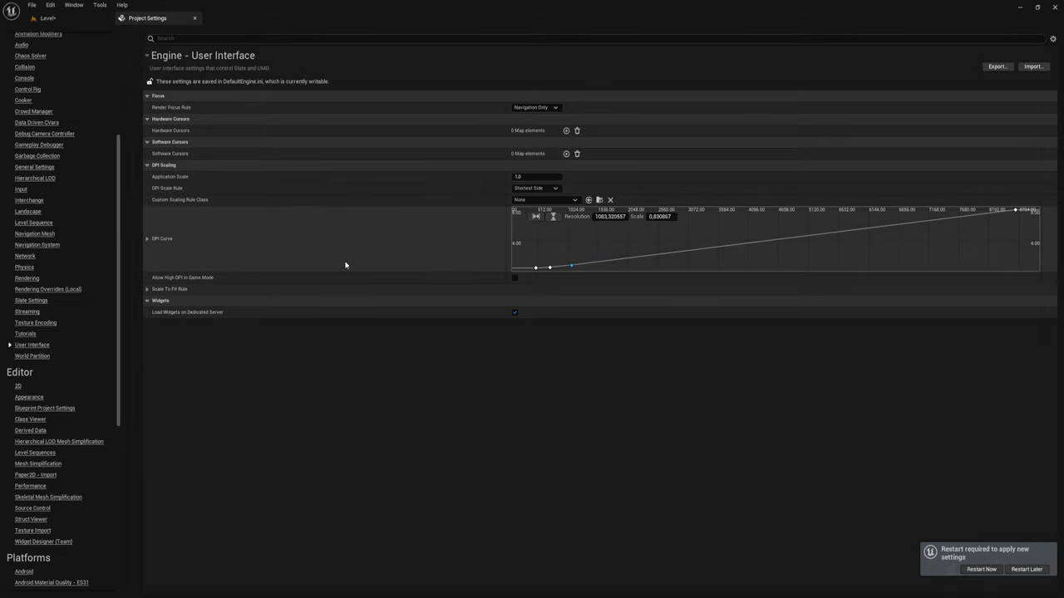
Step: Go to the Platforms – Android page in the Project Settings sidebar
scroll(73, 376, down, 1)
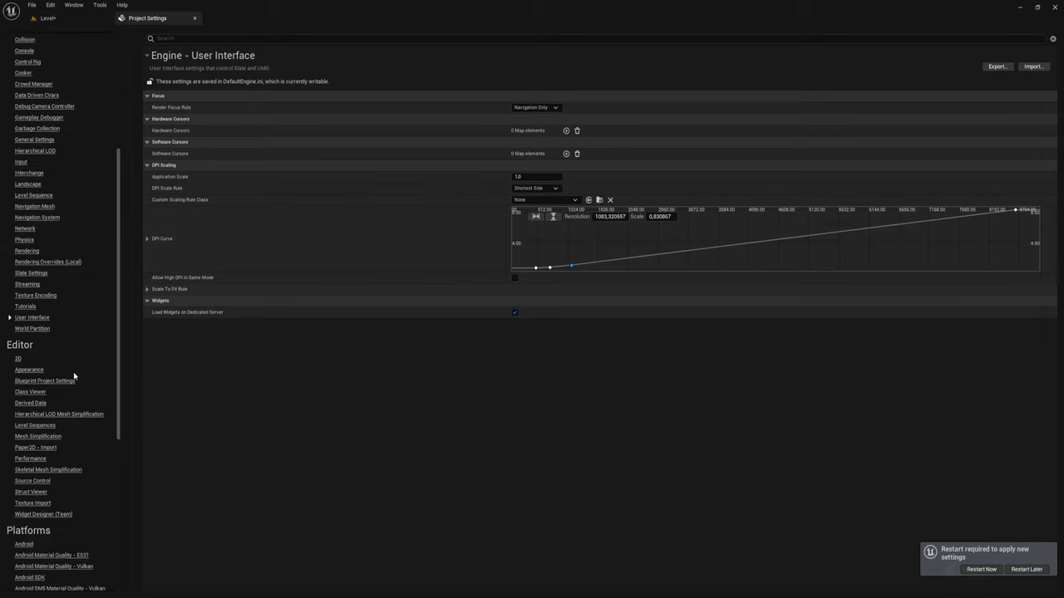
scroll(72, 235, down, 3)
scroll(66, 251, down, 3)
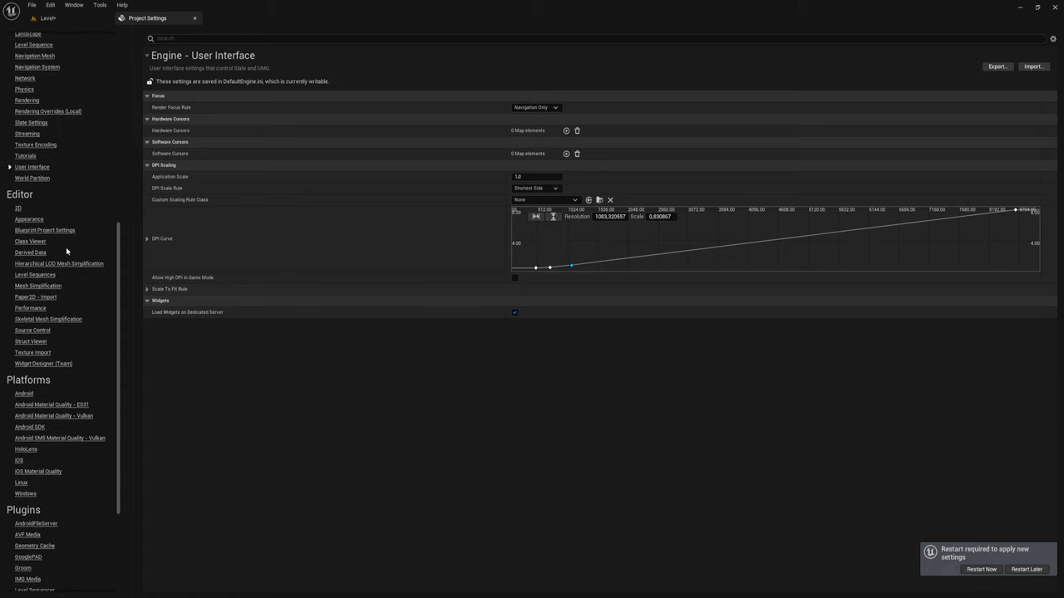
scroll(59, 212, down, 3)
scroll(46, 223, down, 3)
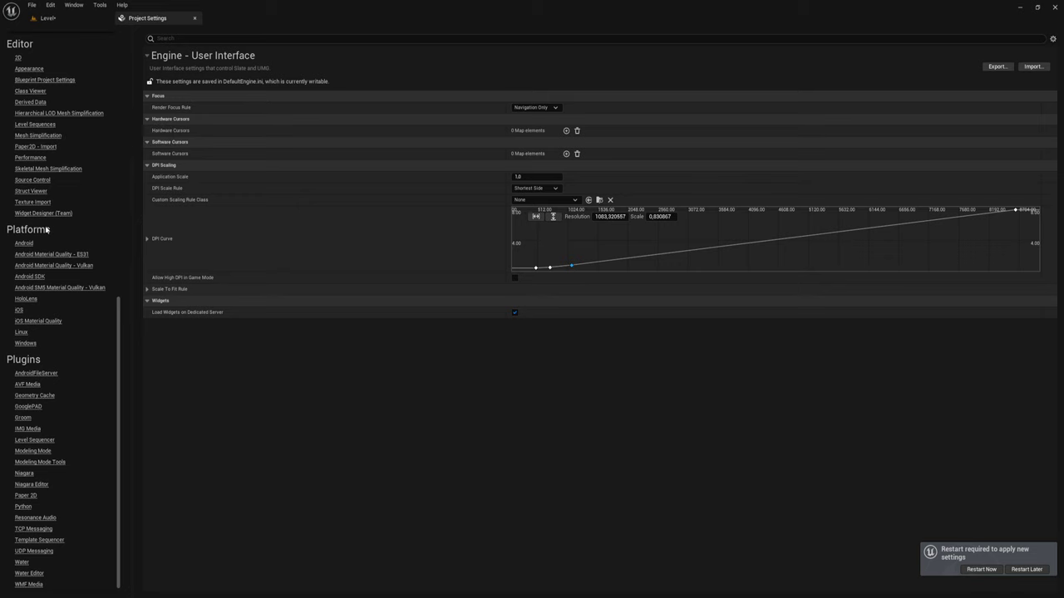
click(25, 243)
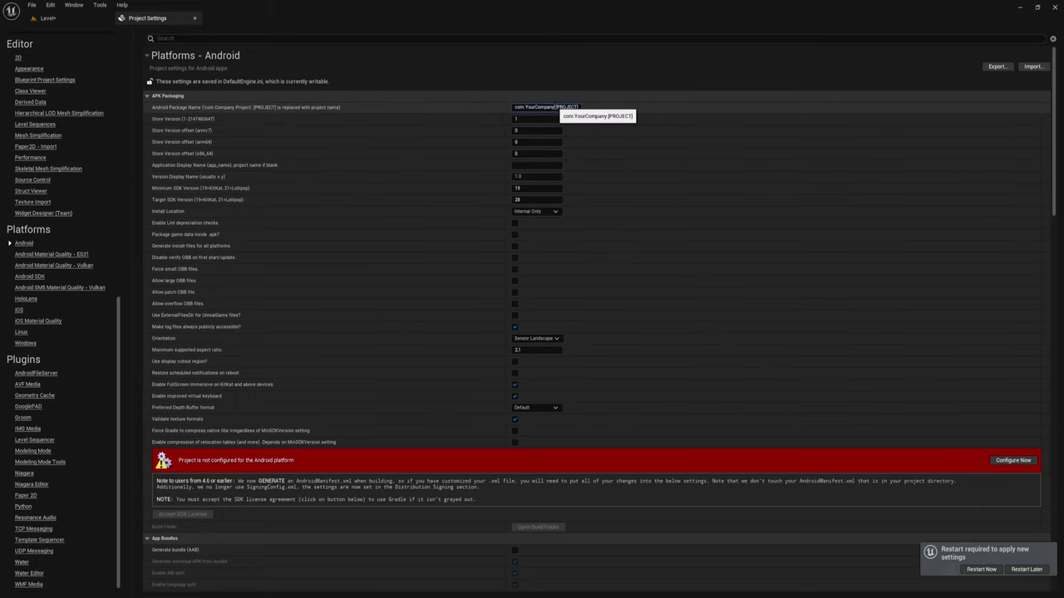
Step: In Android Package Name, replace YourCompany with VBB and clear the [PROJECT] placeholder
click(555, 107)
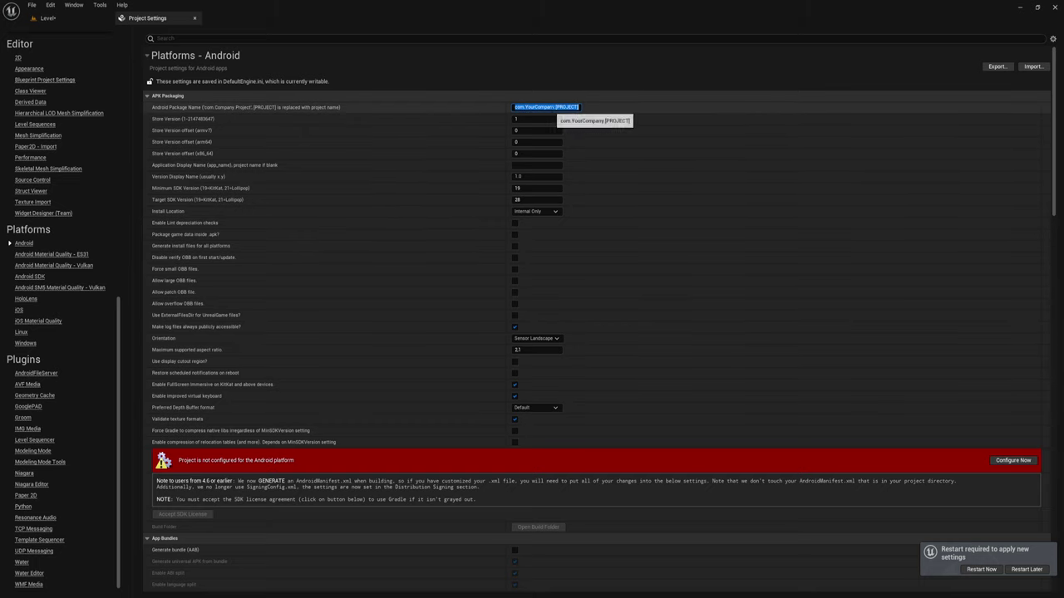
double_click(539, 107)
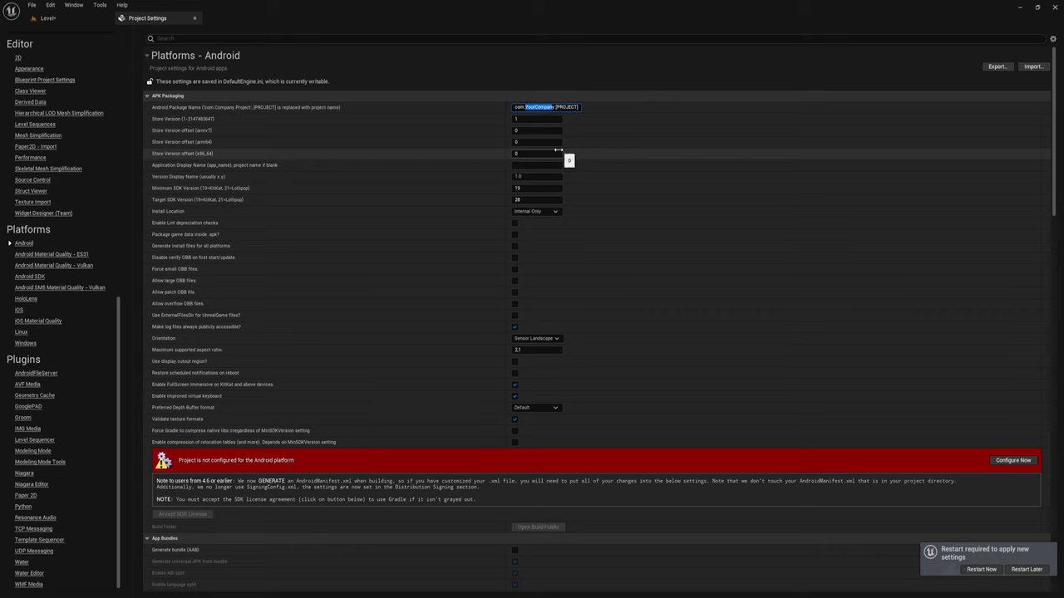
key(BackSpace)
text(VBB)
key(BackSpace)
key(BackSpace)
key(BackSpace)
key(BackSpace)
key(BackSpace)
key(BackSpace)
key(BackSpace)
key(BackSpace)
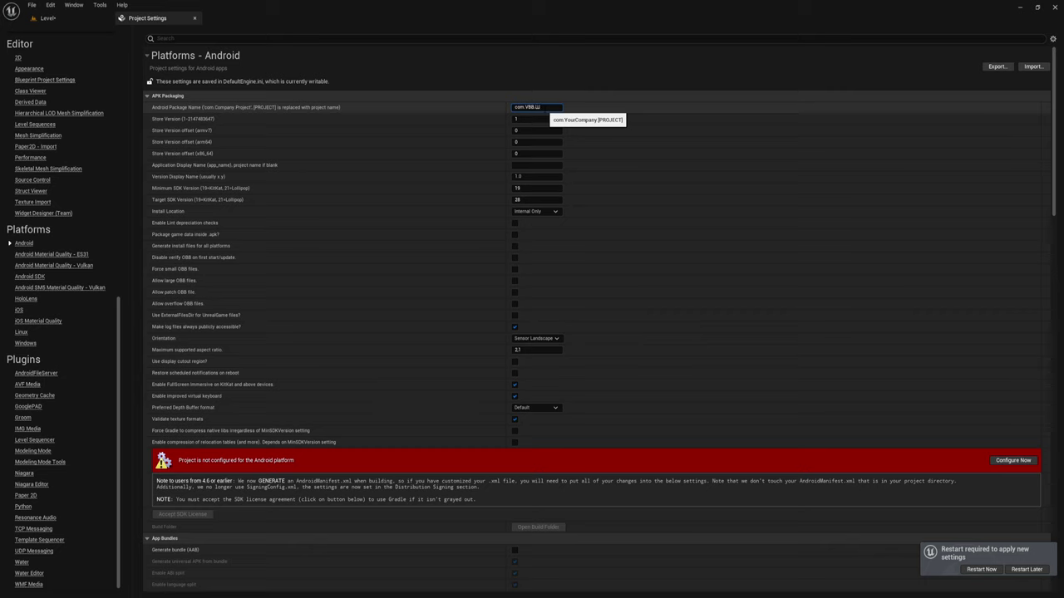
text(м)
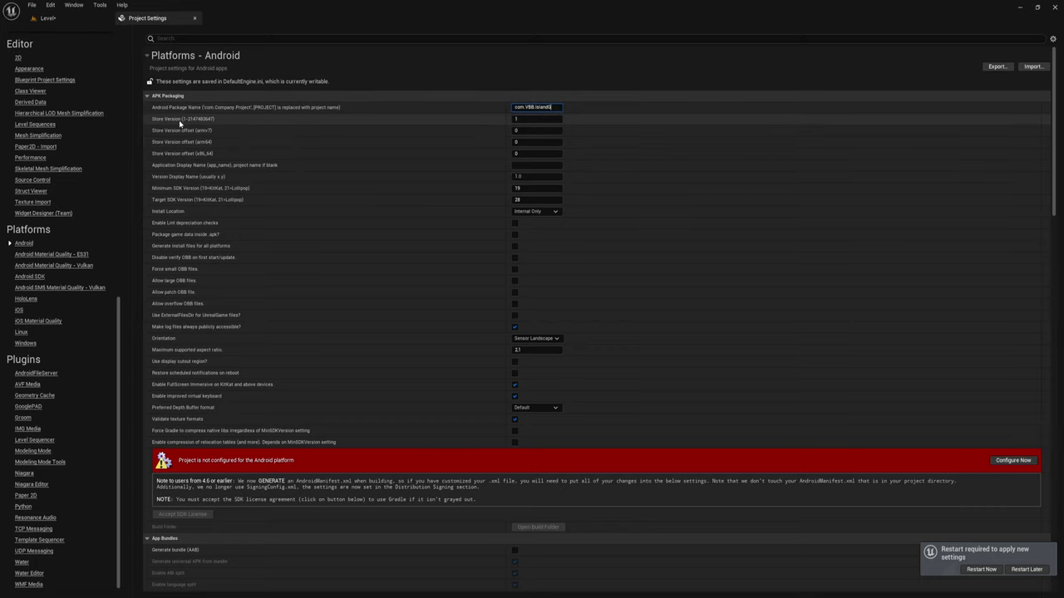
click(536, 121)
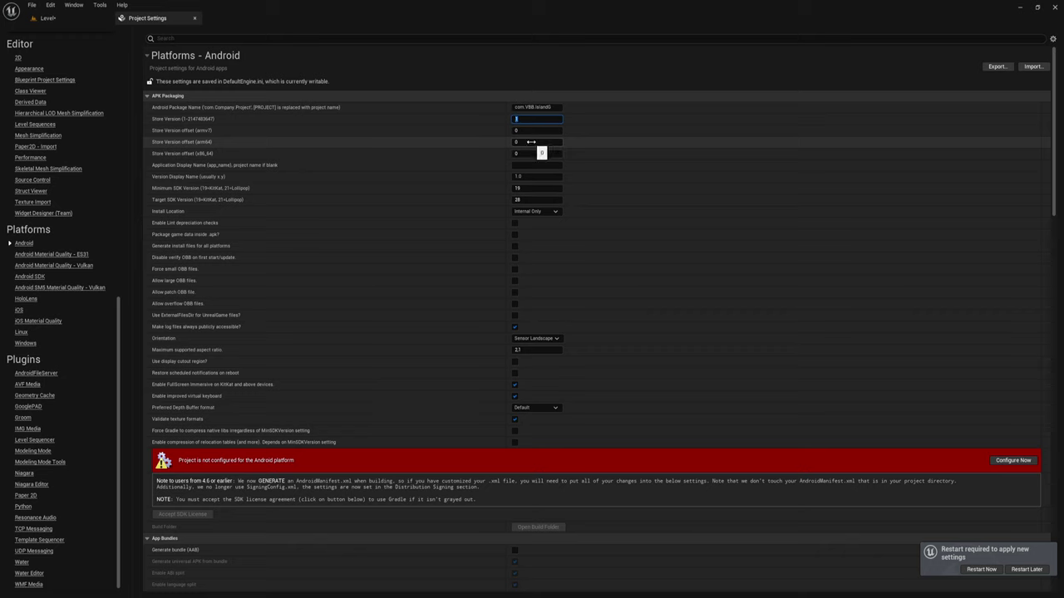
click(533, 141)
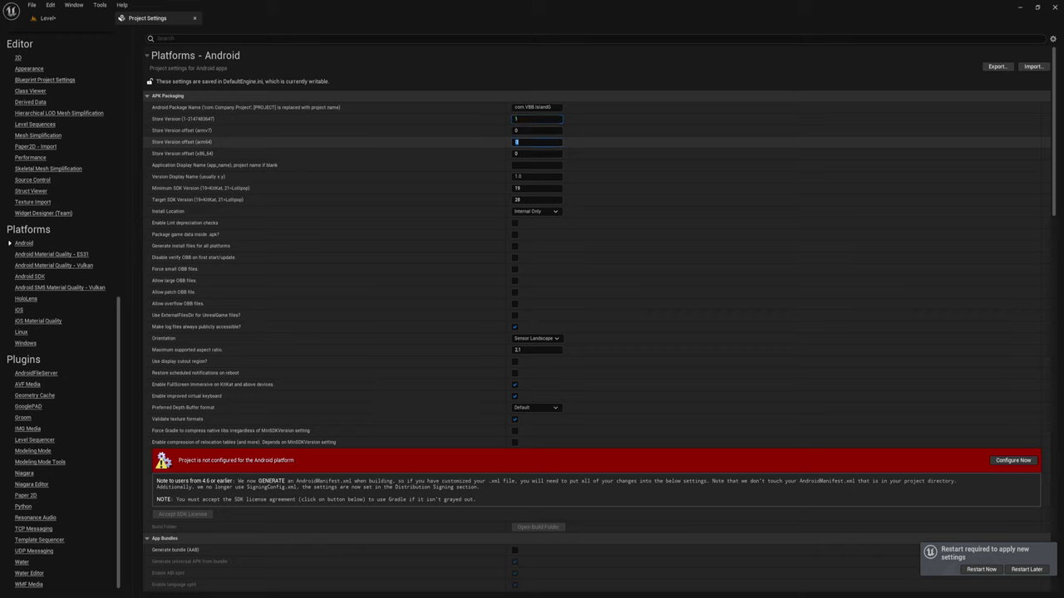
click(532, 130)
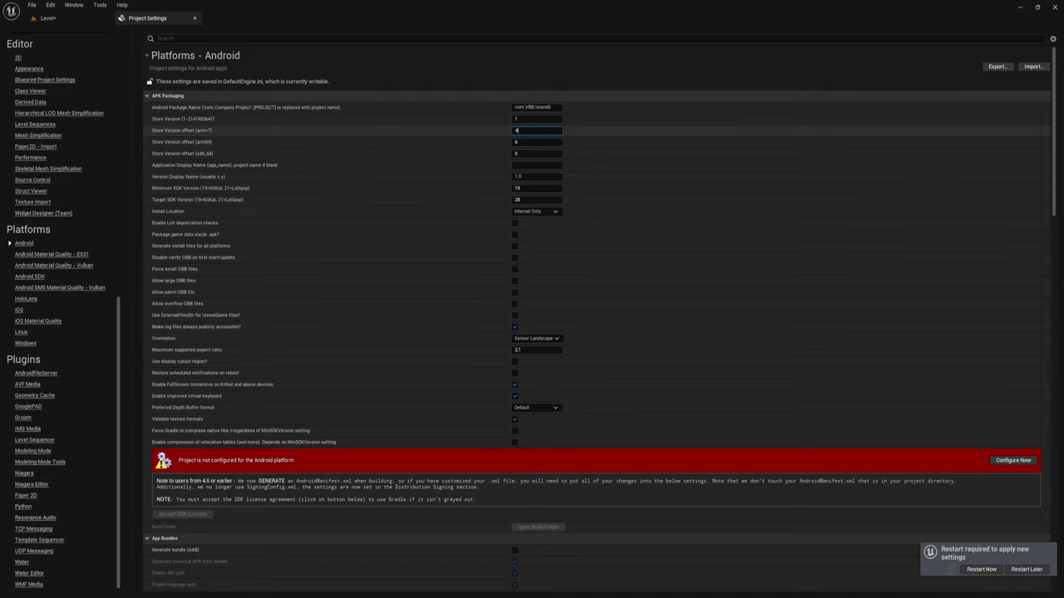
click(536, 118)
text(6)
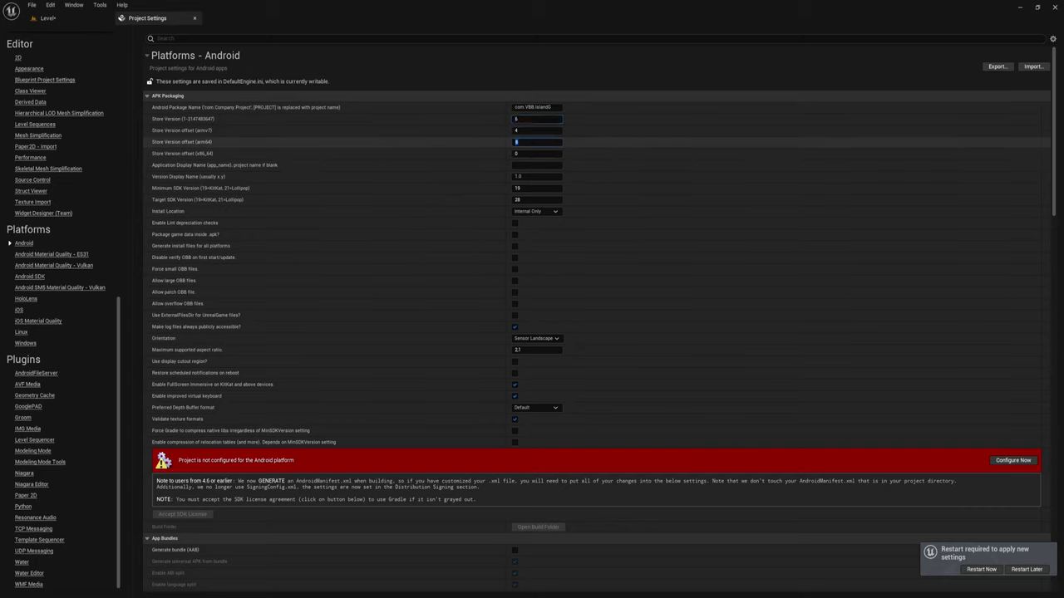
key(shift+Tab)
text(0)
key(shift+Tab)
text(1)
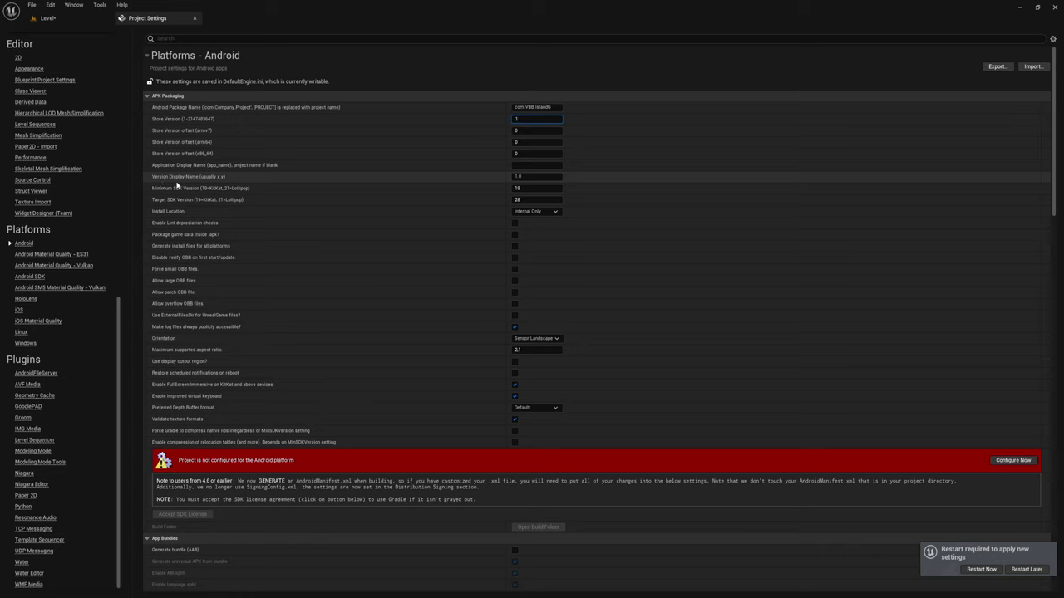
Step: Copy IslandG from the package name into Application Display Name
mouse_move(188, 183)
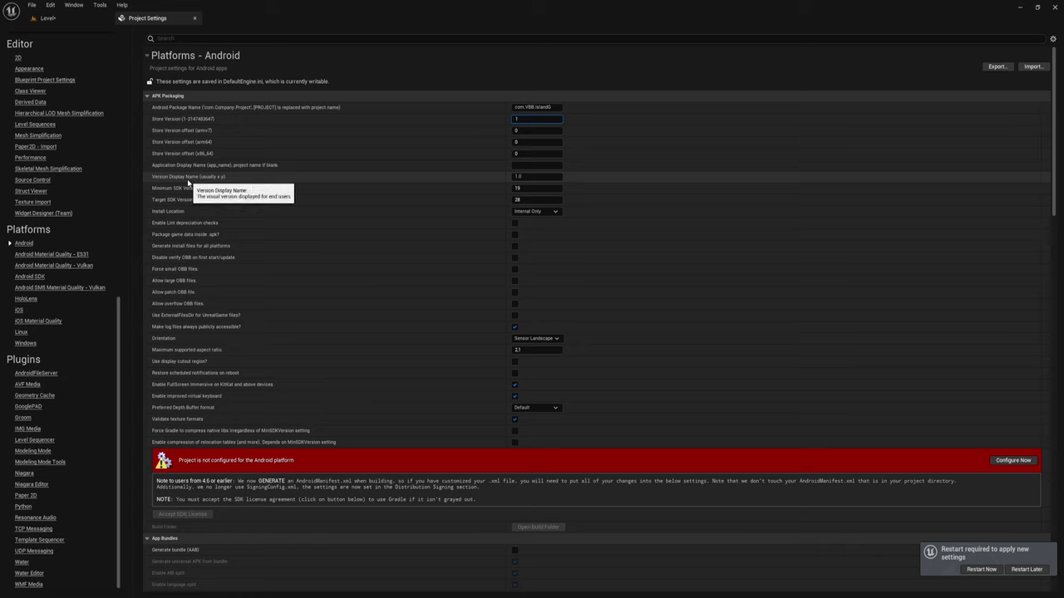
click(538, 177)
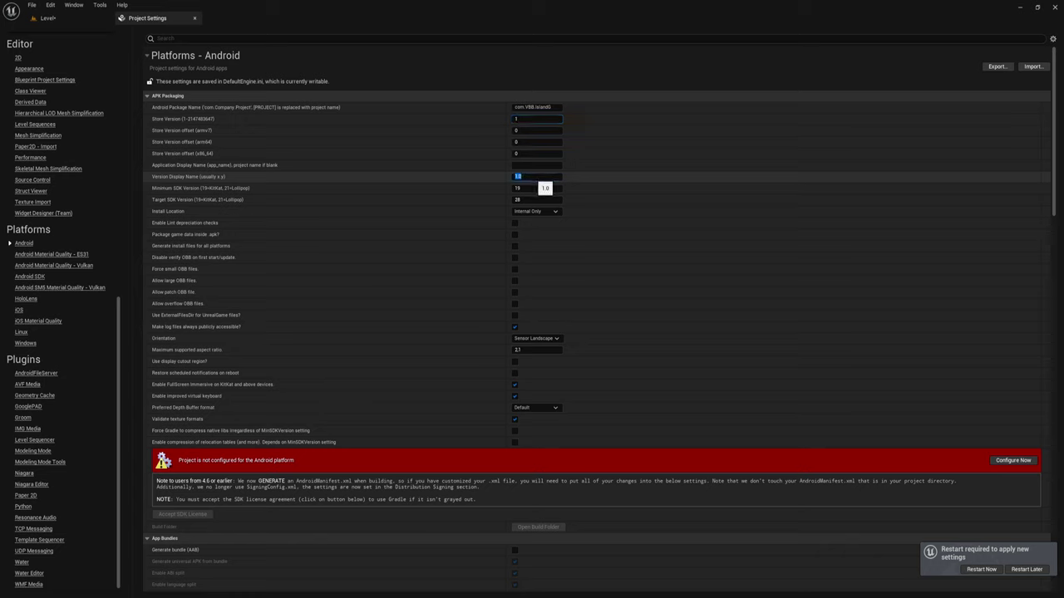
mouse_move(163, 169)
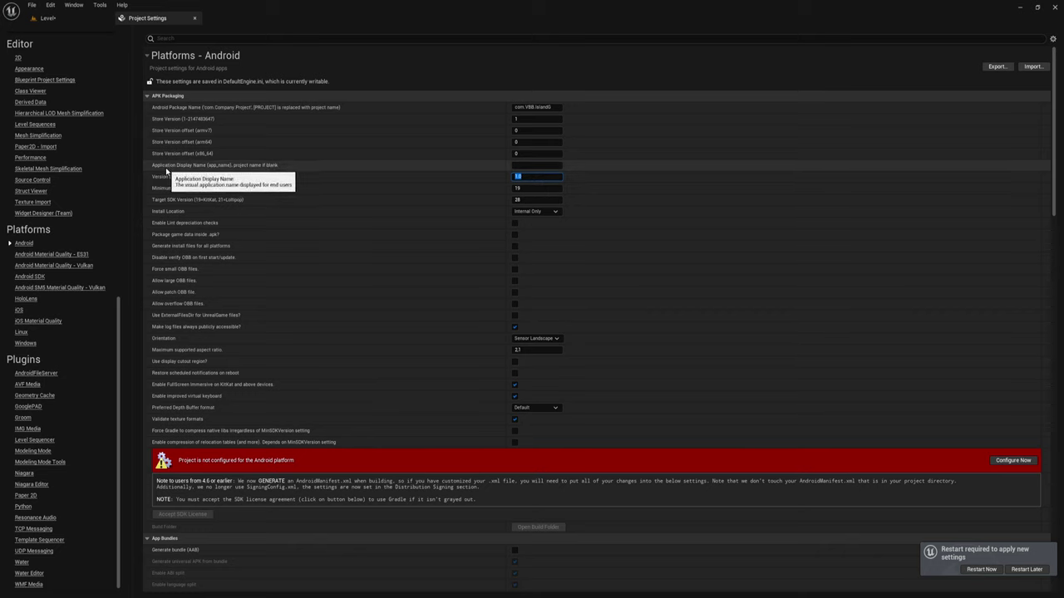
double_click(544, 108)
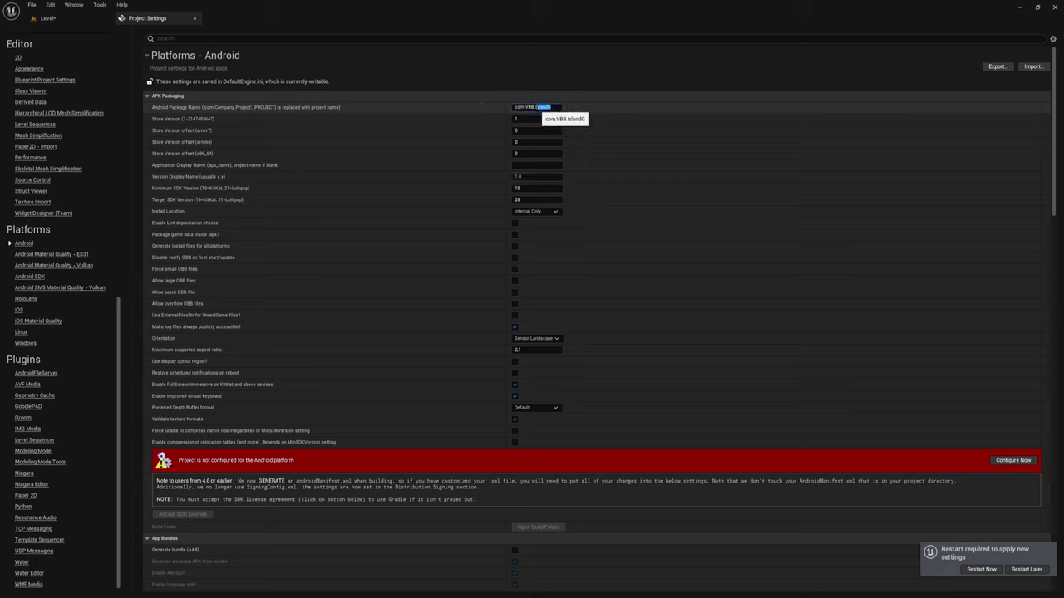
double_click(542, 108)
key(ctrl+c)
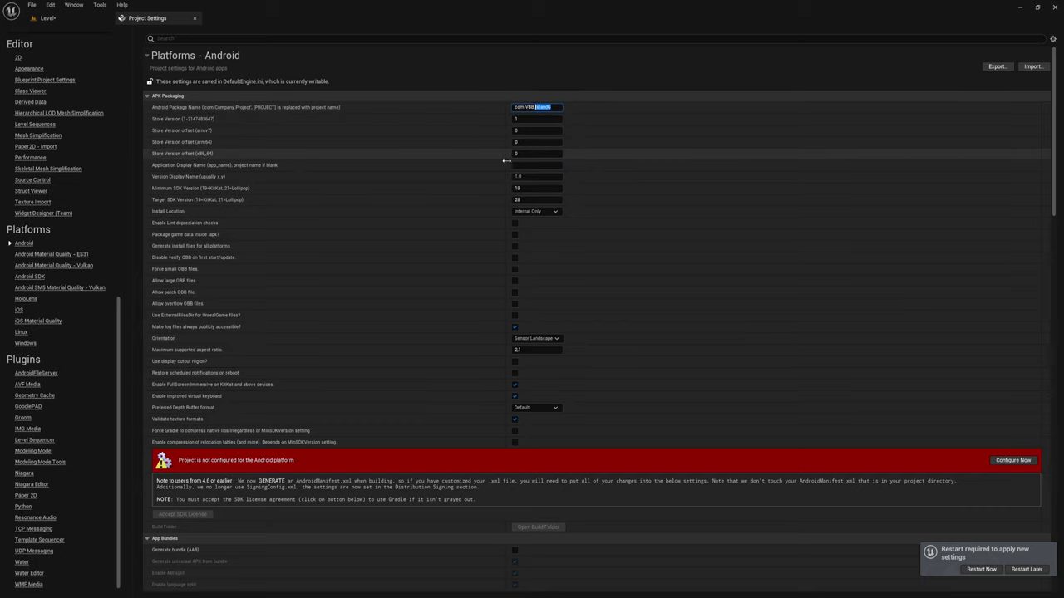
double_click(536, 165)
key(ctrl+v)
key(ctrl+v)
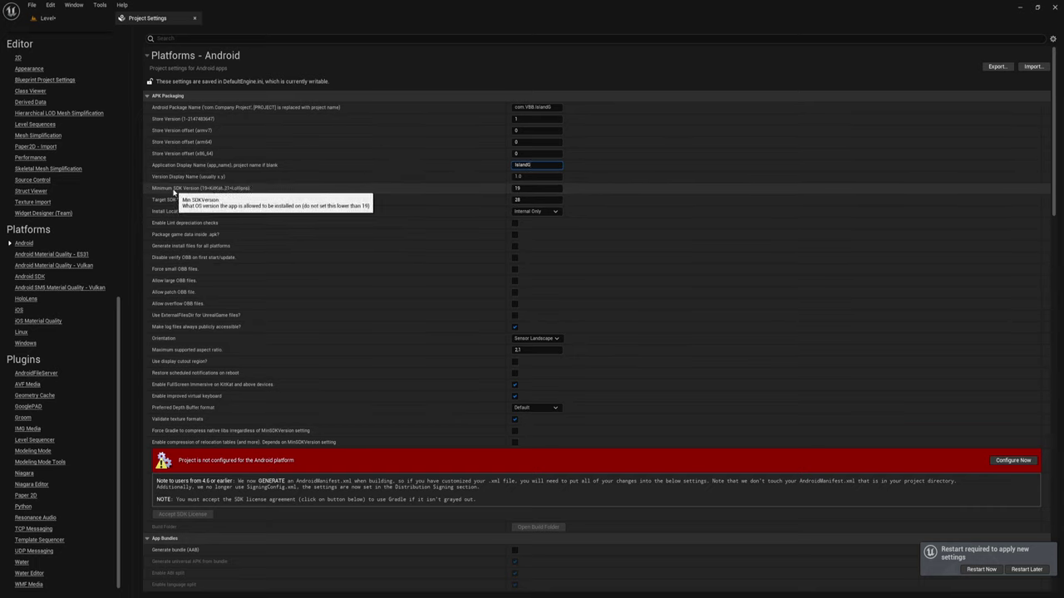
Step: Keep Minimum SDK Version at 19 and set Target SDK Version to 32
click(531, 191)
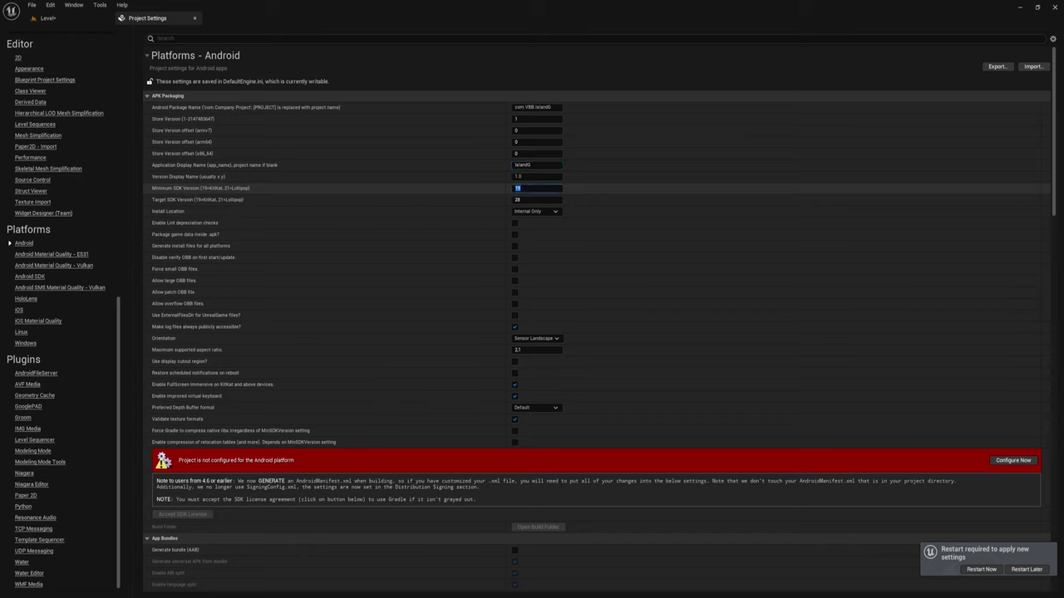
key(Tab)
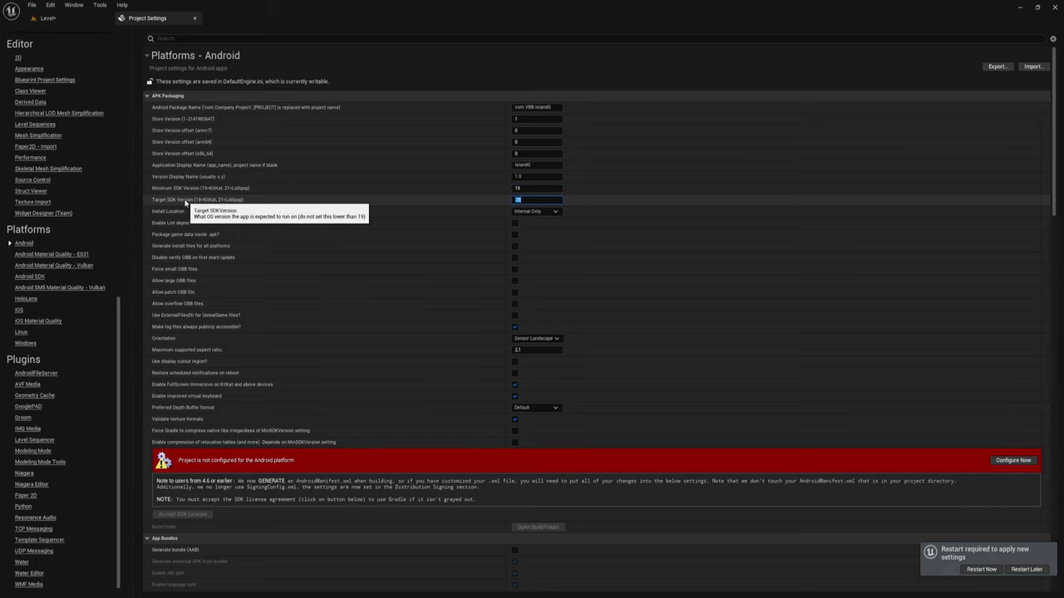
text(32)
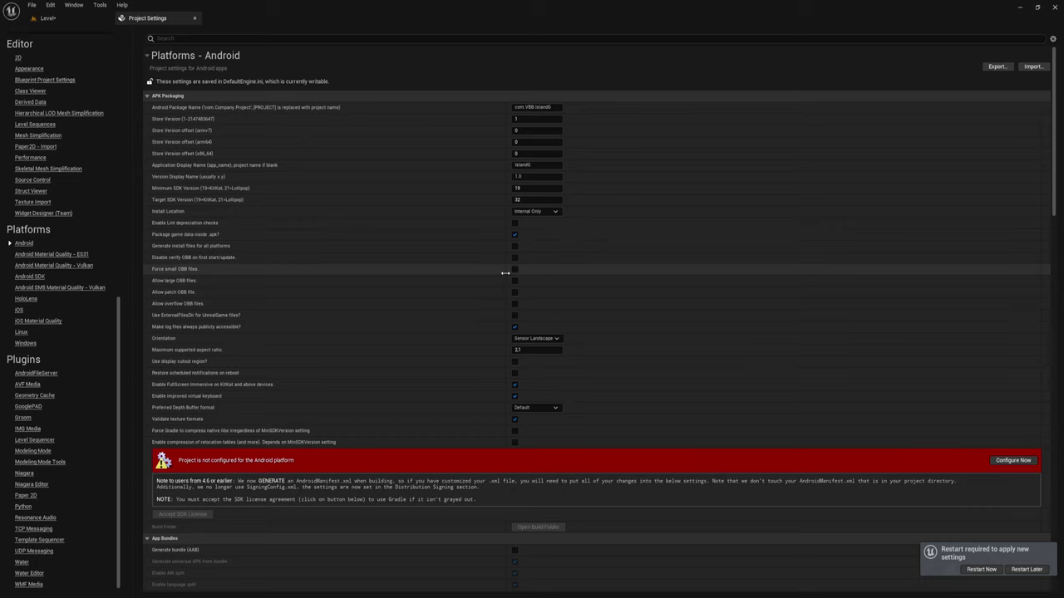
Step: Enable 'Package game data inside .apk?' in APK Packaging
click(515, 234)
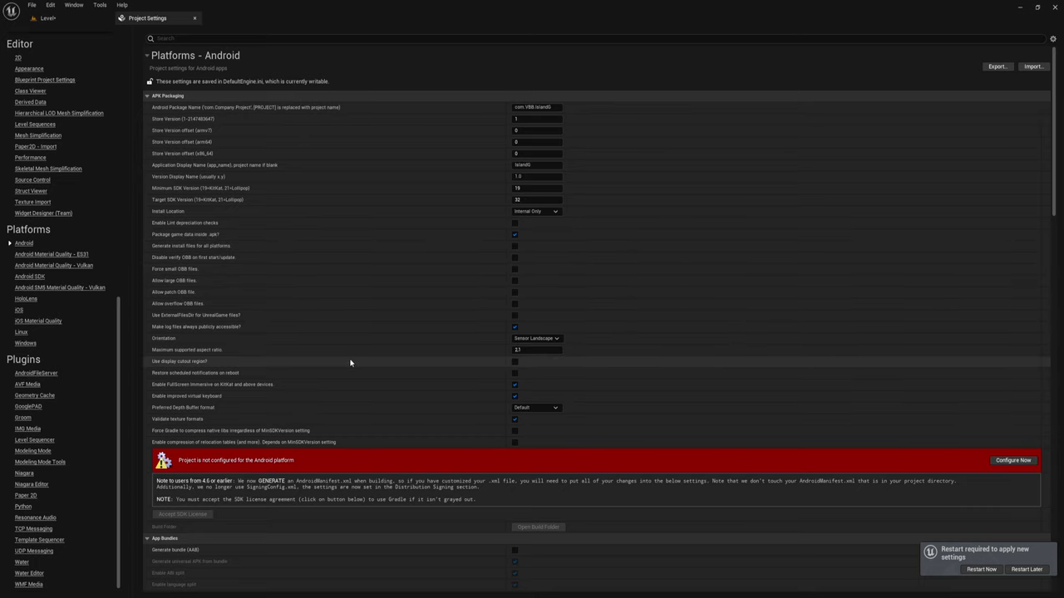
scroll(350, 363, down, 1)
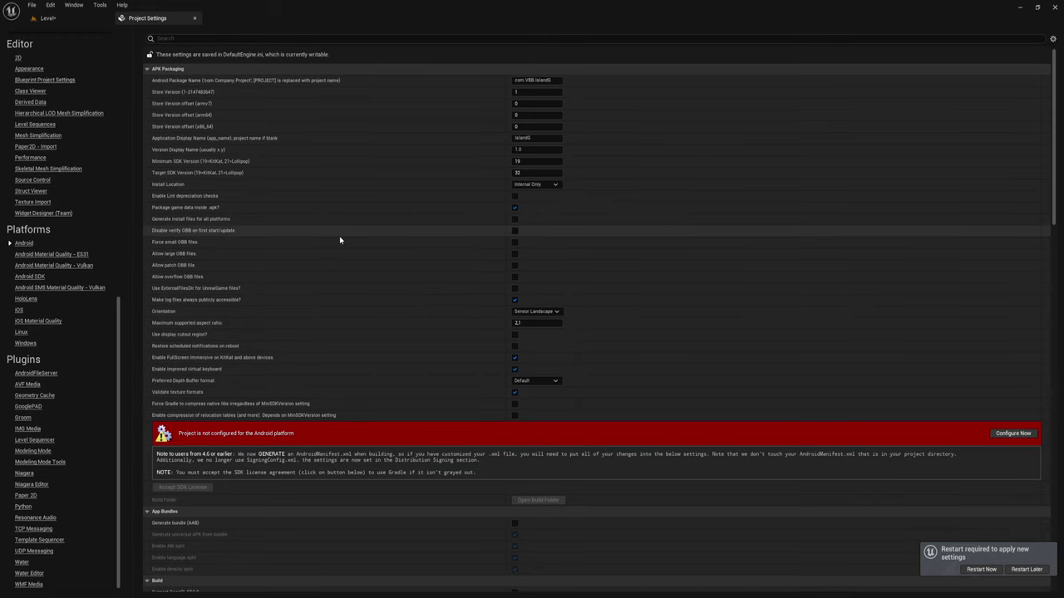
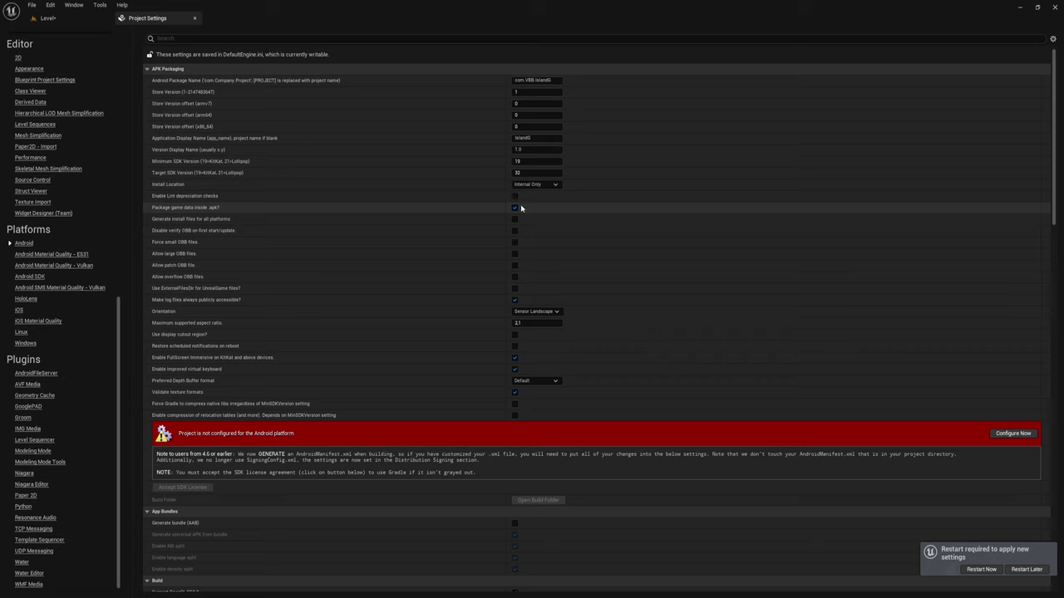
Step: Browse the Android settings, briefly expanding and collapsing the advanced Build options
scroll(519, 209, down, 1)
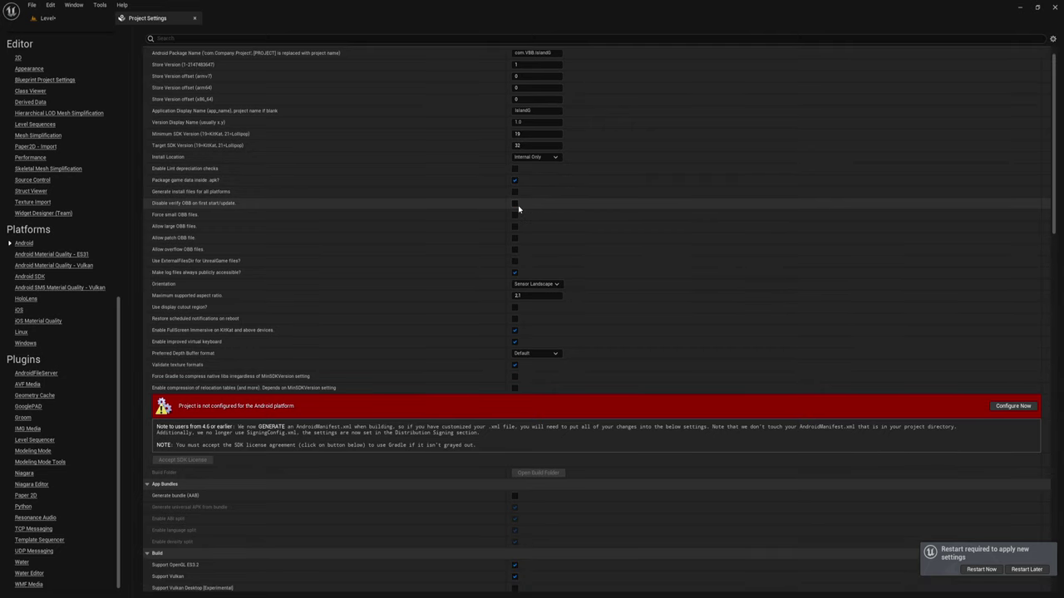
scroll(524, 176, down, 1)
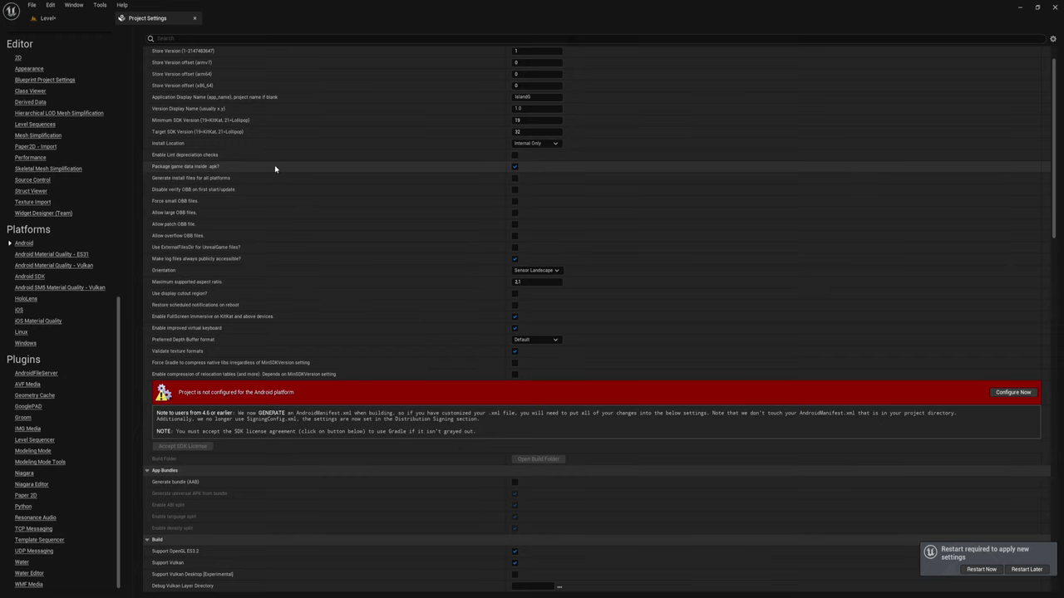
scroll(275, 168, down, 2)
scroll(275, 169, down, 2)
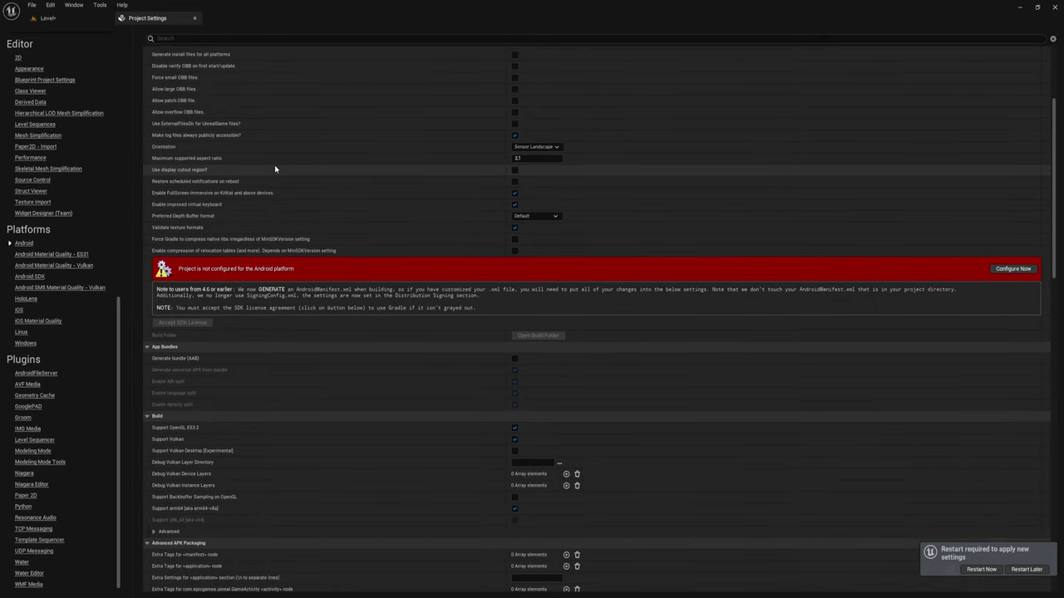
scroll(382, 408, down, 2)
scroll(382, 407, down, 4)
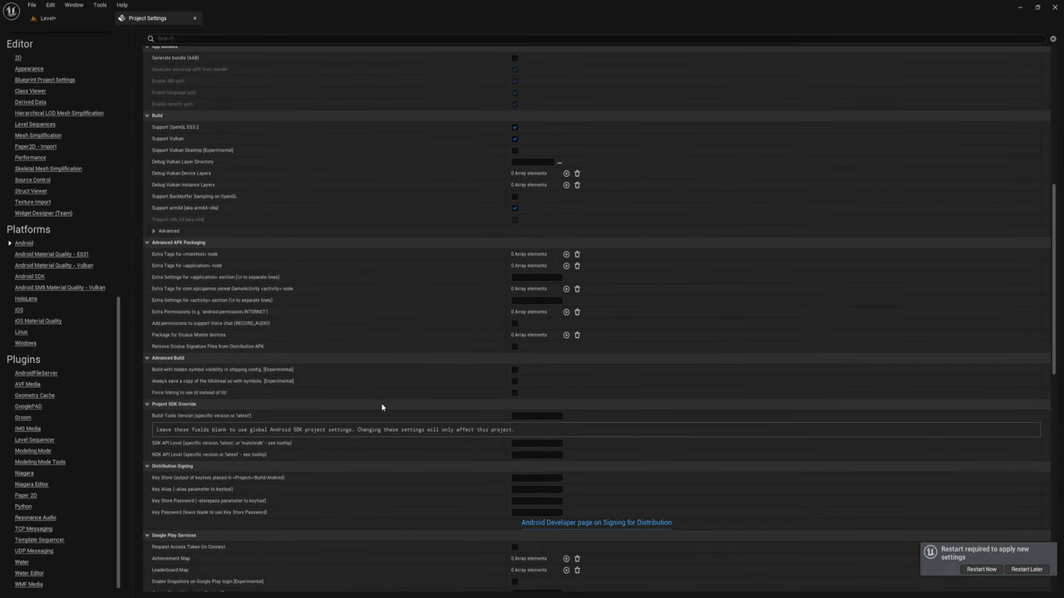
scroll(453, 280, down, 2)
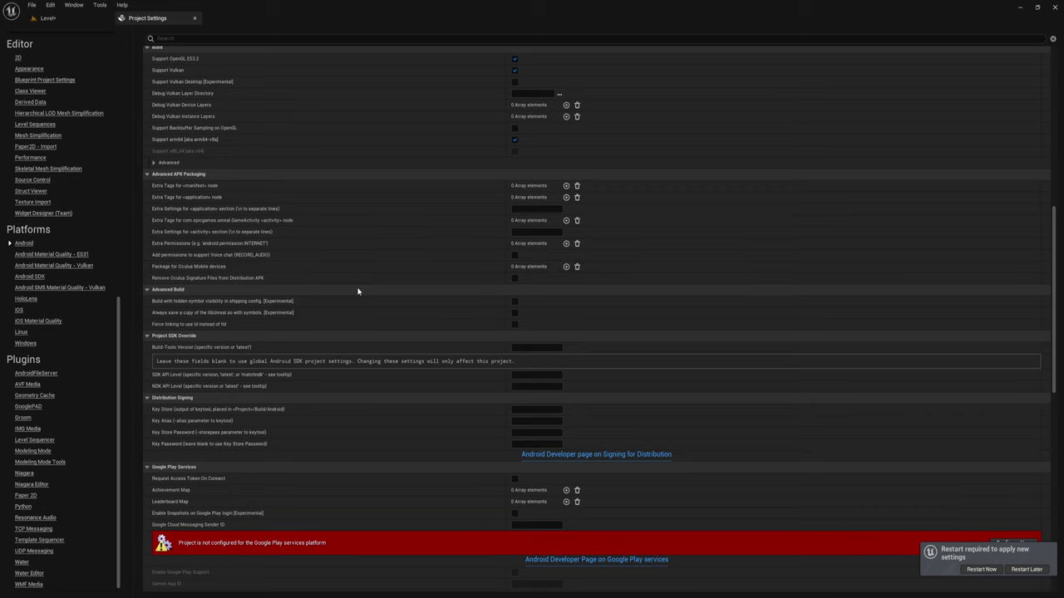
scroll(294, 220, down, 2)
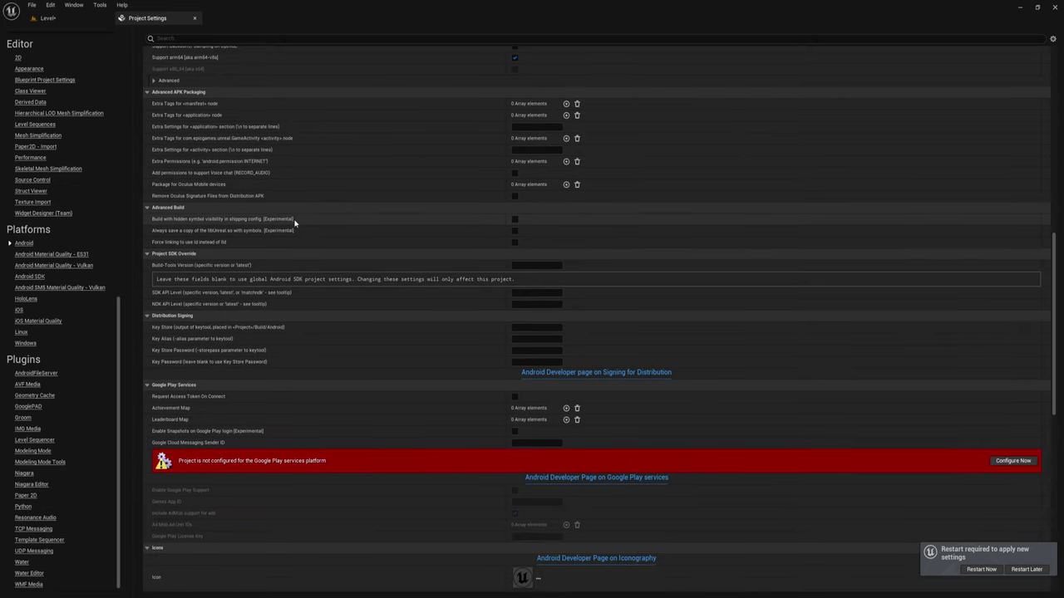
scroll(295, 222, down, 4)
scroll(294, 223, down, 2)
scroll(294, 222, up, 1)
scroll(294, 223, up, 3)
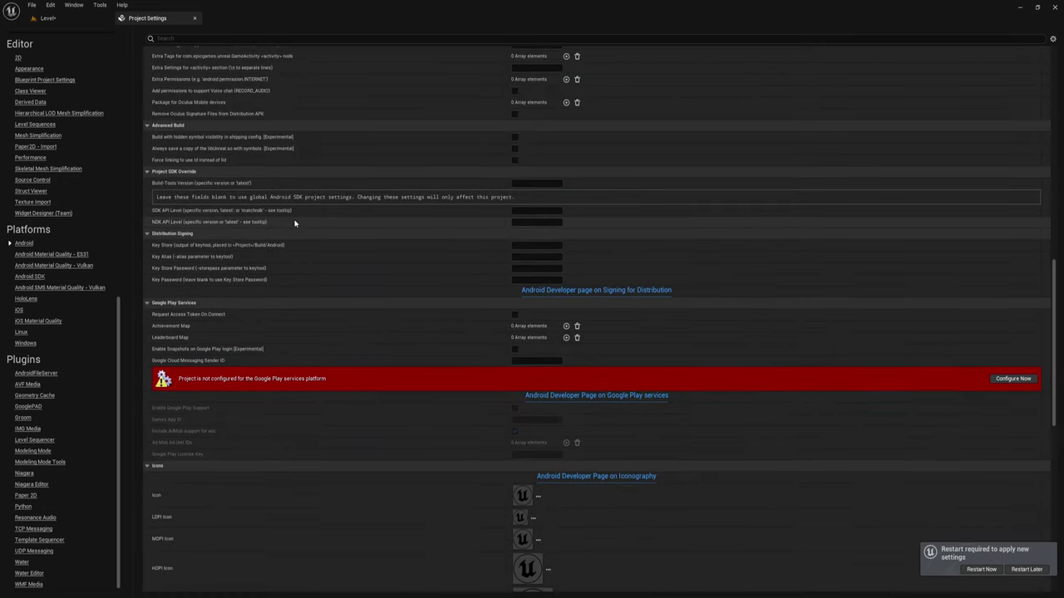
scroll(294, 223, up, 4)
scroll(287, 237, up, 4)
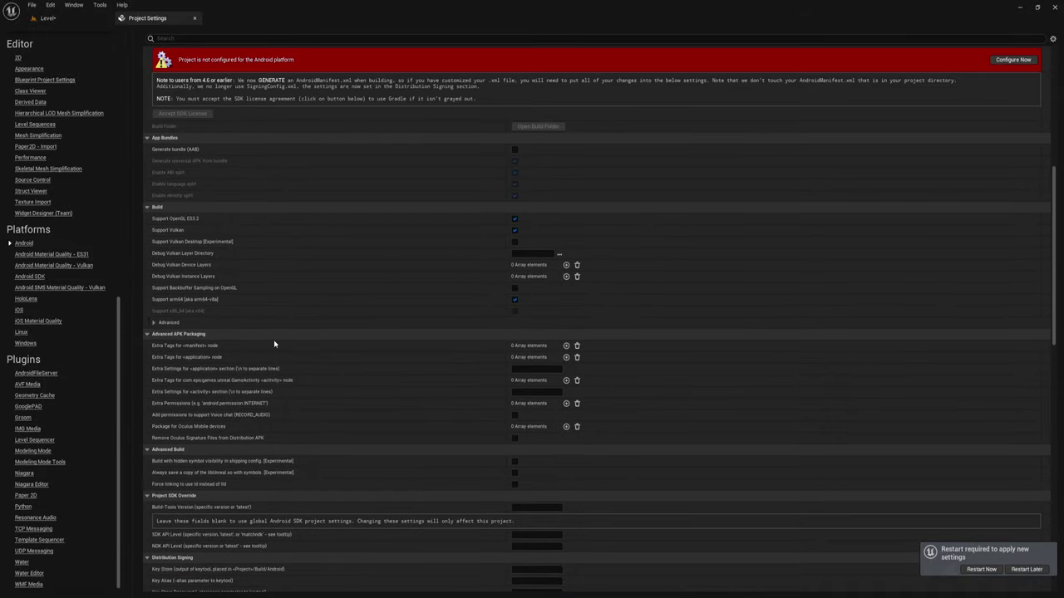
scroll(274, 342, down, 2)
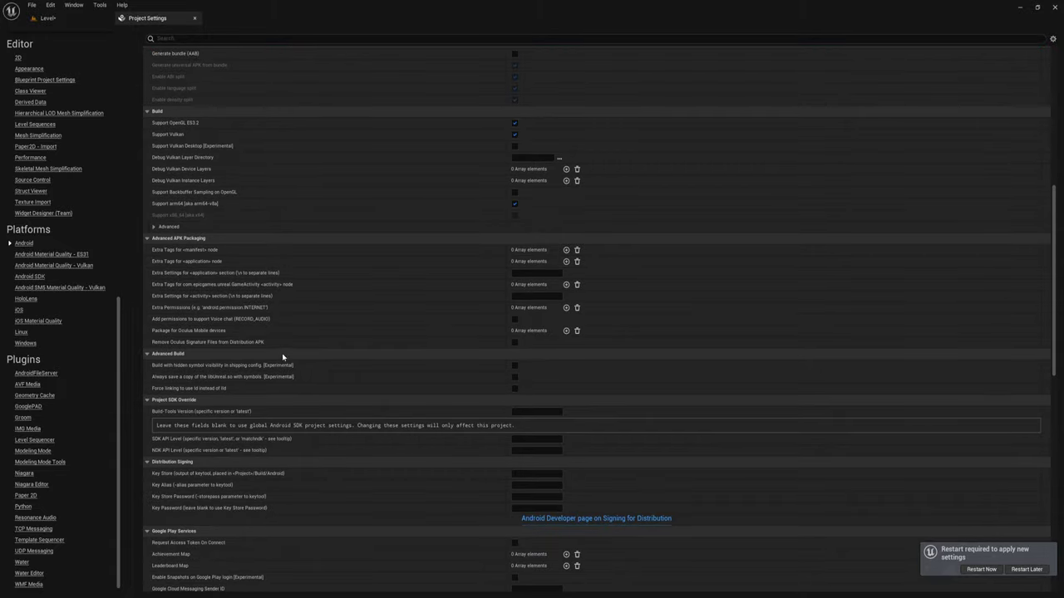
scroll(291, 353, down, 2)
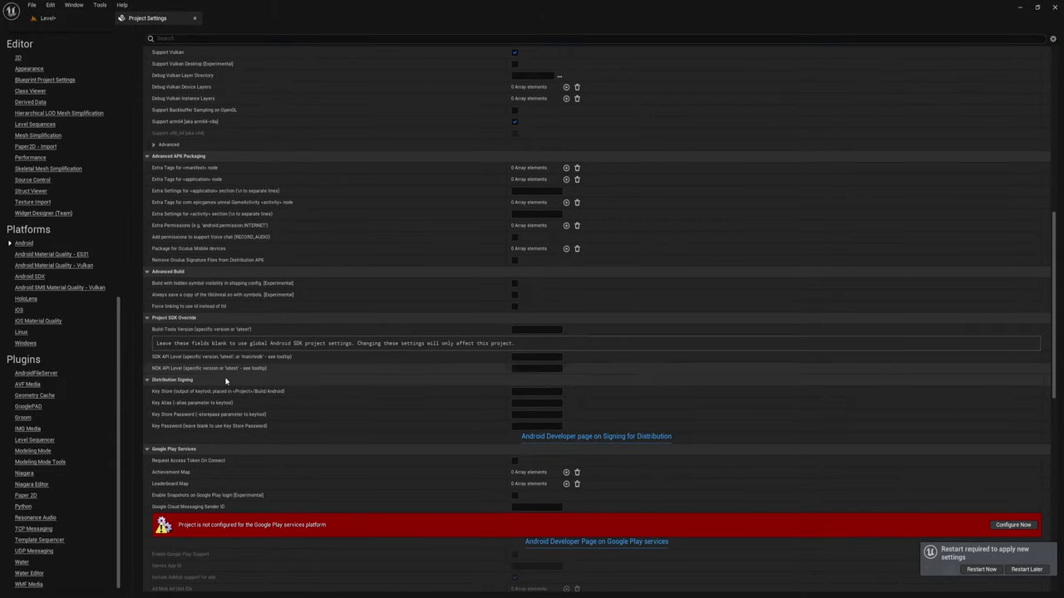
scroll(264, 388, down, 2)
scroll(265, 390, down, 2)
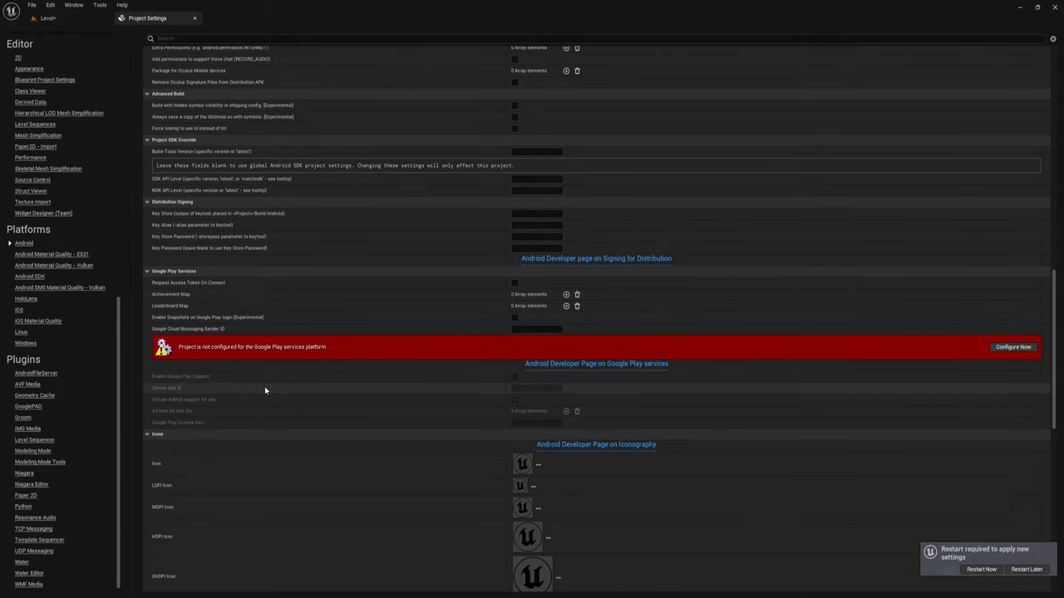
scroll(264, 388, down, 2)
scroll(264, 388, down, 2)
scroll(265, 387, down, 3)
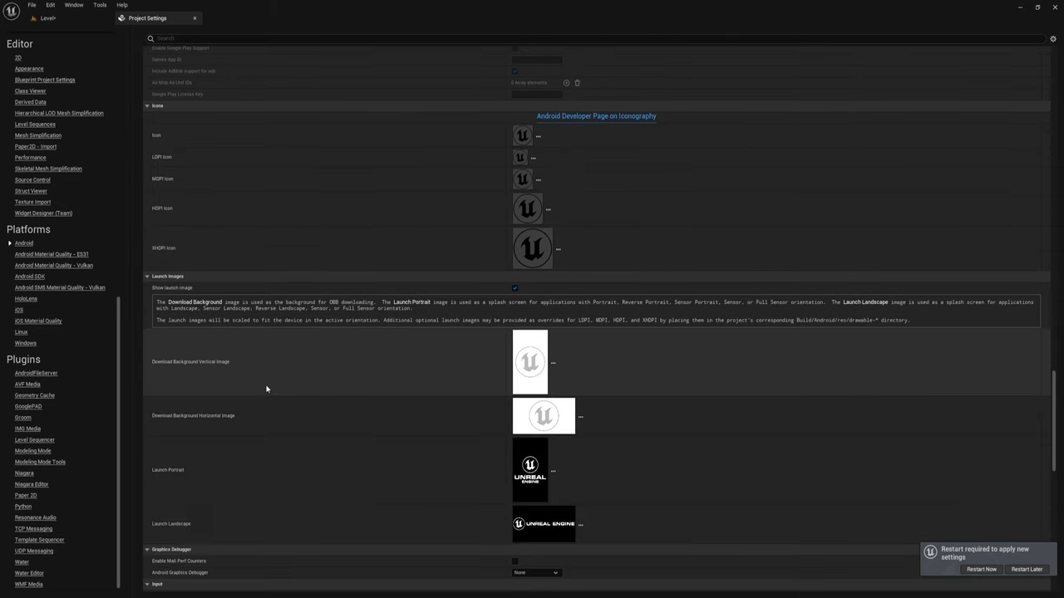
scroll(266, 387, down, 2)
scroll(268, 384, down, 3)
scroll(269, 383, down, 2)
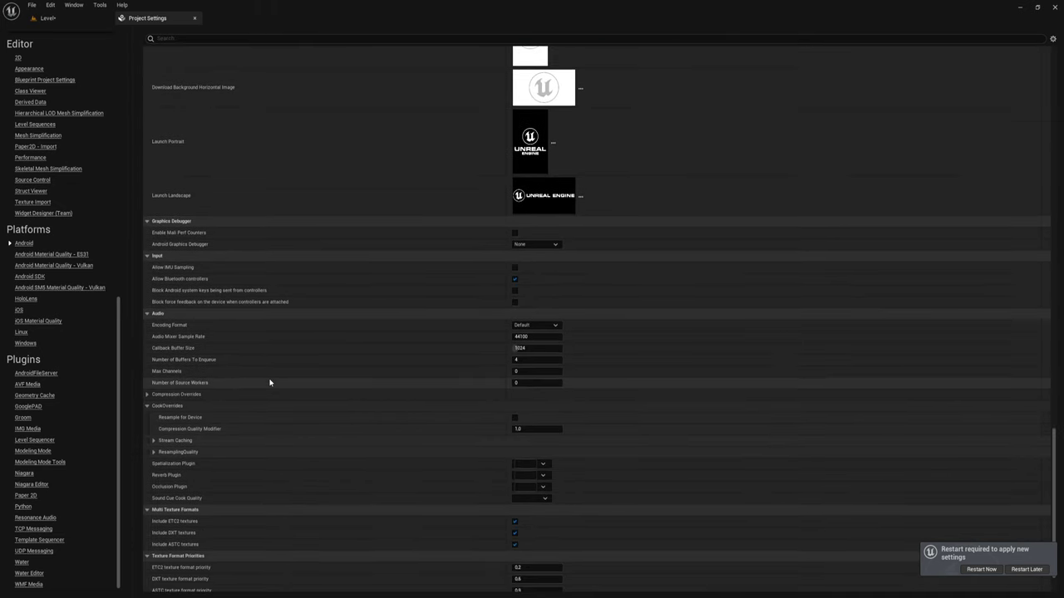
scroll(269, 382, up, 1)
scroll(506, 365, up, 2)
scroll(505, 366, up, 3)
scroll(503, 366, up, 2)
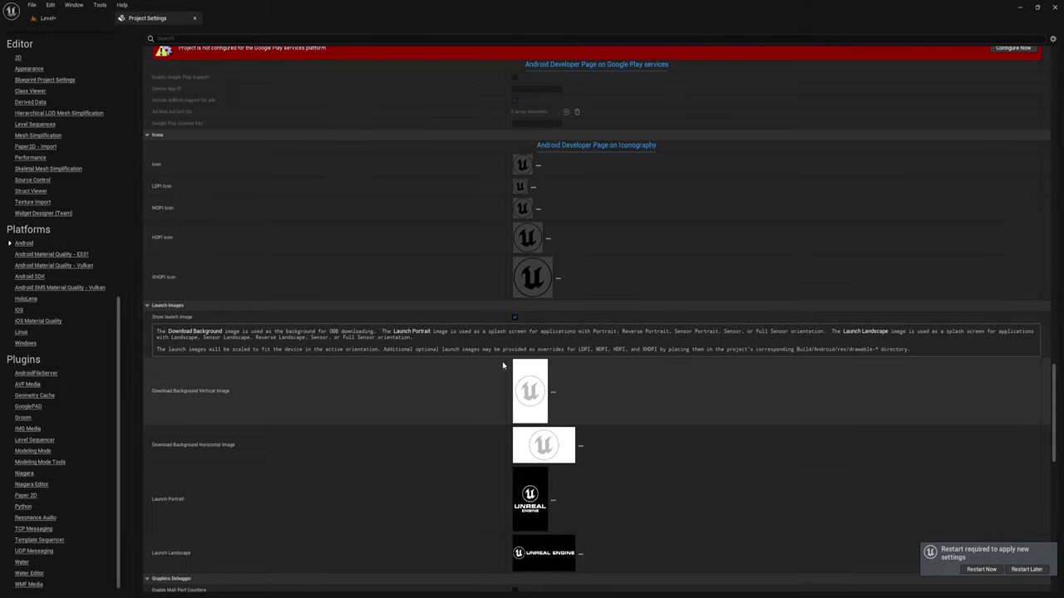
scroll(503, 365, up, 4)
scroll(503, 365, up, 3)
scroll(503, 365, up, 3)
scroll(502, 366, up, 1)
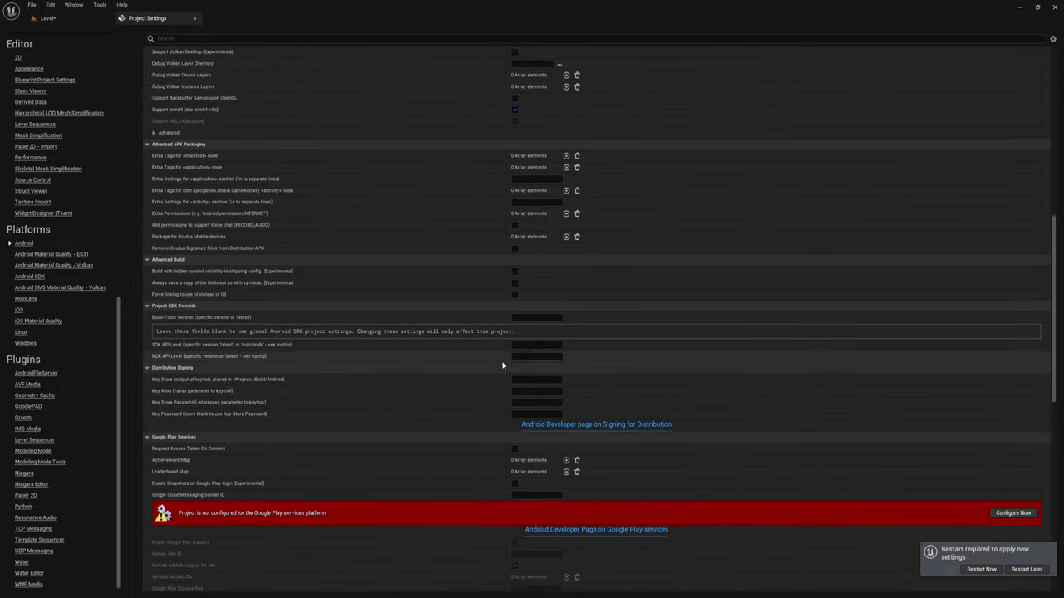
scroll(508, 357, up, 1)
scroll(410, 248, up, 1)
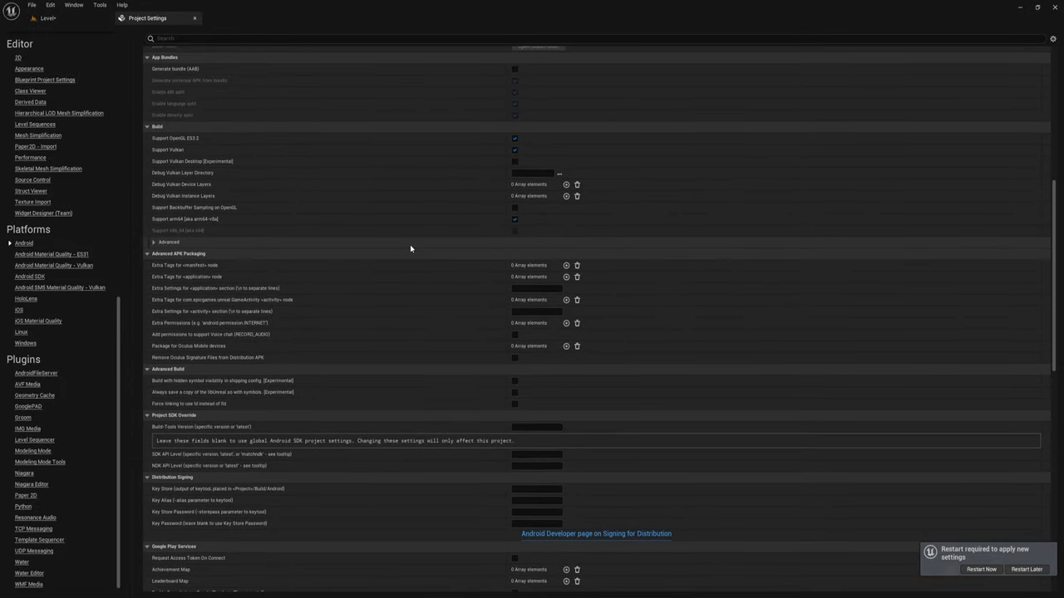
scroll(368, 234, up, 1)
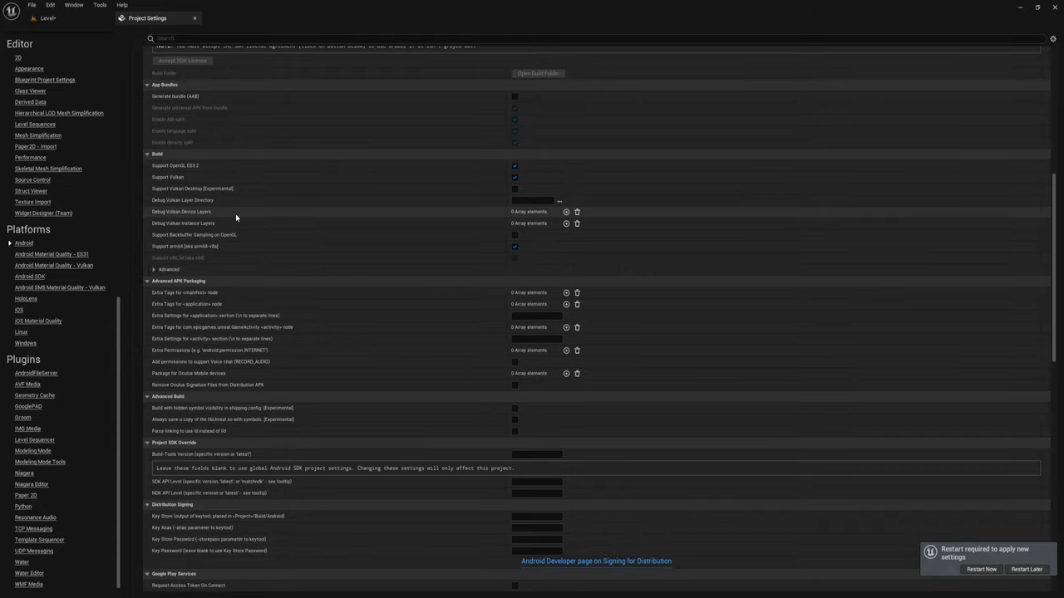
scroll(215, 260, up, 1)
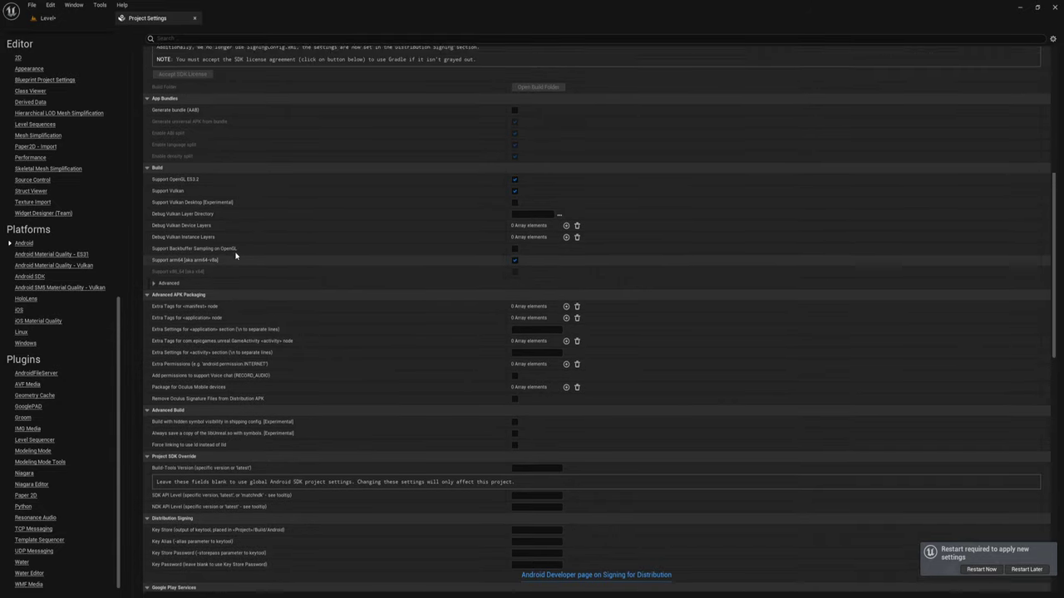
click(162, 298)
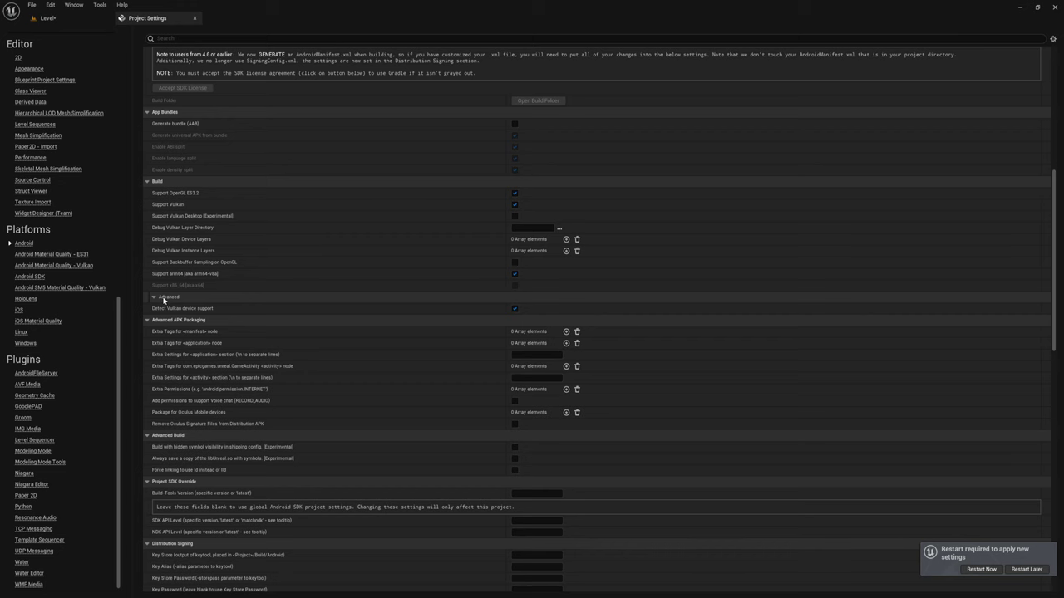
click(164, 299)
Step: Tick Generate bundle (AAB) and the universal APK from bundle option under App Bundles
scroll(213, 232, up, 1)
scroll(214, 226, up, 1)
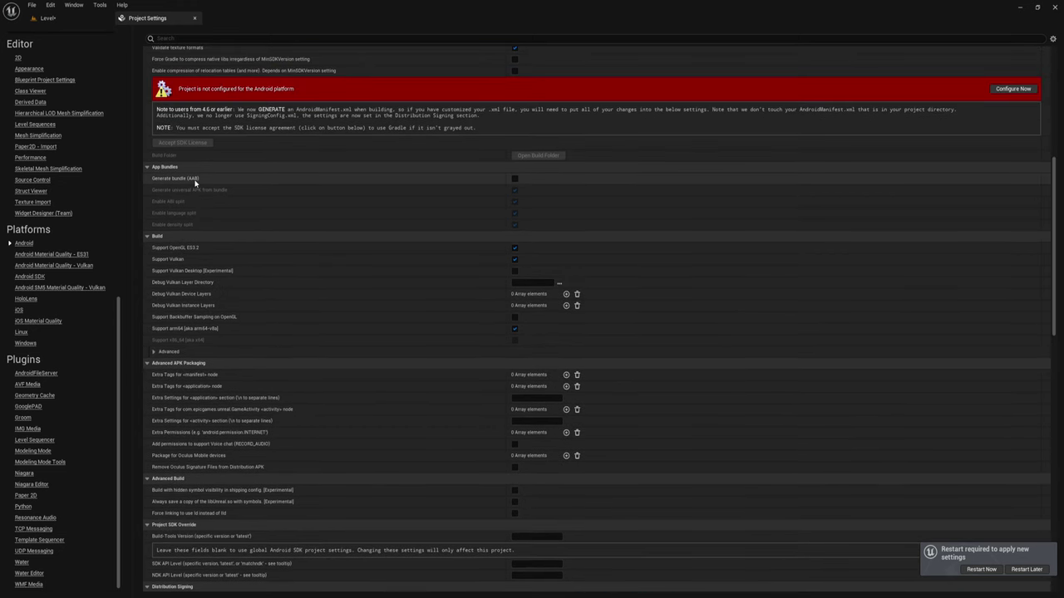
scroll(316, 183, up, 1)
scroll(444, 293, up, 1)
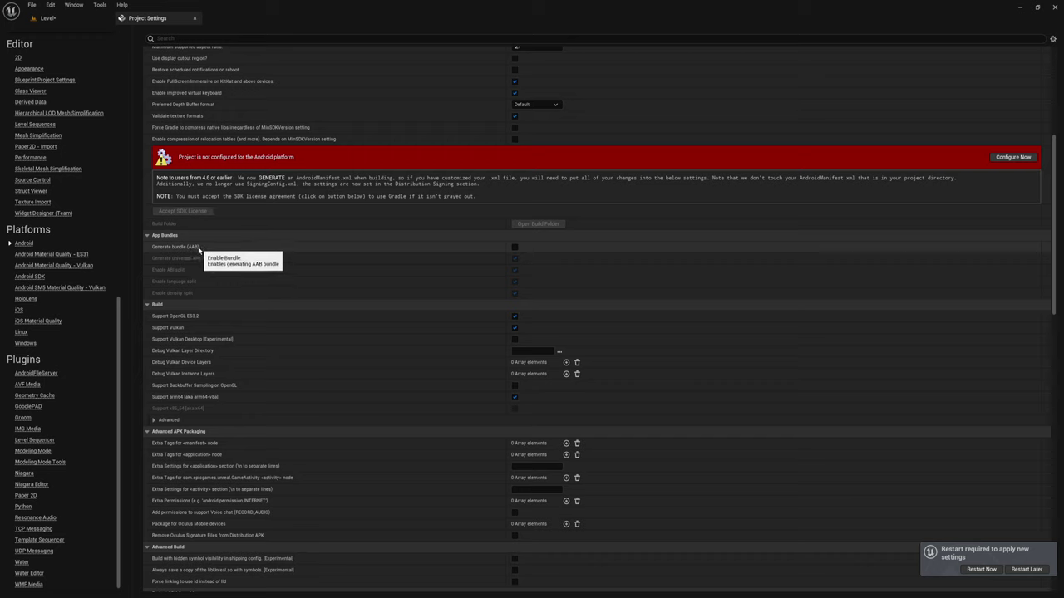
click(515, 247)
click(514, 259)
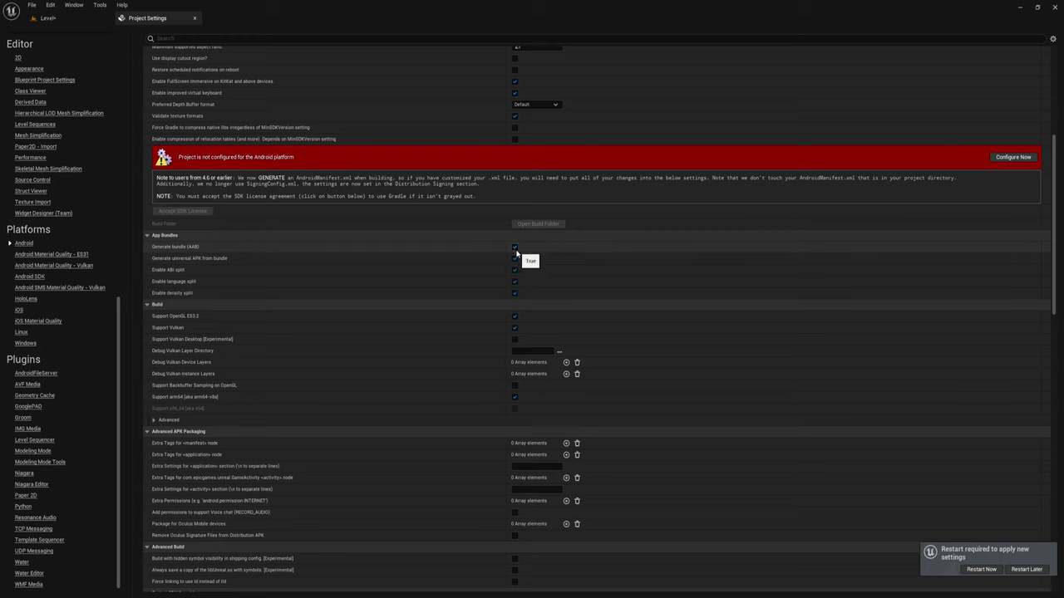
scroll(539, 183, up, 4)
scroll(540, 184, up, 4)
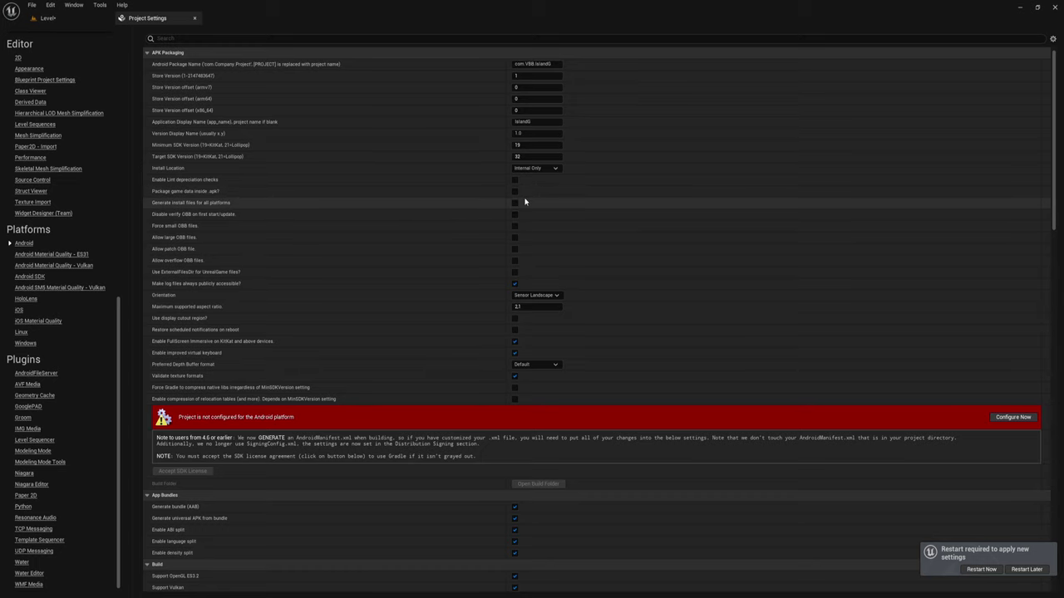
Step: Tick 'Package game data inside .apk?' and untick Generate bundle (AAB)
click(514, 191)
scroll(524, 225, down, 2)
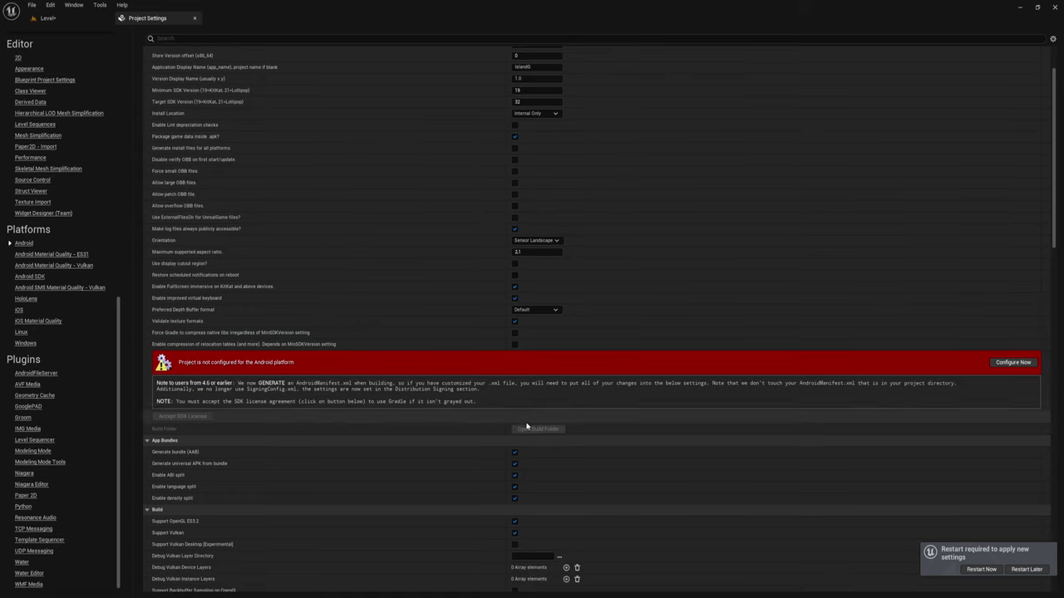
click(514, 452)
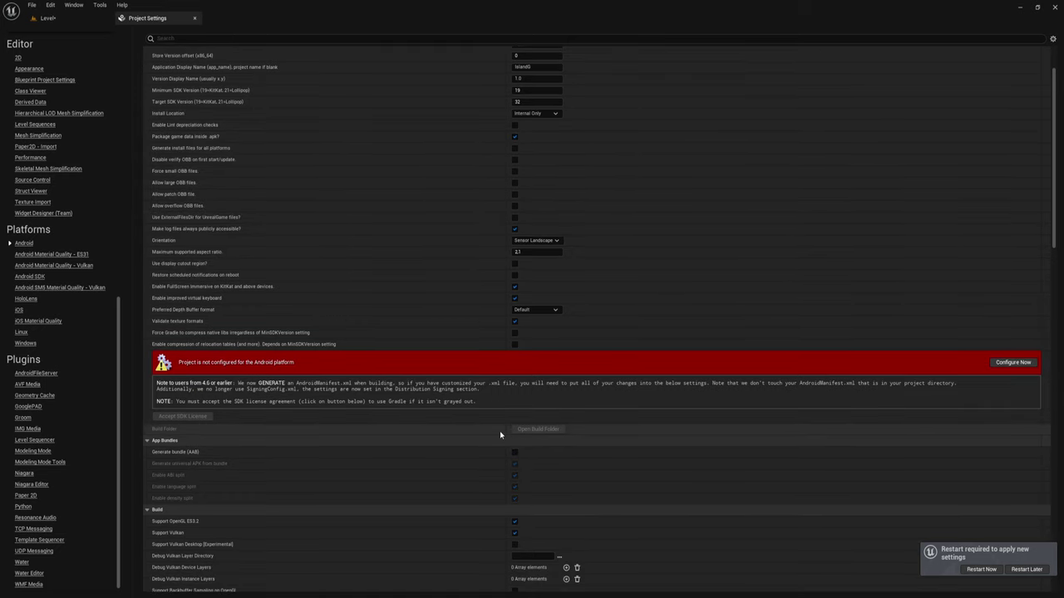
scroll(547, 223, down, 1)
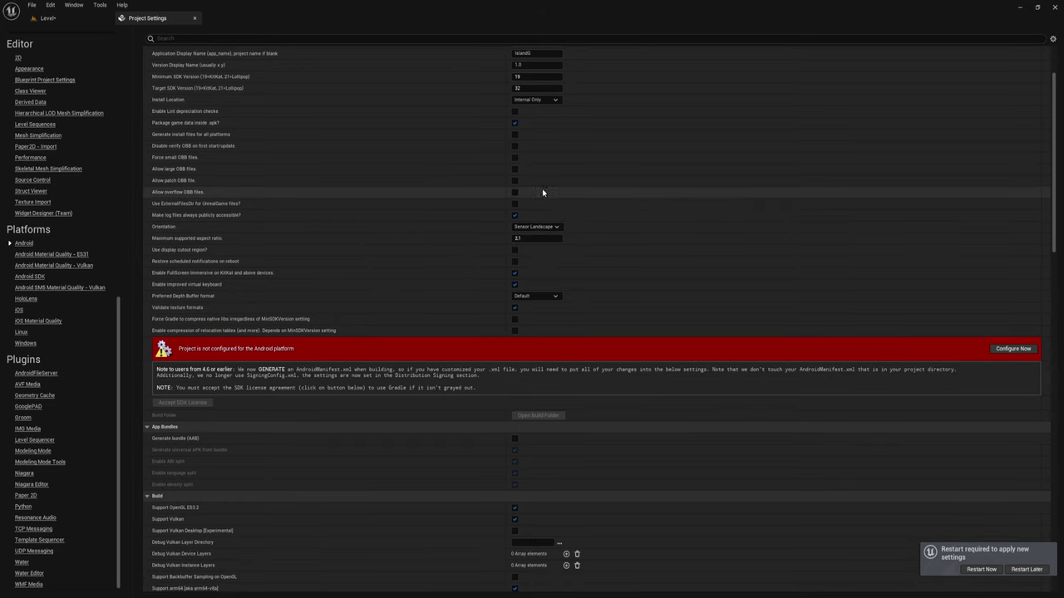
scroll(543, 194, up, 3)
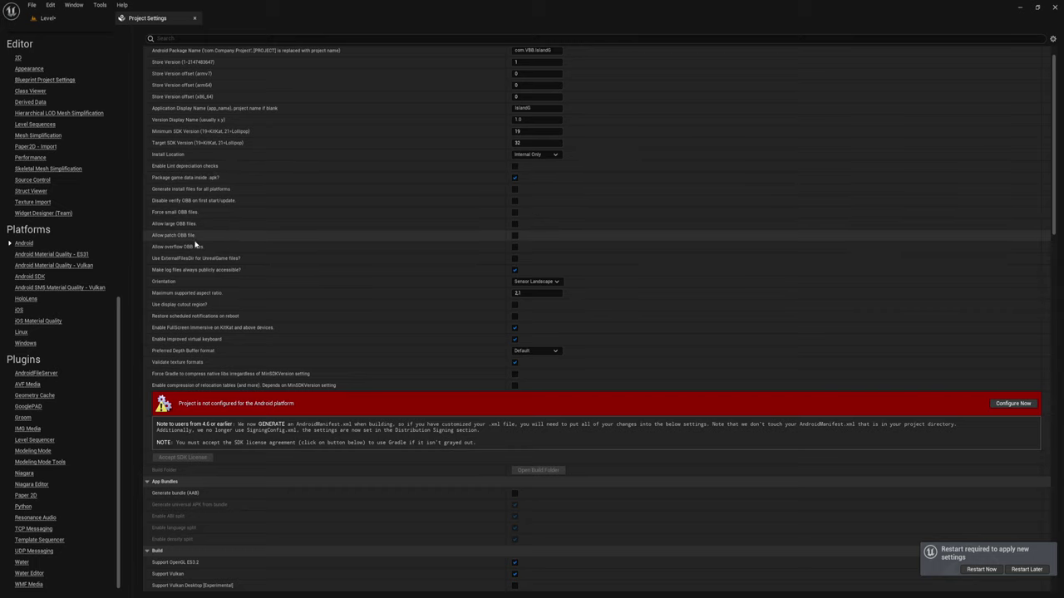
mouse_move(196, 238)
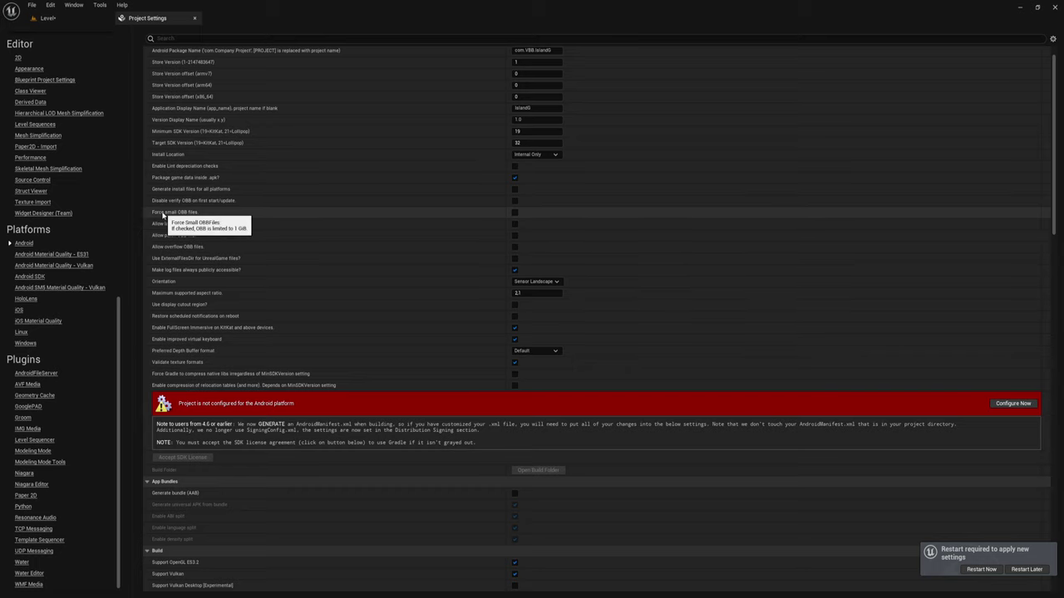
mouse_move(177, 214)
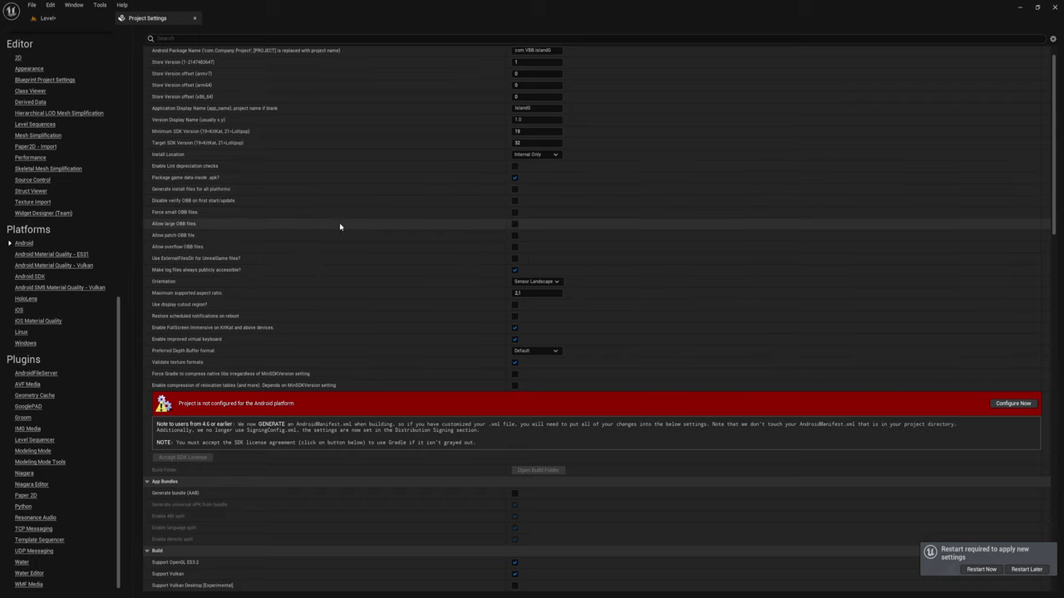
click(514, 213)
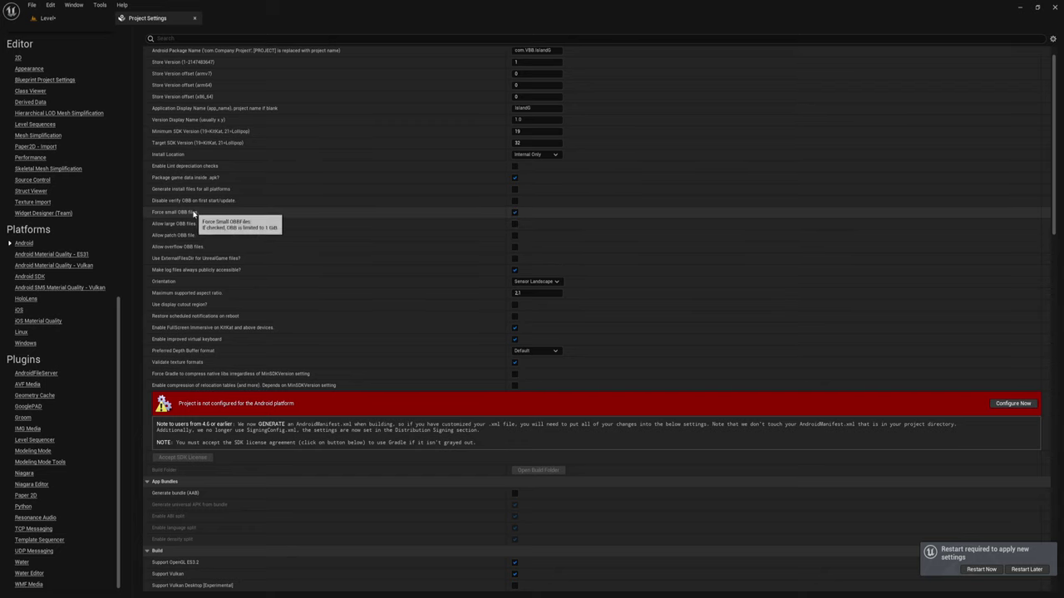
scroll(423, 257, down, 2)
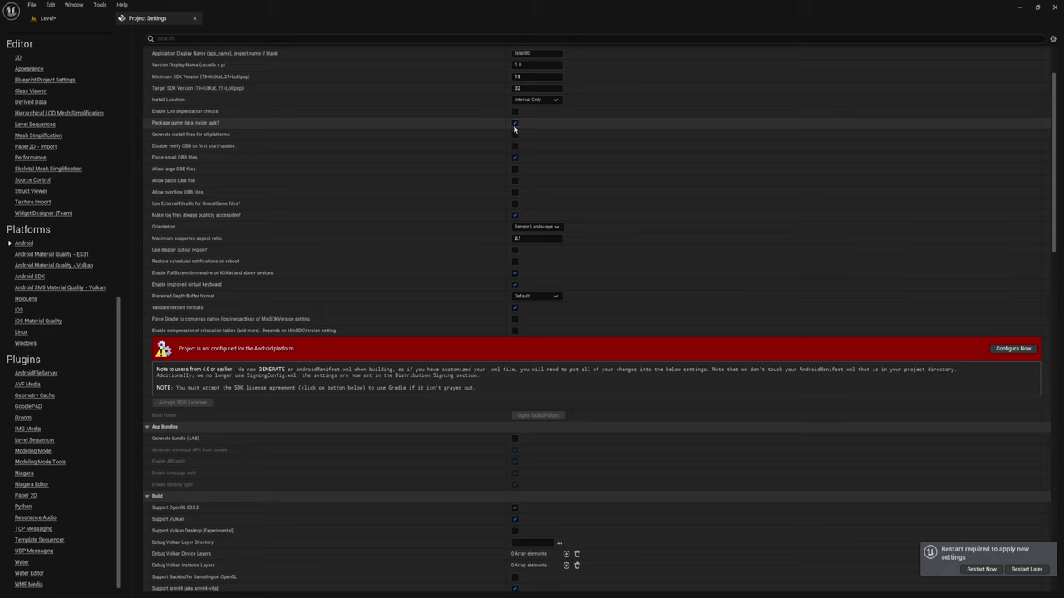
click(514, 158)
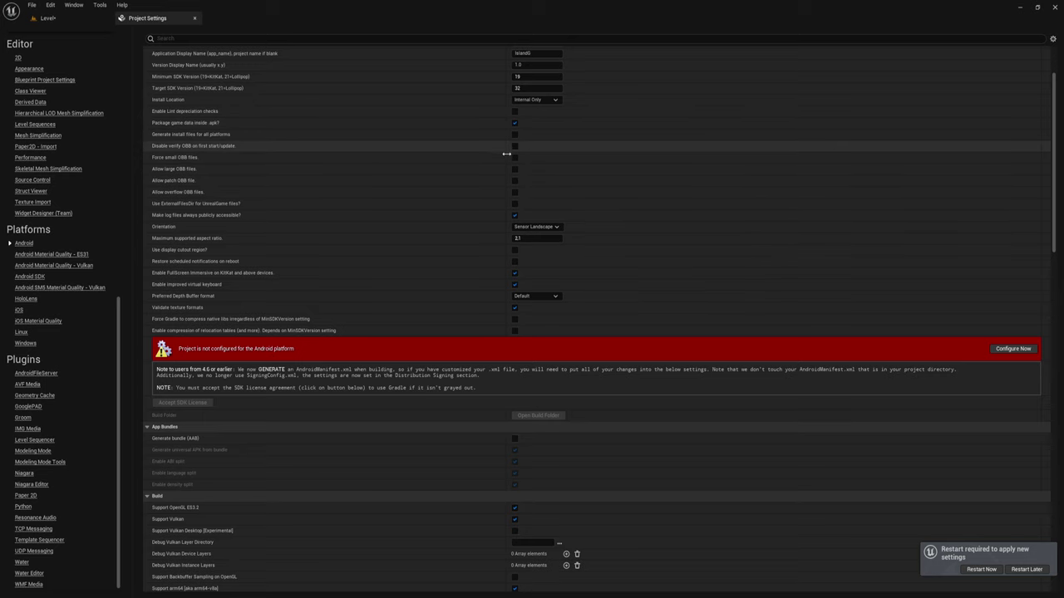
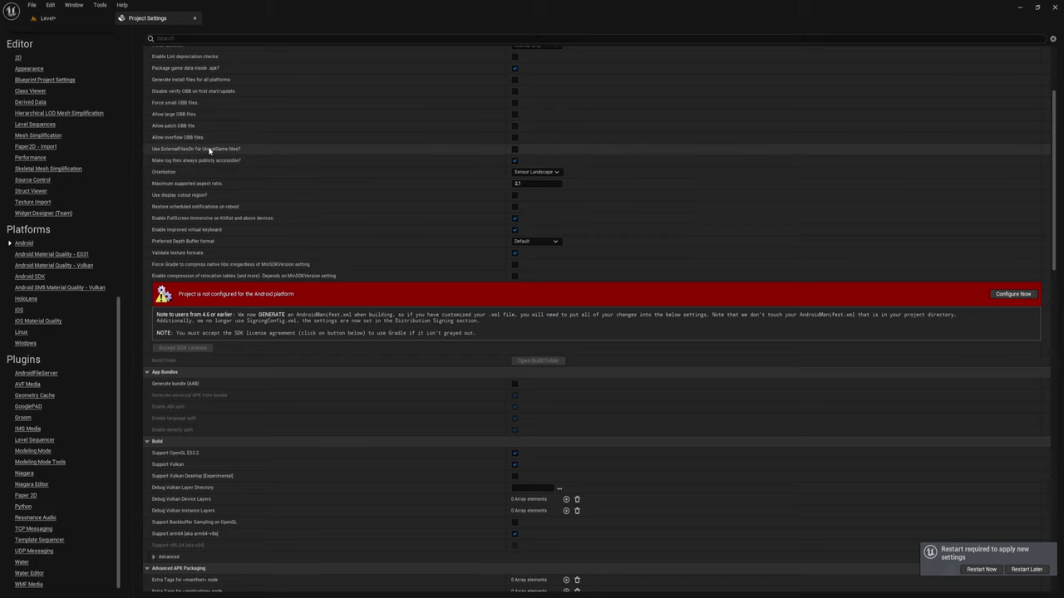
Step: Enable 'Use ExternalFilesDir for UnrealGame files?' and leave Orientation unchanged at Sensor Landscape
mouse_move(171, 153)
click(514, 151)
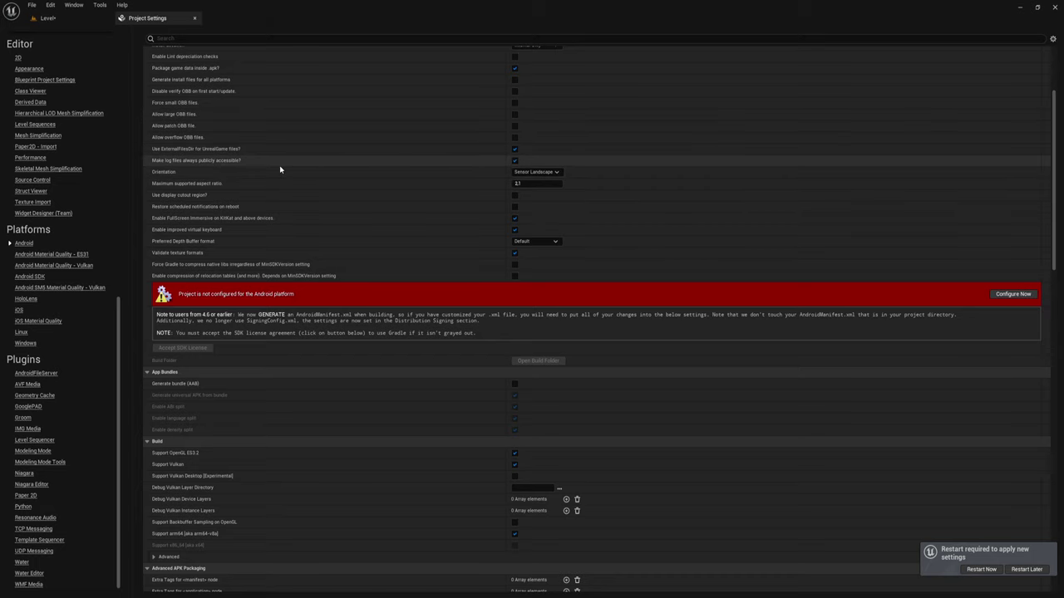
click(529, 173)
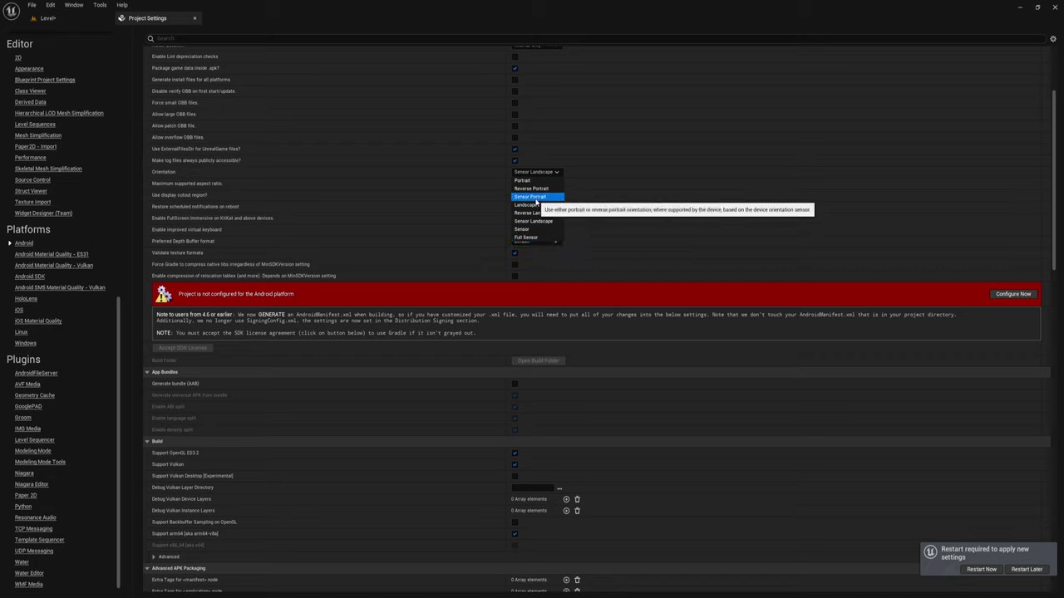
key(Escape)
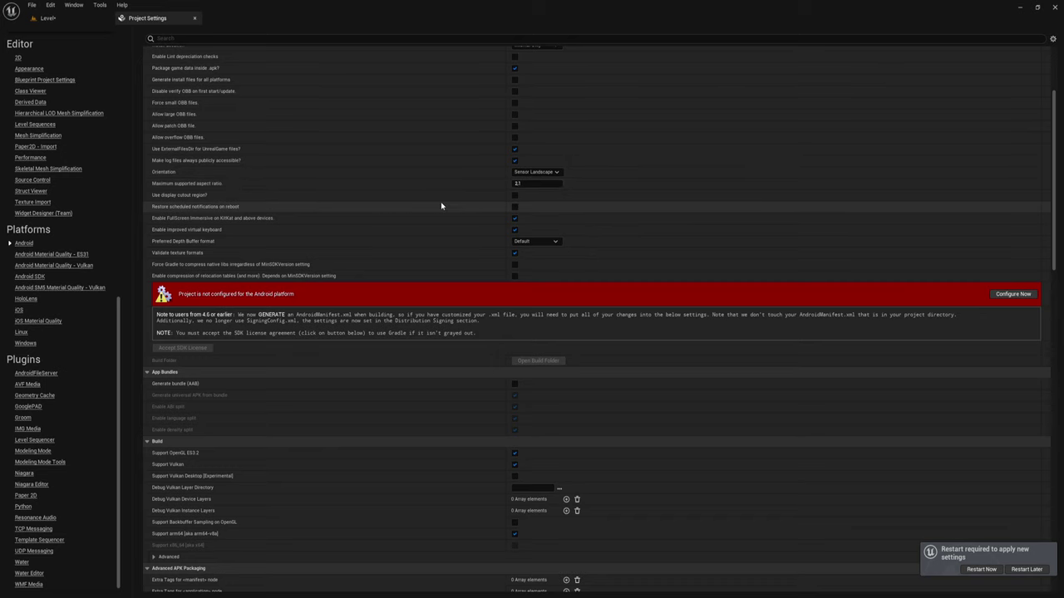
Step: Enter a new value for Maximum supported aspect ratio in the Android settings
click(527, 184)
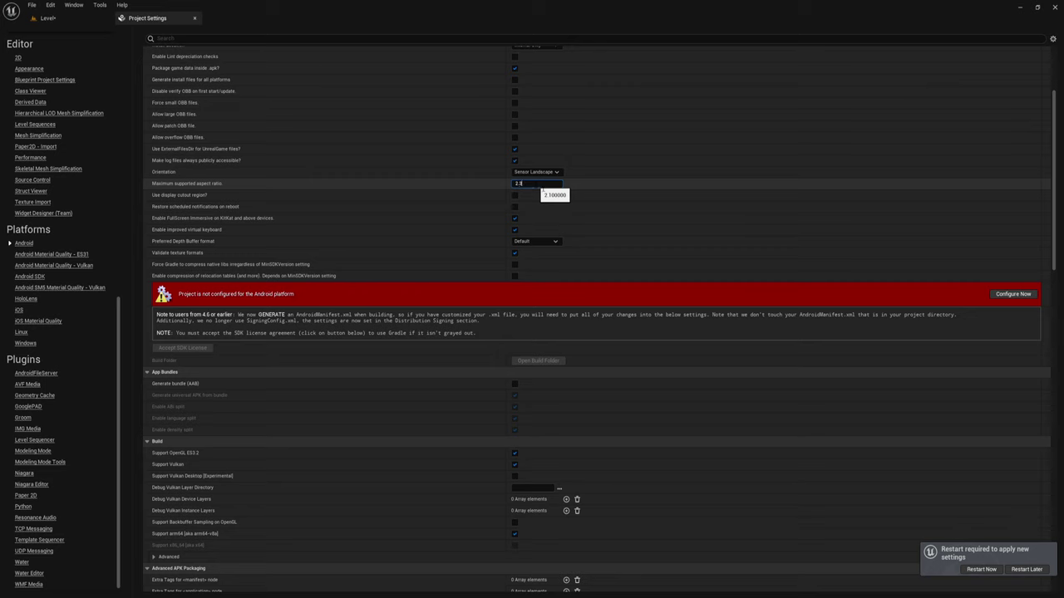
key(Return)
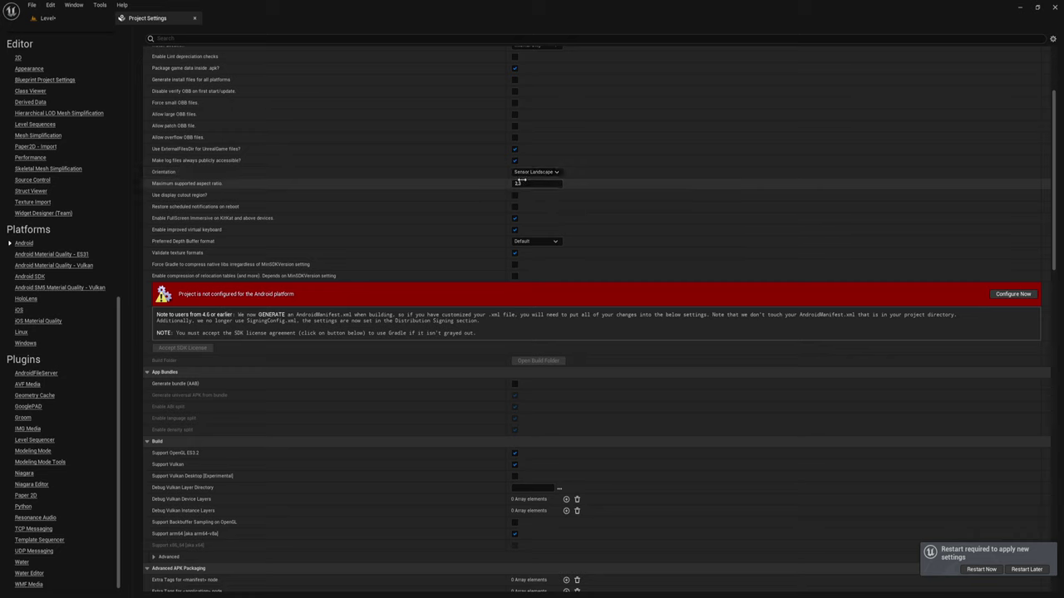
scroll(527, 187, down, 1)
scroll(526, 185, down, 1)
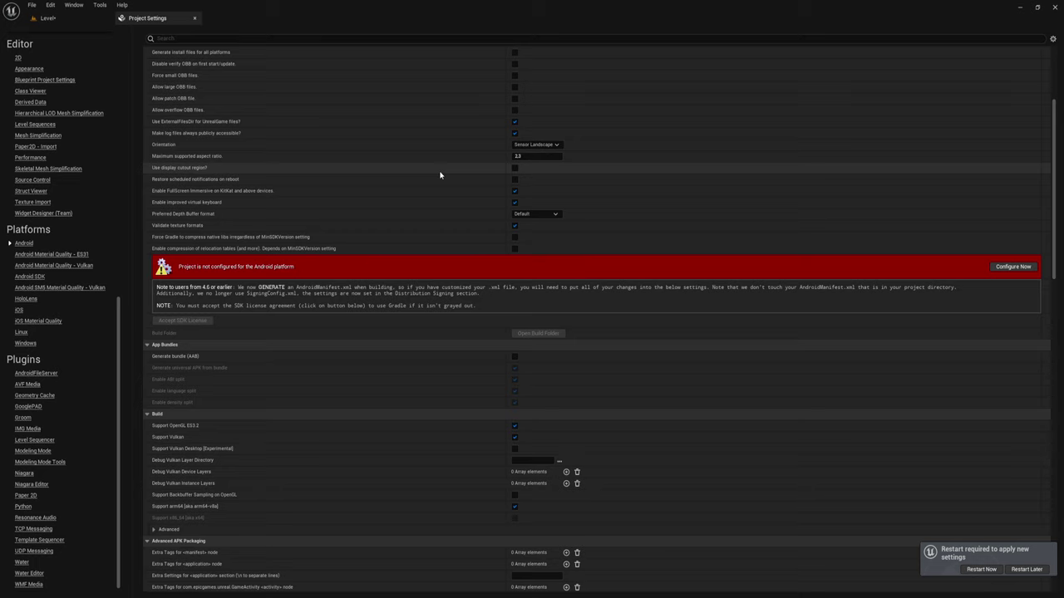
scroll(441, 175, down, 1)
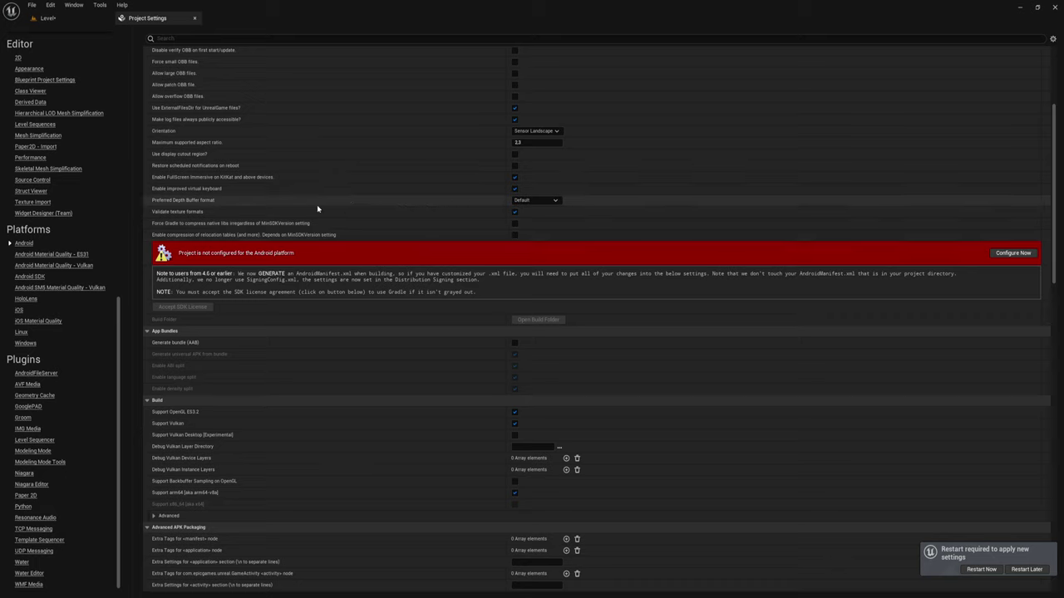
Step: Check the Preferred depth buffer format choices, keep Default, and scroll to the red Android banner
click(556, 204)
click(321, 208)
scroll(277, 194, down, 1)
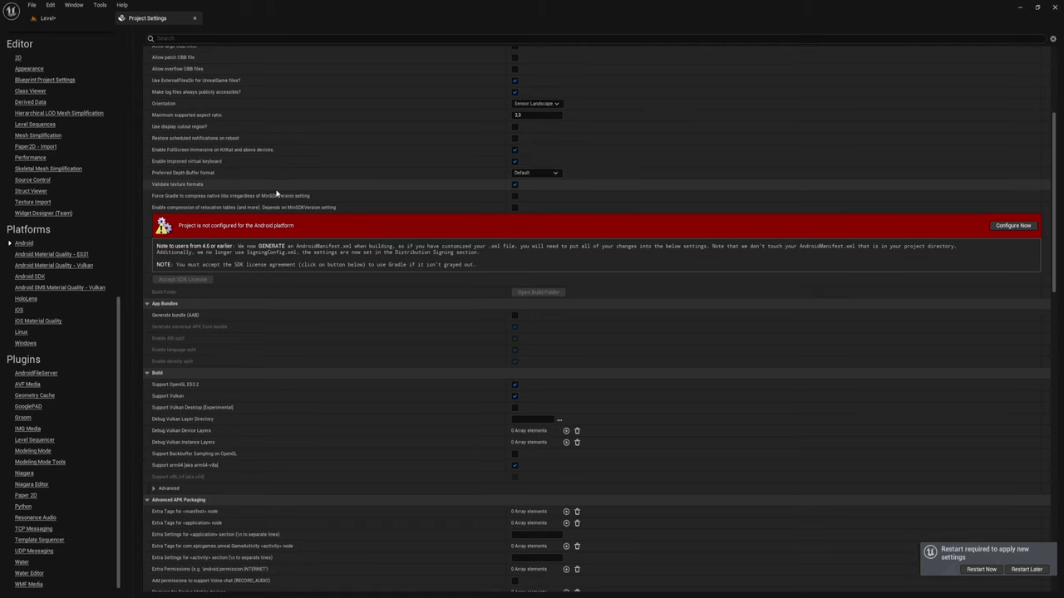
scroll(307, 193, down, 1)
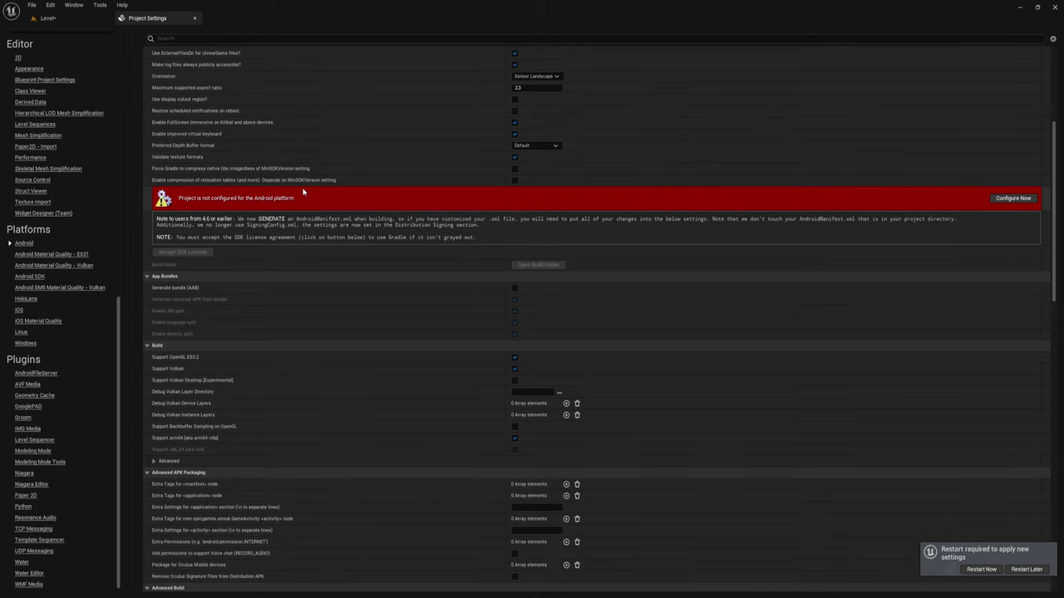
scroll(305, 193, down, 1)
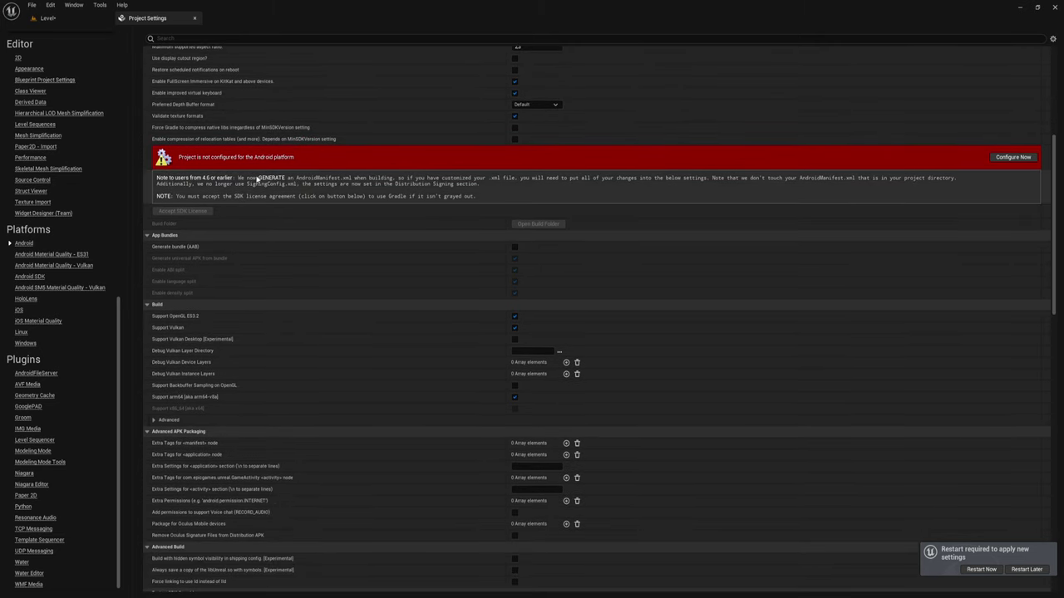
scroll(258, 179, down, 1)
scroll(257, 178, down, 1)
scroll(256, 179, down, 1)
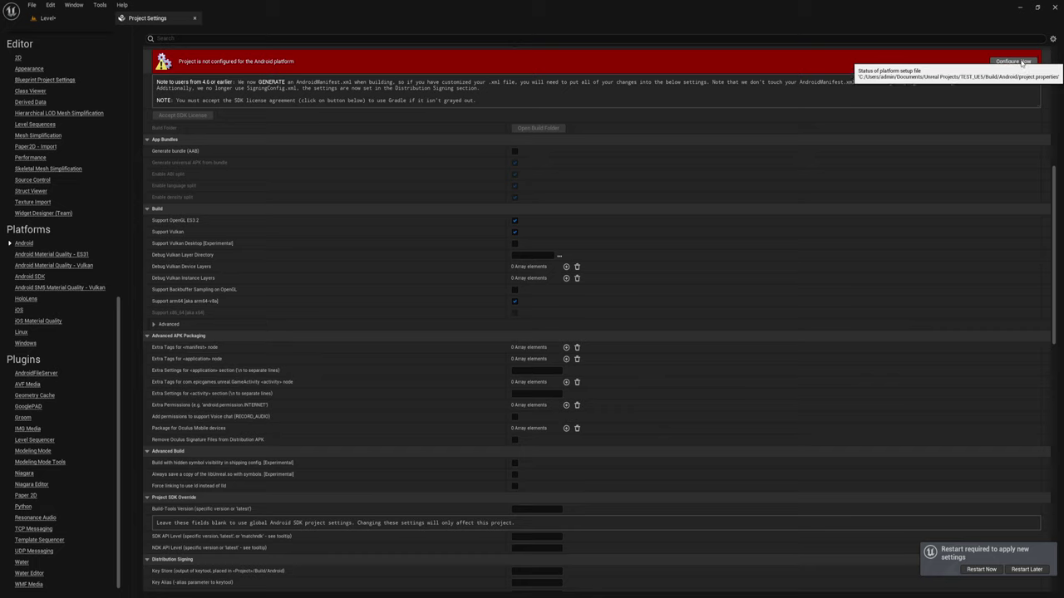
Step: Use Configure Now on the 'Project is not configured for the Android platform' banner
click(1019, 61)
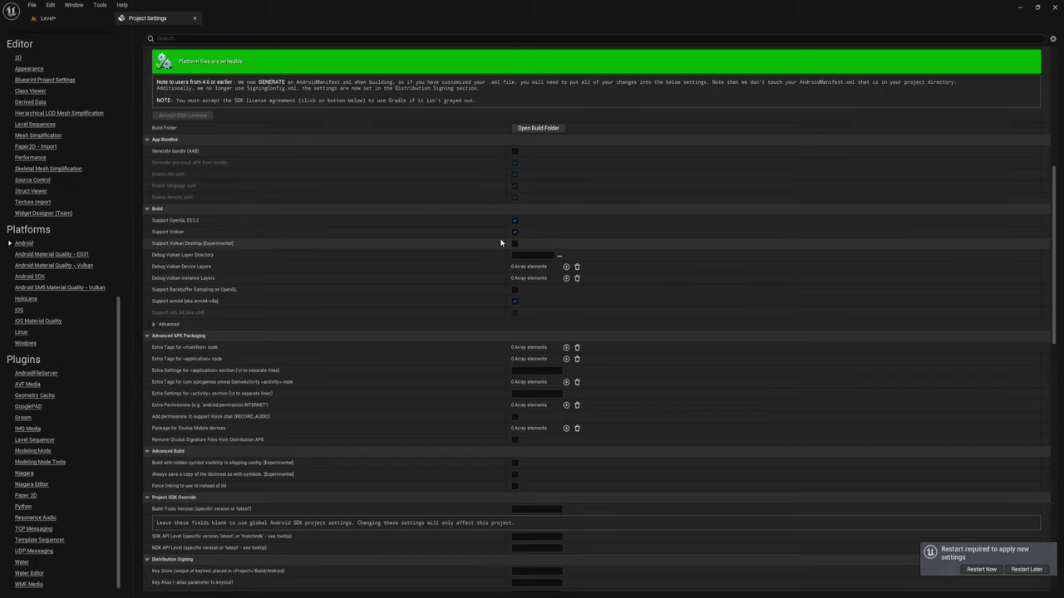
scroll(179, 235, down, 2)
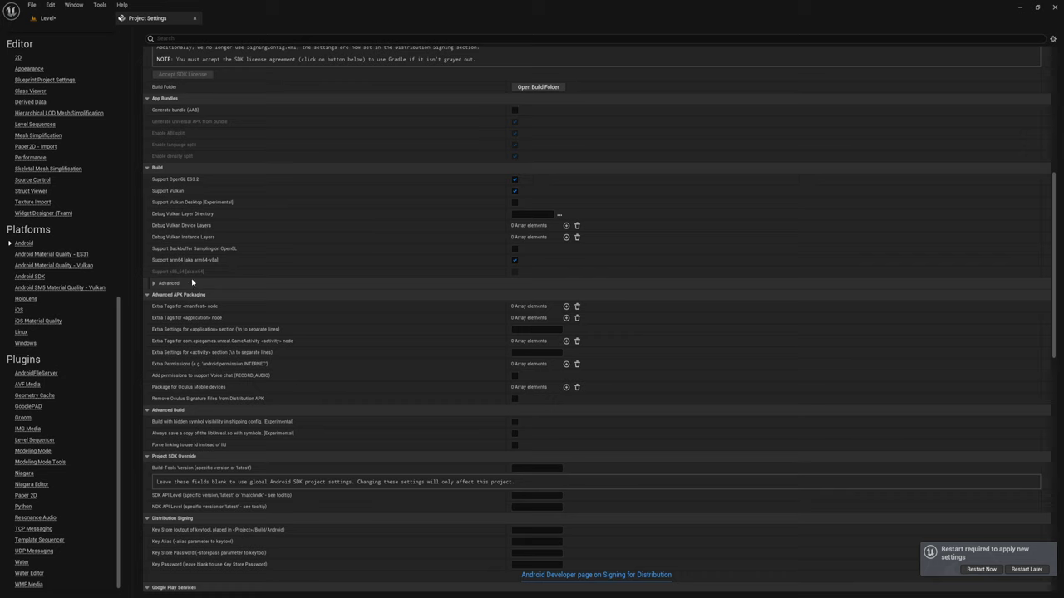
scroll(249, 204, down, 1)
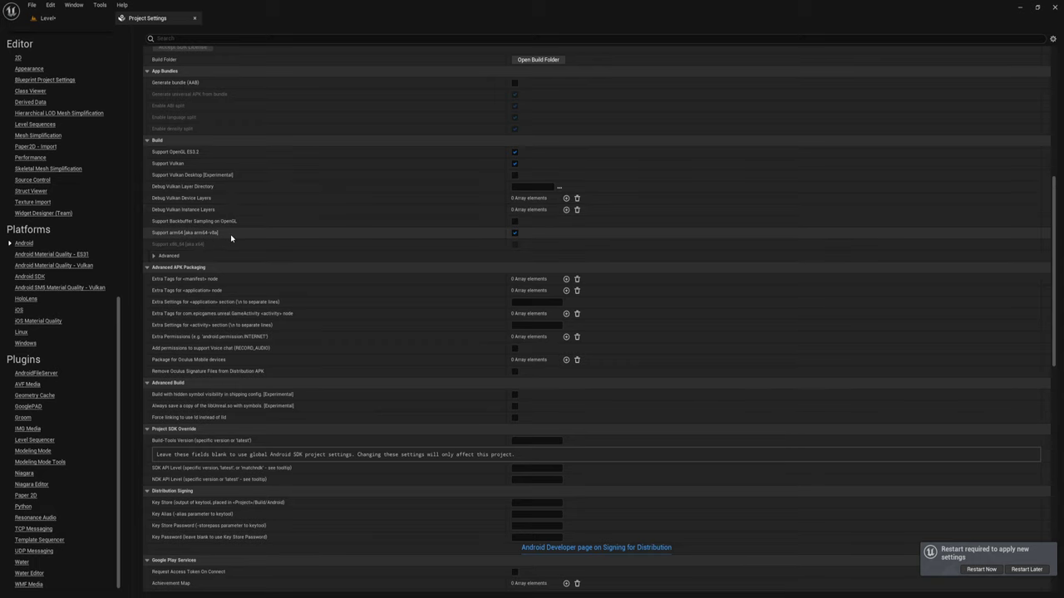
Step: Expand Build's Advanced options and scroll through Advanced APK Packaging toward Google Play Services
click(154, 255)
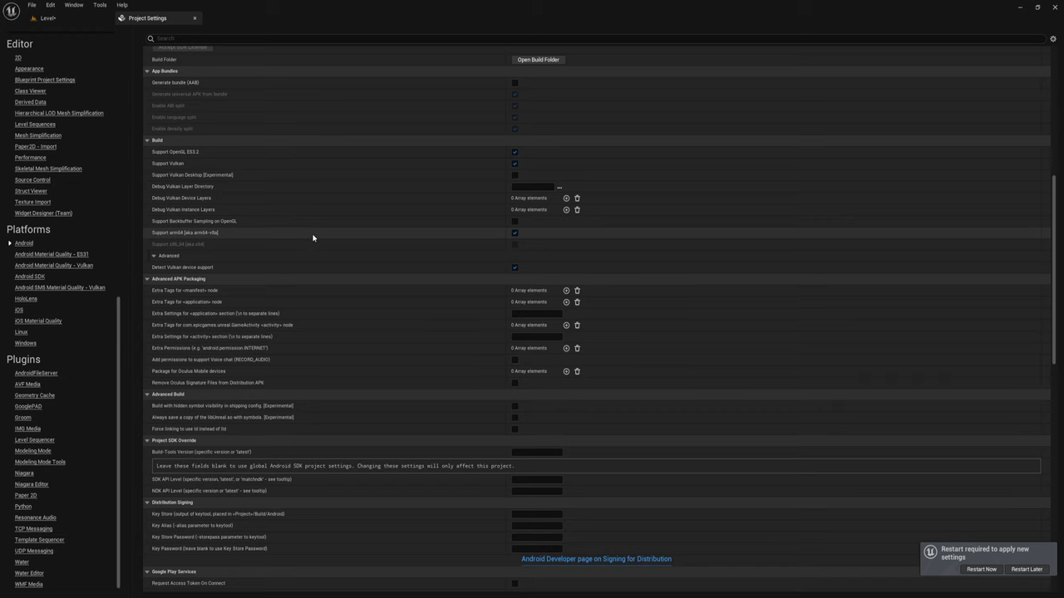
scroll(262, 219, down, 3)
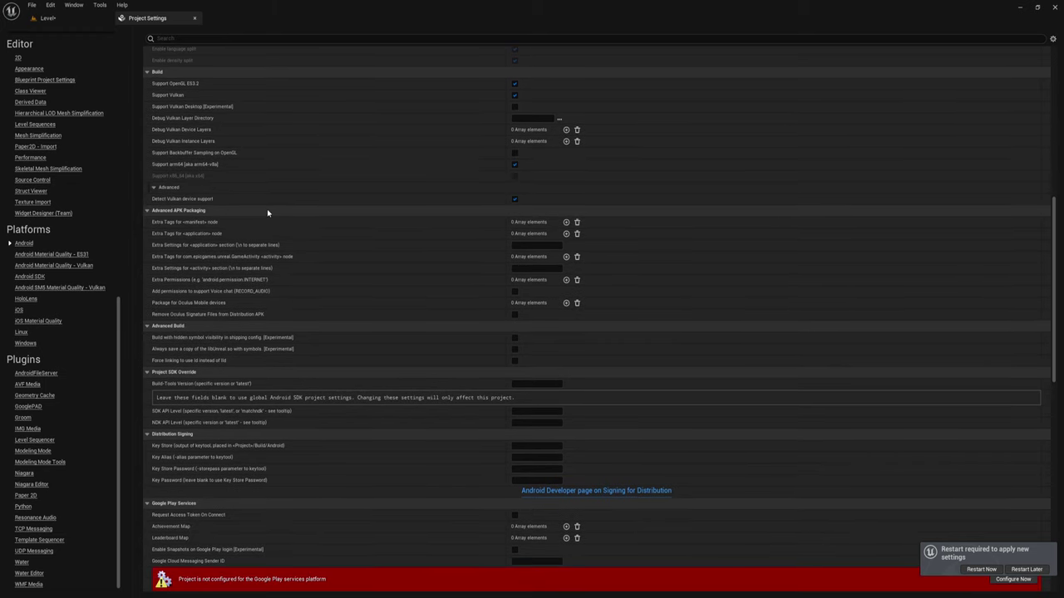
scroll(267, 208, down, 1)
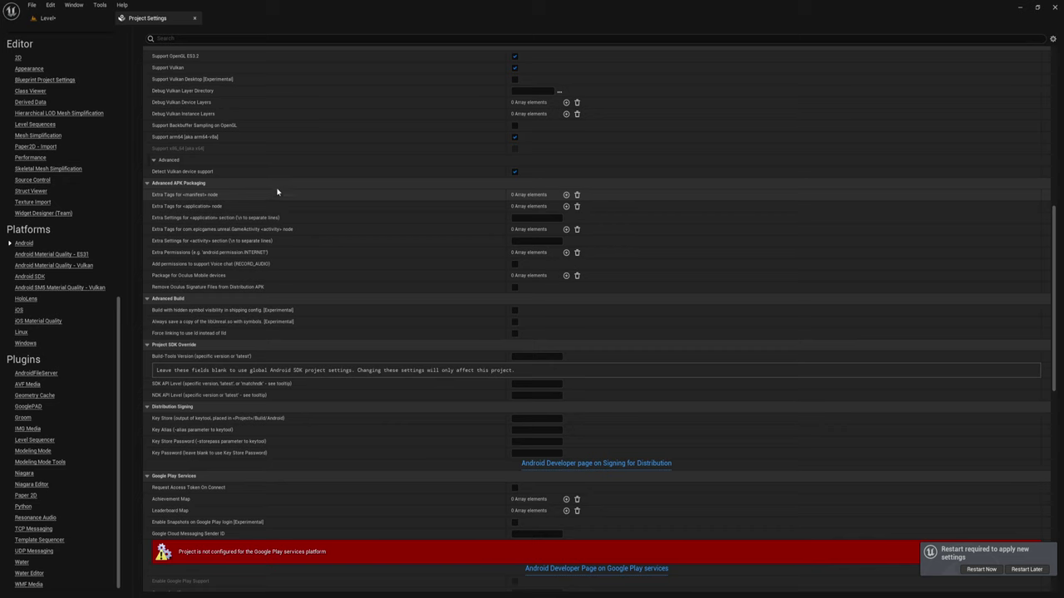
scroll(287, 193, down, 2)
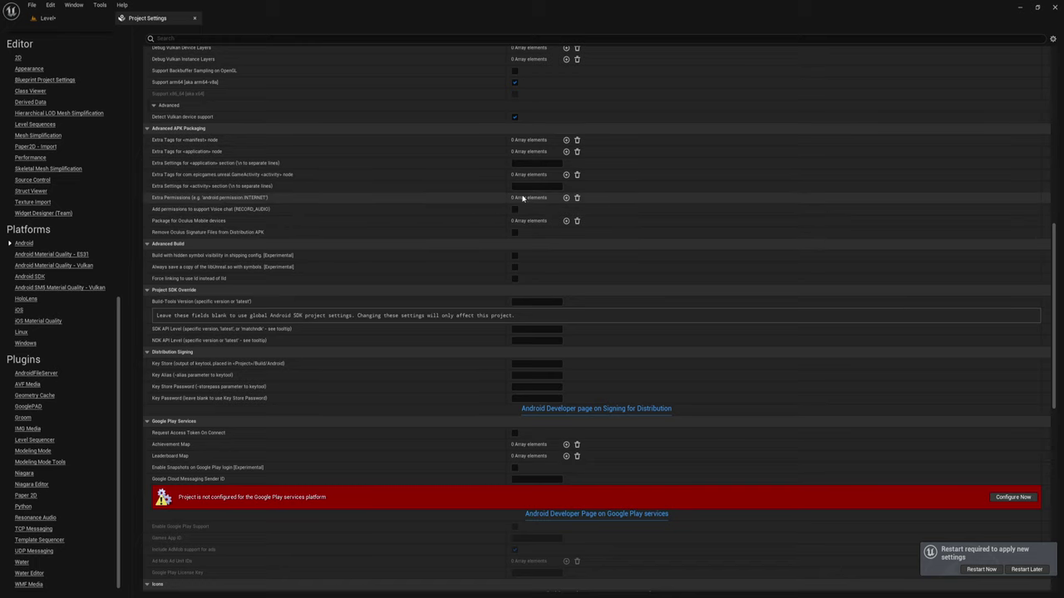
Step: Add an Index [0] element to Extra Permissions and leave its entry blank
click(565, 198)
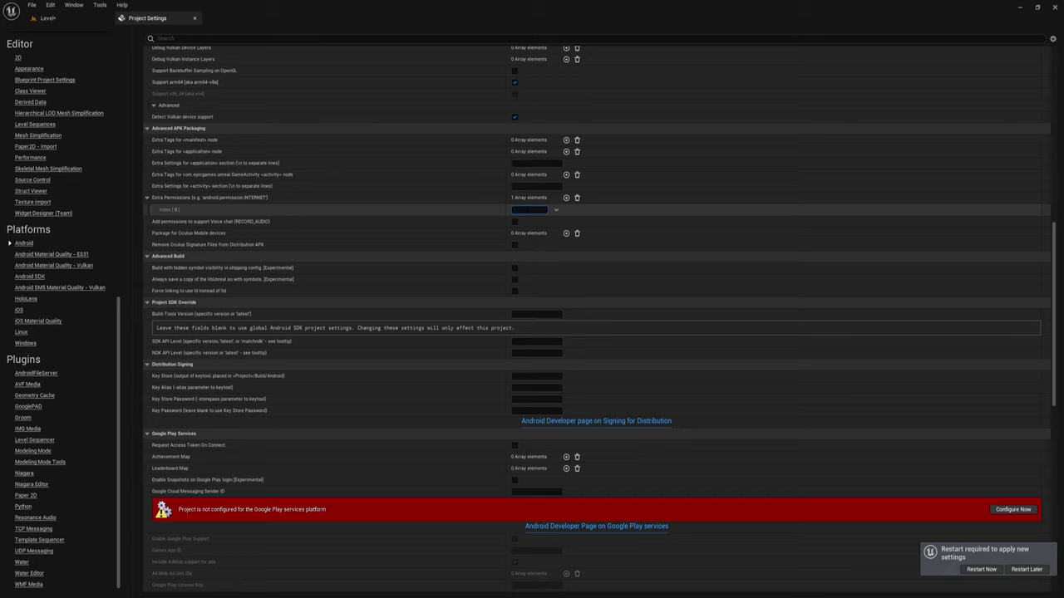
key(BackSpace)
text(and)
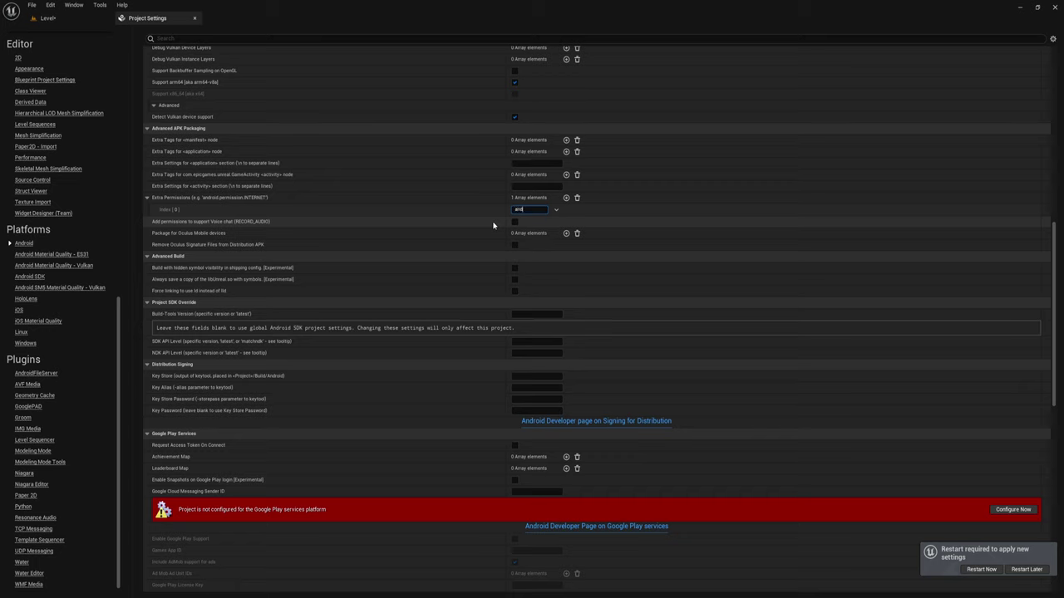
key(ctrl+a)
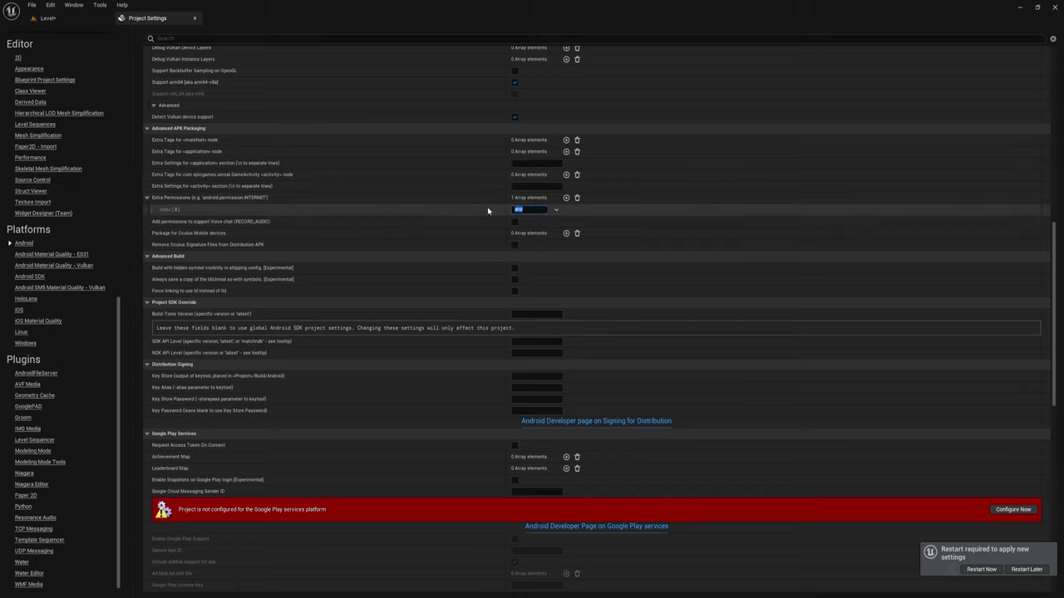
key(BackSpace)
scroll(517, 229, down, 1)
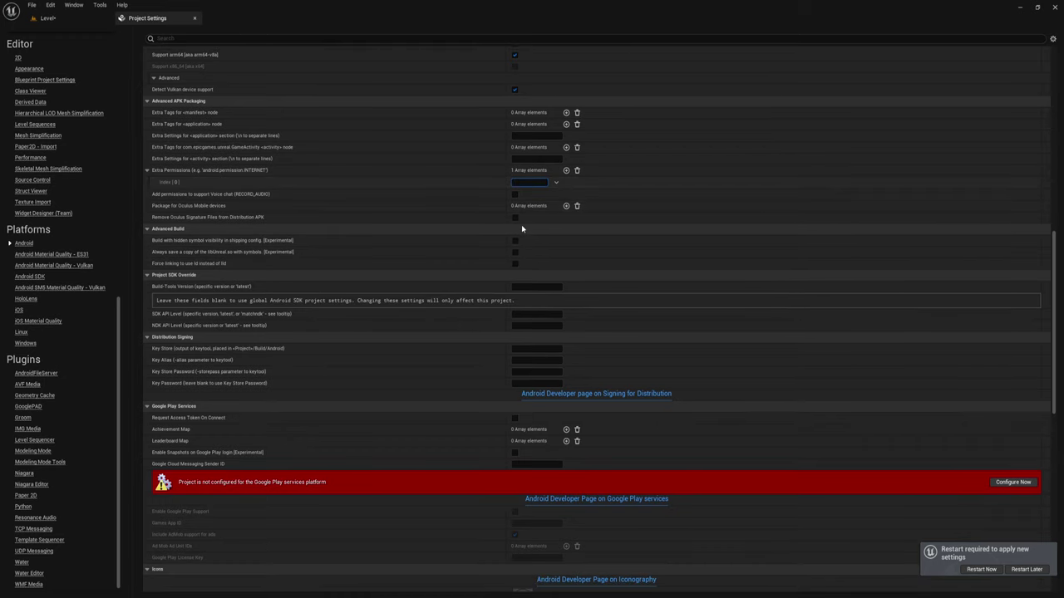
scroll(503, 218, down, 1)
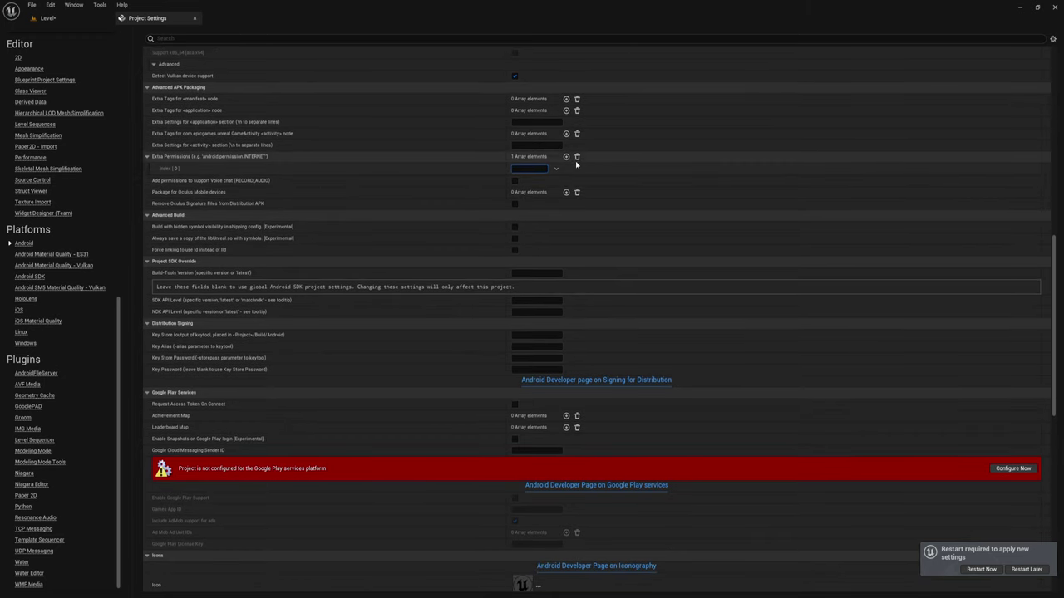
Step: Remove all Extra Permissions elements and scroll down to the Google Play Services section
click(577, 156)
scroll(438, 247, down, 1)
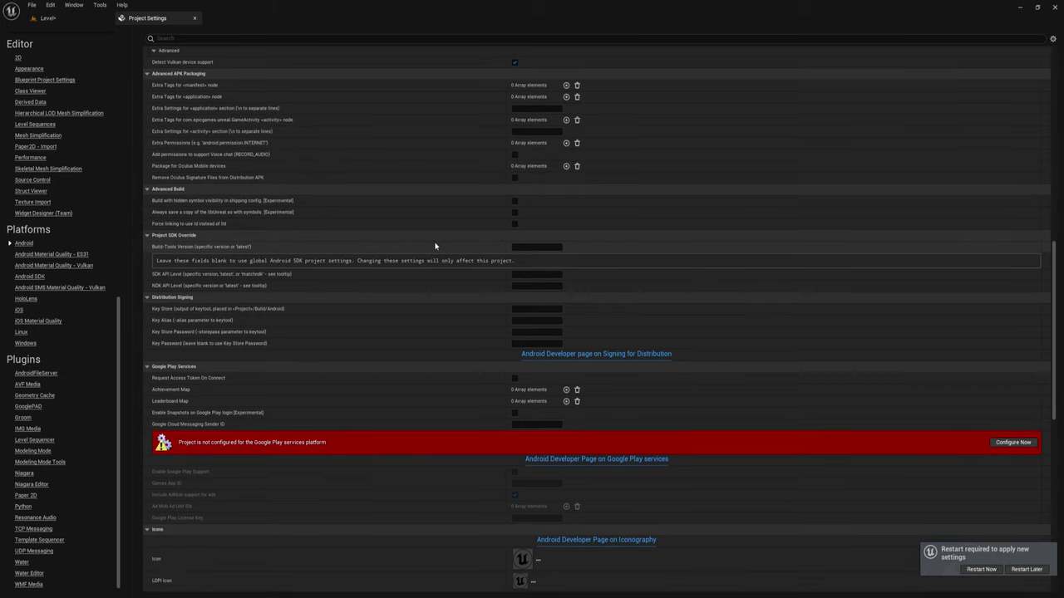
scroll(438, 207, down, 2)
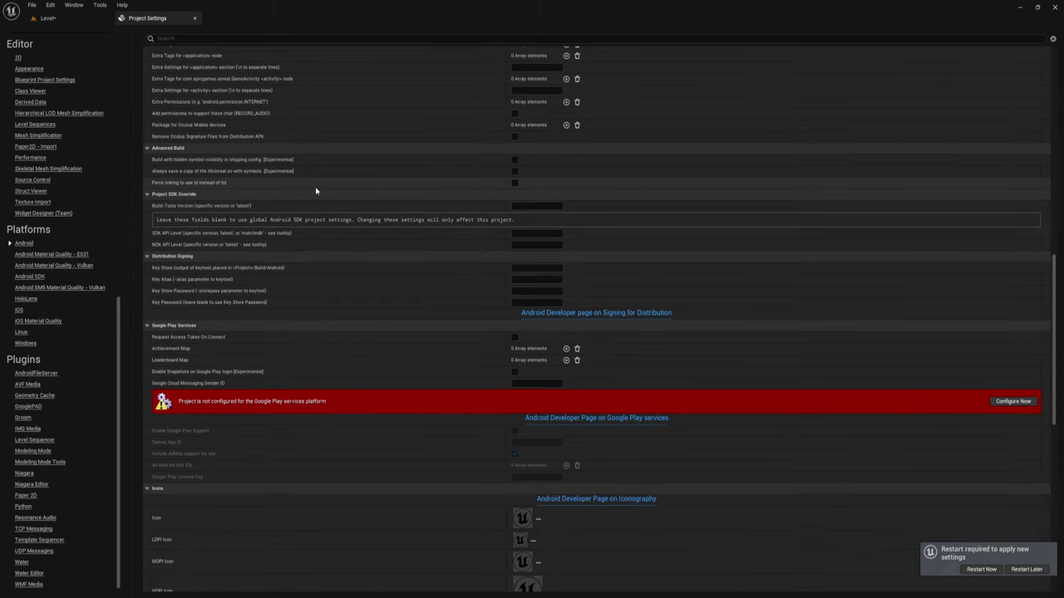
scroll(316, 191, down, 1)
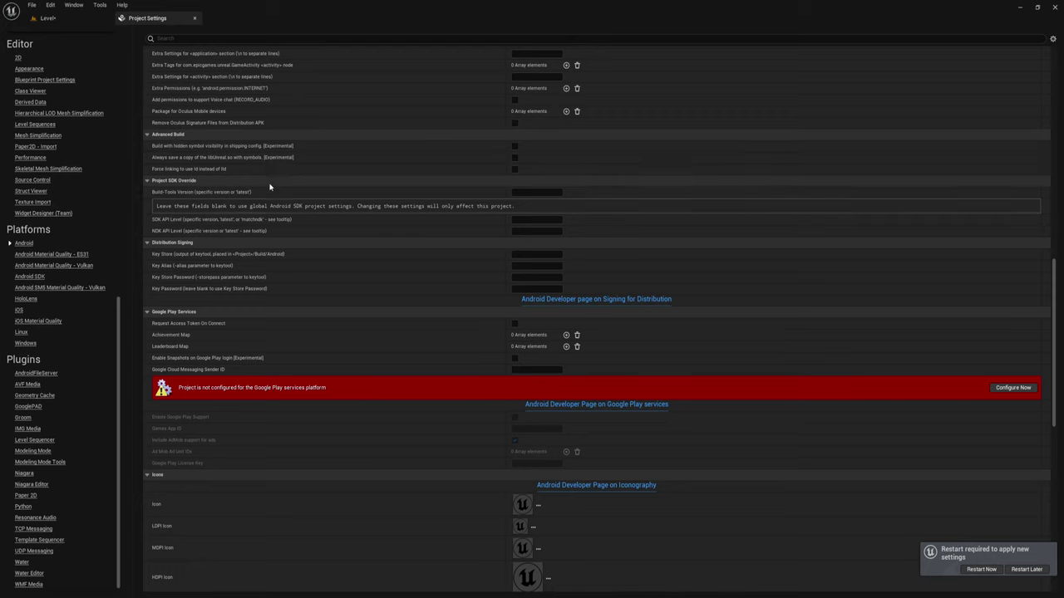
scroll(297, 240, down, 1)
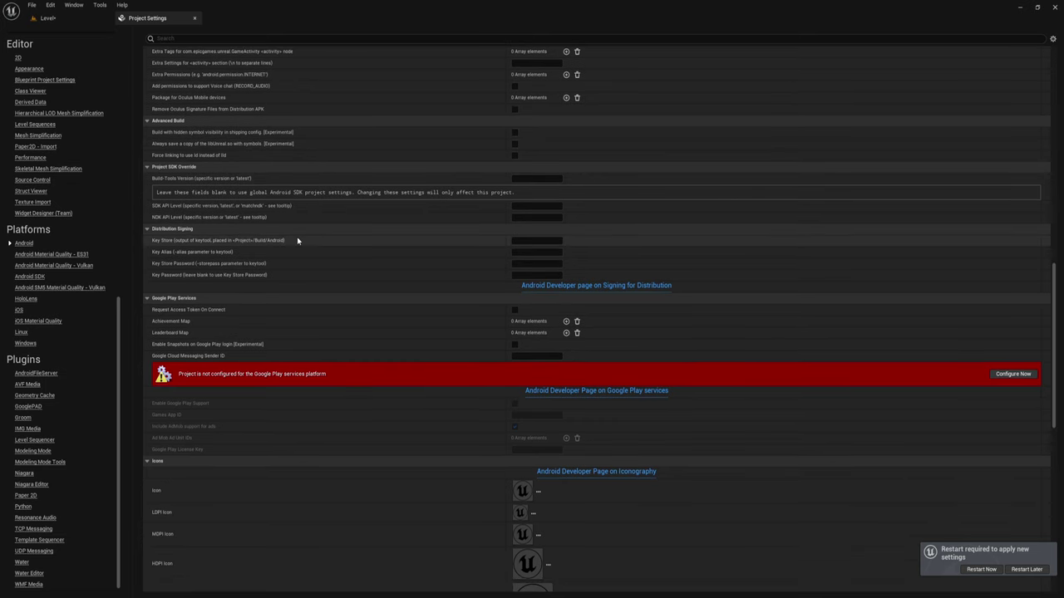
scroll(297, 241, down, 2)
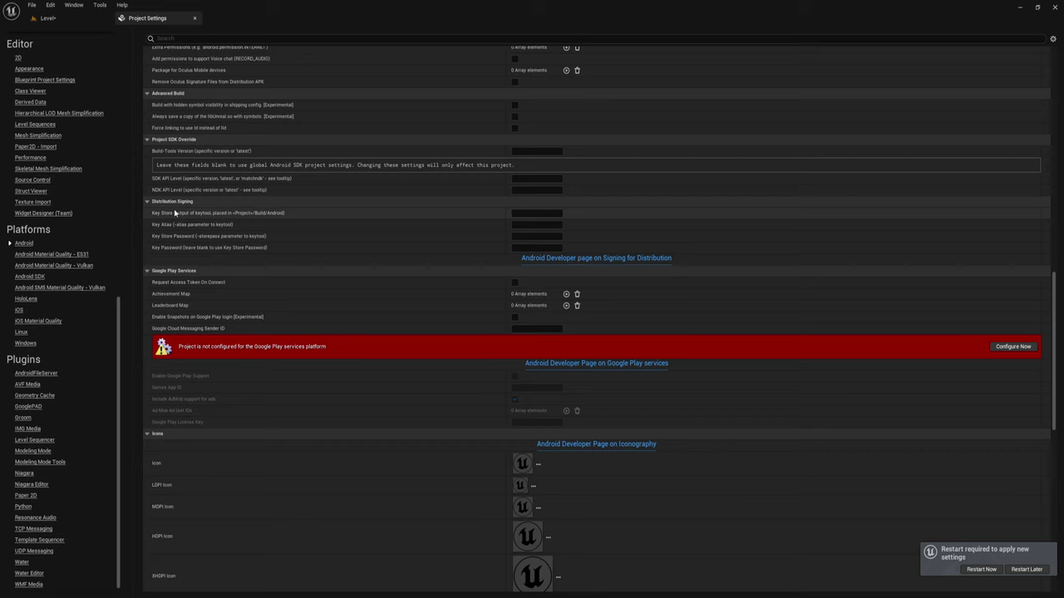
scroll(212, 225, down, 2)
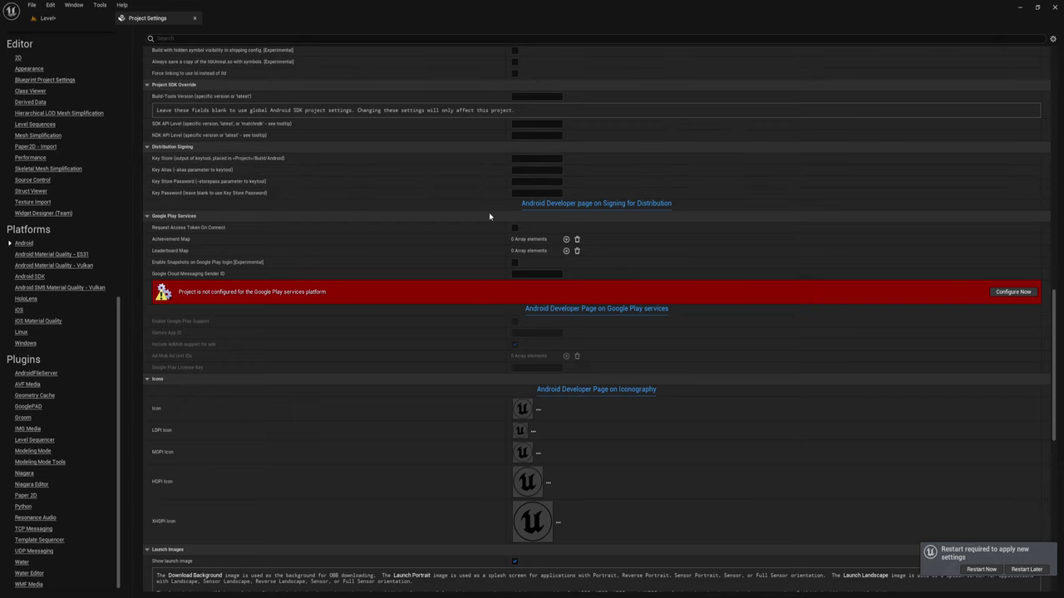
scroll(486, 216, down, 3)
scroll(451, 207, down, 1)
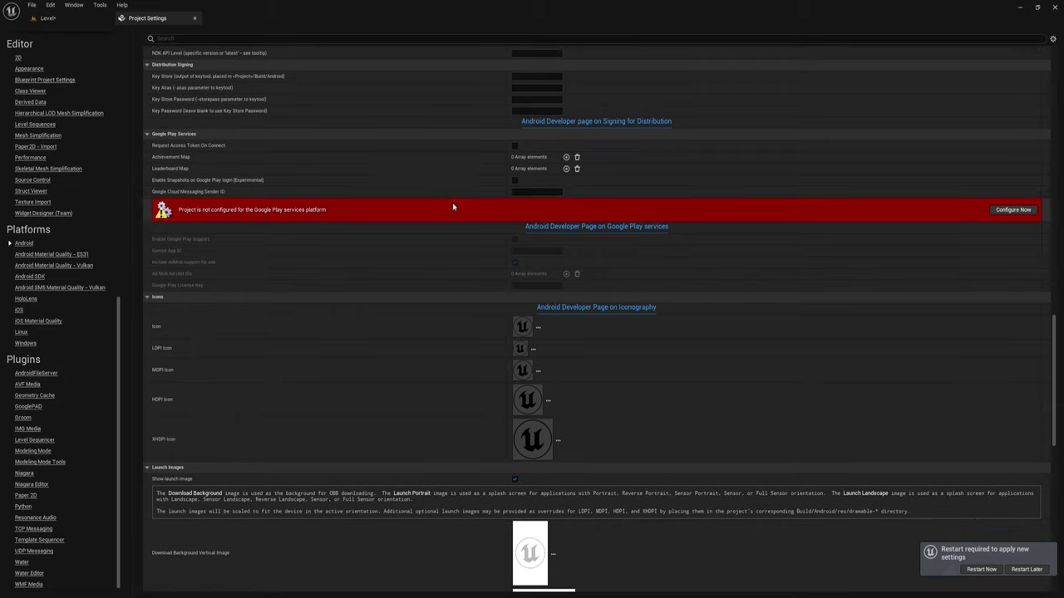
scroll(421, 183, down, 1)
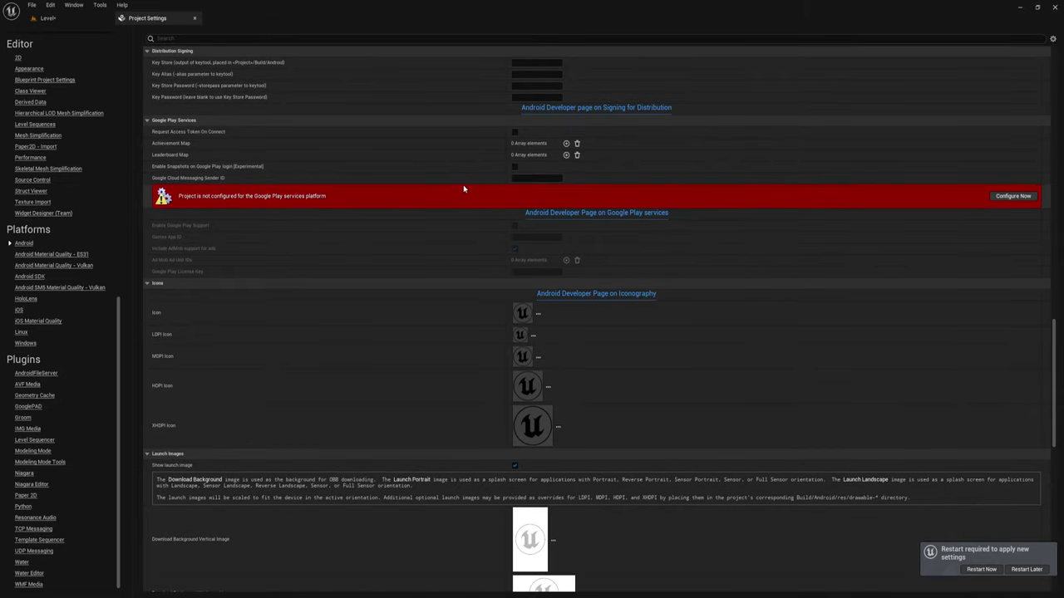
scroll(415, 186, down, 2)
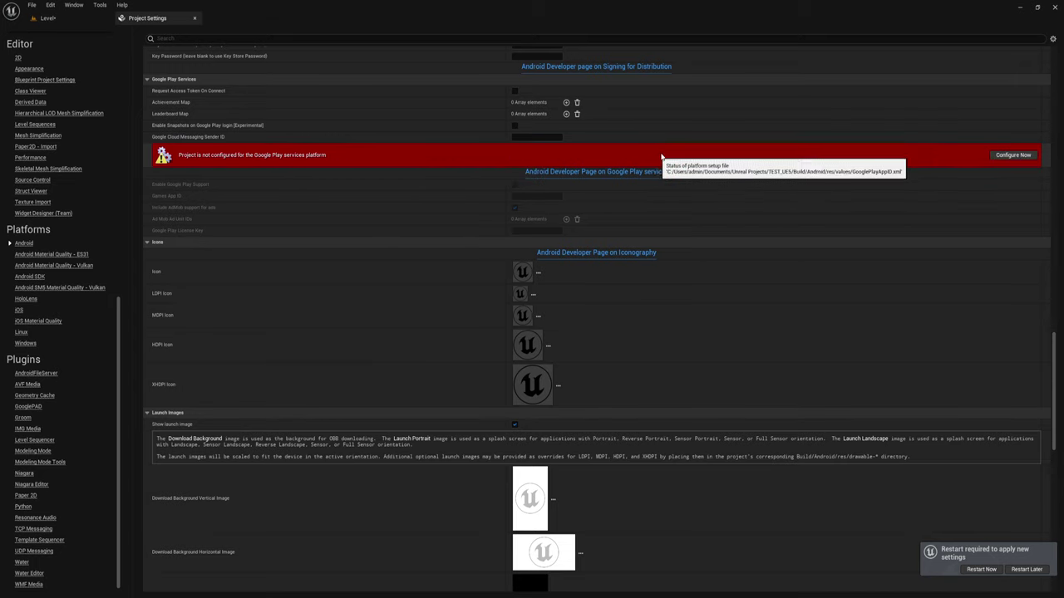
Step: Make the Google Play platform files writable via Configure Now and enable Google Play Support
click(1007, 157)
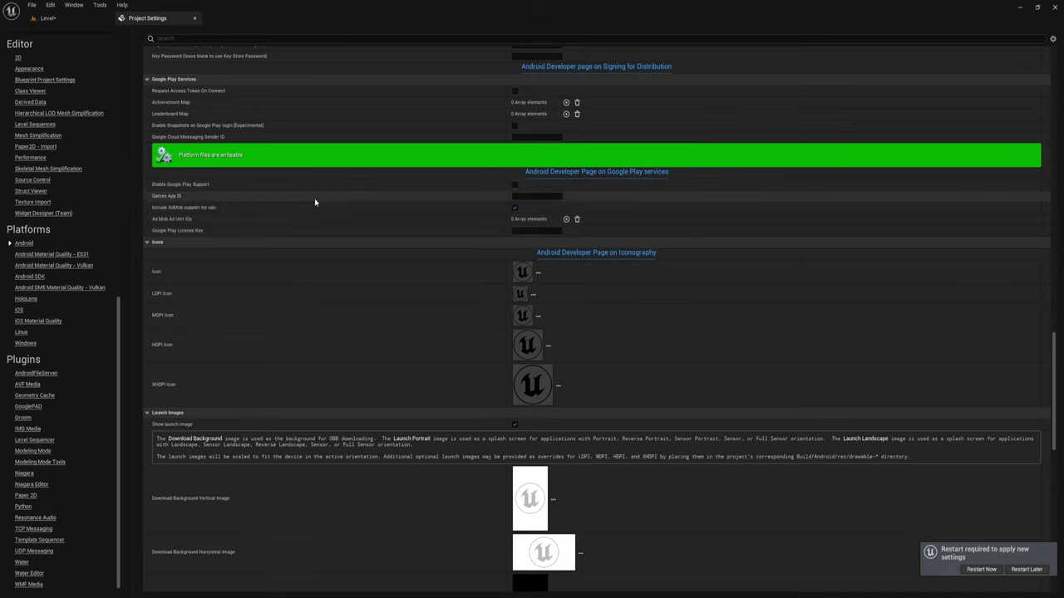
click(515, 184)
click(536, 196)
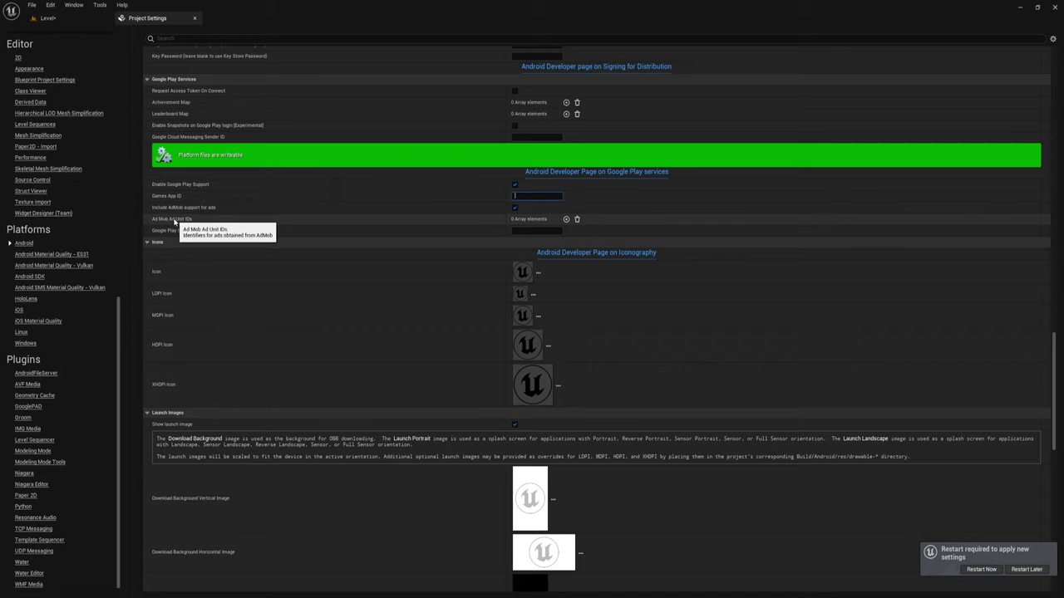
Step: Add then remove Ad Mob ad unit IDs, turn Google Play support off, and reach Audio/Texture Format settings
click(566, 219)
click(566, 219)
click(566, 219)
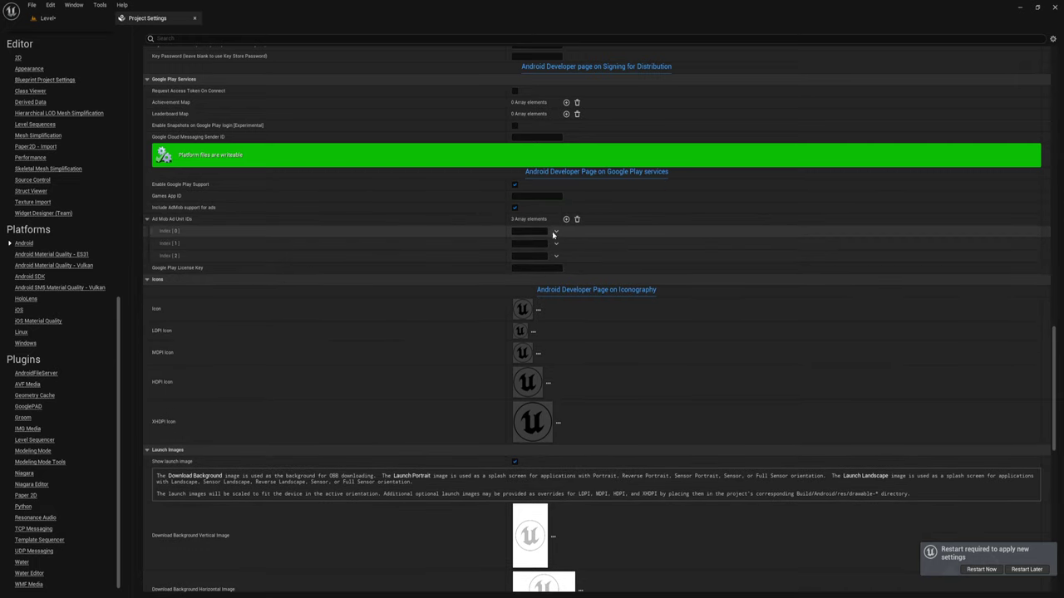
click(577, 219)
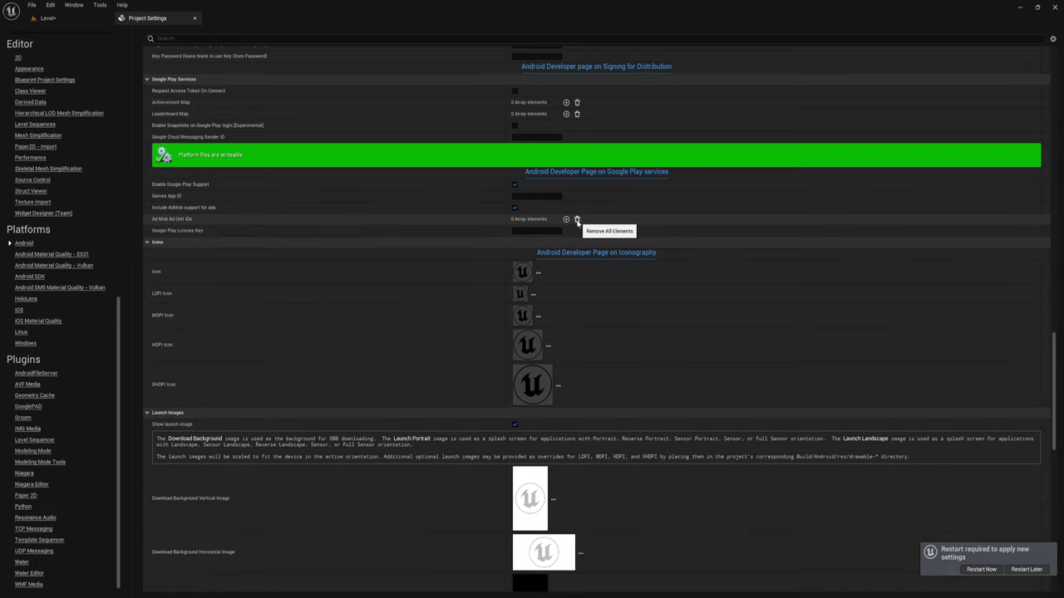
click(515, 186)
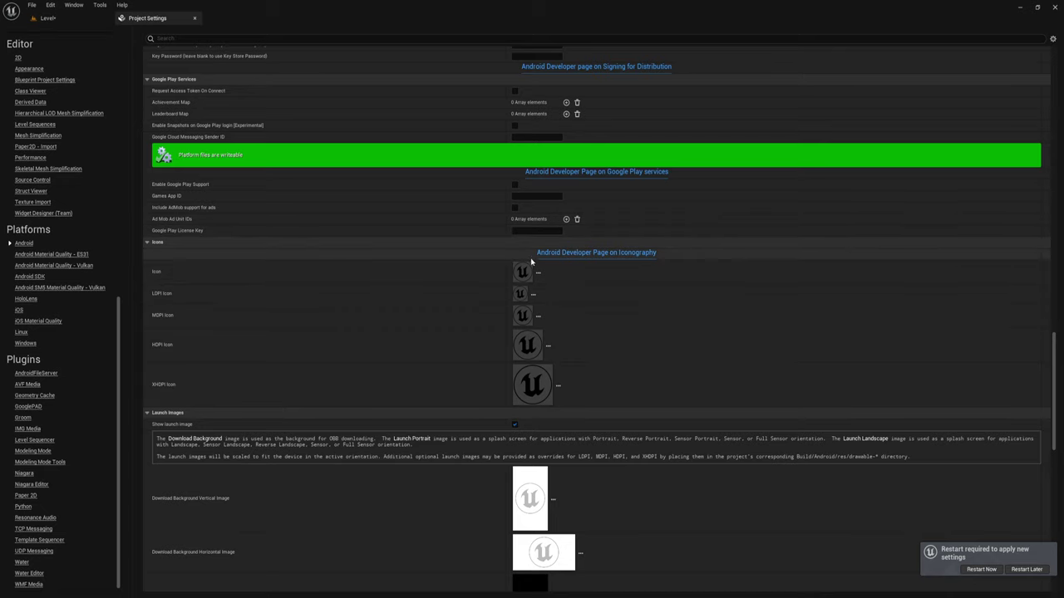
scroll(531, 261, down, 1)
scroll(531, 261, down, 1)
scroll(531, 261, down, 2)
scroll(532, 260, down, 2)
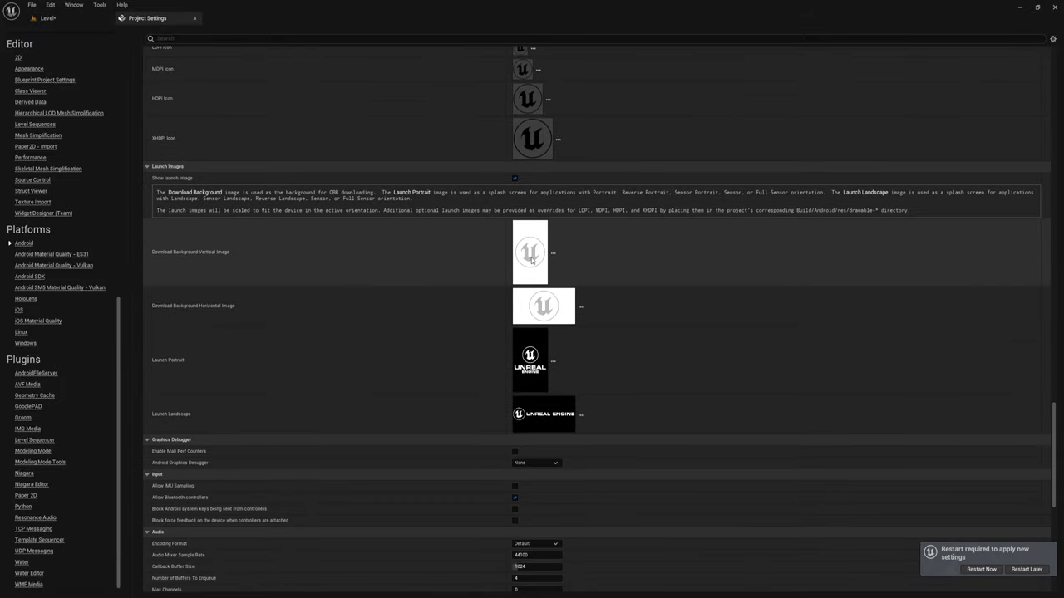
scroll(532, 259, down, 2)
scroll(531, 259, down, 1)
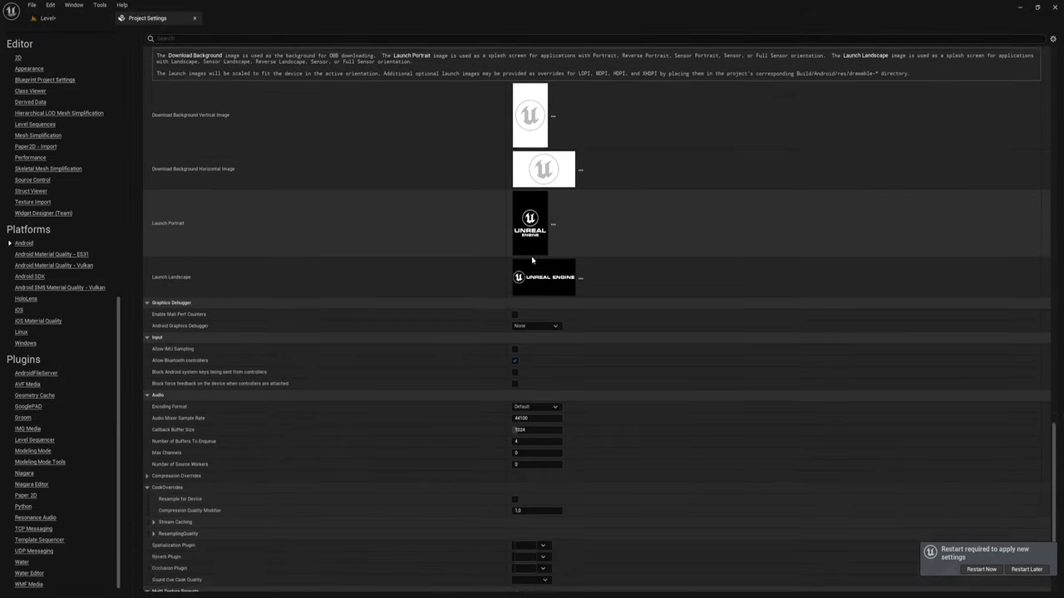
scroll(536, 258, down, 1)
scroll(536, 259, down, 1)
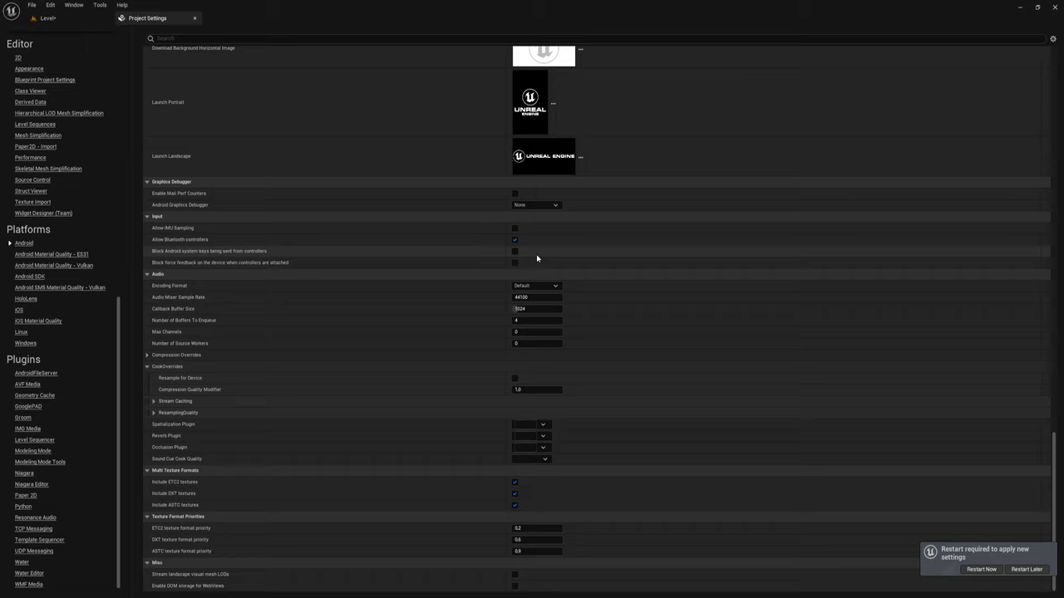
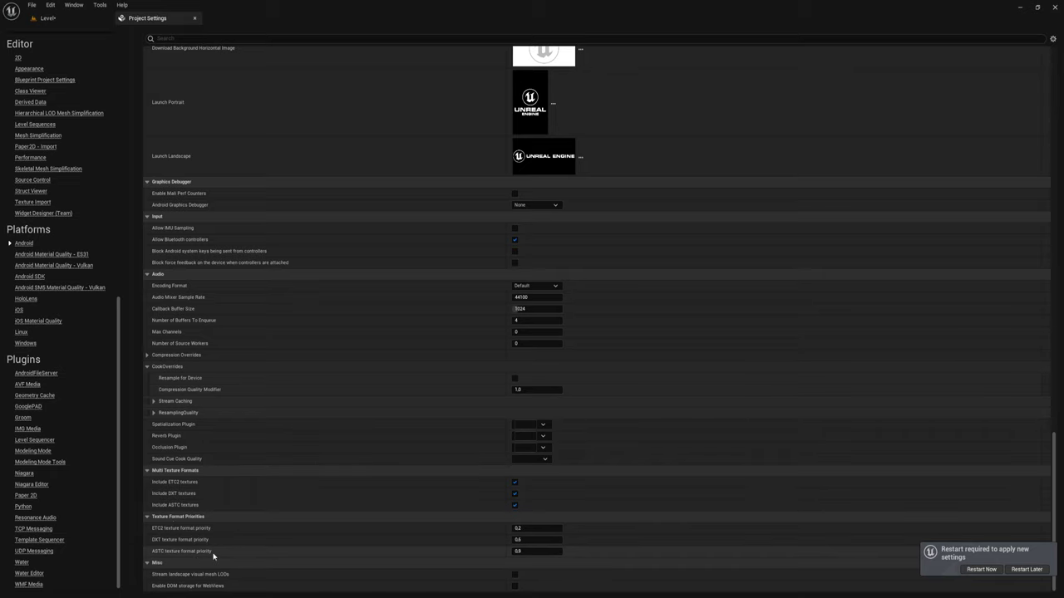
Step: Review the Android icon and launch image thumbnails in Project Settings
mouse_move(162, 554)
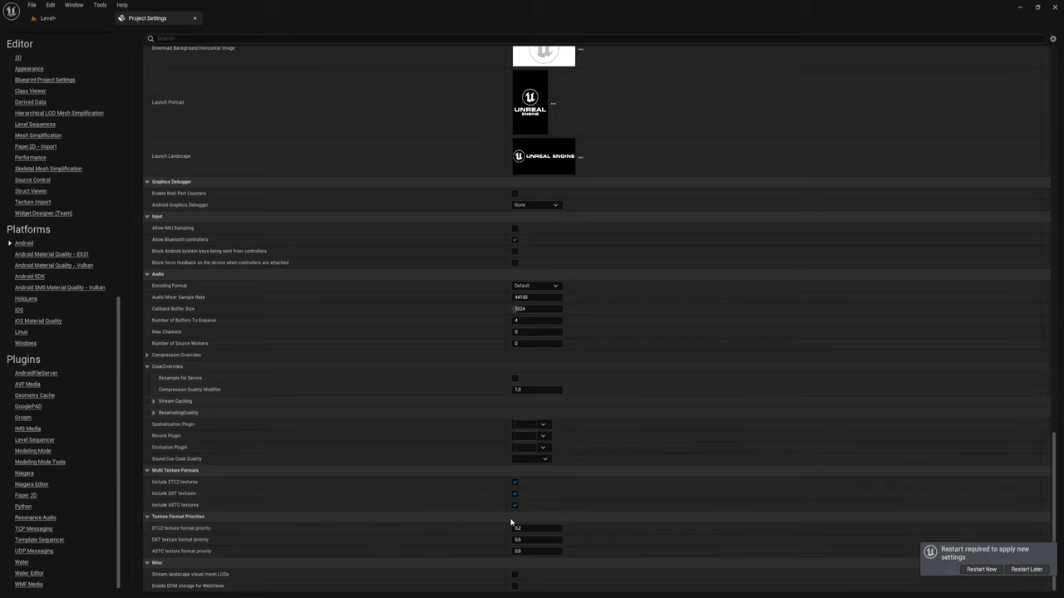
scroll(489, 462, up, 1)
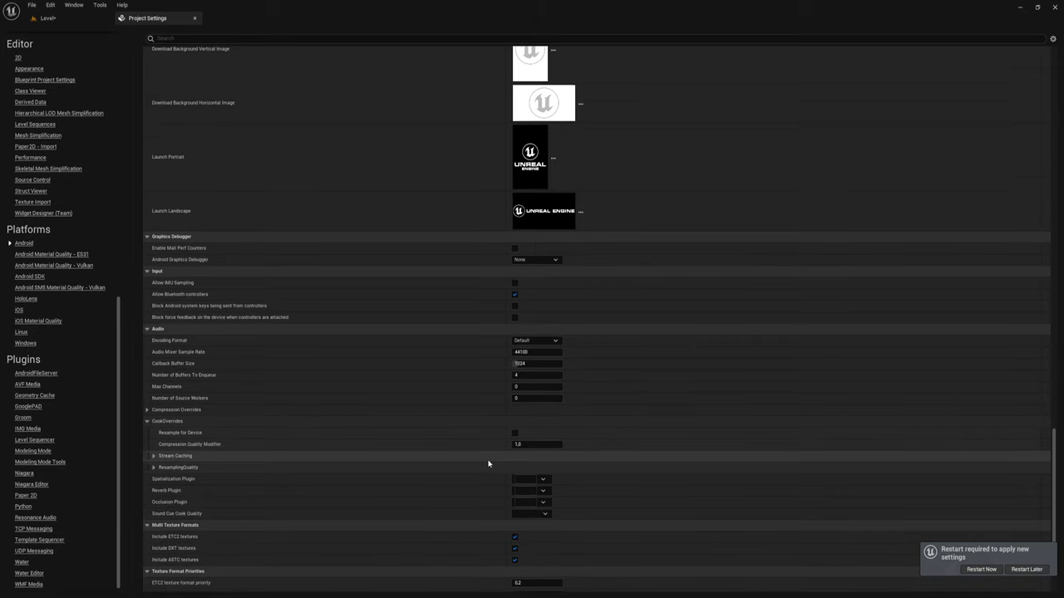
scroll(489, 462, up, 3)
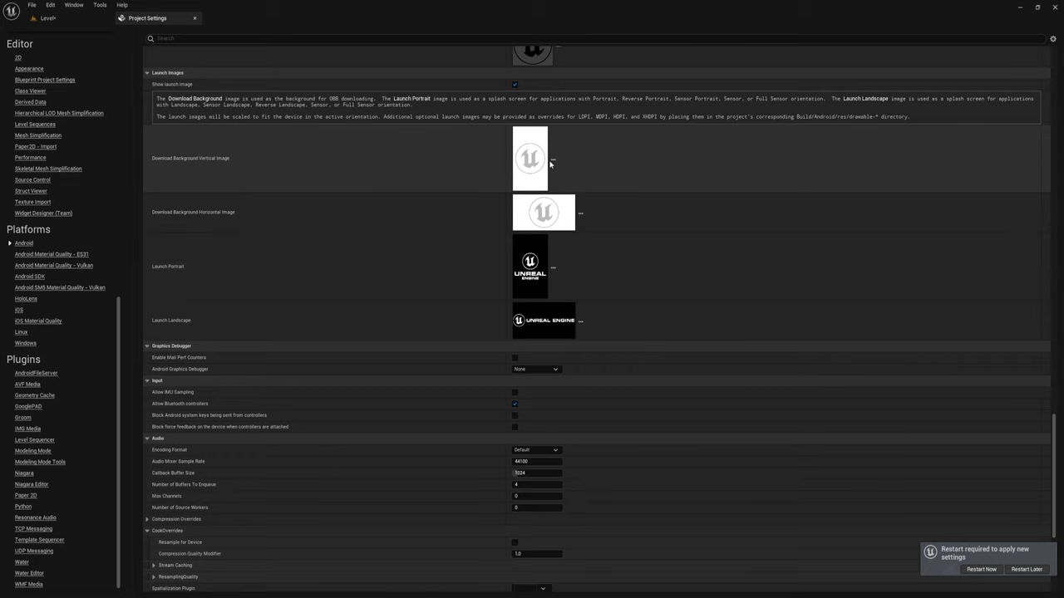
scroll(420, 254, up, 2)
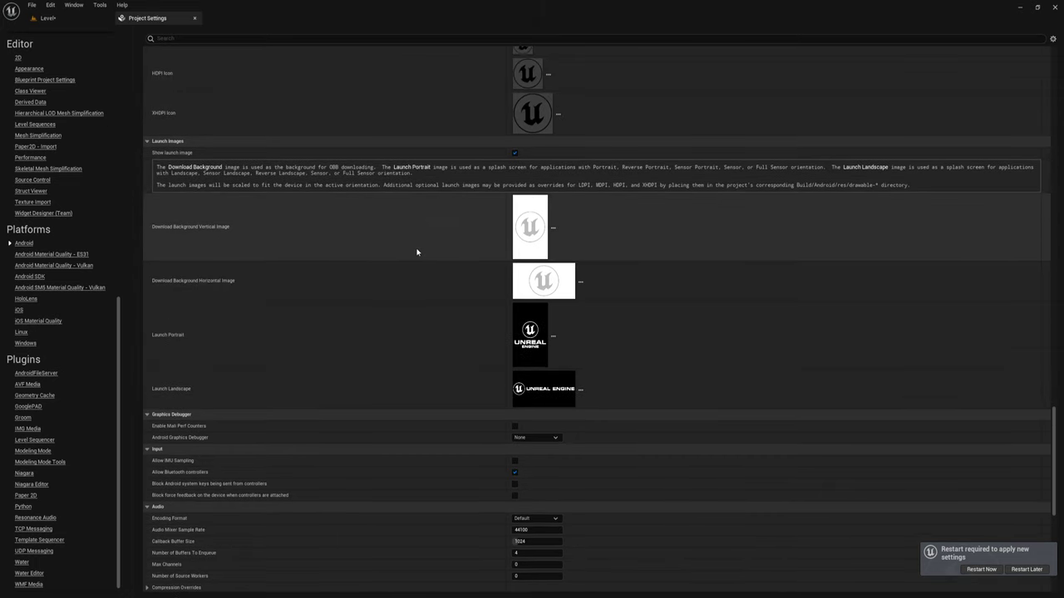
scroll(417, 252, up, 4)
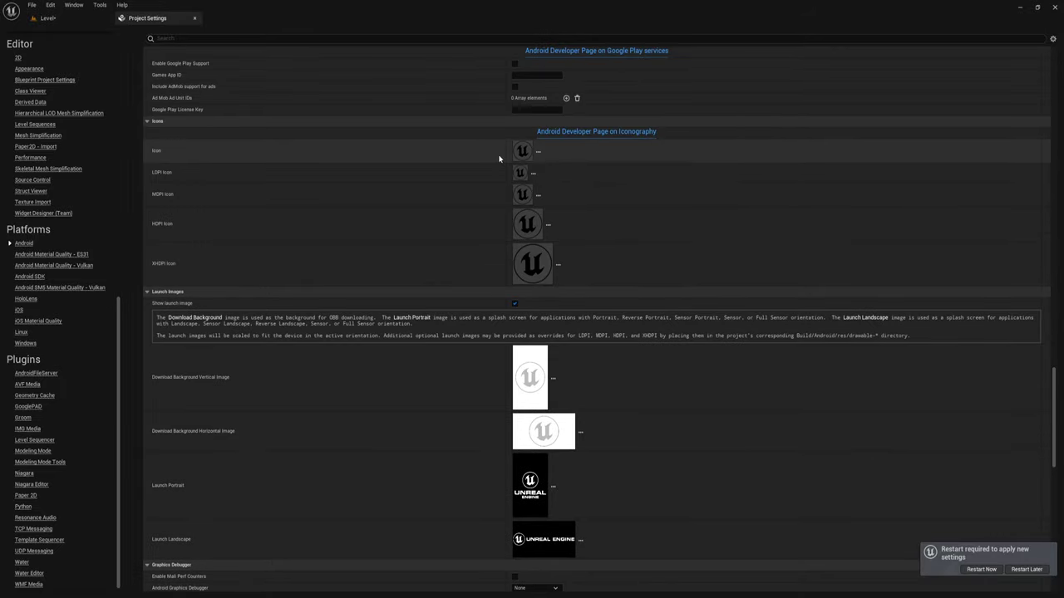
mouse_move(521, 155)
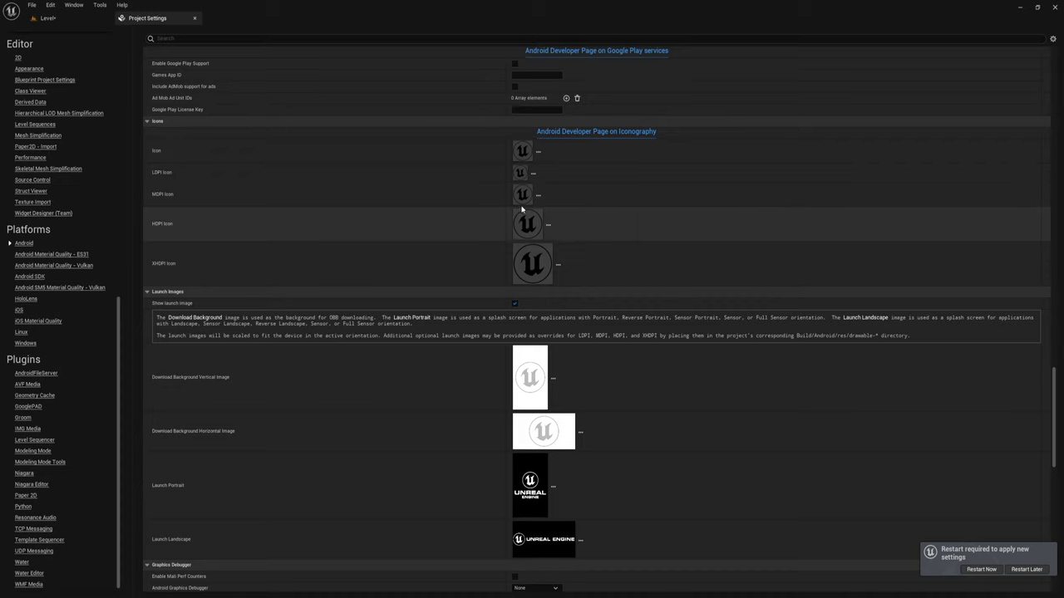
mouse_move(525, 220)
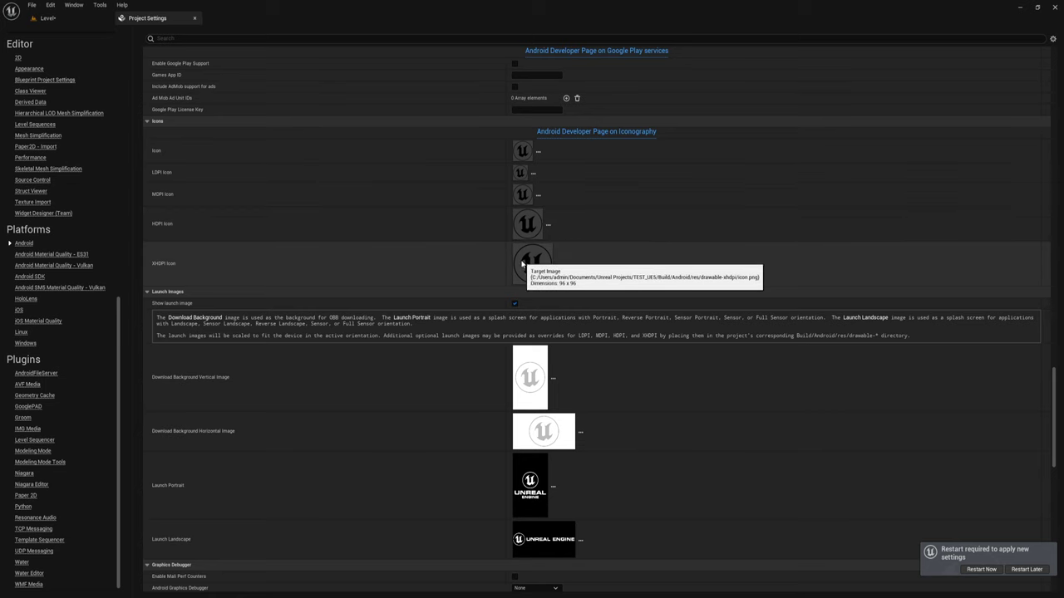
scroll(528, 214, down, 3)
scroll(529, 215, down, 2)
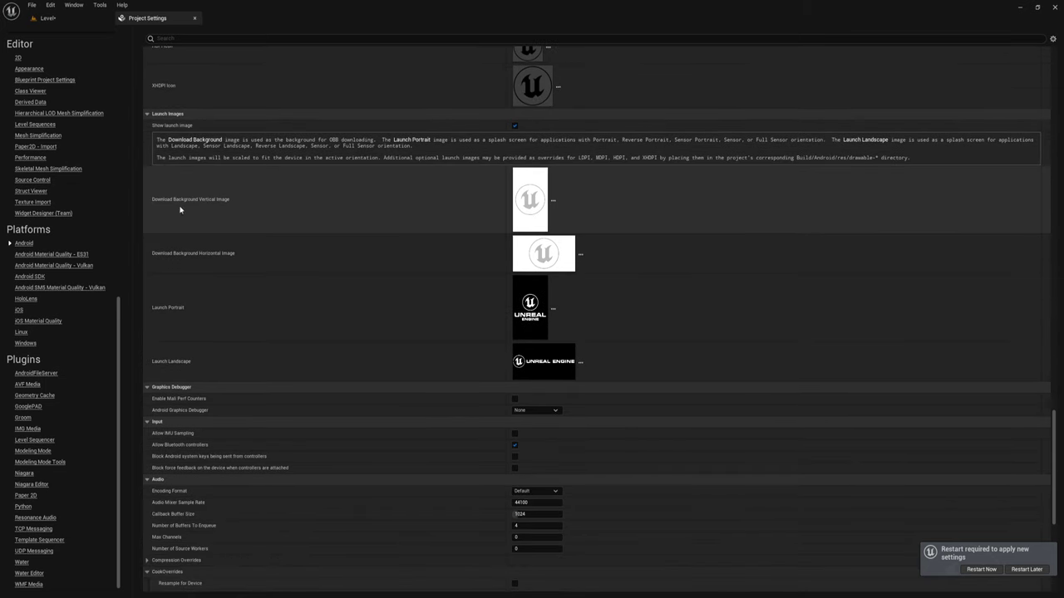
mouse_move(524, 202)
mouse_move(539, 267)
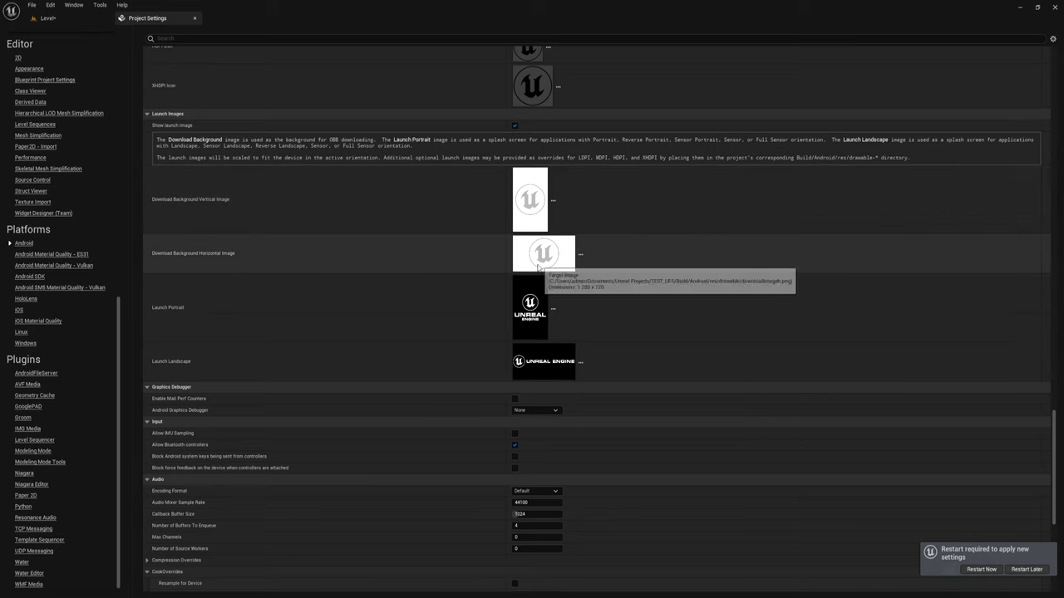
scroll(539, 262, down, 3)
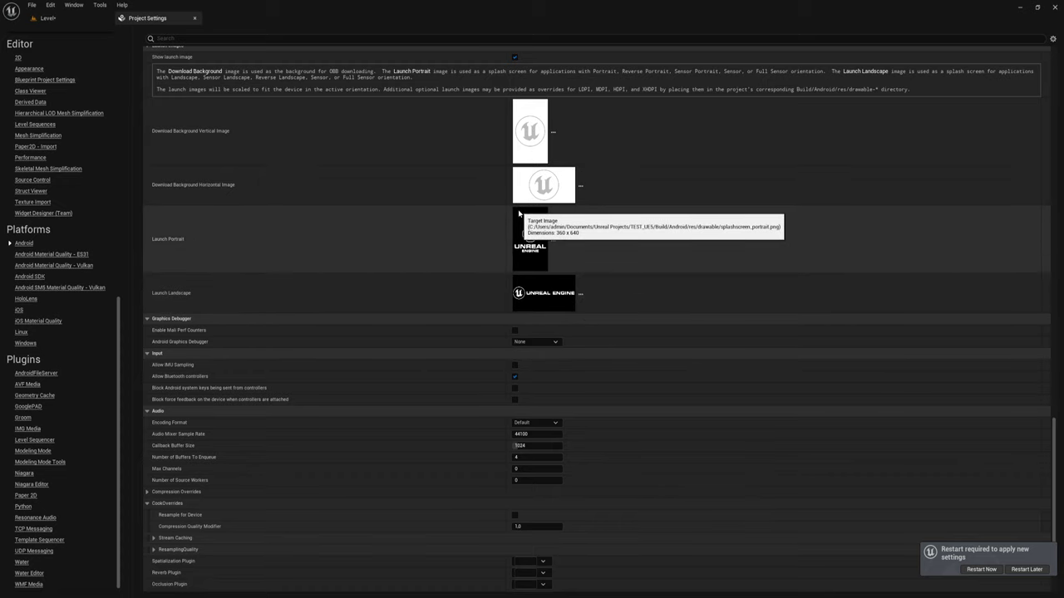
Step: Scroll up to the empty Distribution Signing fields
scroll(507, 209, up, 1)
scroll(501, 208, up, 3)
scroll(500, 208, up, 2)
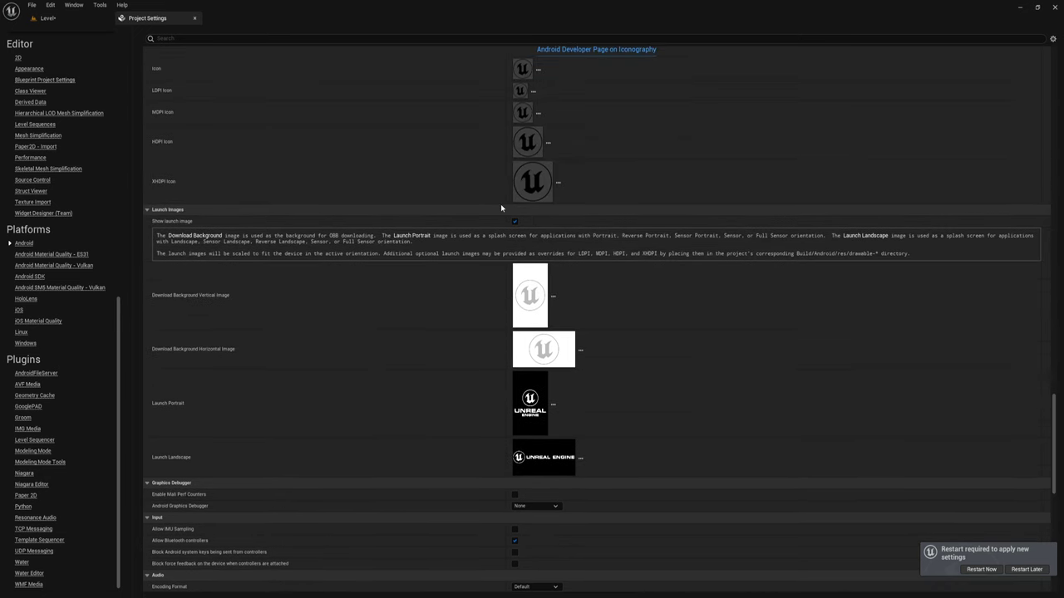
scroll(501, 206, up, 3)
scroll(500, 206, up, 3)
scroll(500, 206, up, 5)
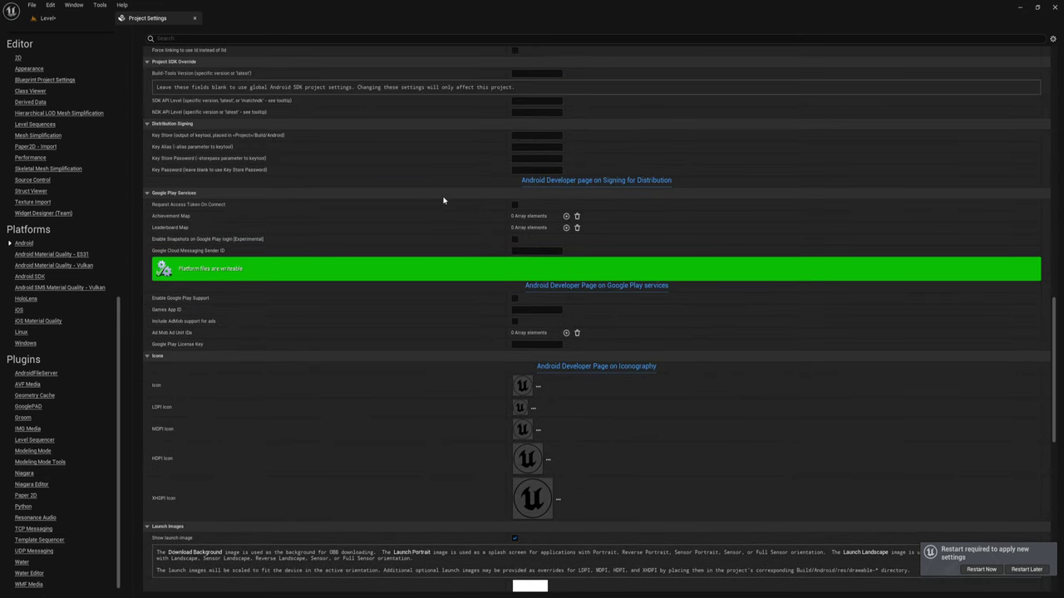
Step: Keep Distribution Signing in view and search Windows for Command Prompt
scroll(837, 162, up, 4)
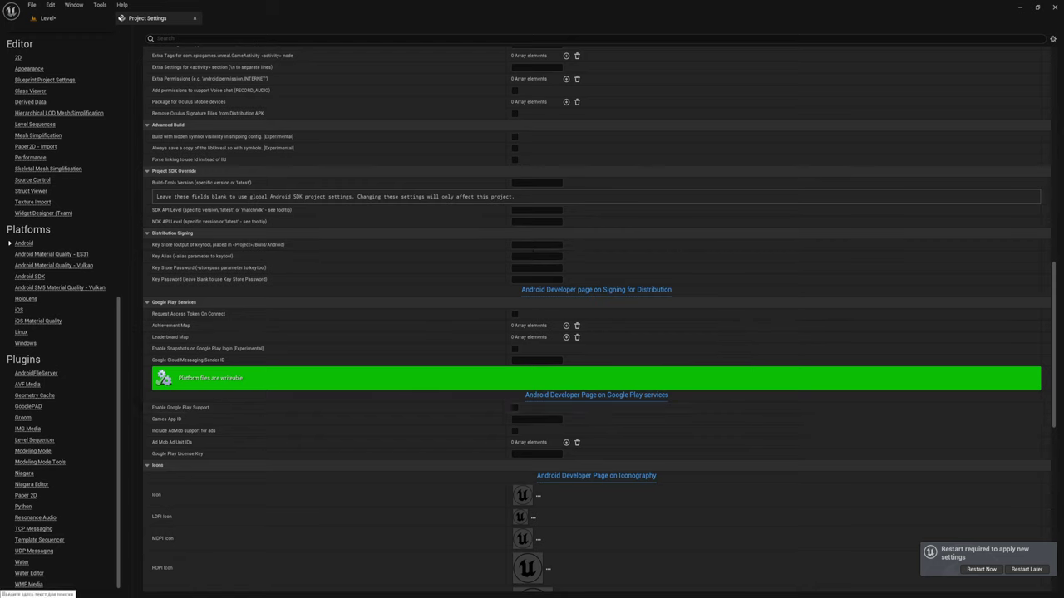
click(50, 594)
Step: Launch Command Prompt, centre it, and place Notepad++ below it
click(76, 492)
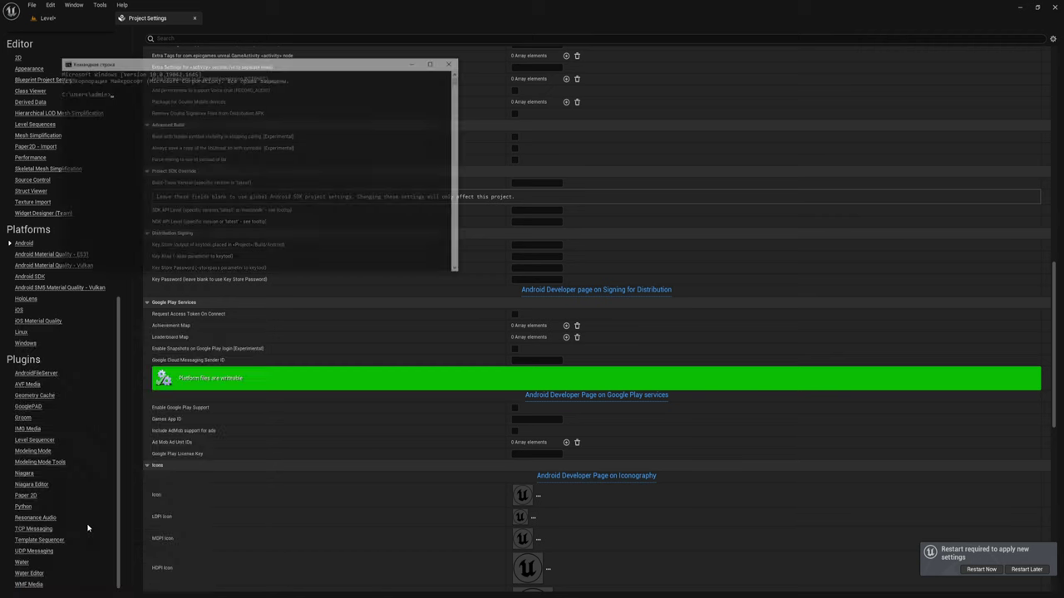
drag(254, 67, 549, 175)
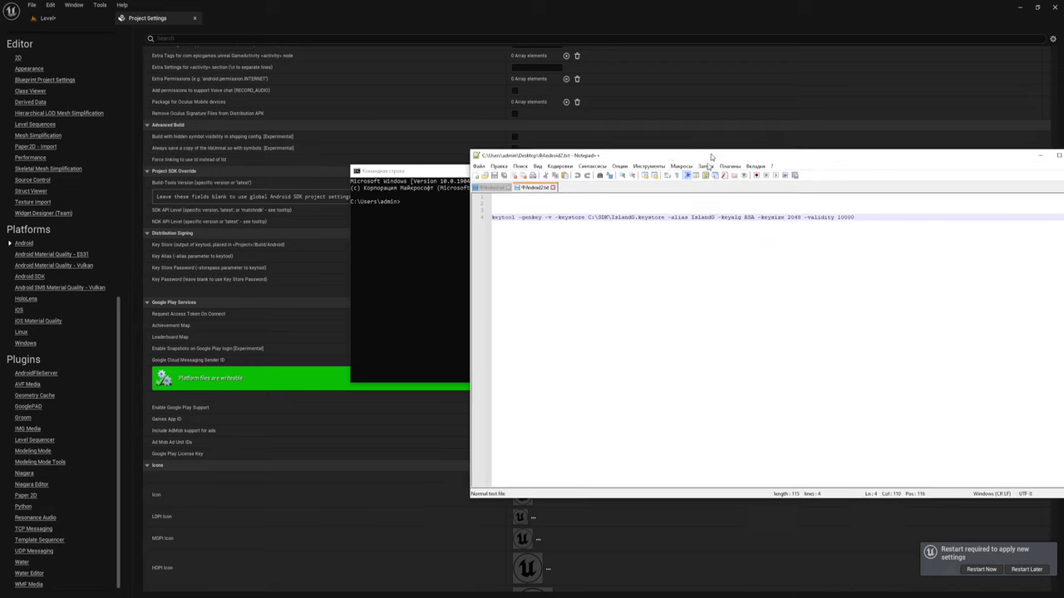
drag(707, 147, 581, 272)
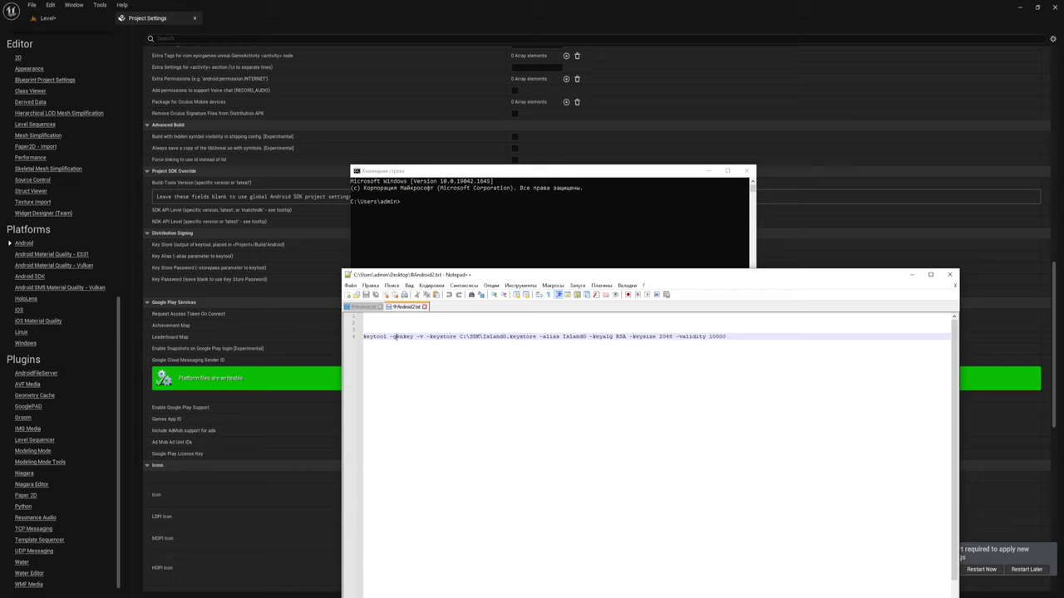
Step: Highlight the -genkey -v -keystore options, C:\SDK\IslandG.keystore path and IslandG alias in the keytool line
drag(392, 337, 458, 336)
drag(460, 336, 537, 336)
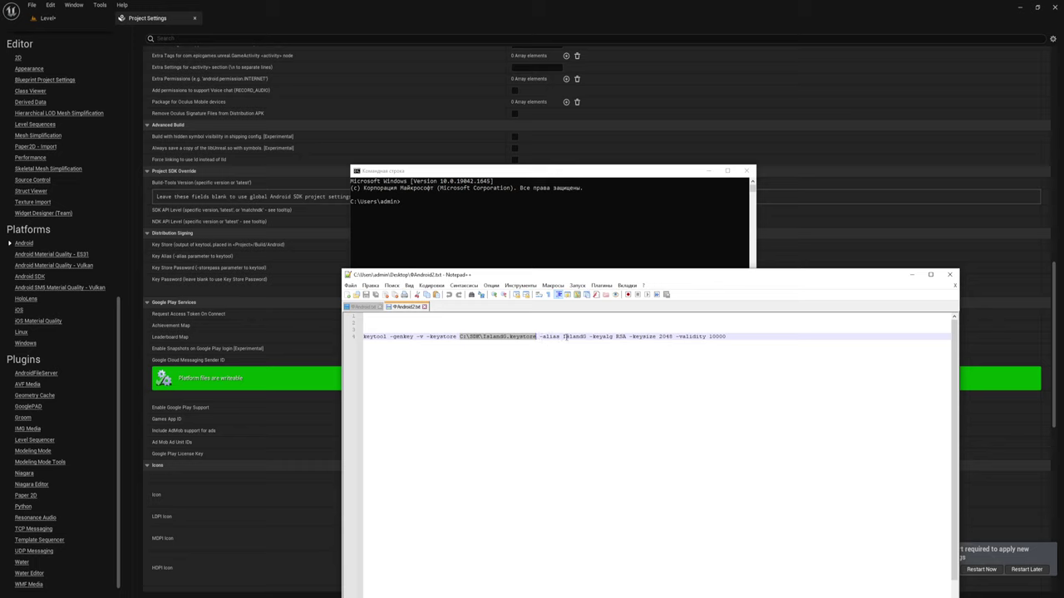
drag(563, 337, 587, 337)
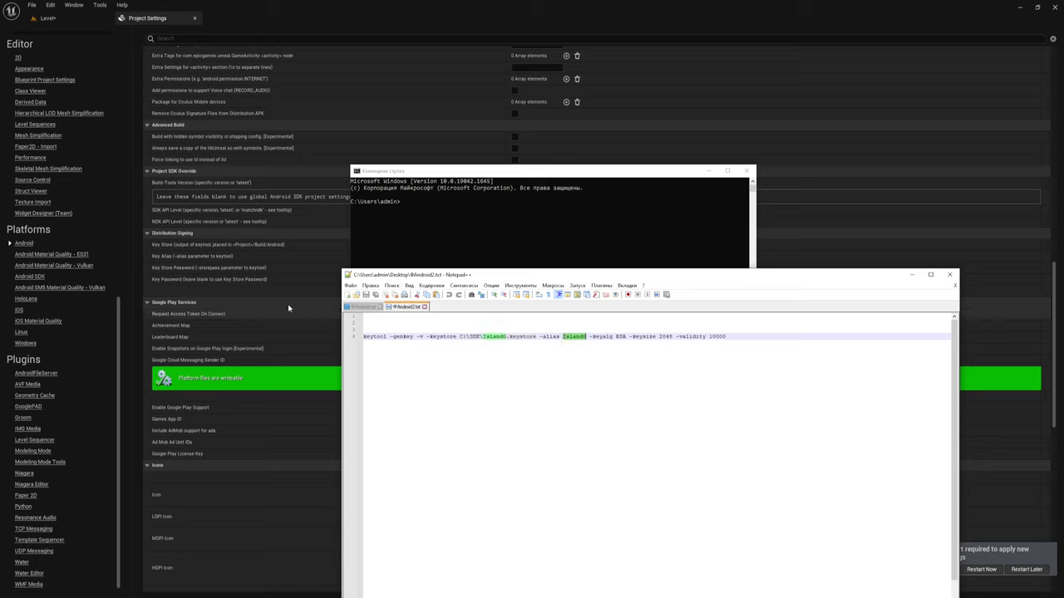
mouse_move(171, 260)
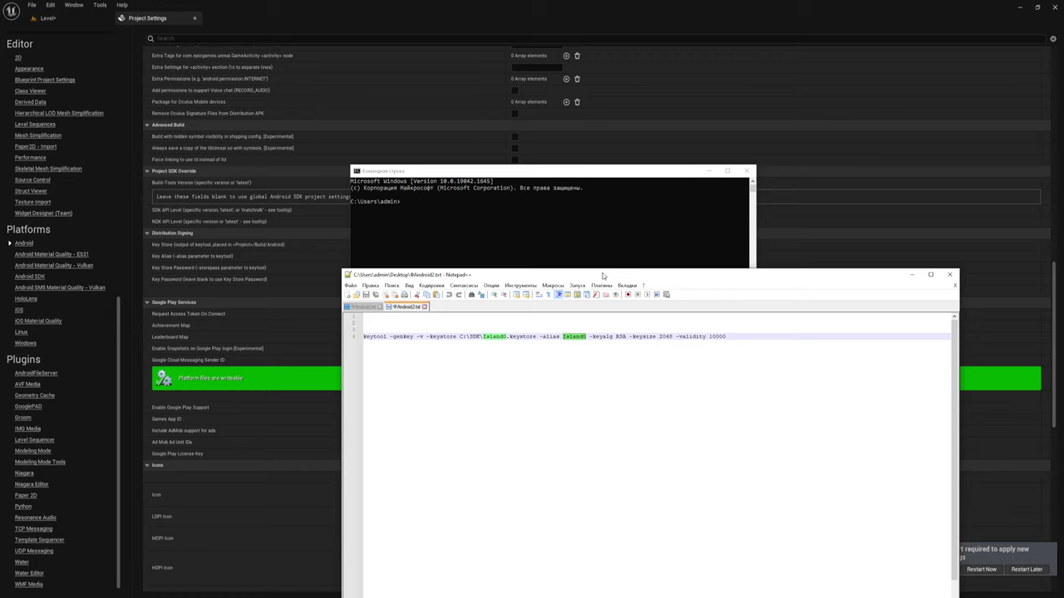
drag(604, 275, 603, 228)
Step: Copy the entire keytool command line from Android2.txt and switch to Command Prompt
click(568, 308)
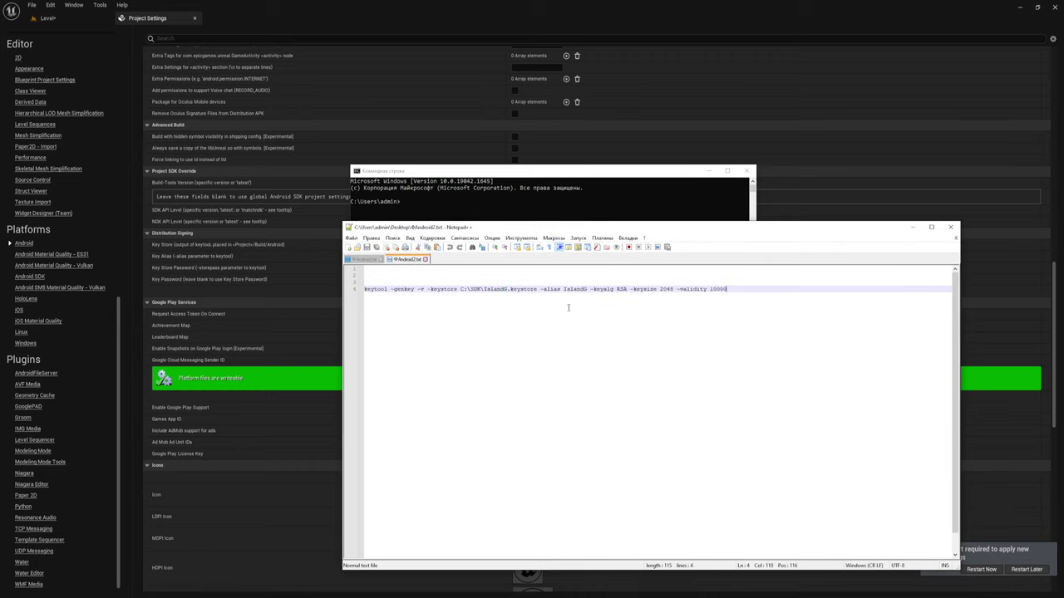
click(599, 289)
drag(728, 288, 364, 289)
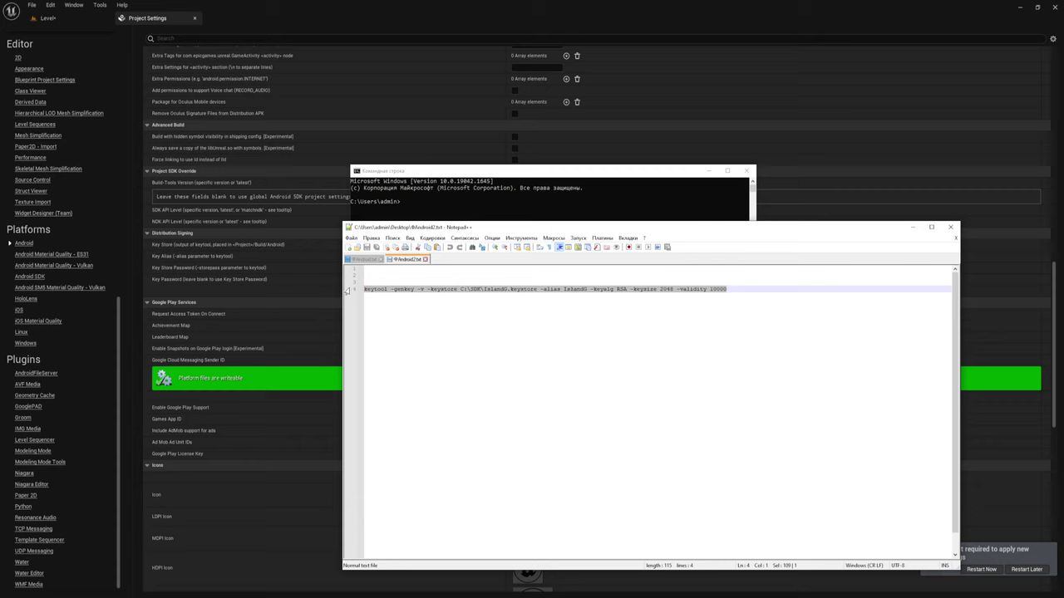
right_click(440, 291)
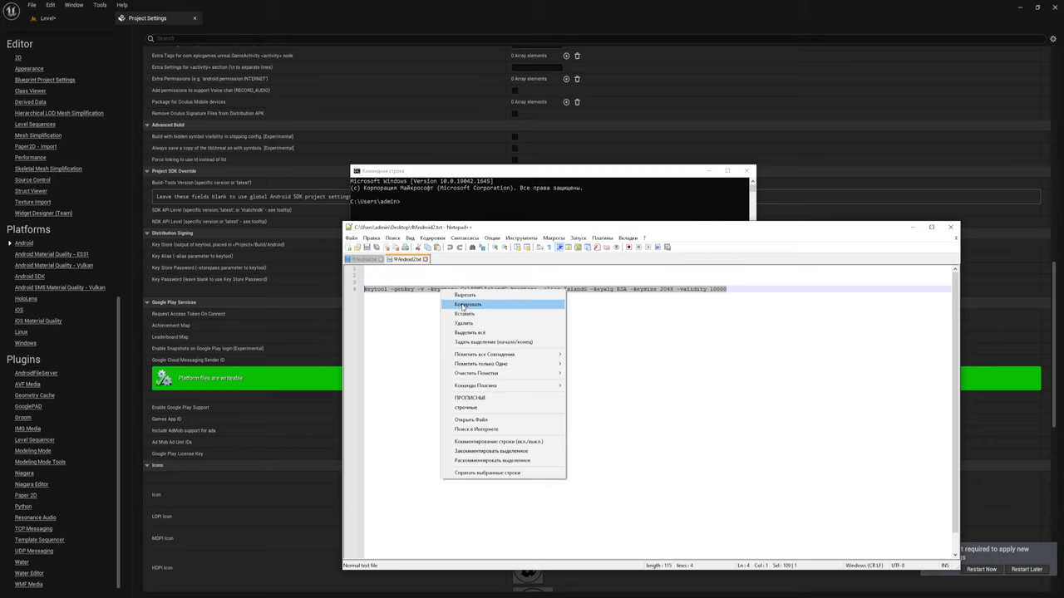
click(464, 303)
click(439, 209)
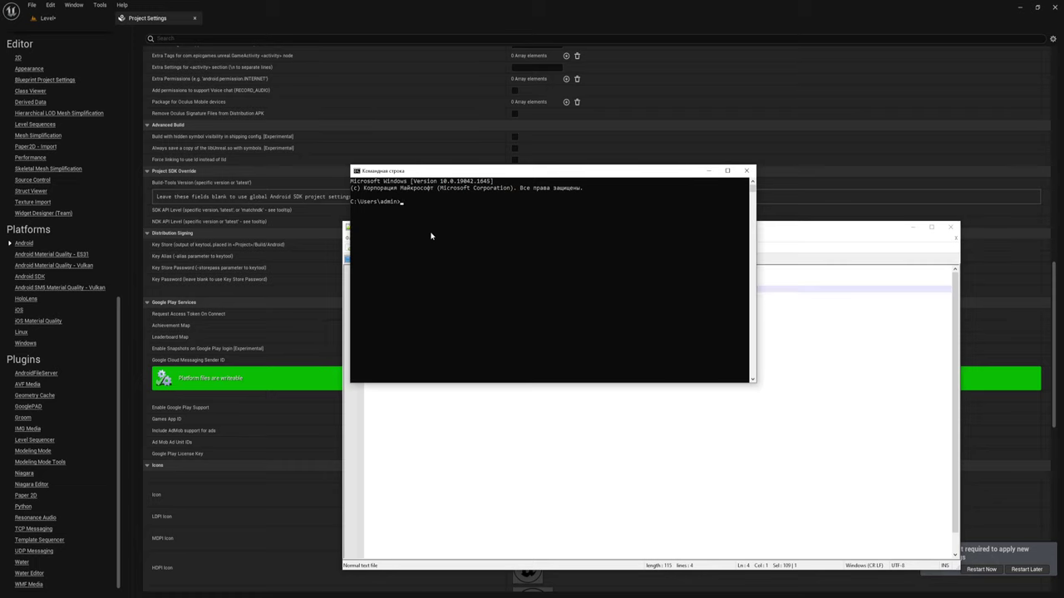
Step: Paste and run the keytool genkey command, then enter and confirm the keystore password
key(ctrl+v)
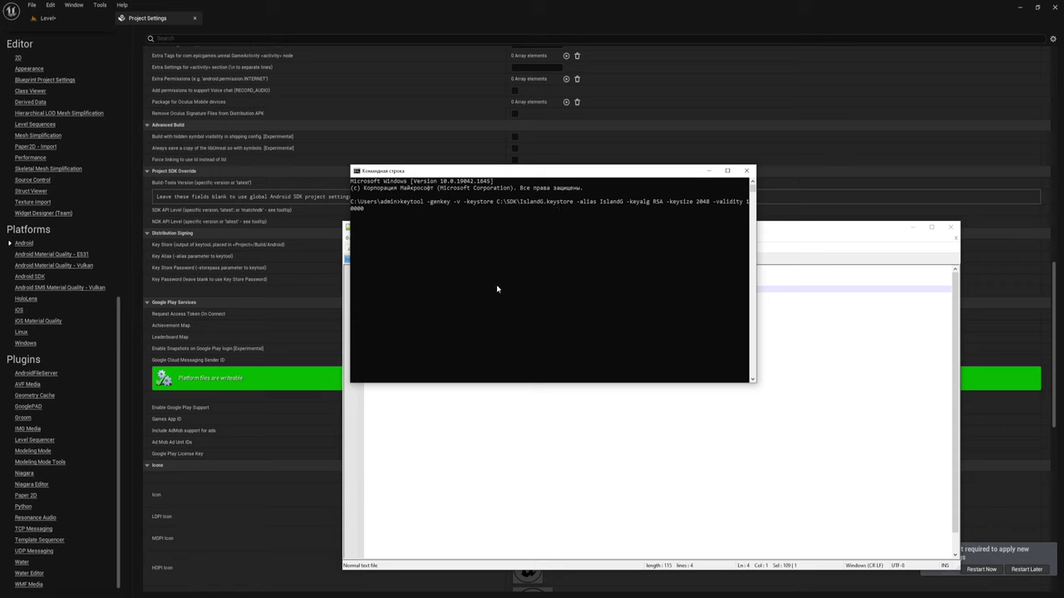
key(Return)
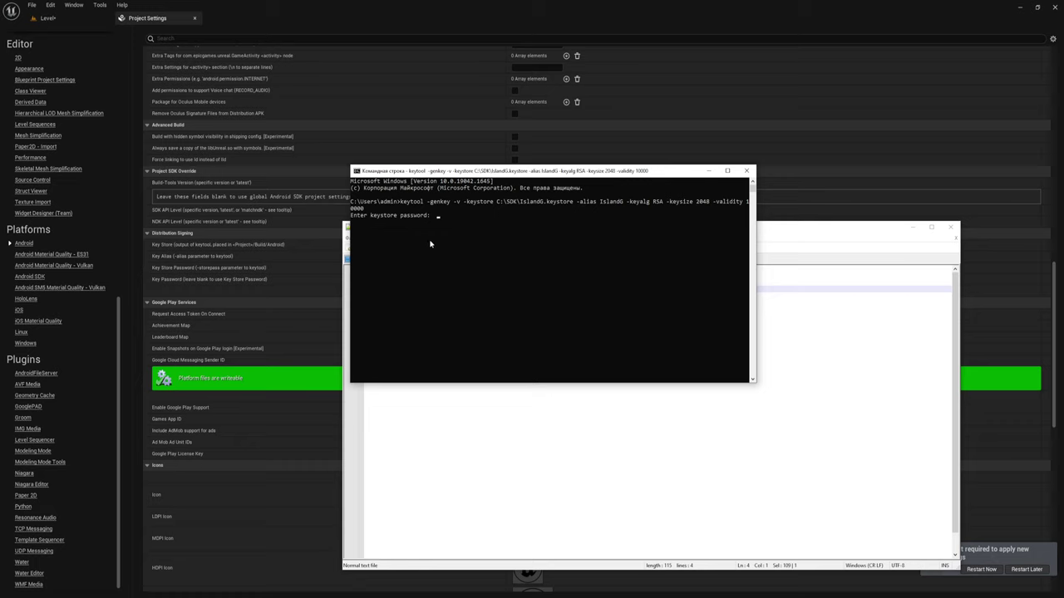
key(Return)
key(Return)
Step: Answer keytool with name IslandG, unit VBB, city Ufa, then set the key password
text(ndG)
key(Return)
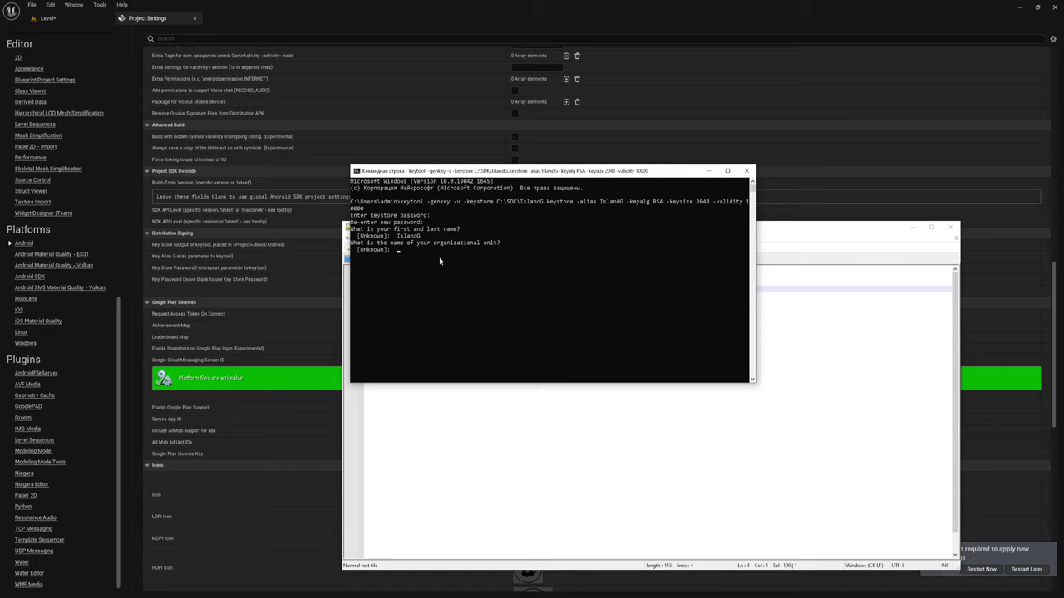
text(VBB)
key(Return)
key(Return)
text(Ufa)
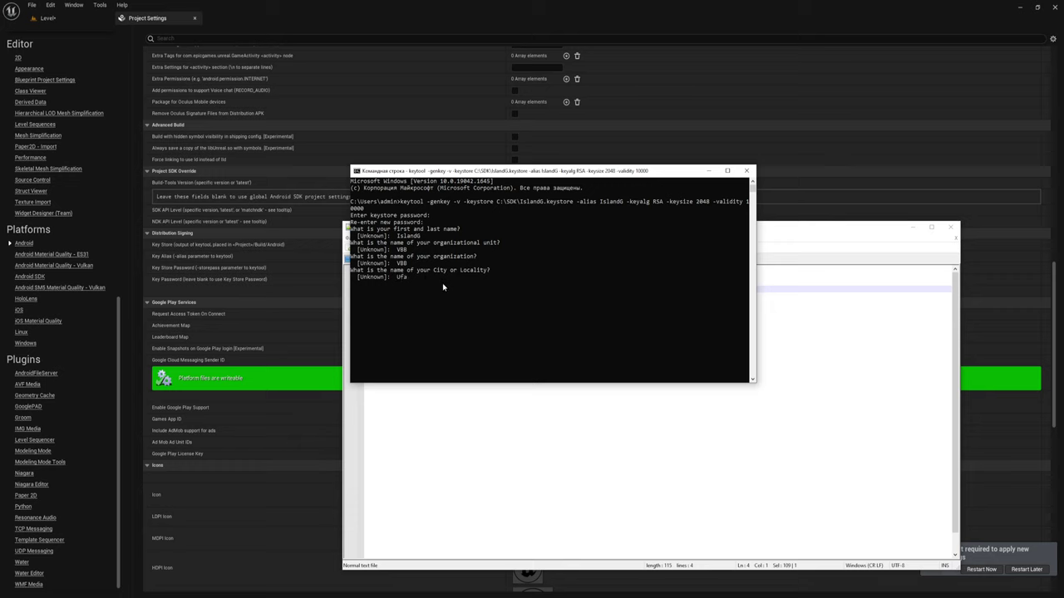
key(Return)
key(Return)
key(Return)
text(yes)
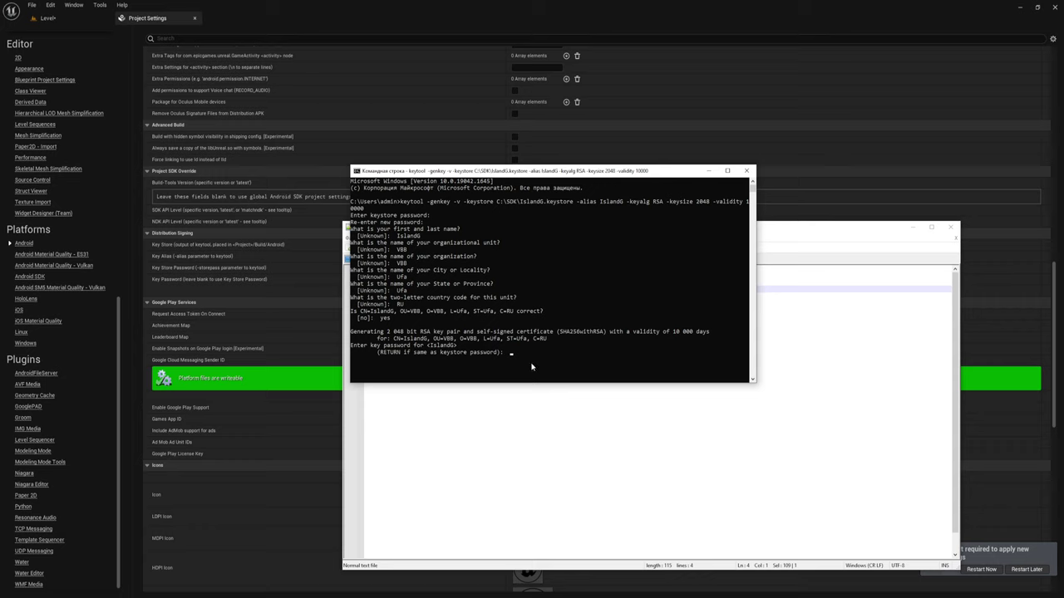
key(Return)
key(Return)
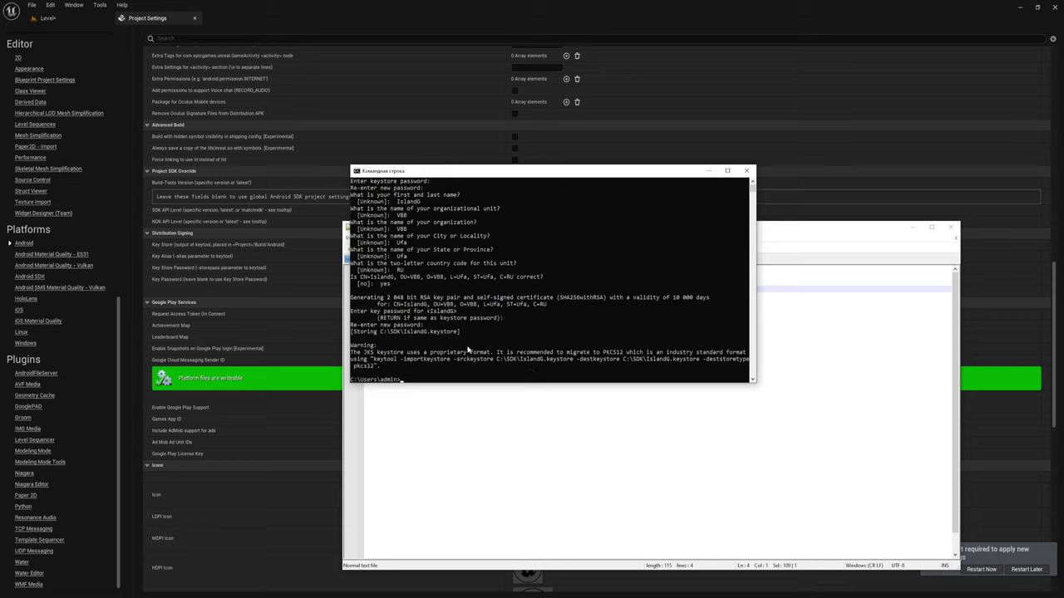
Step: Copy IslandG.keystore from the C:\SDK folder window
click(95, 591)
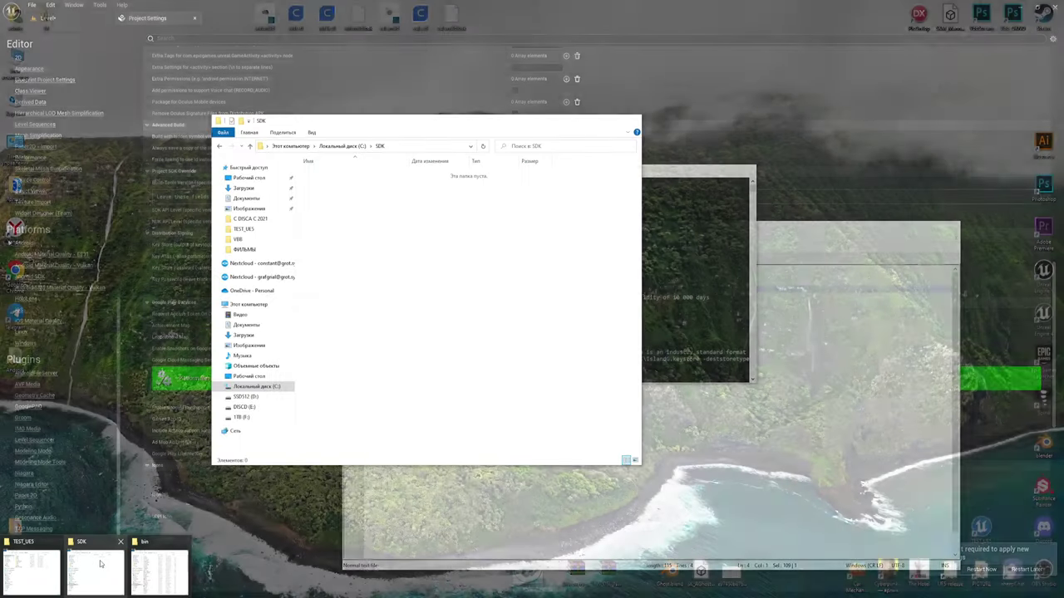
click(95, 571)
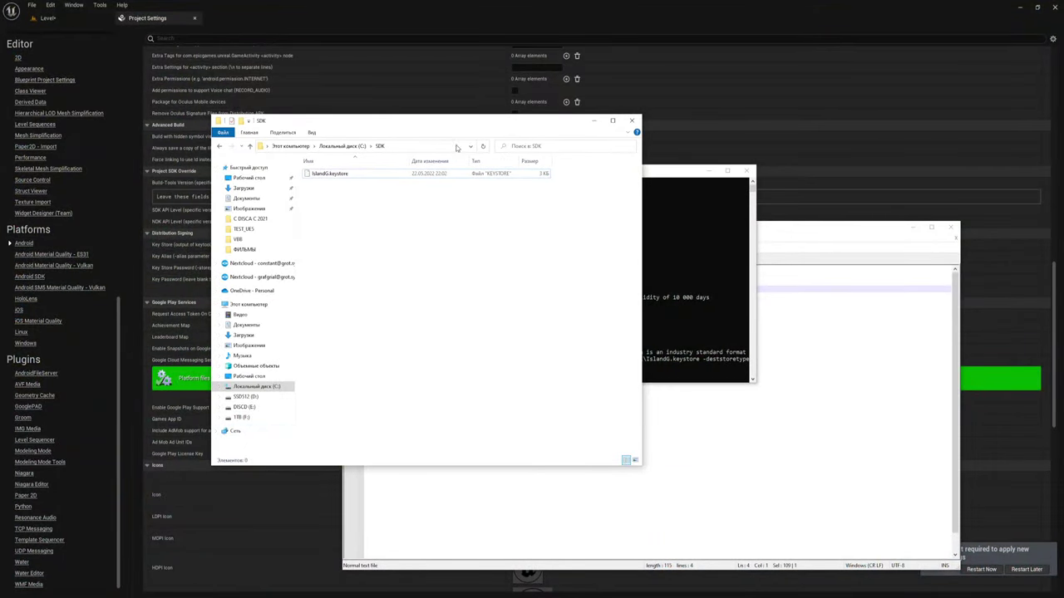
drag(420, 120, 585, 169)
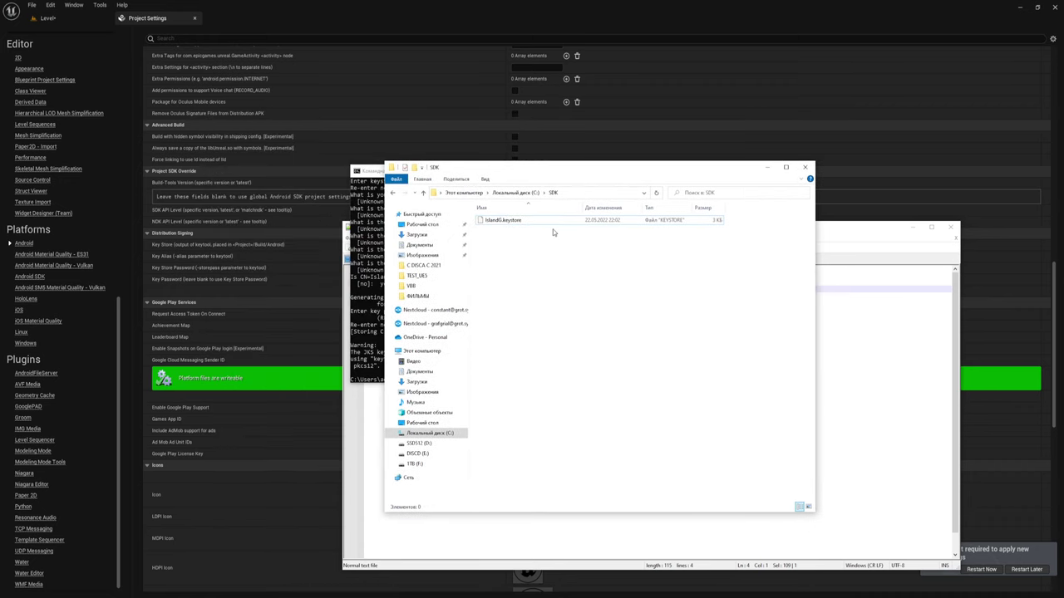
right_click(491, 219)
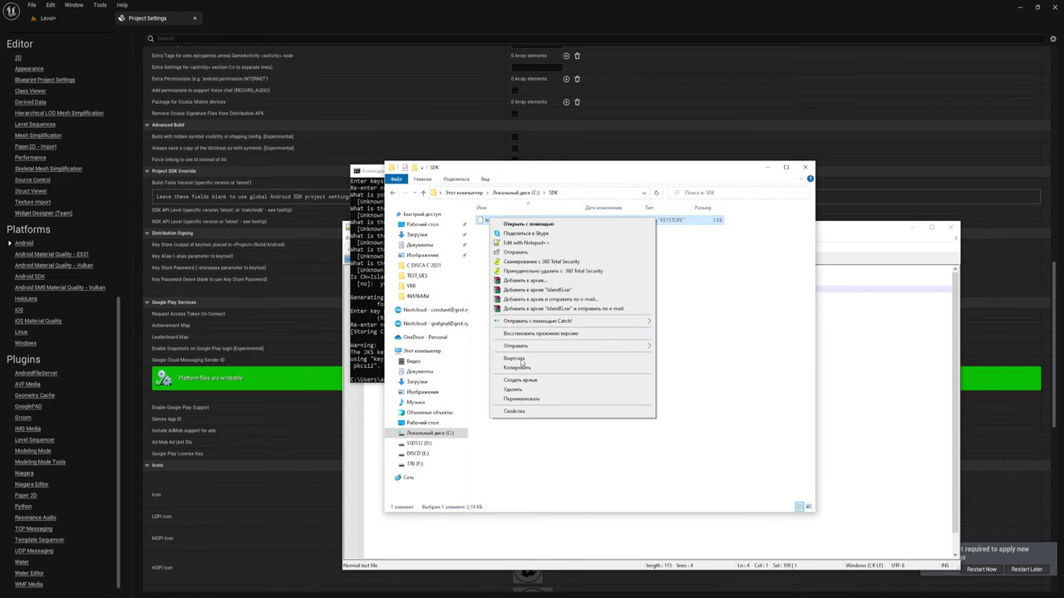
click(522, 369)
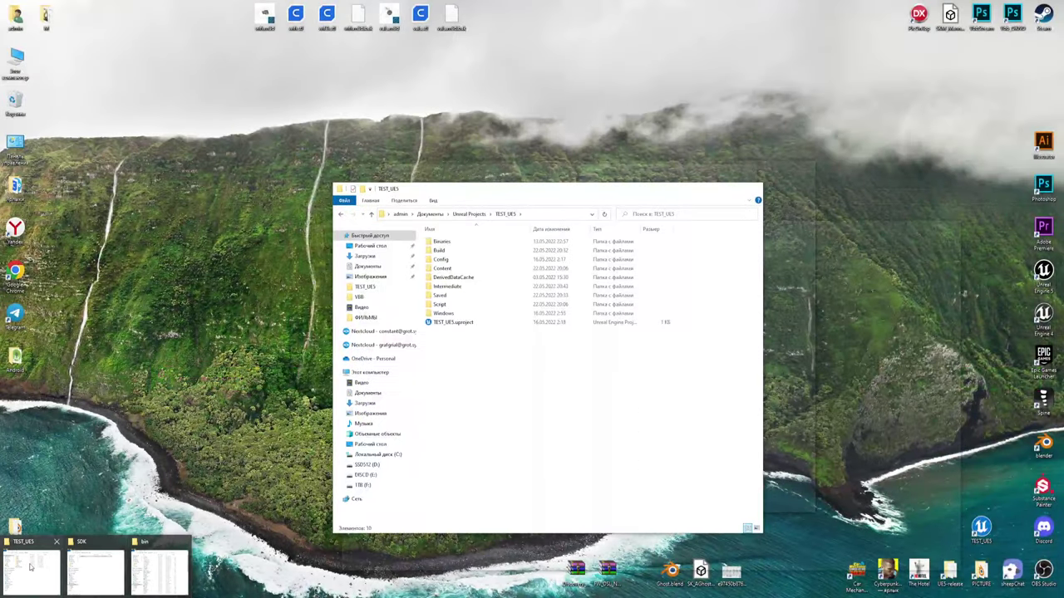
Step: Move the TEST_UE5 folder window aside and close Command Prompt and the SDK window
click(29, 568)
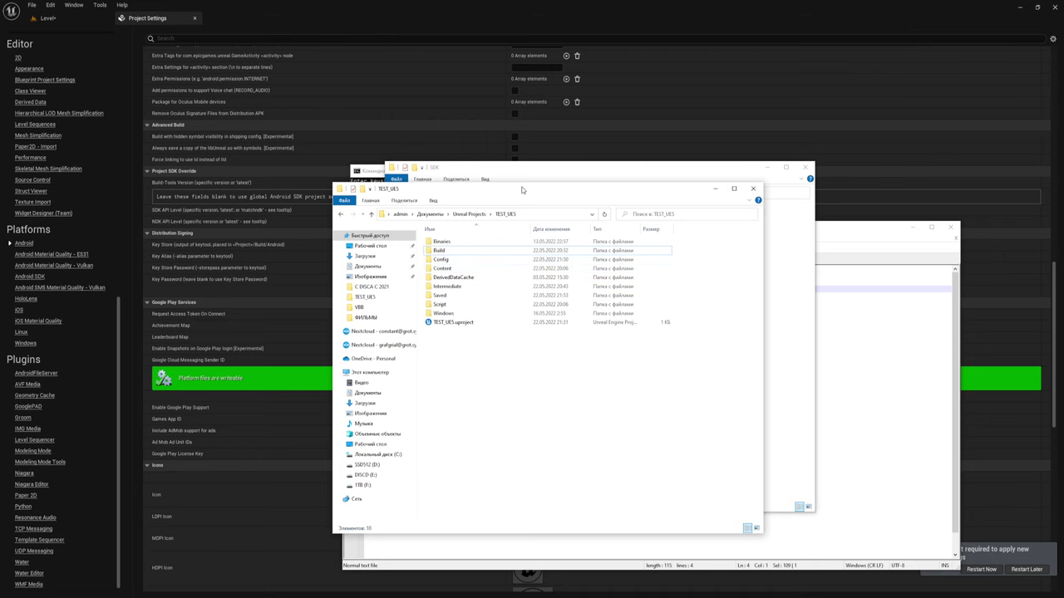
mouse_move(522, 190)
mouse_down()
mouse_move(440, 238)
mouse_move(451, 209)
mouse_up()
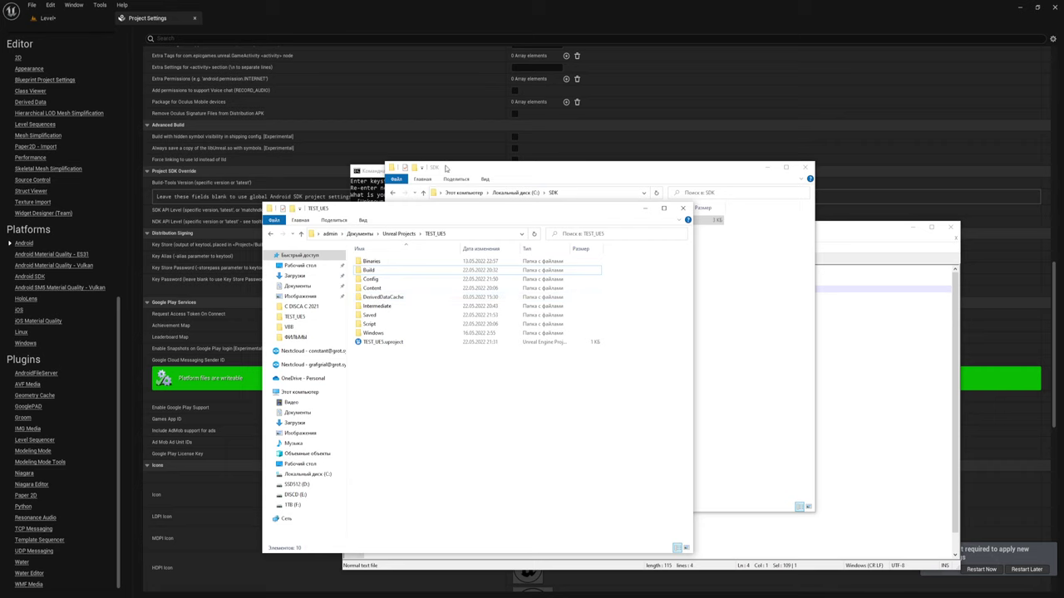
click(375, 172)
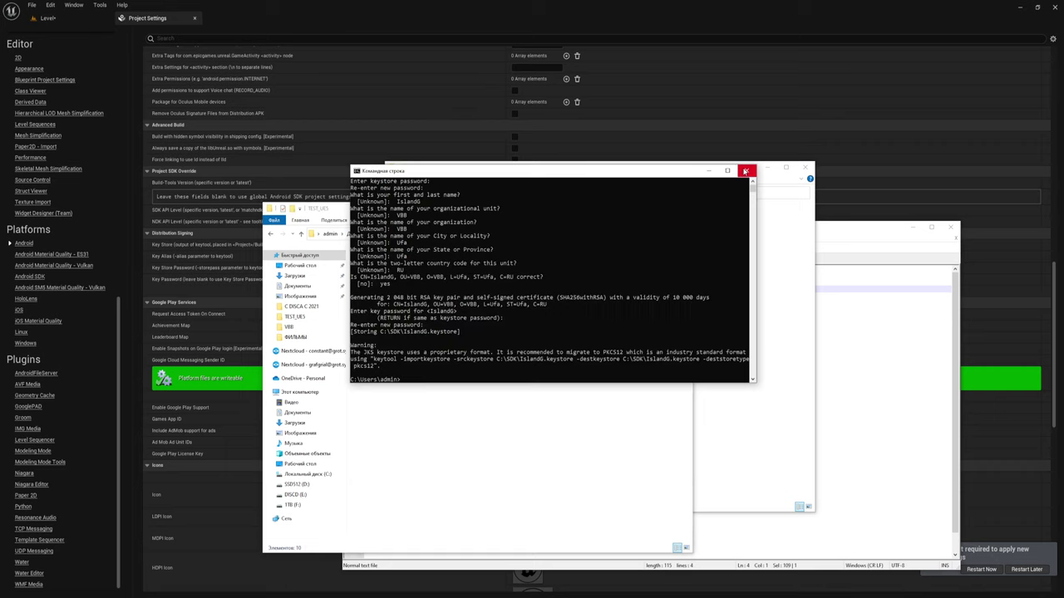
click(746, 171)
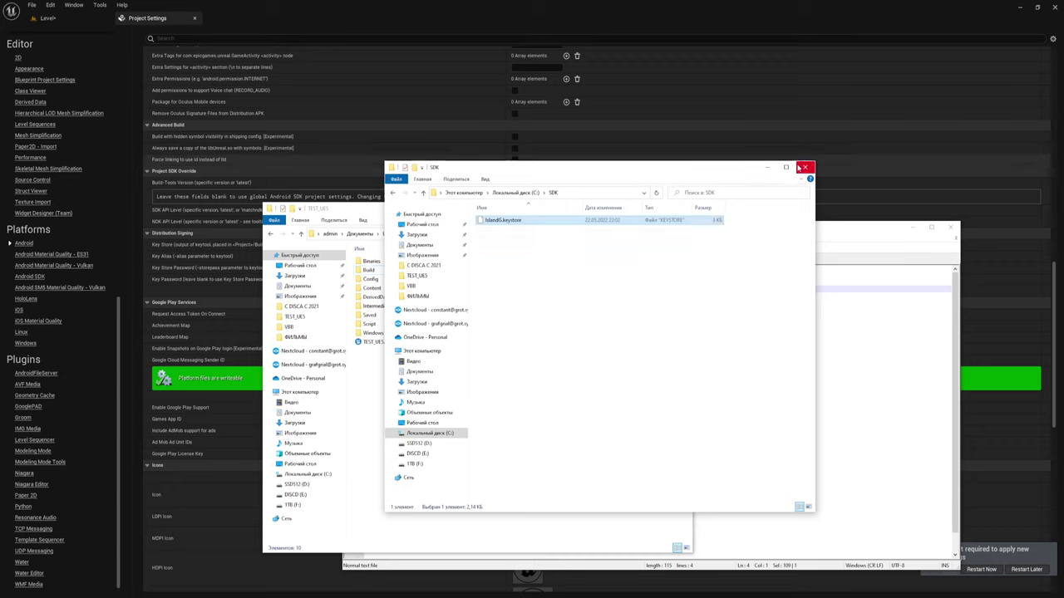
click(804, 169)
click(782, 229)
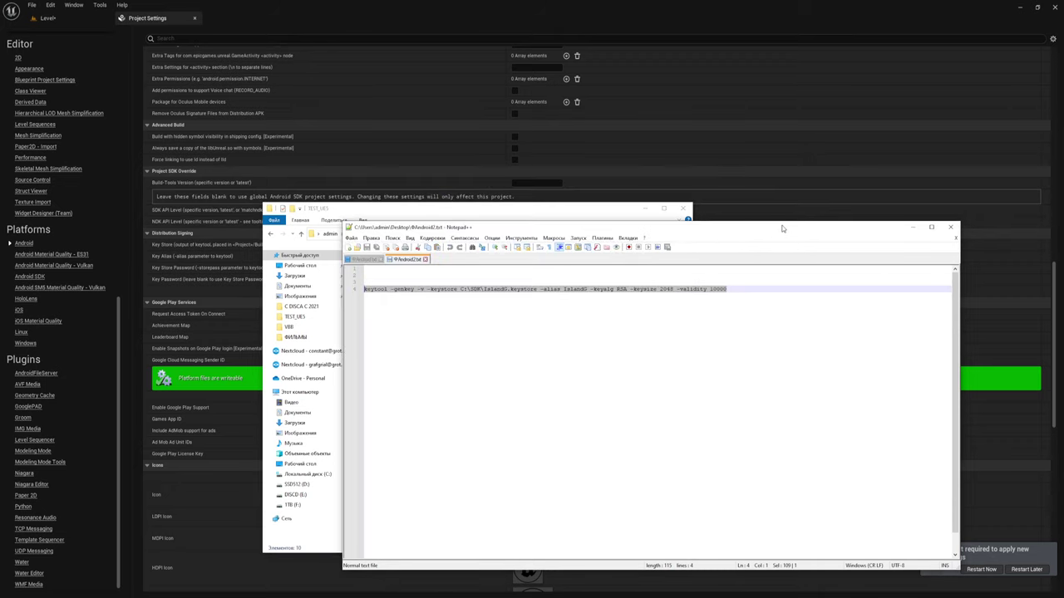
Step: Place IslandG.keystore in the TEST_UE5 project's Build\Android folder
click(911, 229)
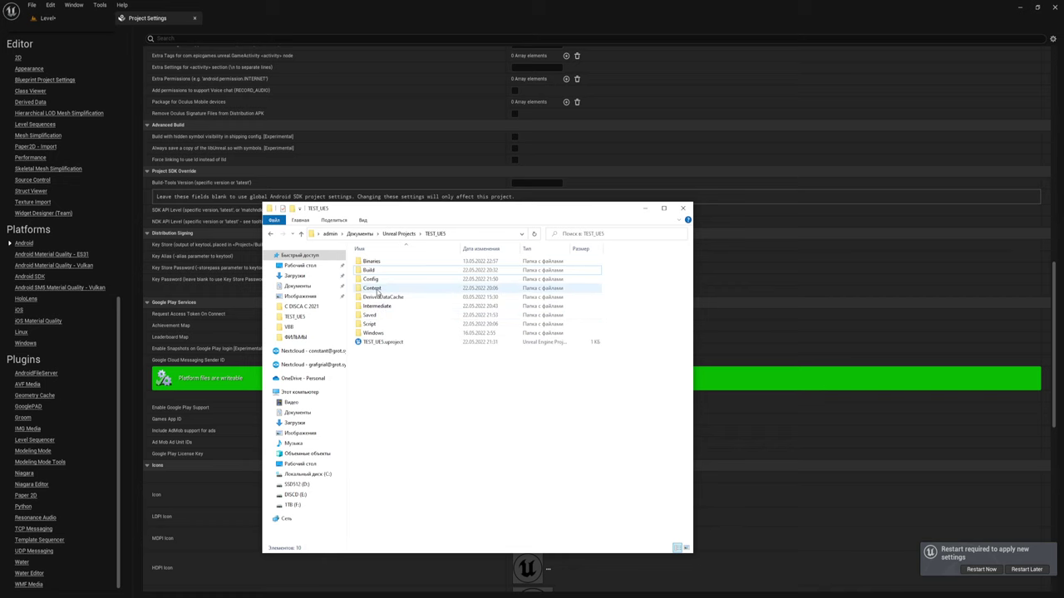
drag(465, 208, 649, 196)
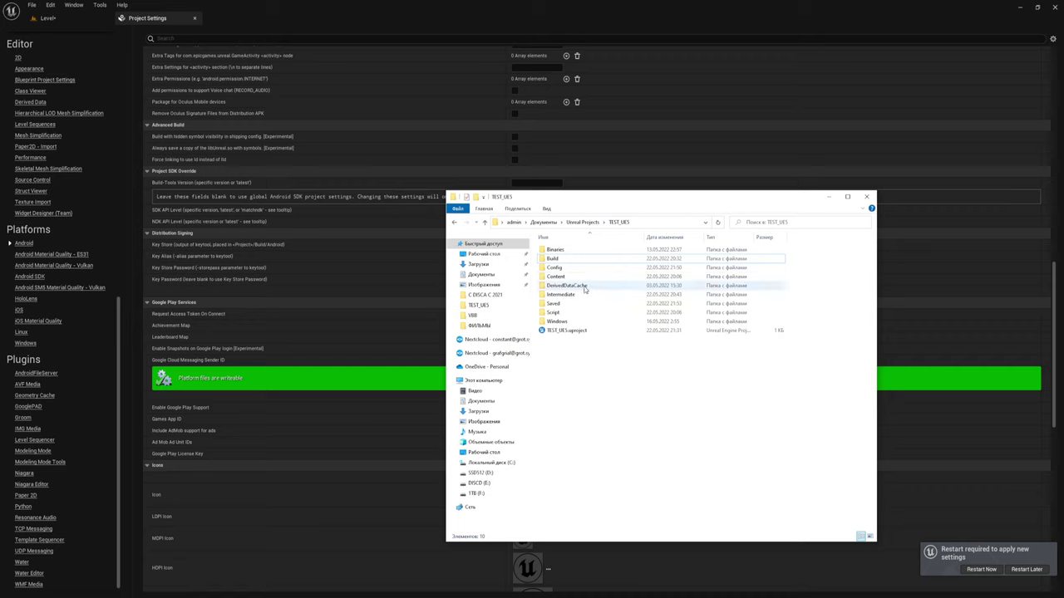
click(557, 260)
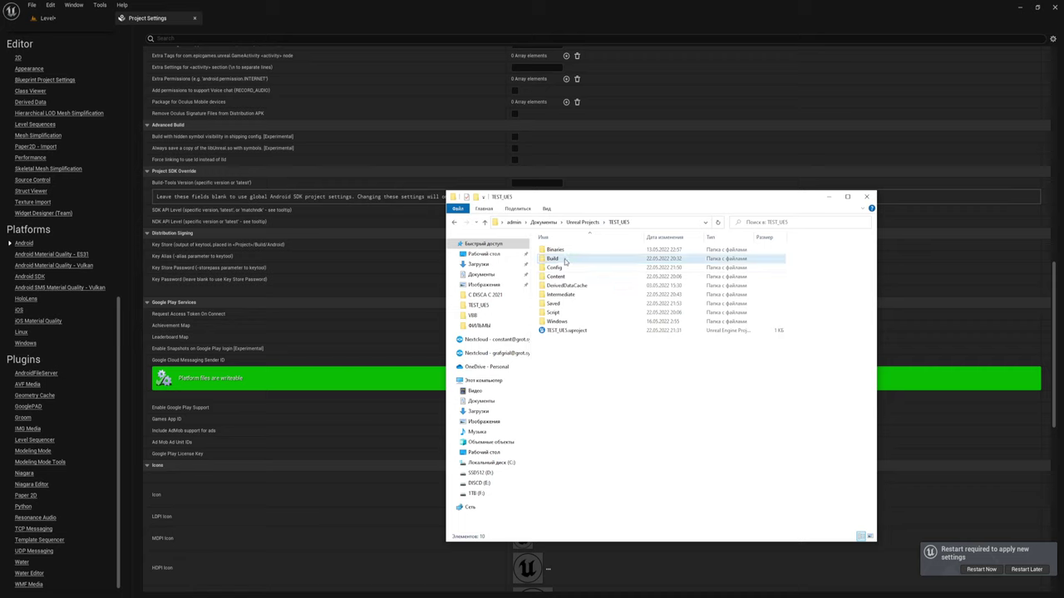
double_click(562, 259)
double_click(559, 251)
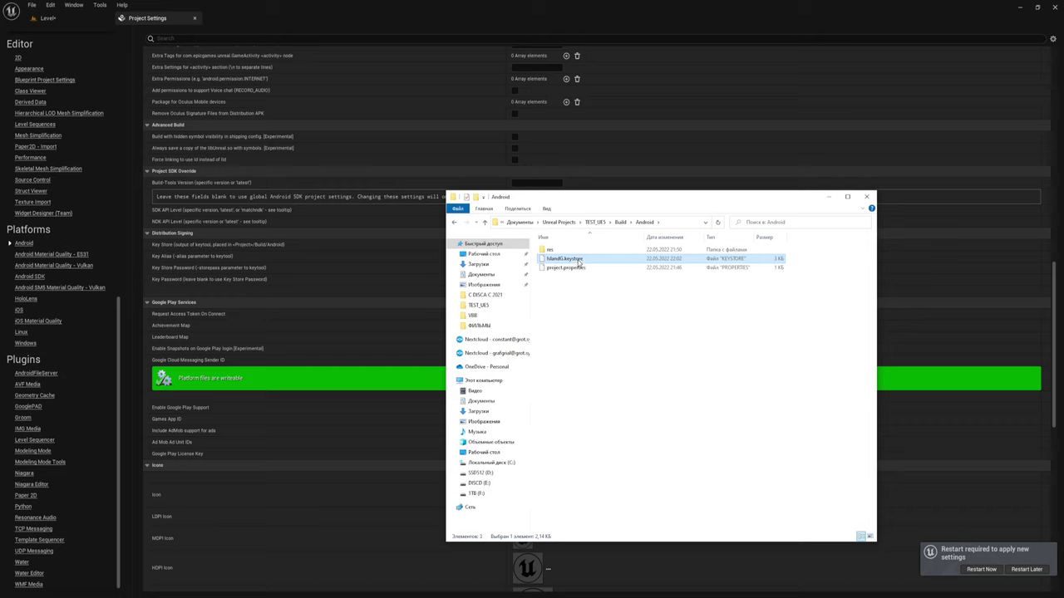
Step: Copy the IslandG.keystore file name without renaming it, then close the folder window
click(578, 262)
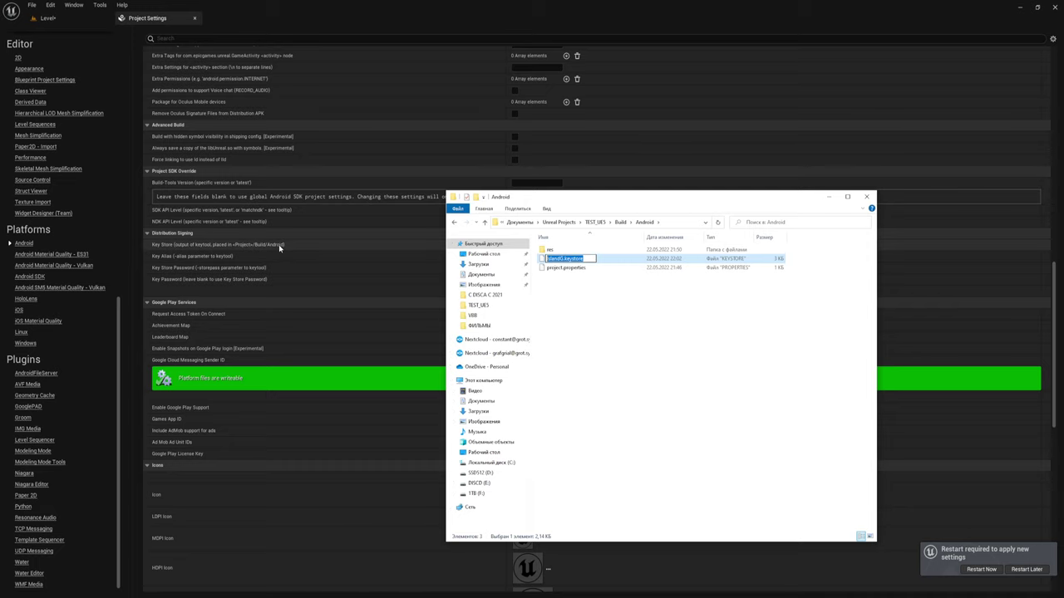
key(Return)
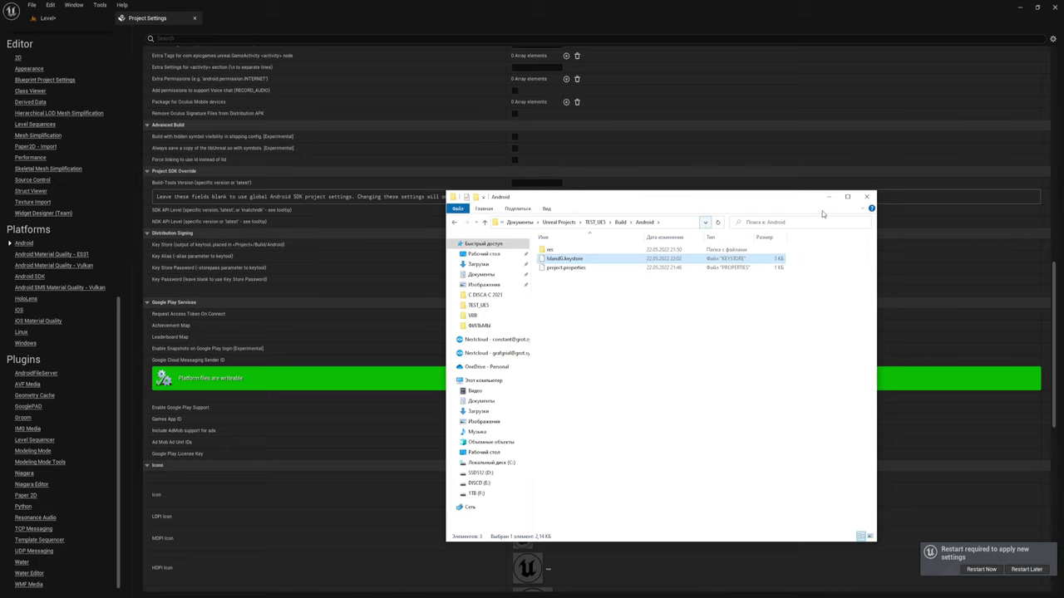
click(866, 198)
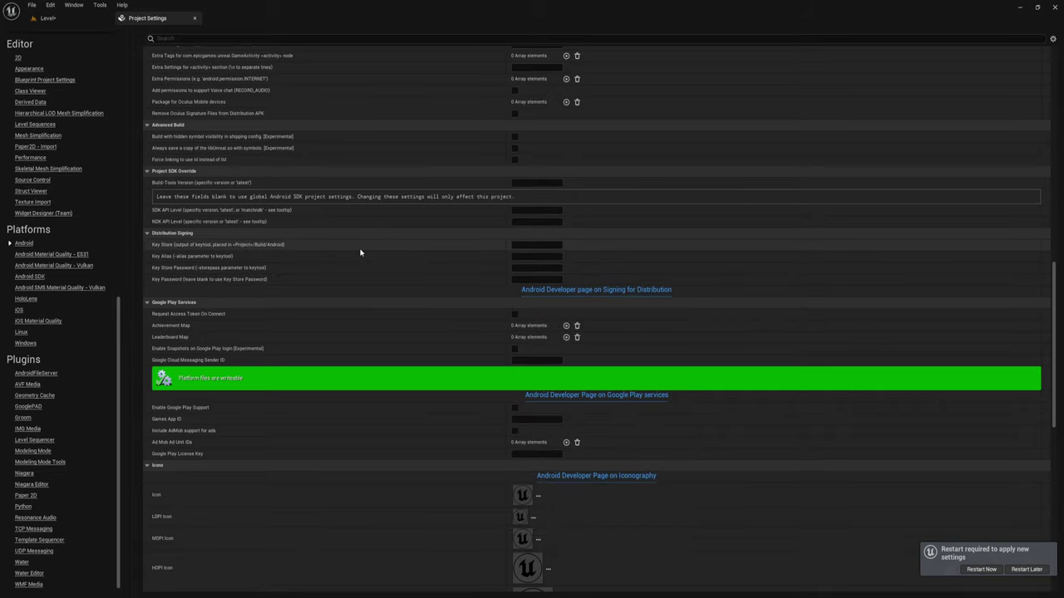
Step: Set Key Store to IslandG.keystore in Distribution Signing
click(536, 245)
key(ctrl+v)
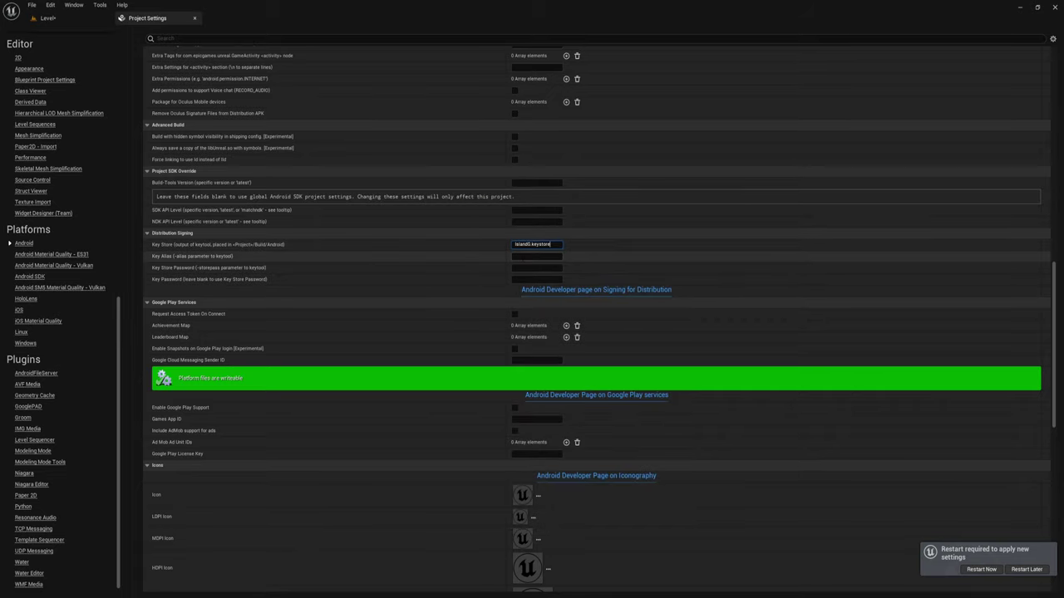
key(Return)
Step: Set Key Alias to IslandG copied from the keytool line, and enter the key store password
key(alt+Tab)
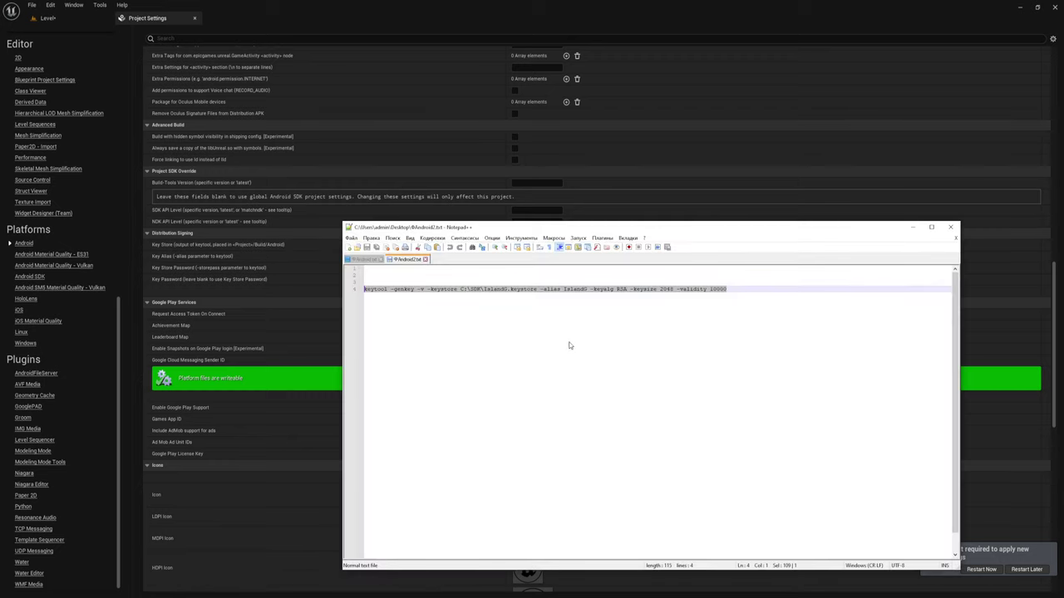
drag(549, 233, 539, 279)
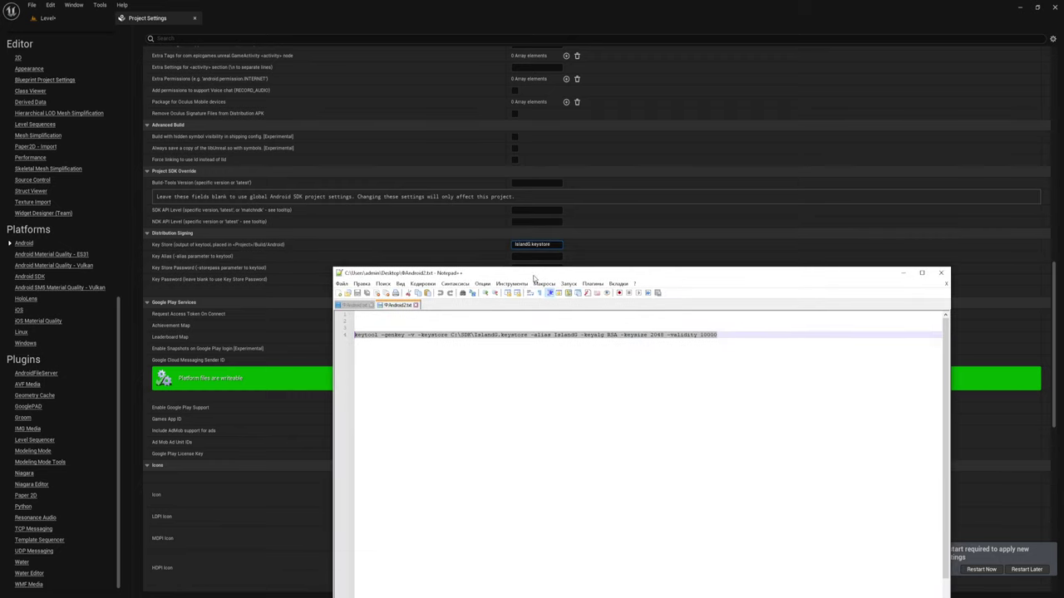
click(555, 336)
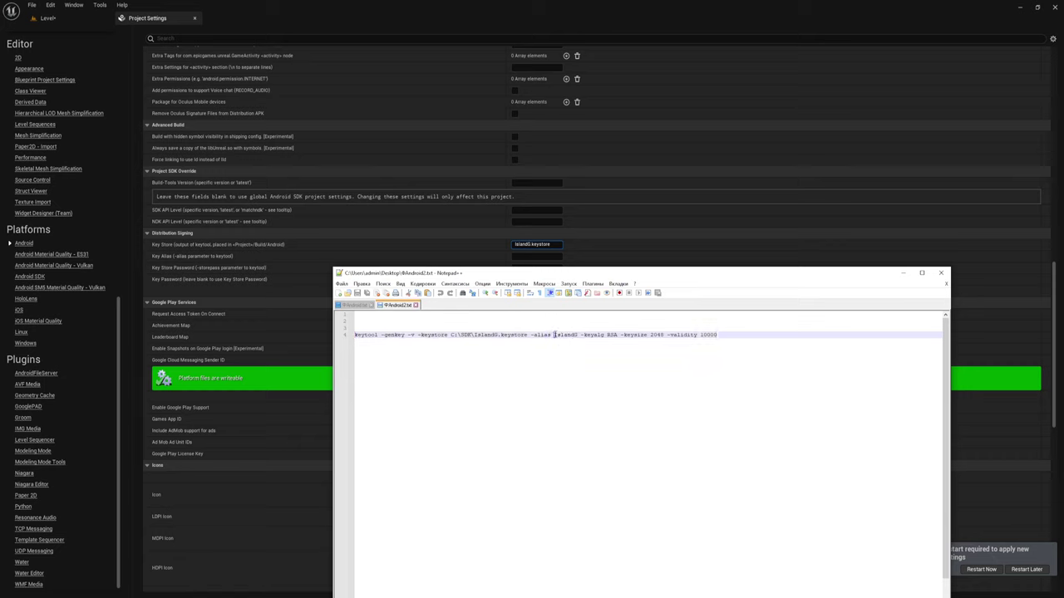
drag(553, 335, 580, 334)
right_click(572, 336)
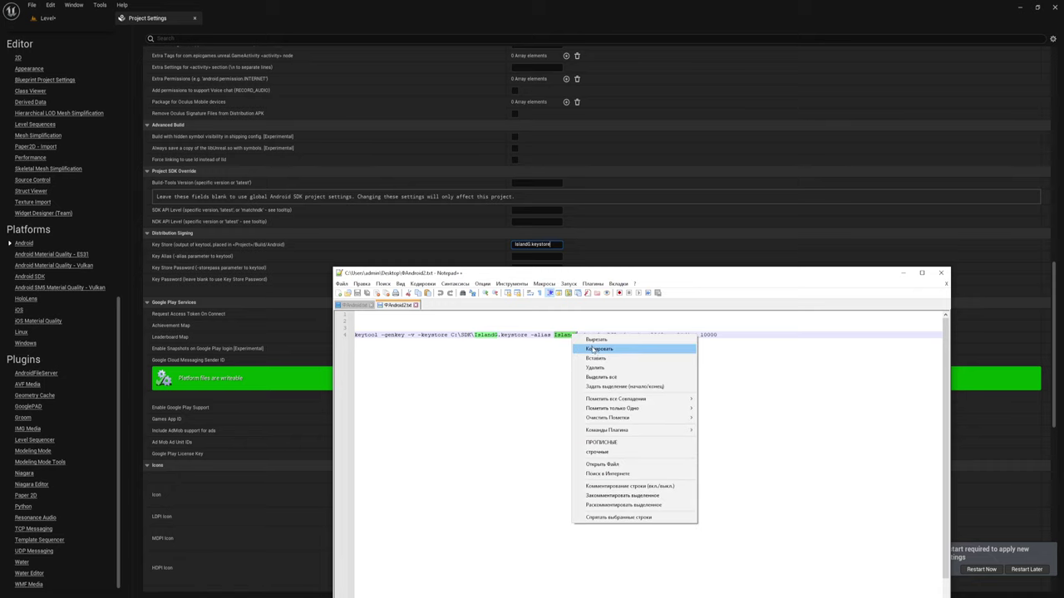
click(595, 349)
click(536, 256)
key(ctrl+v)
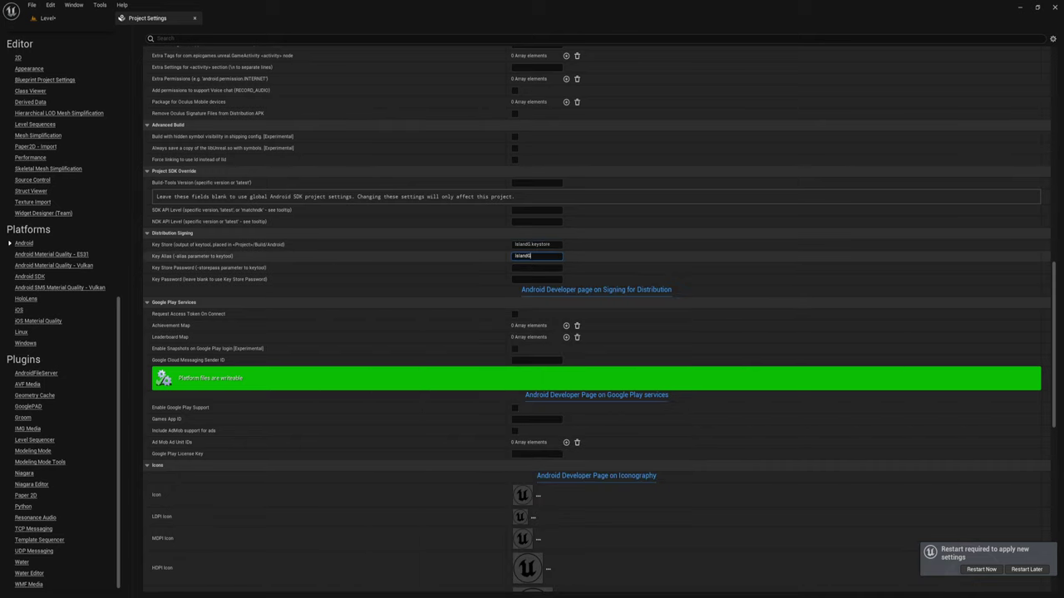
click(536, 267)
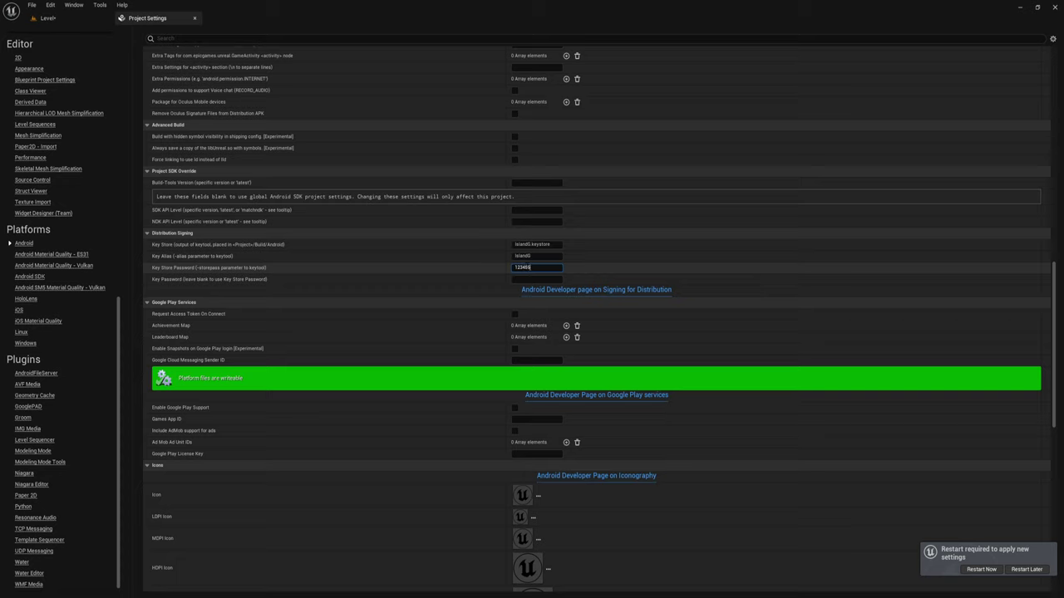
key(Return)
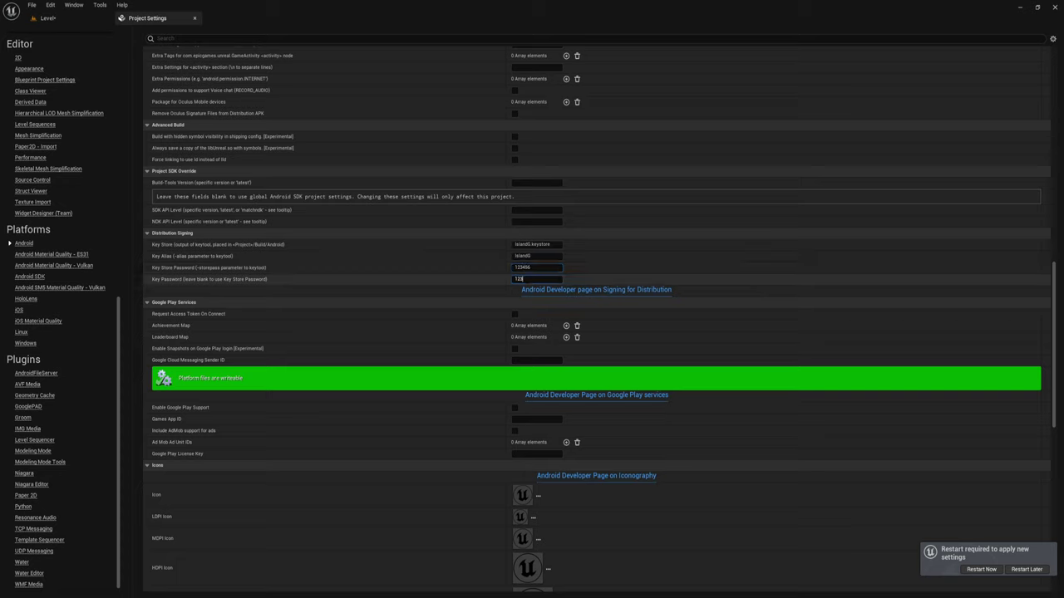
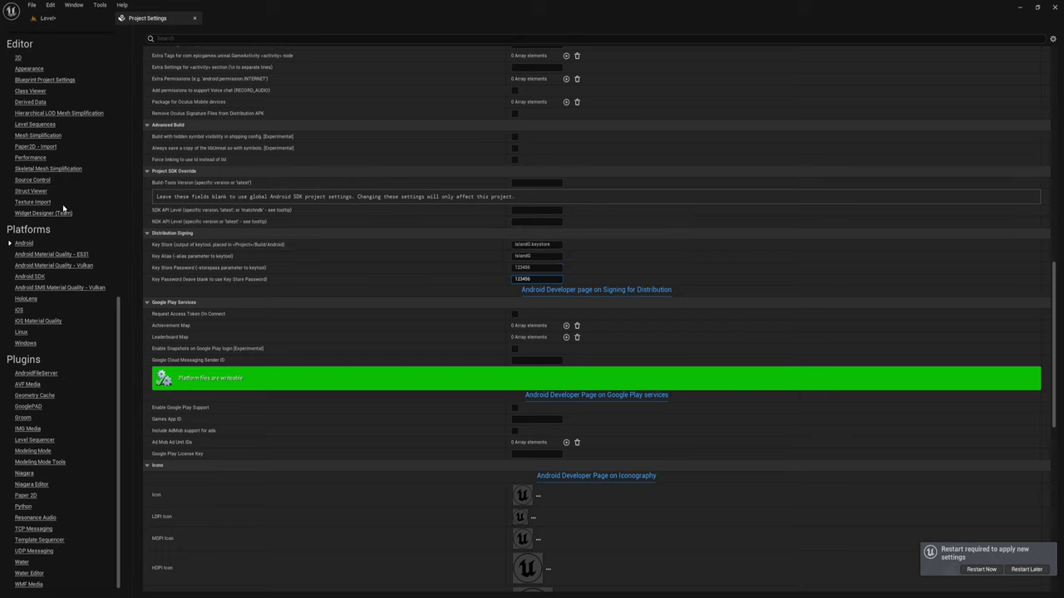
Step: Open the Packaging project settings to review the Shipping build configuration and the maps to package
scroll(38, 88, up, 3)
scroll(37, 88, up, 2)
scroll(39, 89, up, 3)
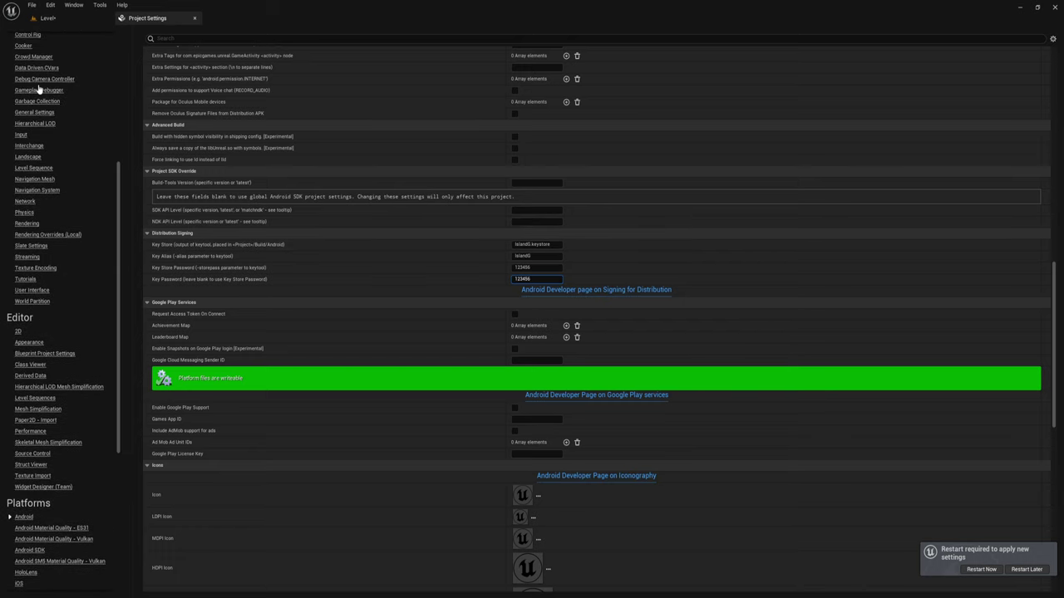
scroll(34, 220, up, 2)
scroll(34, 221, up, 3)
scroll(33, 216, up, 1)
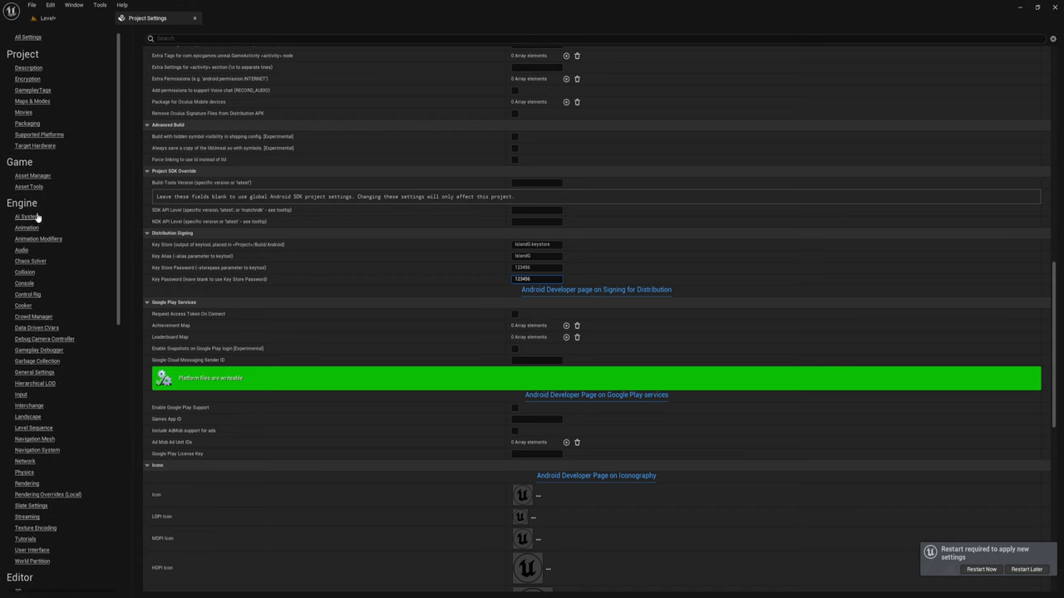
click(29, 125)
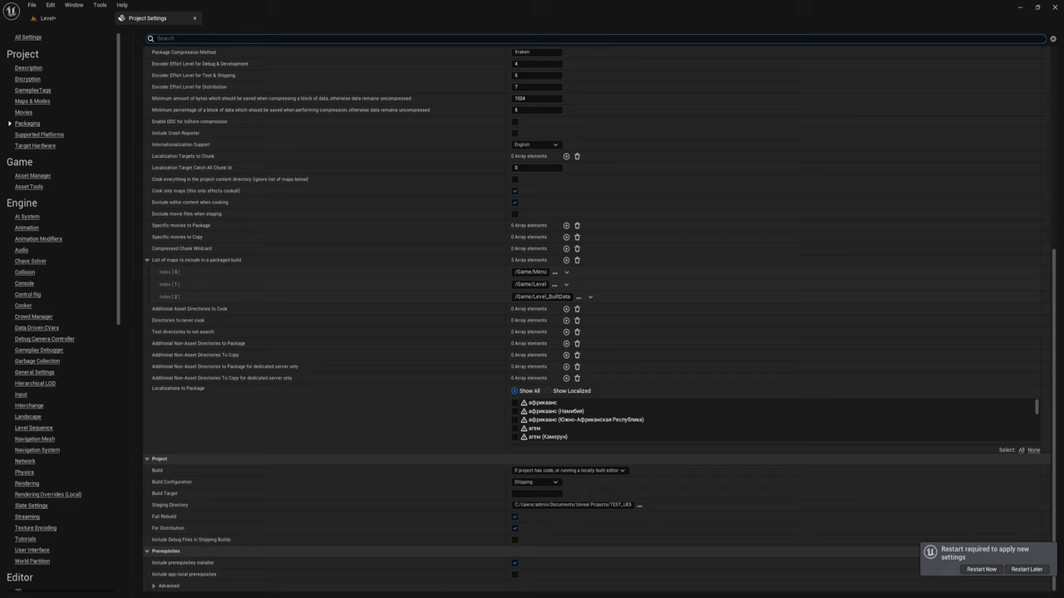
mouse_move(177, 532)
Step: Save all unsaved content from the Level tab, including the Level asset
click(52, 18)
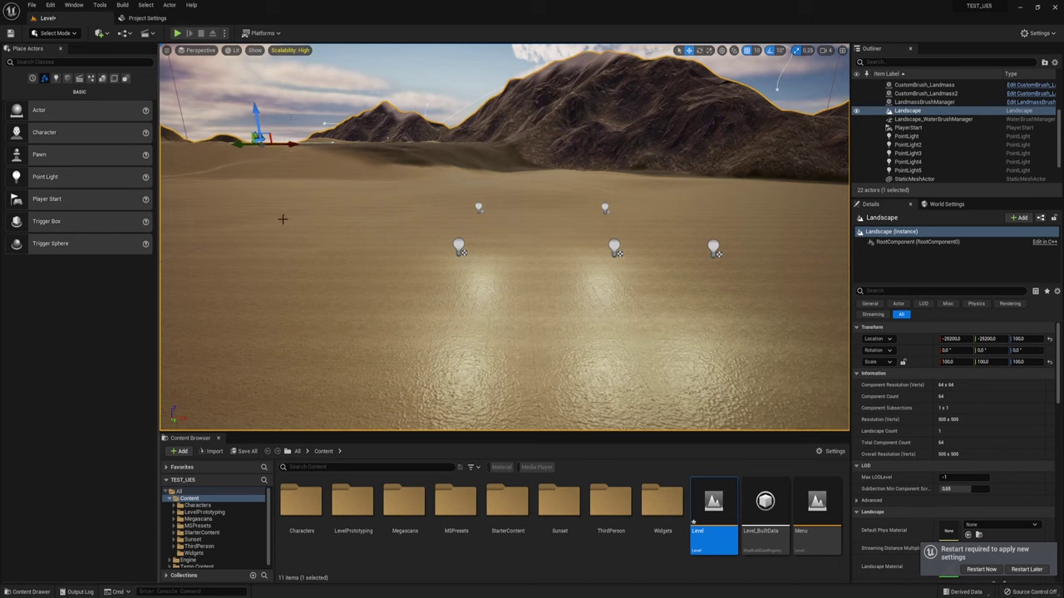
click(252, 452)
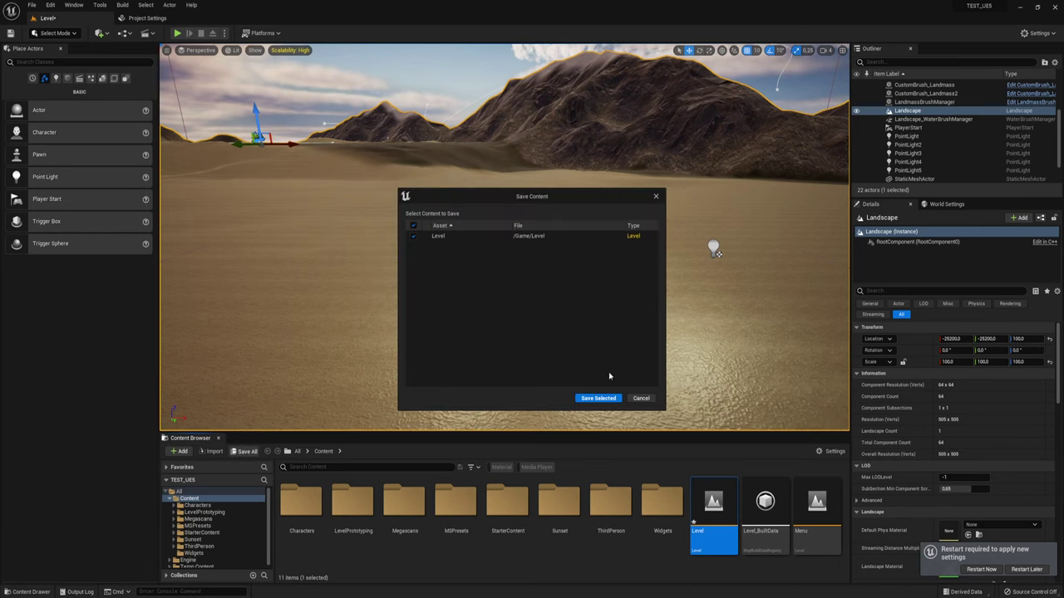
click(601, 398)
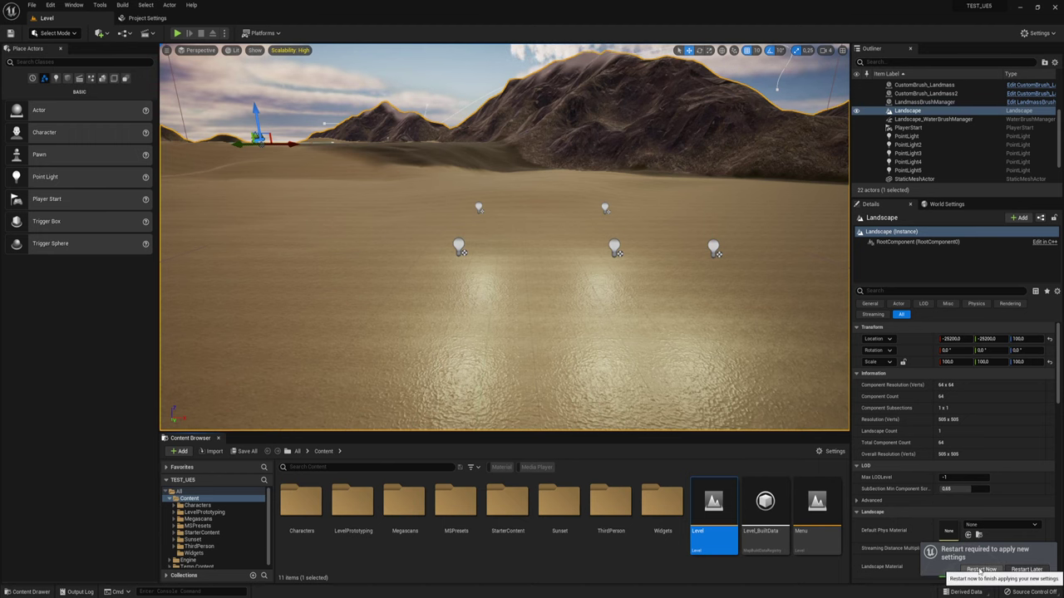
Step: Restart the editor to apply the new settings, closing Notepad++ while it relaunches
click(980, 570)
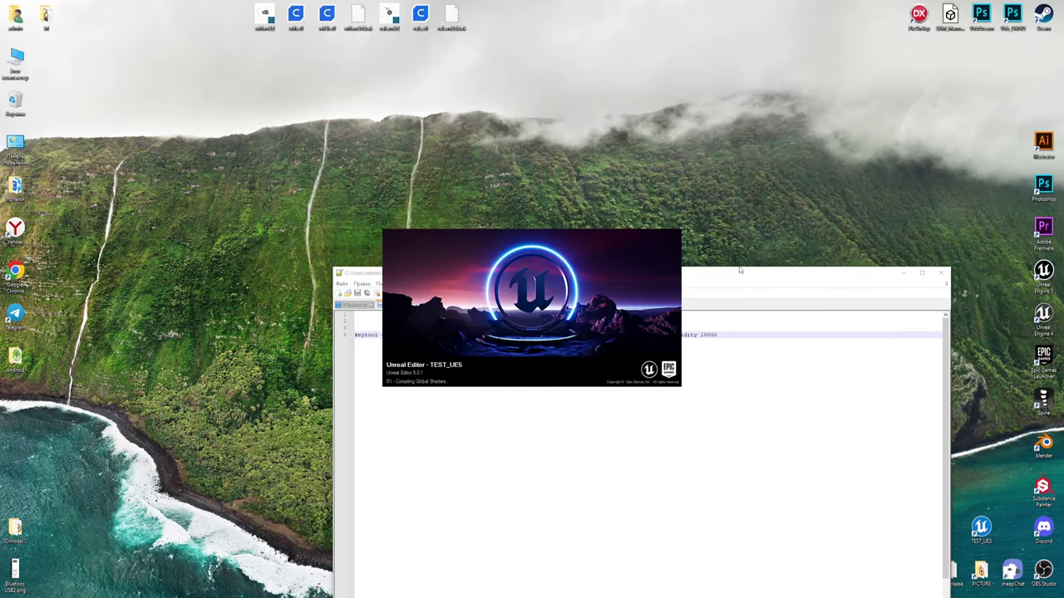
drag(740, 271, 665, 142)
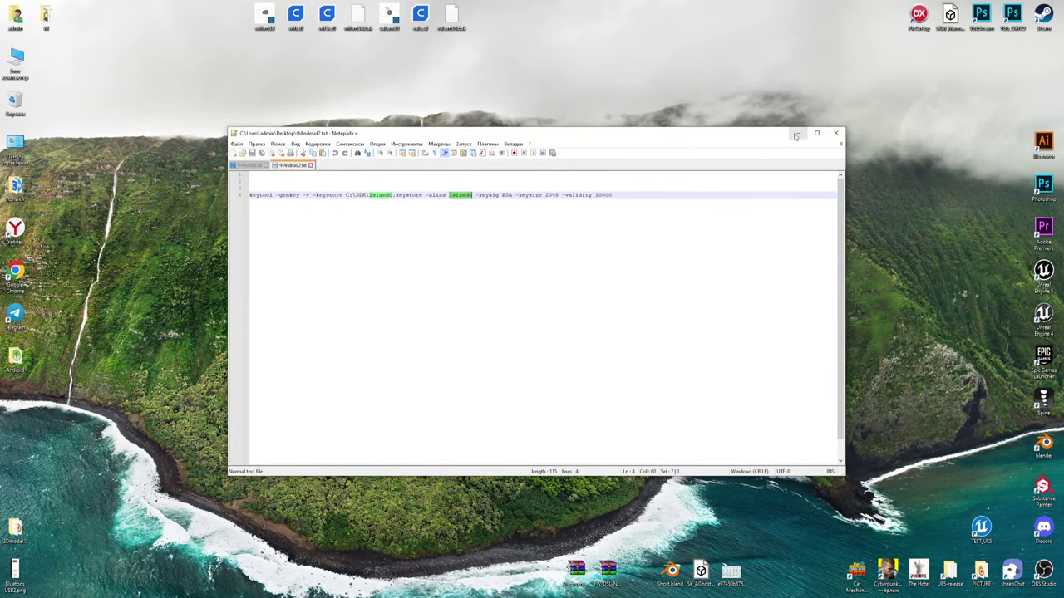
click(834, 134)
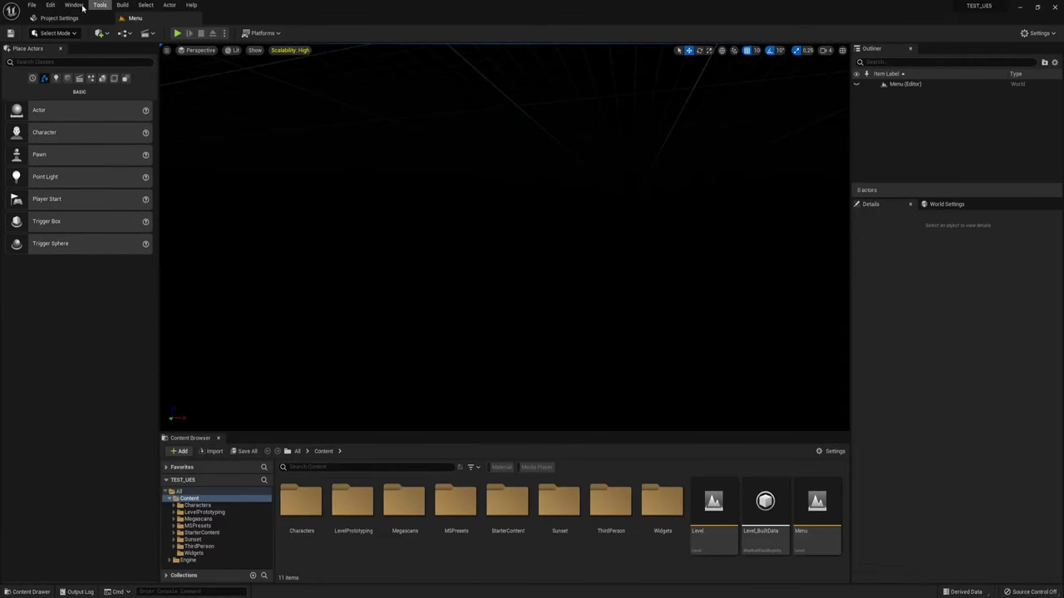
Step: Enter VBB as both Company Name and Company Distinguished Name in the project Description settings
click(59, 18)
text(VBB)
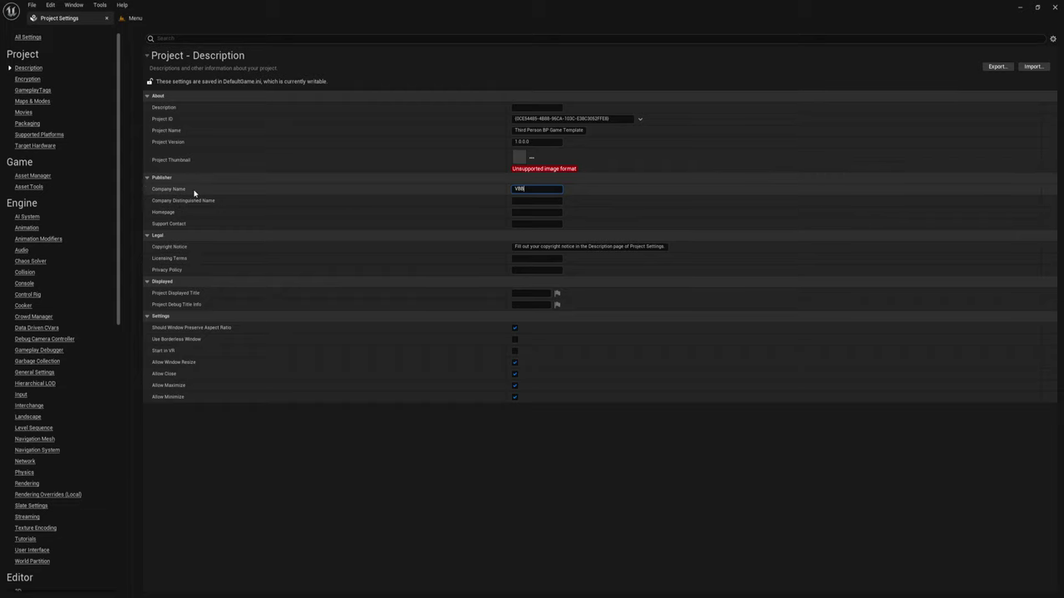
key(Tab)
text(VBB)
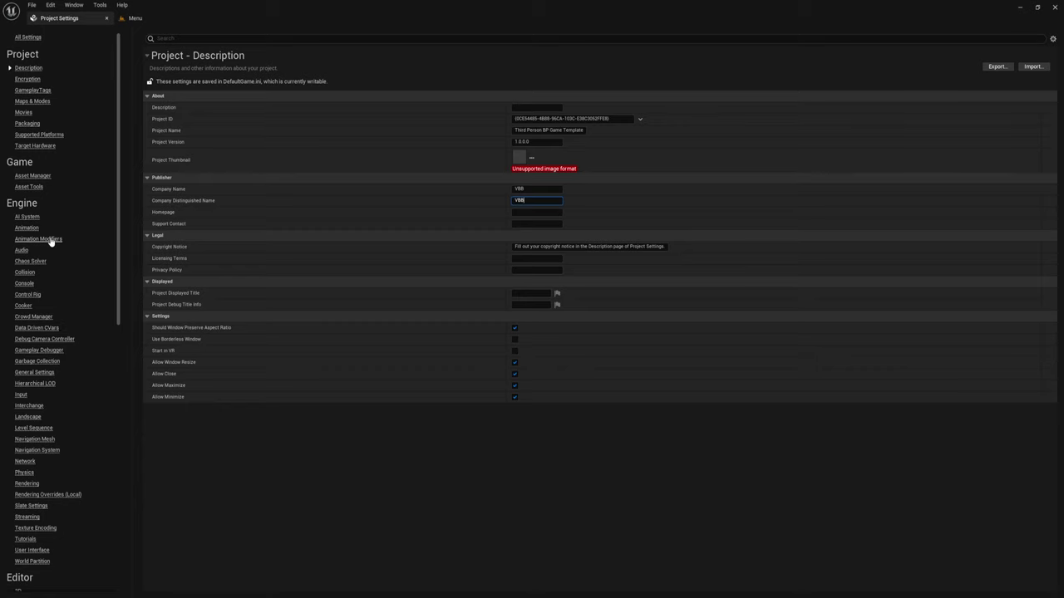
scroll(53, 243, down, 3)
scroll(50, 225, up, 1)
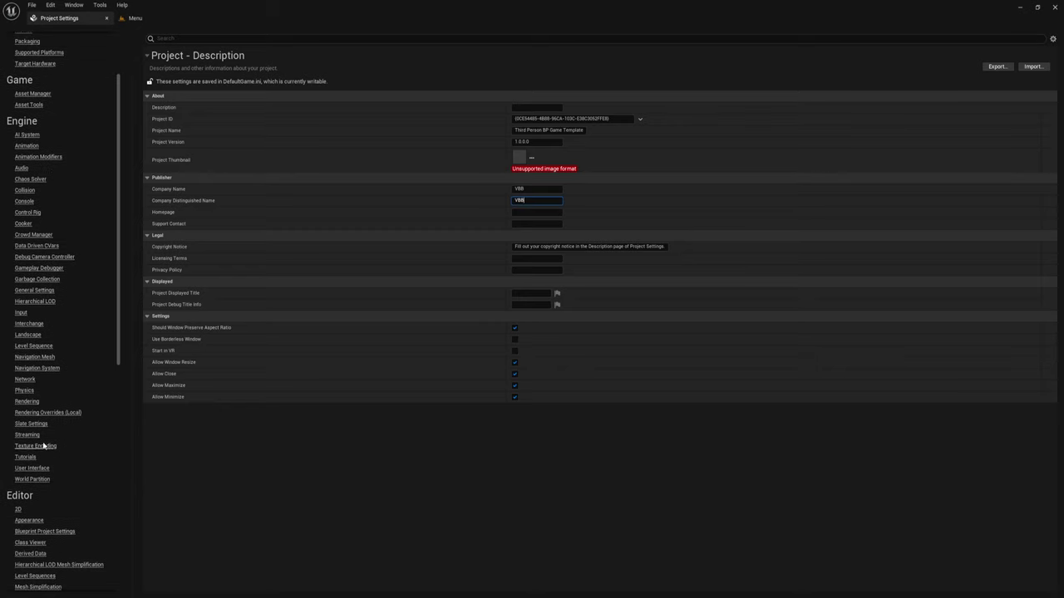
click(23, 402)
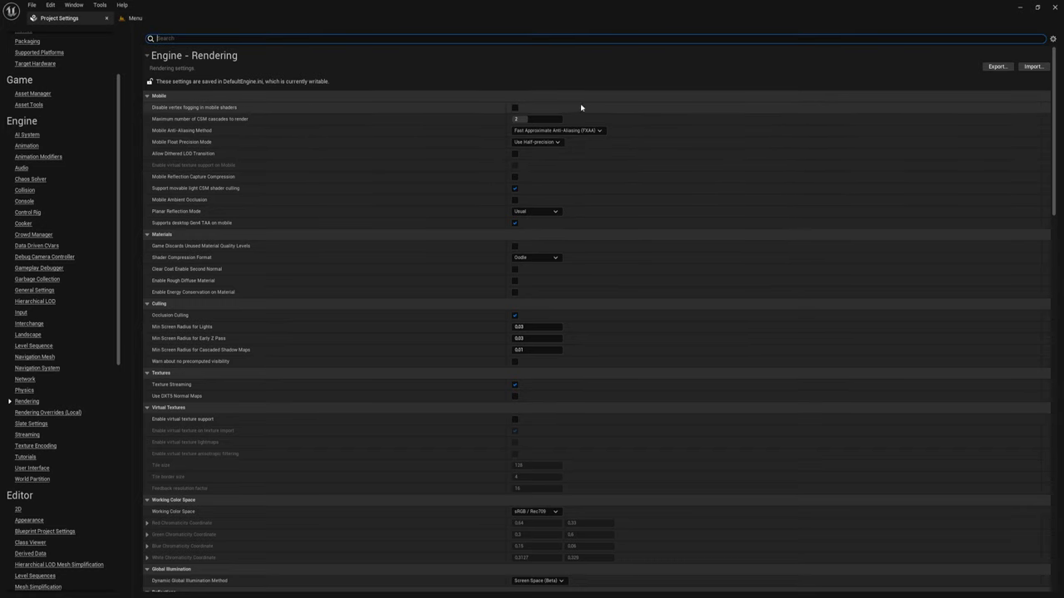
scroll(208, 337, down, 2)
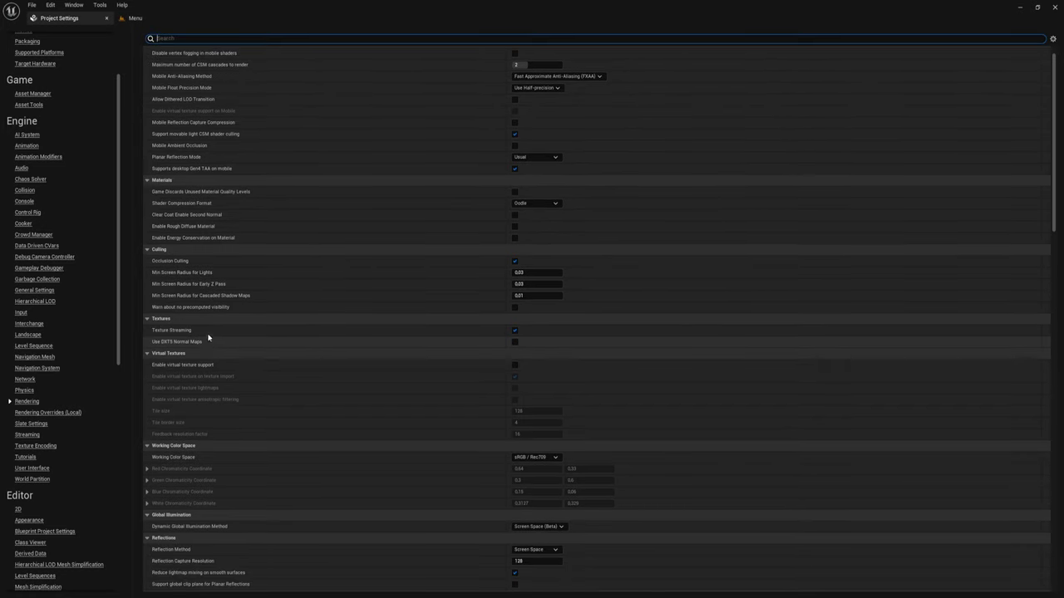
scroll(208, 338, down, 3)
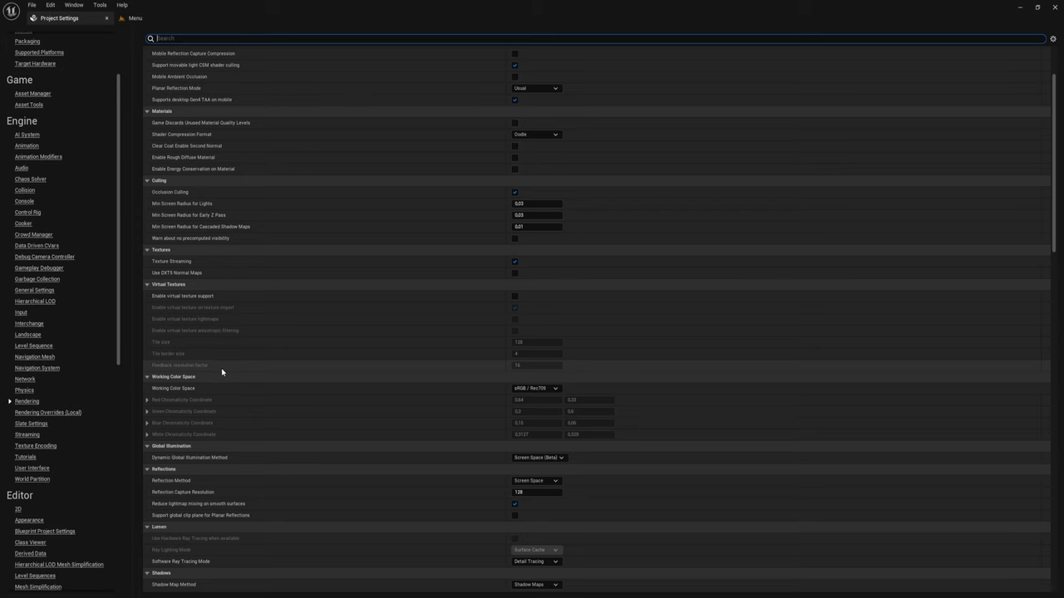
scroll(223, 369, down, 4)
scroll(223, 369, down, 4)
scroll(223, 368, down, 3)
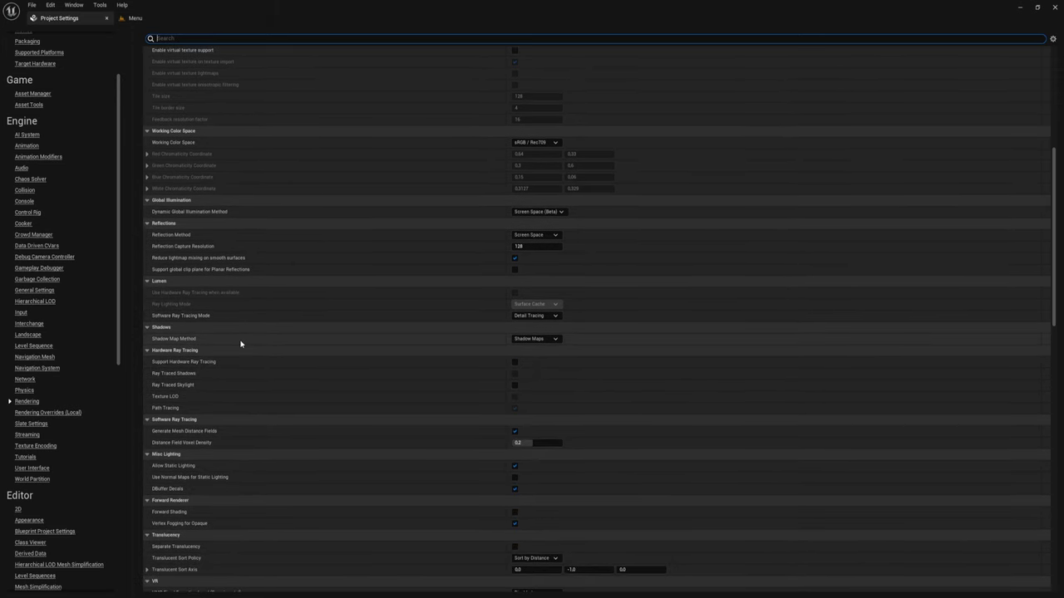
scroll(235, 358, down, 4)
scroll(235, 358, down, 3)
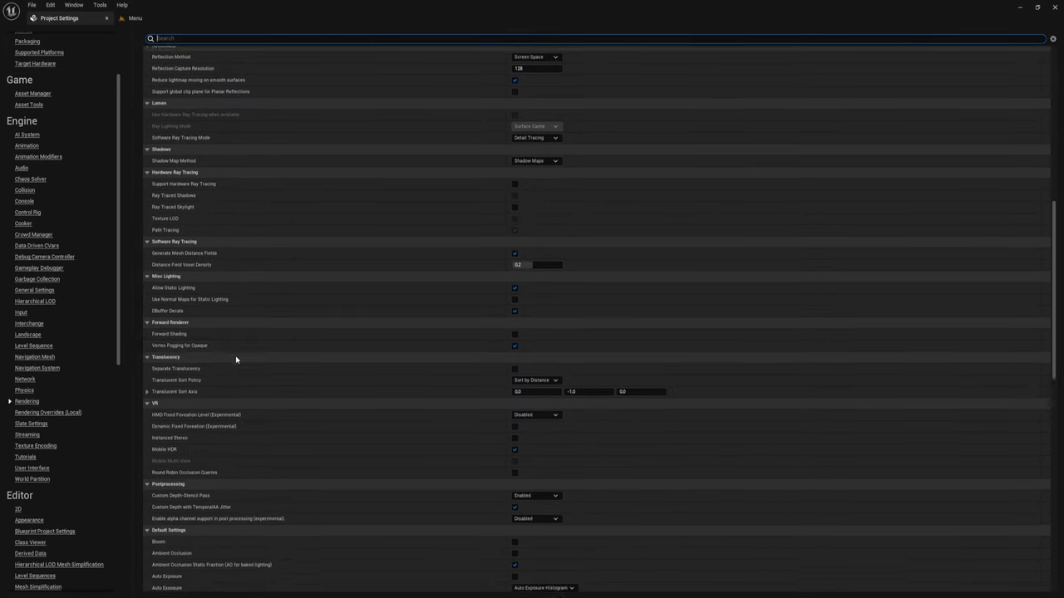
scroll(235, 355, down, 4)
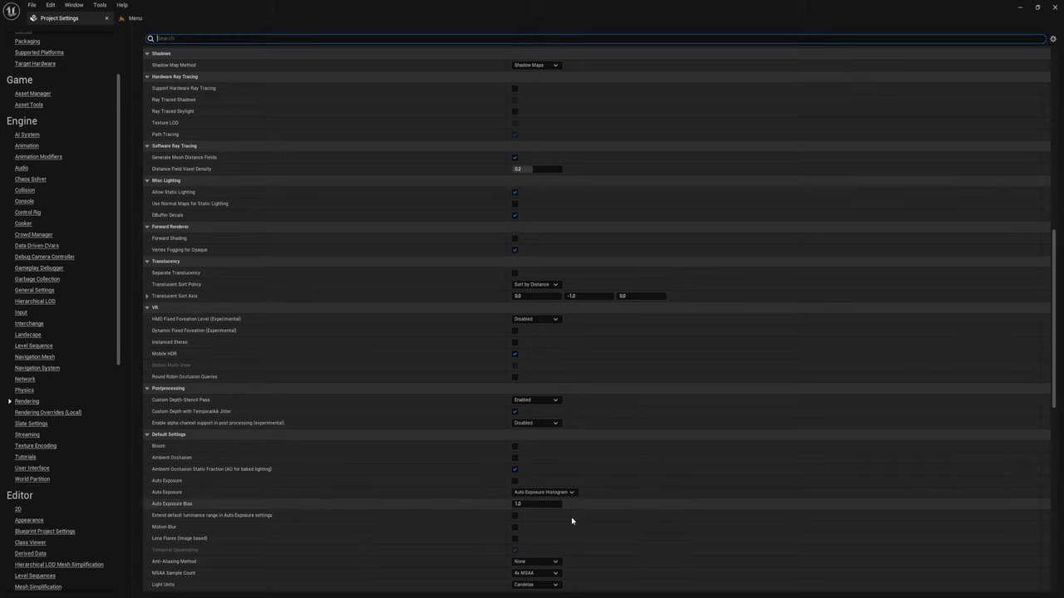
scroll(570, 458, down, 3)
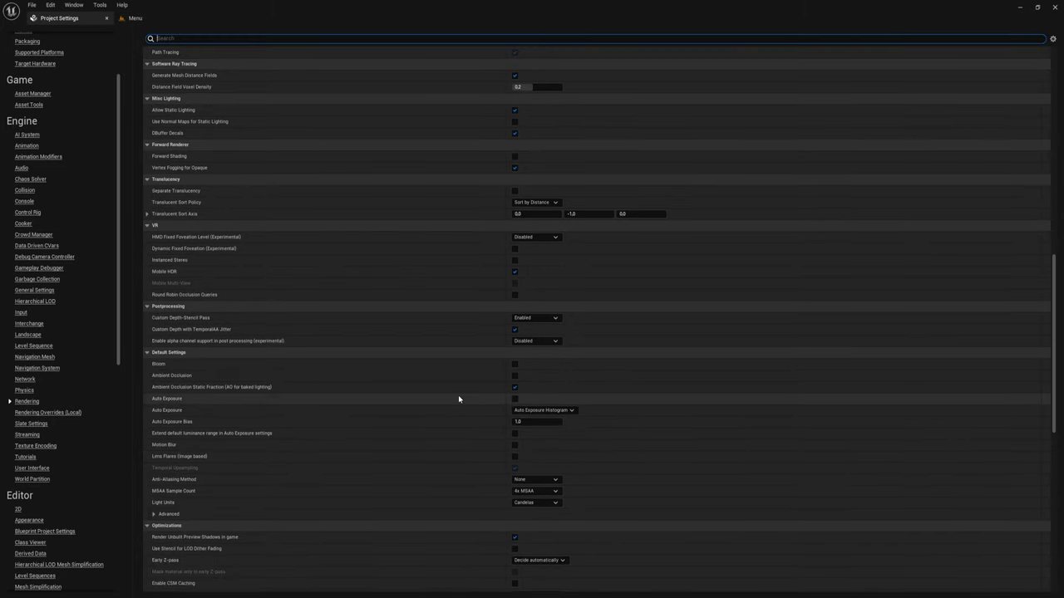
scroll(513, 402, down, 2)
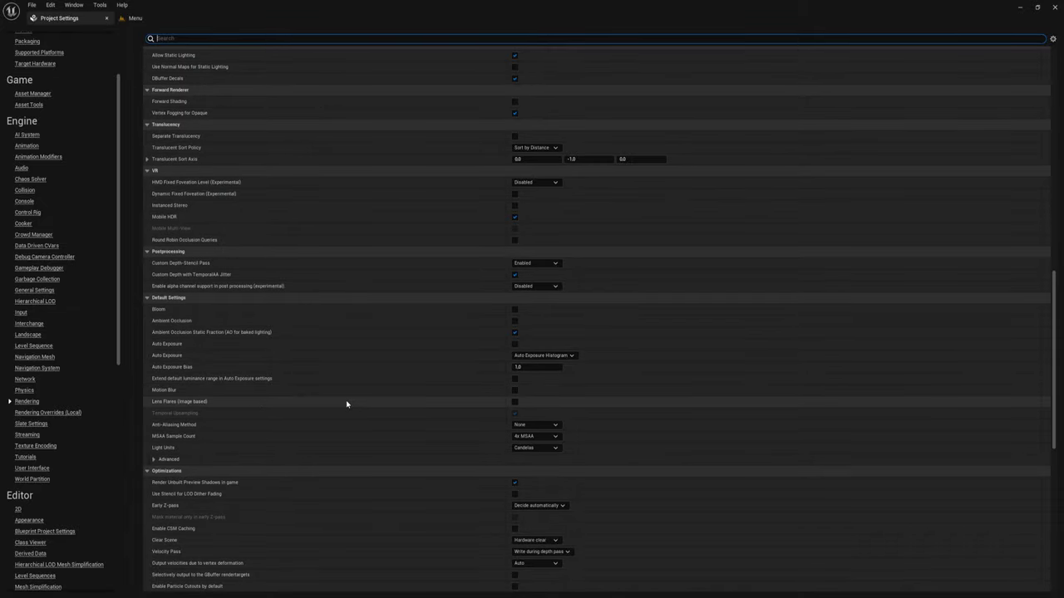
scroll(346, 400, down, 3)
scroll(318, 371, down, 3)
scroll(322, 379, down, 1)
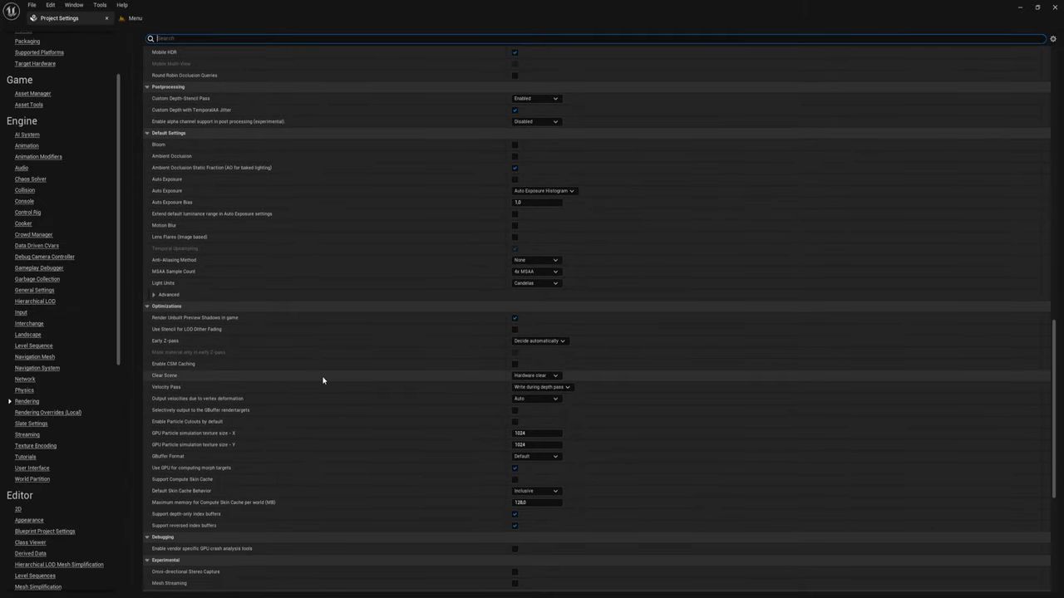
scroll(323, 380, down, 2)
scroll(322, 380, down, 1)
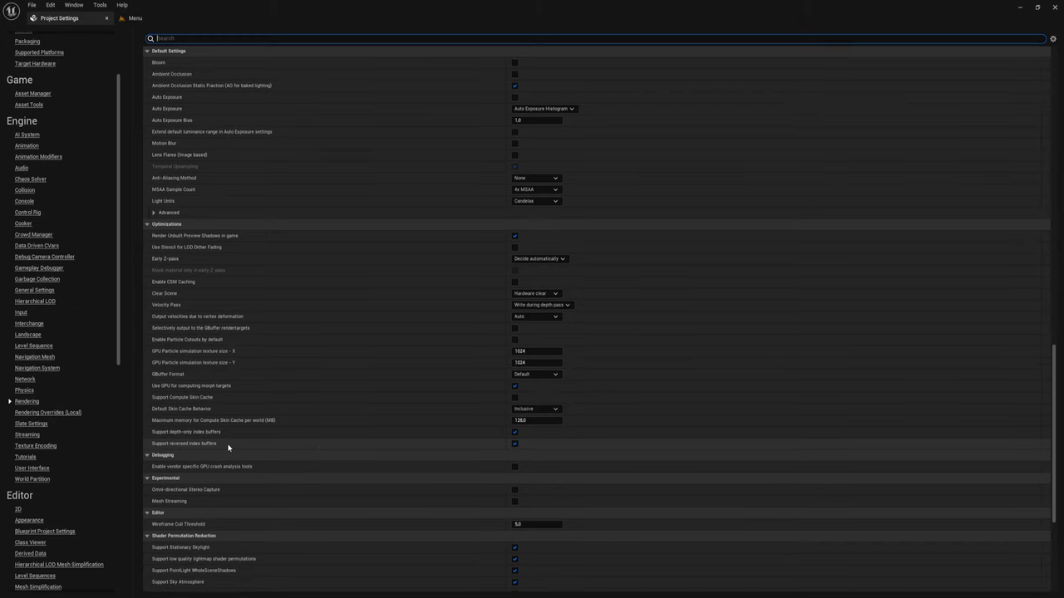
scroll(224, 536, down, 1)
scroll(224, 541, down, 3)
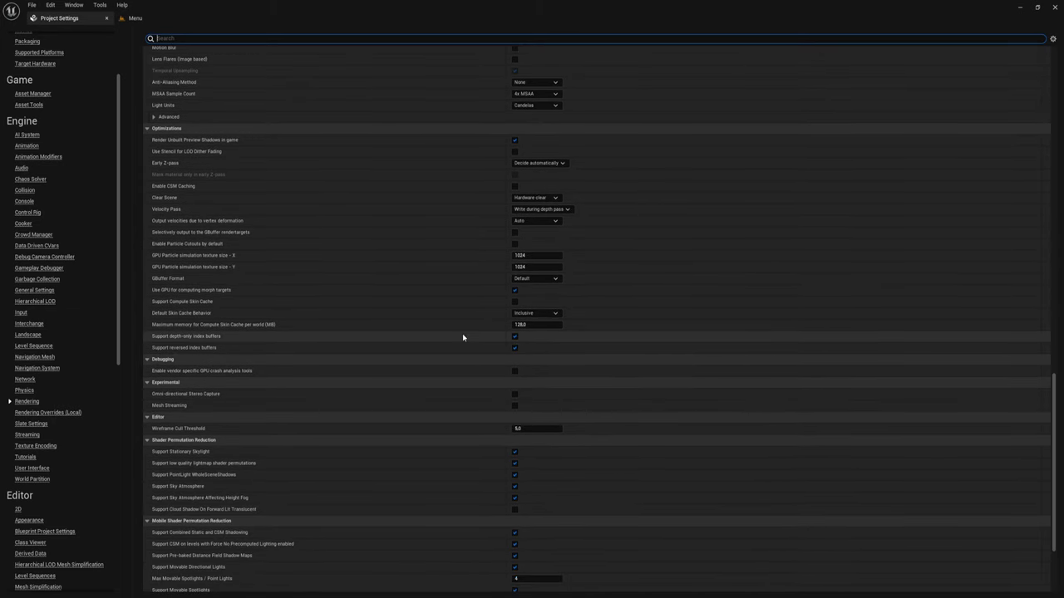
scroll(573, 248, down, 4)
scroll(574, 247, down, 2)
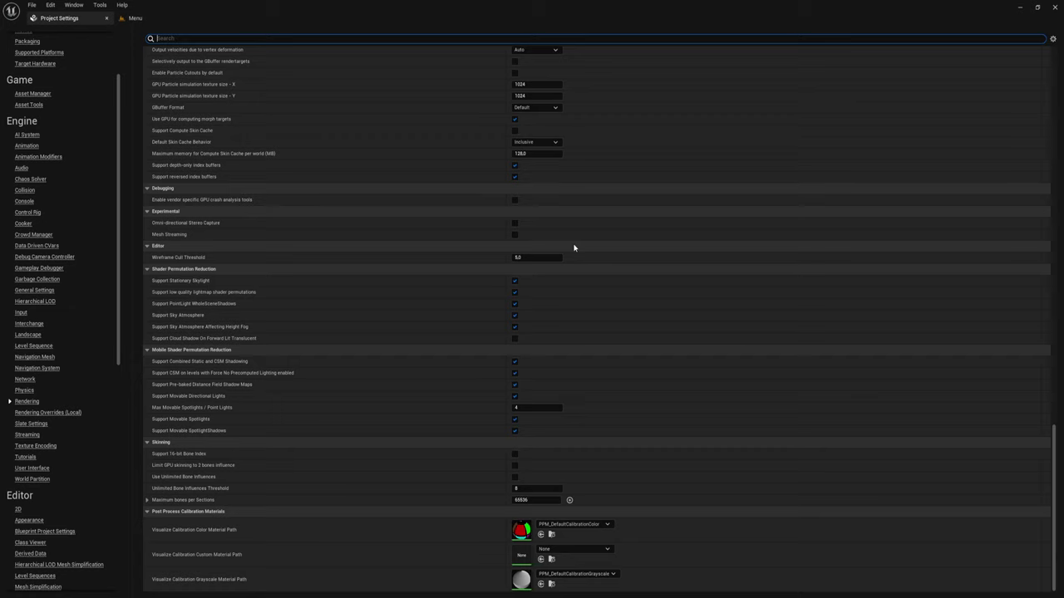
scroll(48, 404, down, 1)
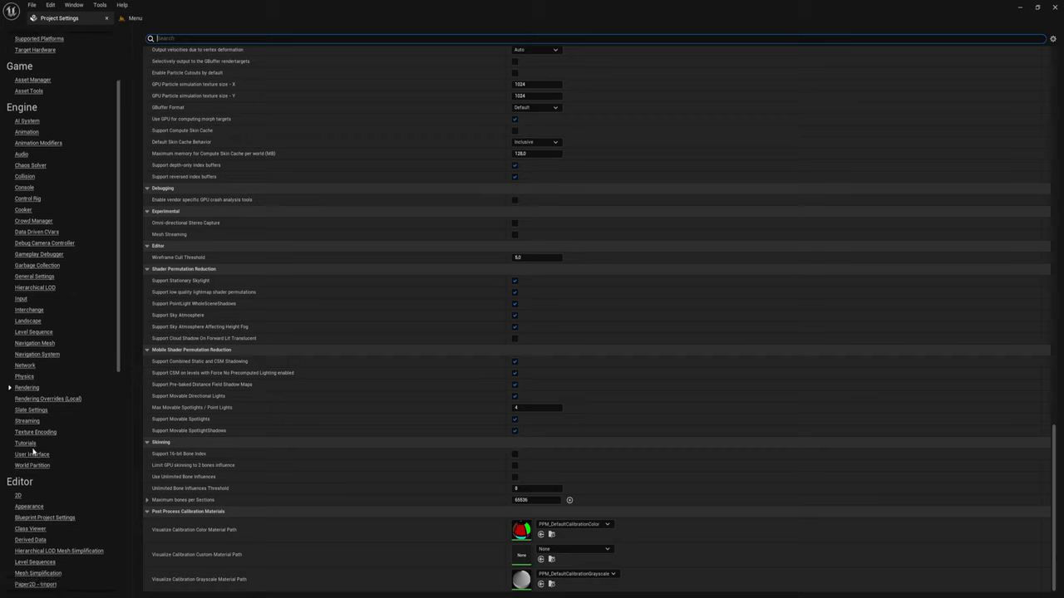
scroll(31, 440, down, 5)
scroll(46, 408, down, 3)
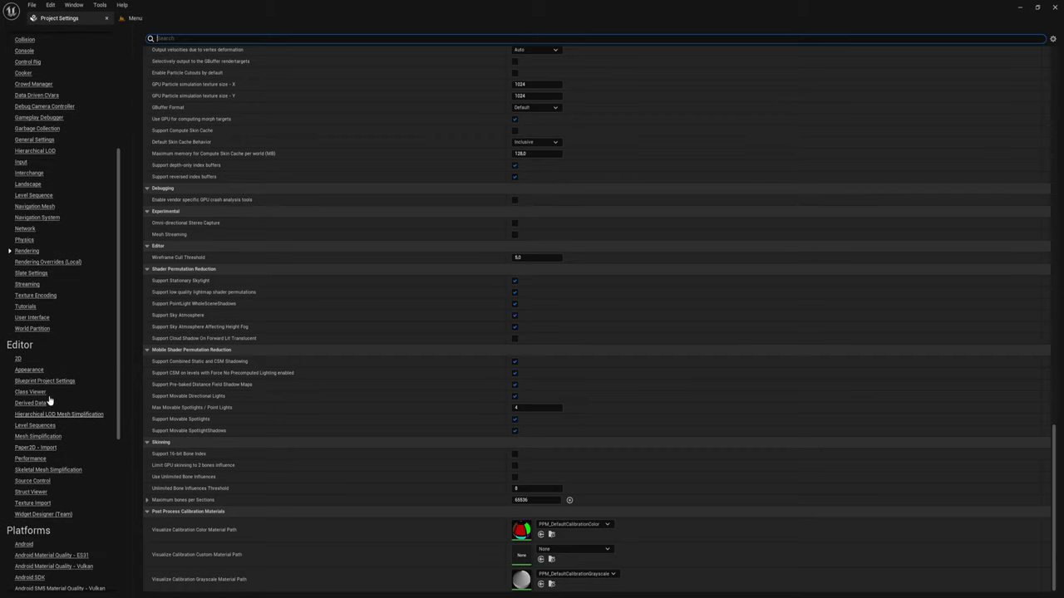
Step: Look over the Engine > User Interface project settings
click(30, 318)
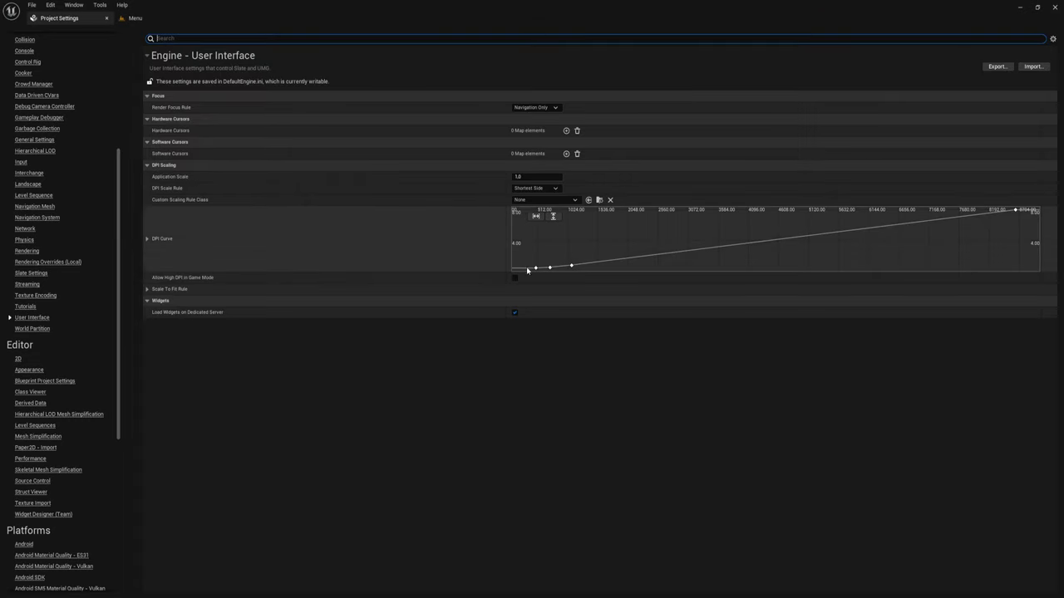
mouse_move(571, 265)
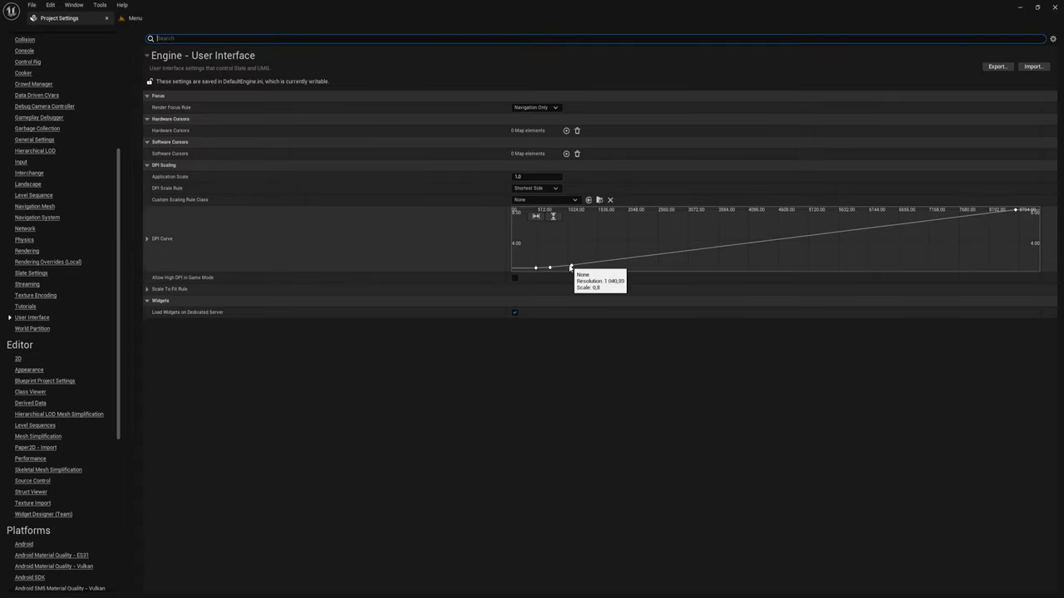
scroll(65, 453, down, 6)
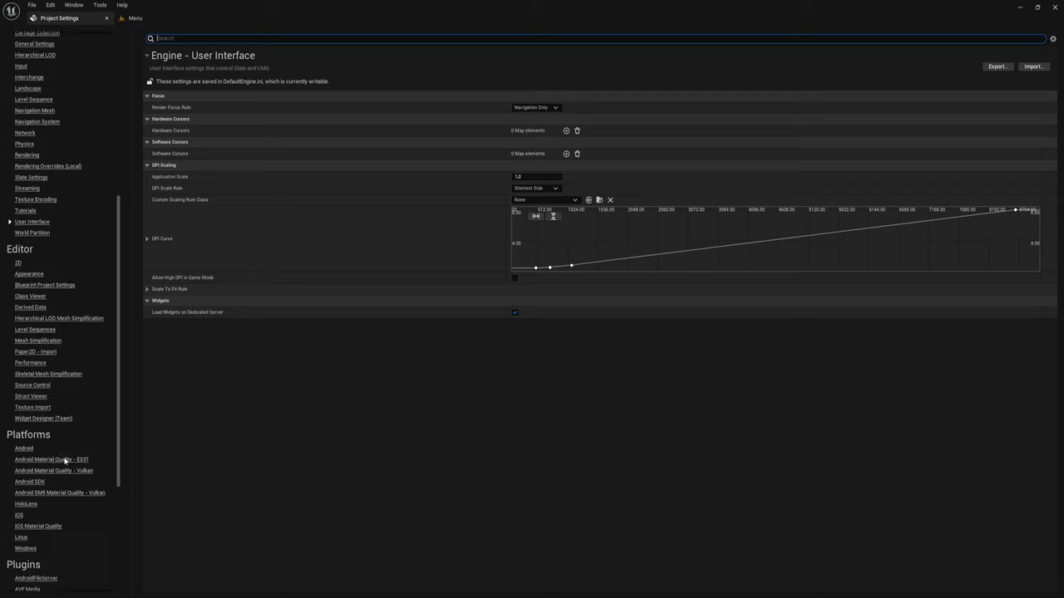
Step: Scroll through the Platforms > Android settings, then return to the Menu level
click(24, 381)
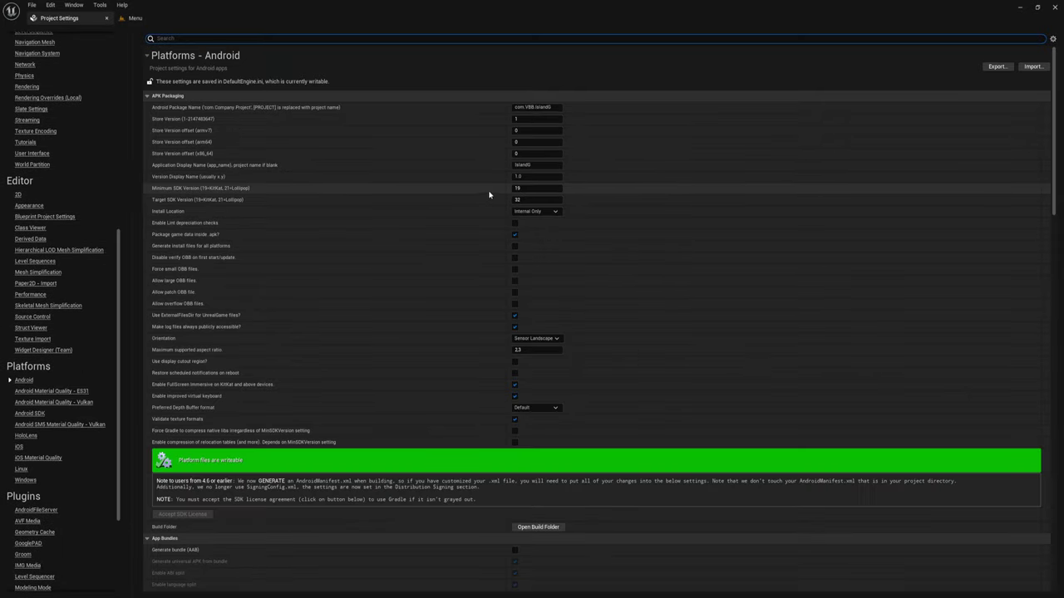
scroll(347, 380, down, 2)
scroll(332, 333, down, 2)
scroll(320, 291, down, 2)
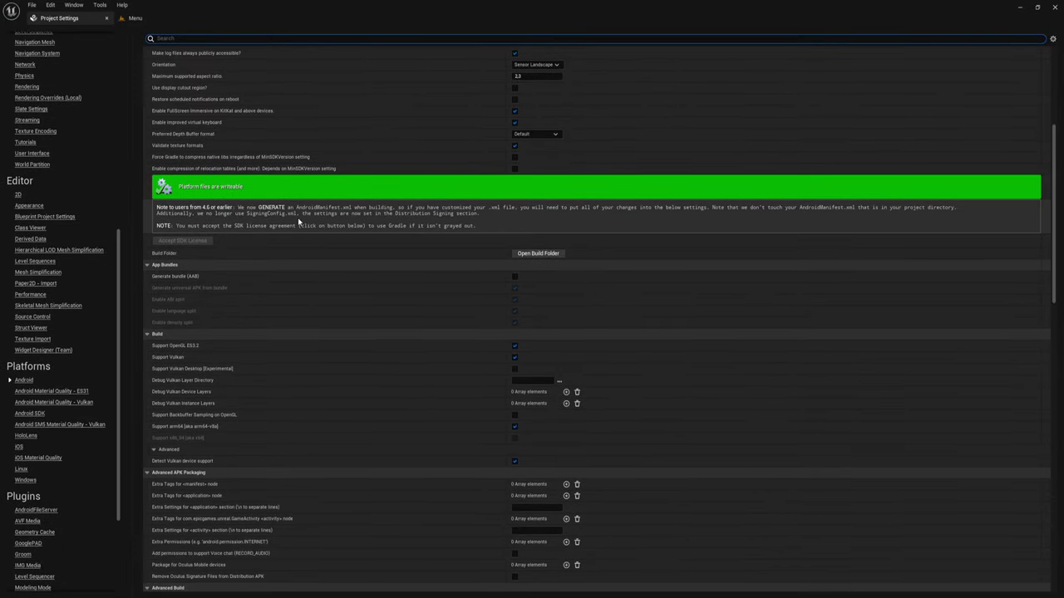
scroll(298, 221, down, 4)
scroll(298, 221, down, 2)
scroll(297, 218, down, 4)
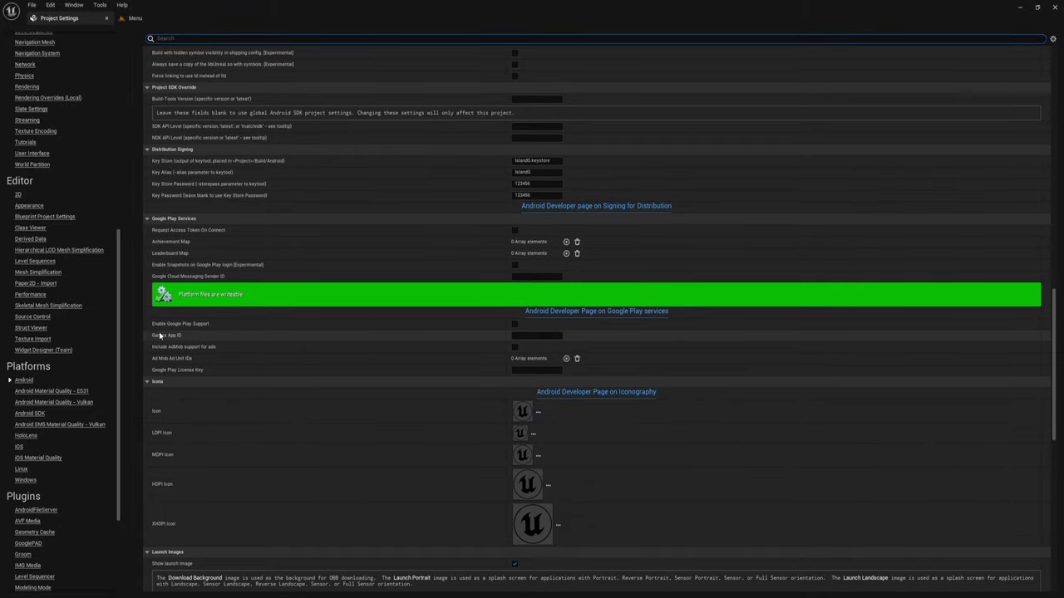
click(134, 20)
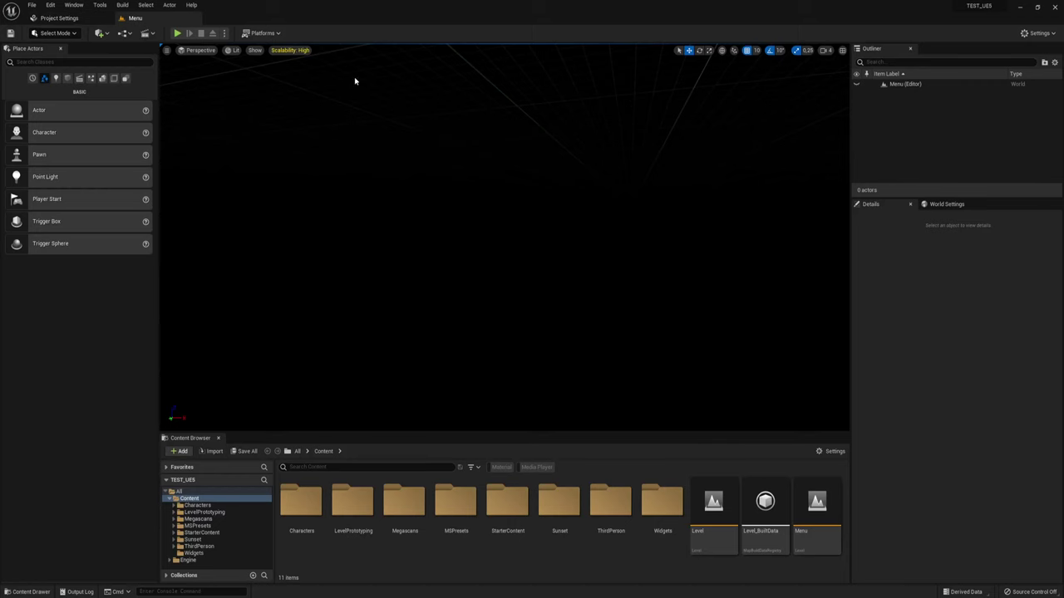
Step: Package the project for Android (ETC2) with the Shipping configuration, opening the output folder dialog
click(278, 33)
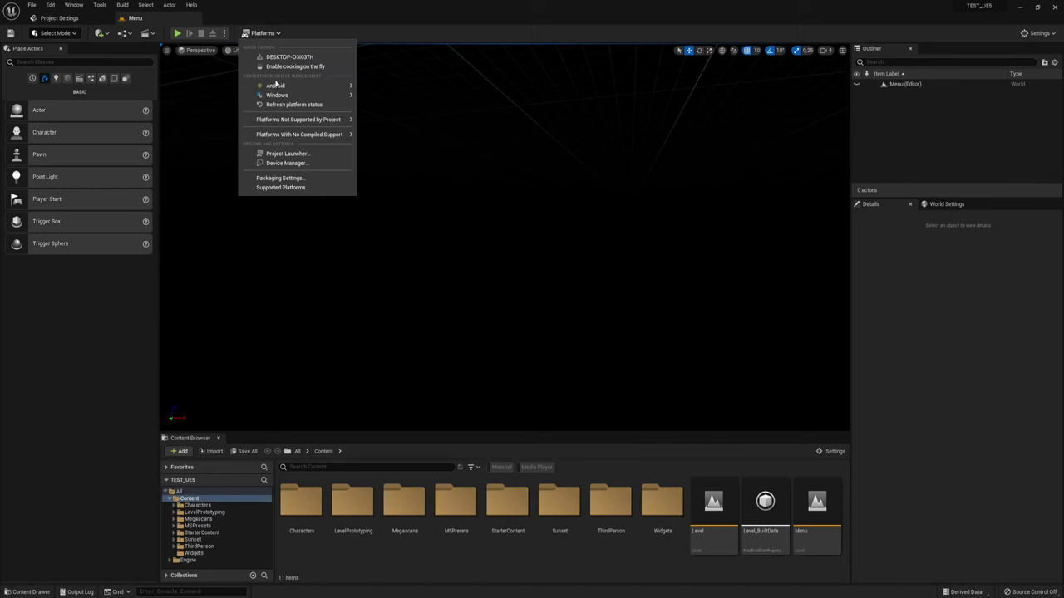
mouse_move(282, 85)
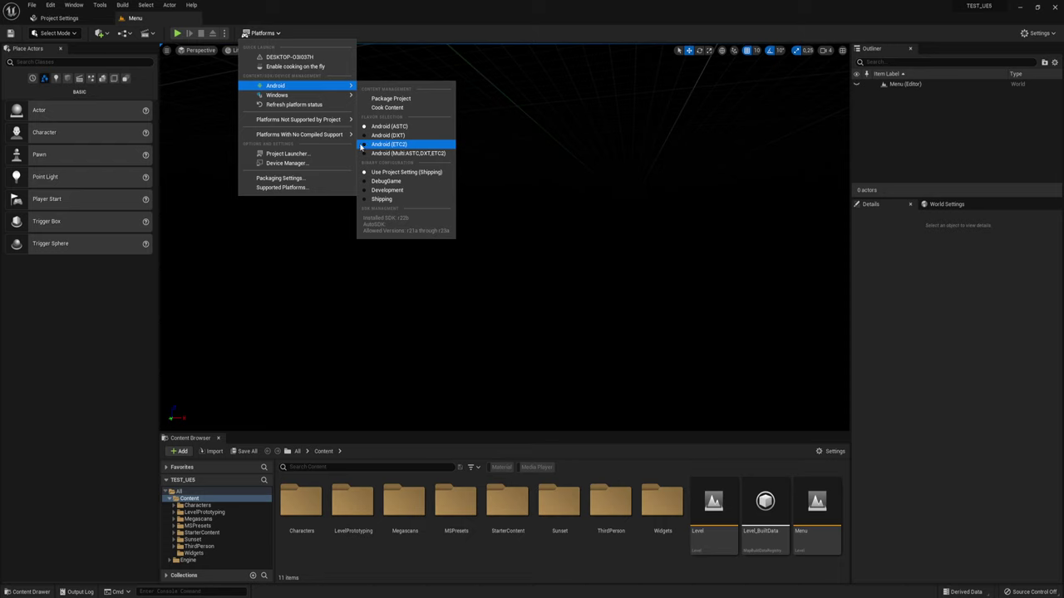
click(366, 145)
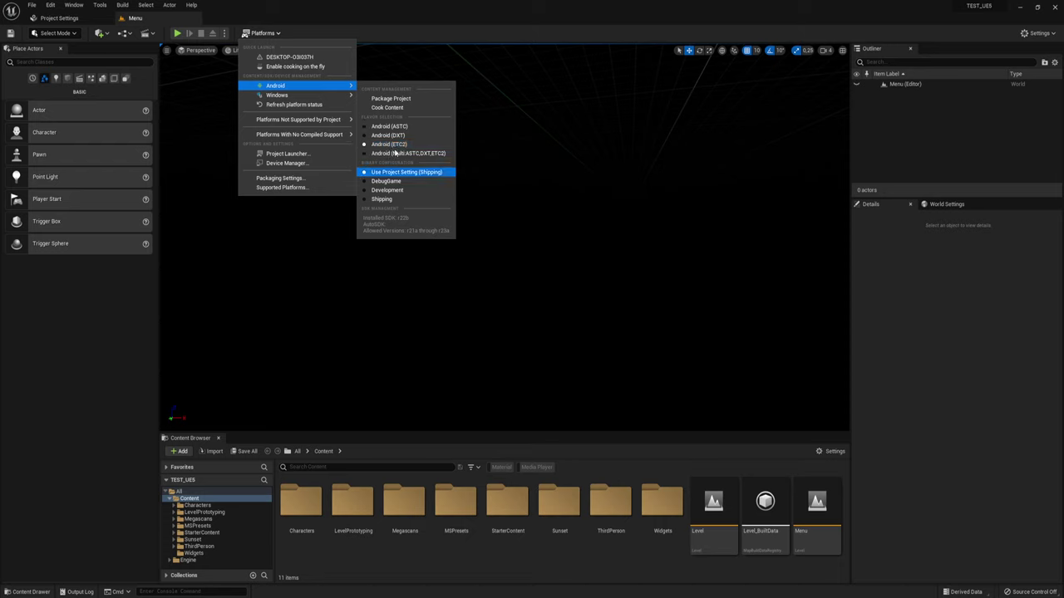
mouse_move(332, 123)
mouse_move(333, 86)
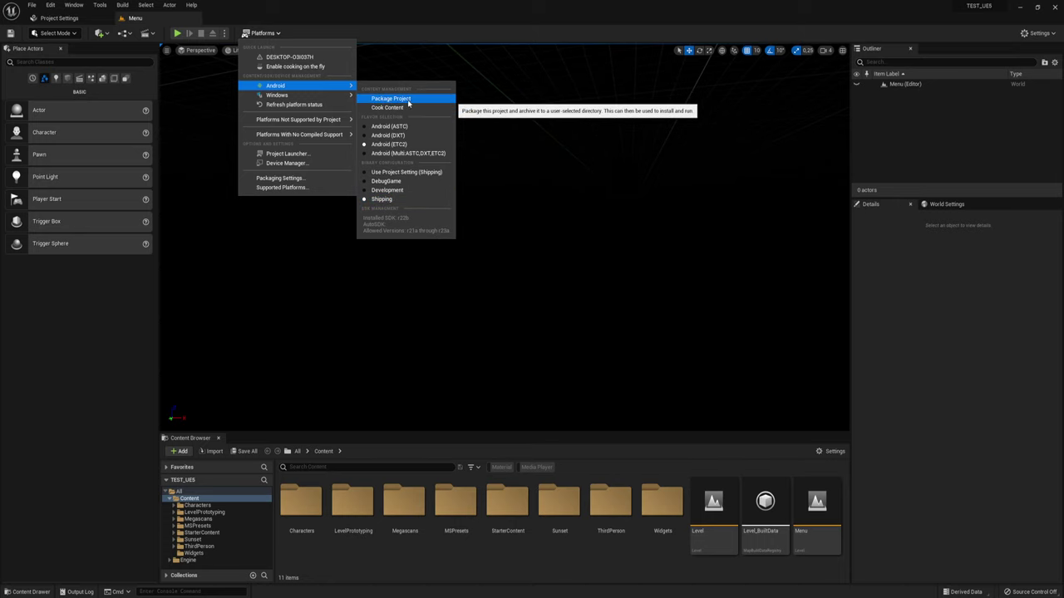
click(408, 102)
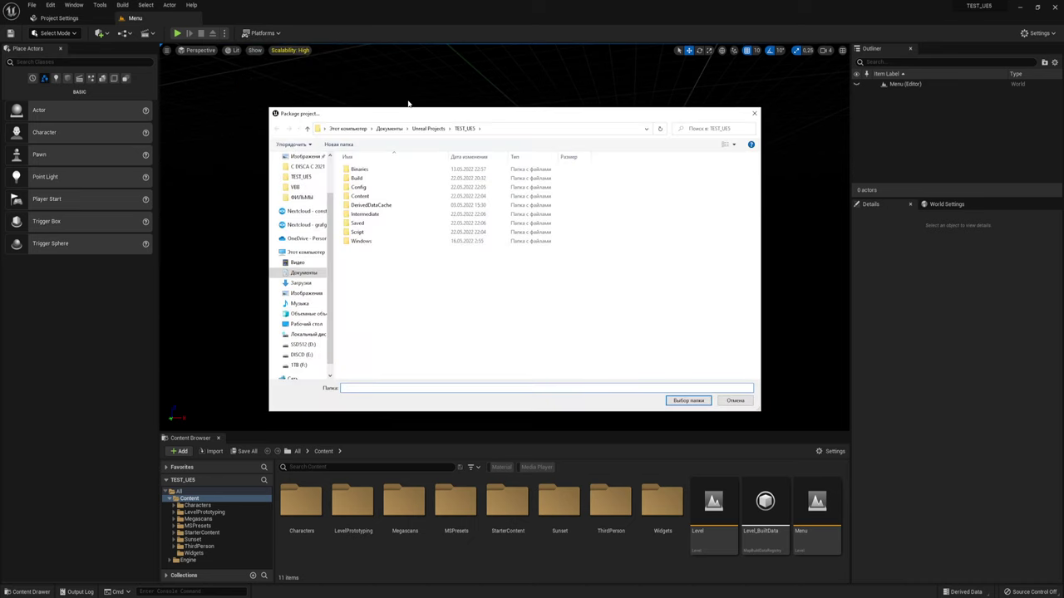
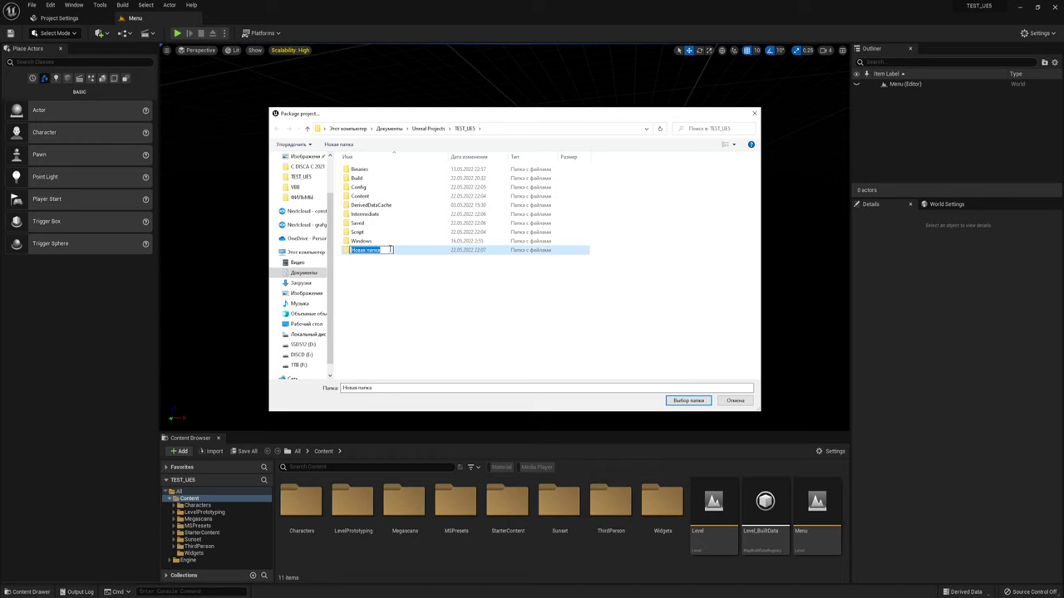
Step: Name the new folder inside the TEST_UE5 project BUILDS
text(Bu)
key(Return)
key(Return)
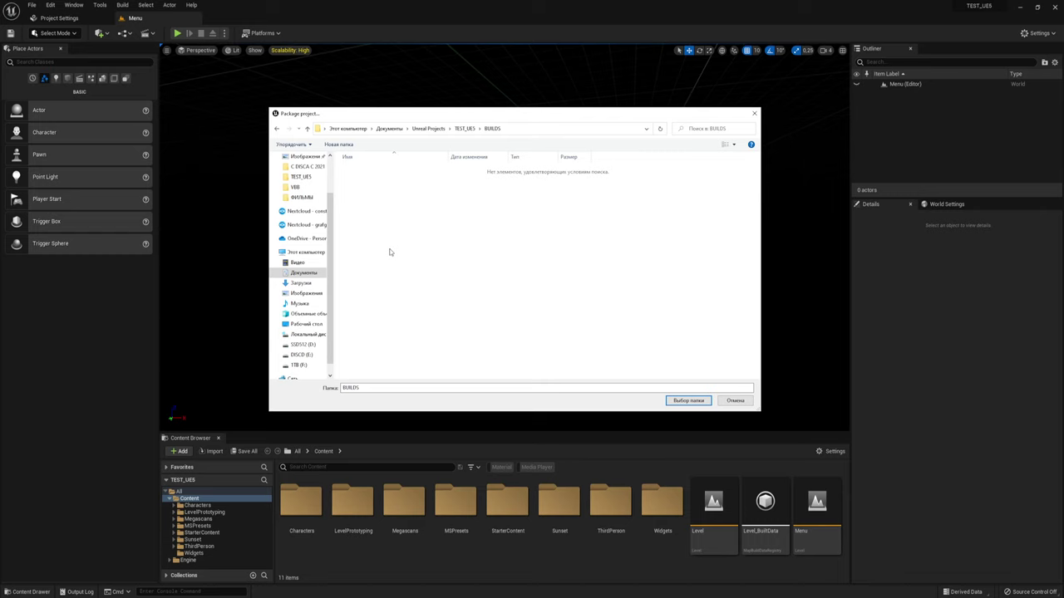
Step: Start Android (ETC2) packaging into BUILDS and show a taller, higher Output Log window
click(673, 400)
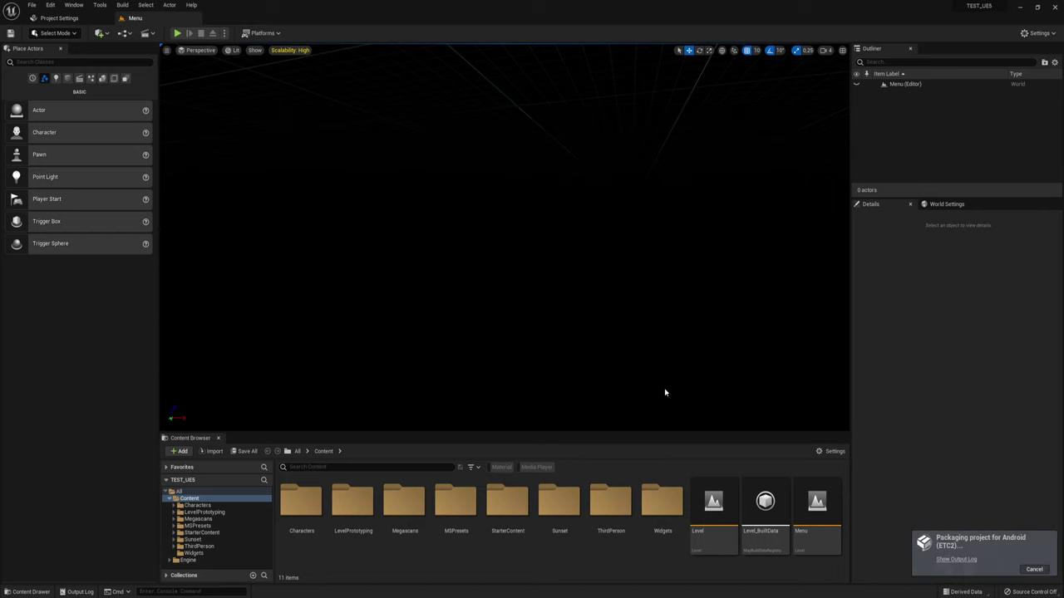
click(956, 559)
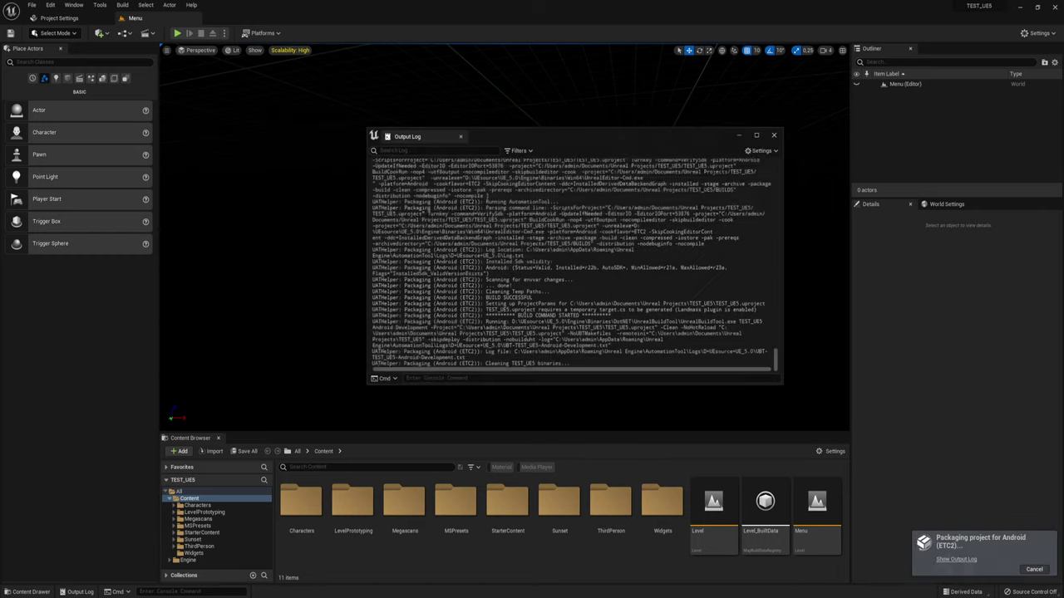
drag(573, 144, 511, 76)
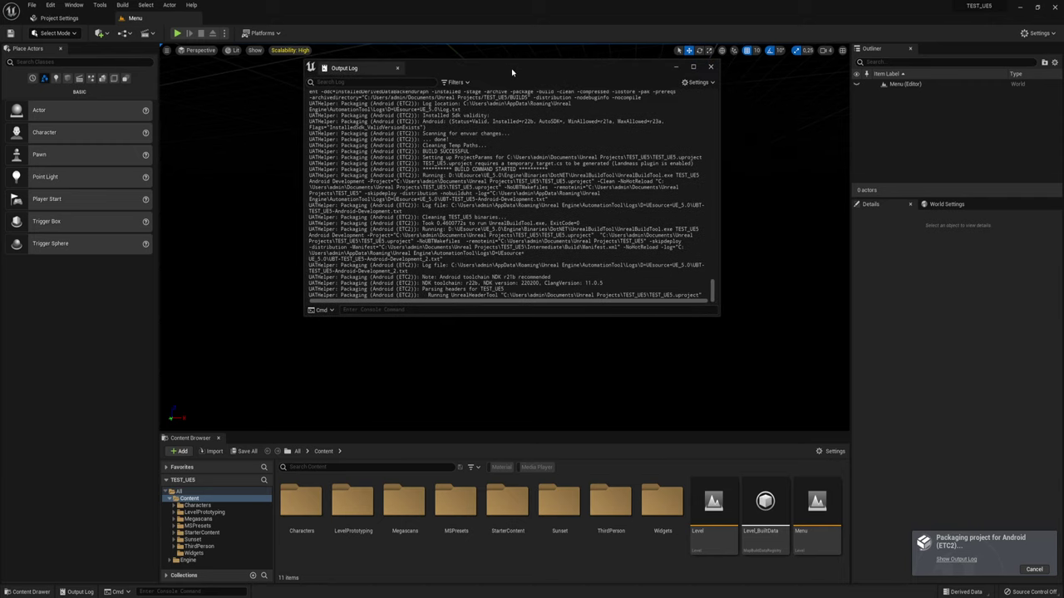
drag(493, 315, 493, 422)
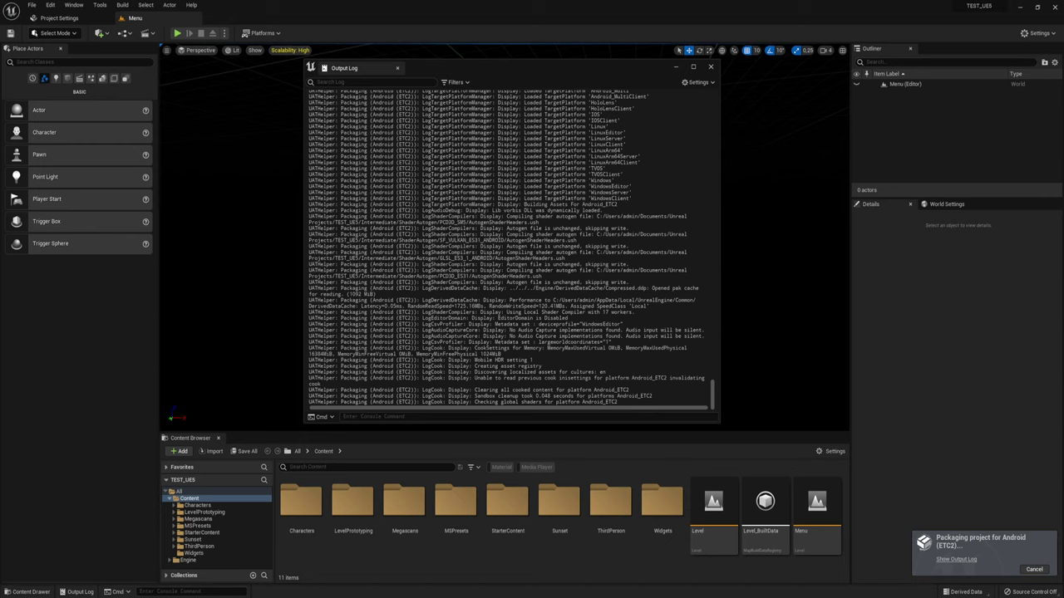
Step: Open This PC's About page, then the System Properties Advanced tab, centred on screen
click(1022, 8)
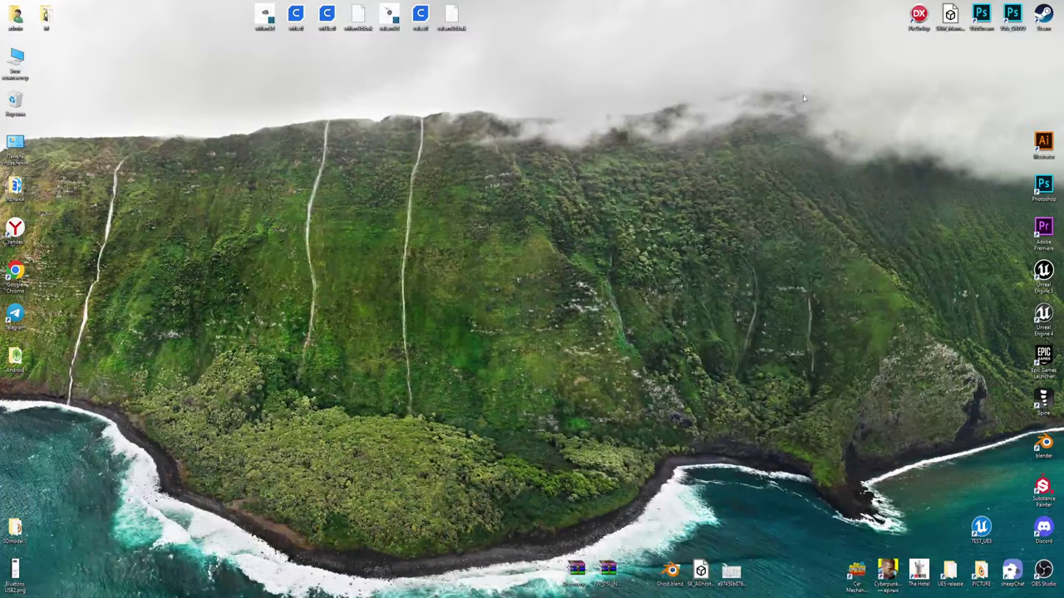
right_click(22, 53)
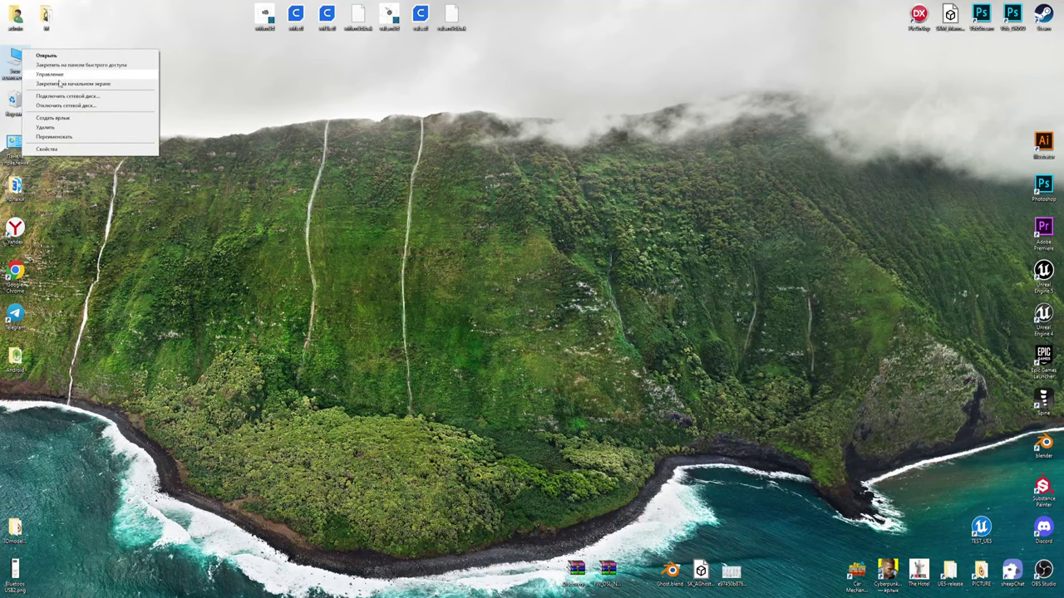
click(48, 149)
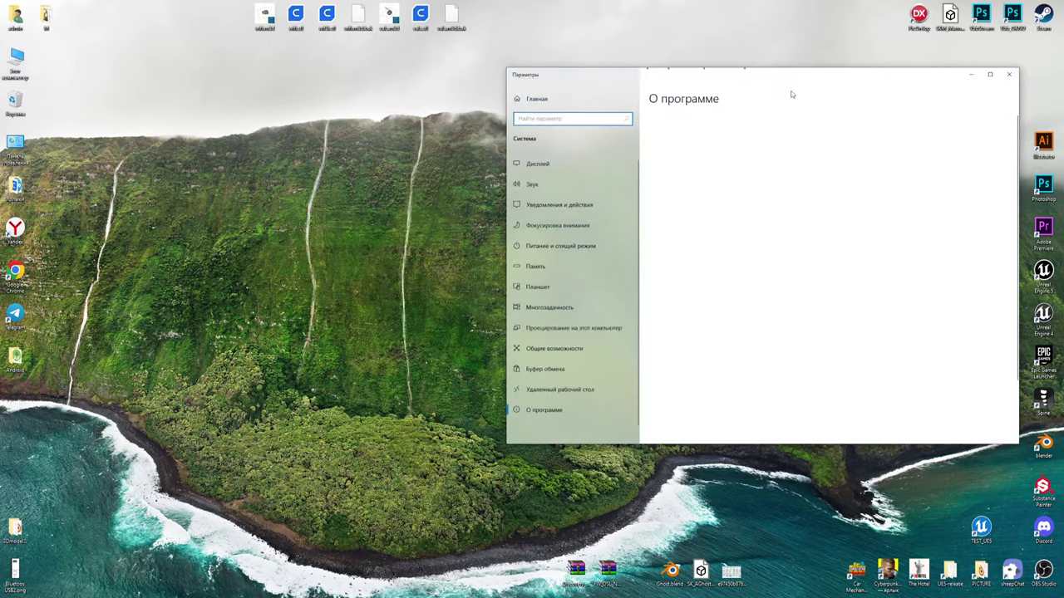
drag(796, 73, 513, 82)
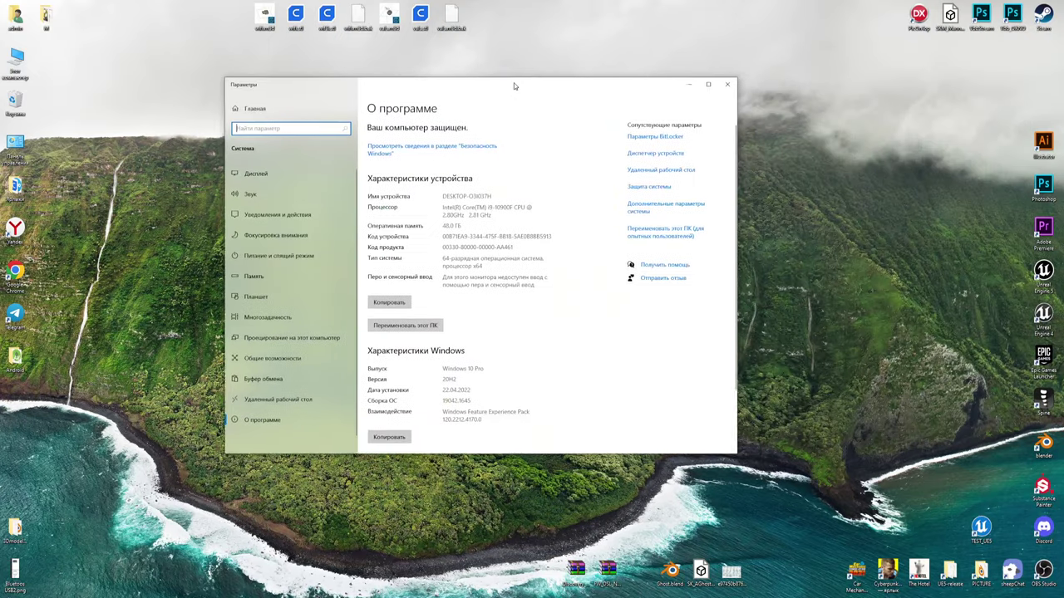
click(649, 212)
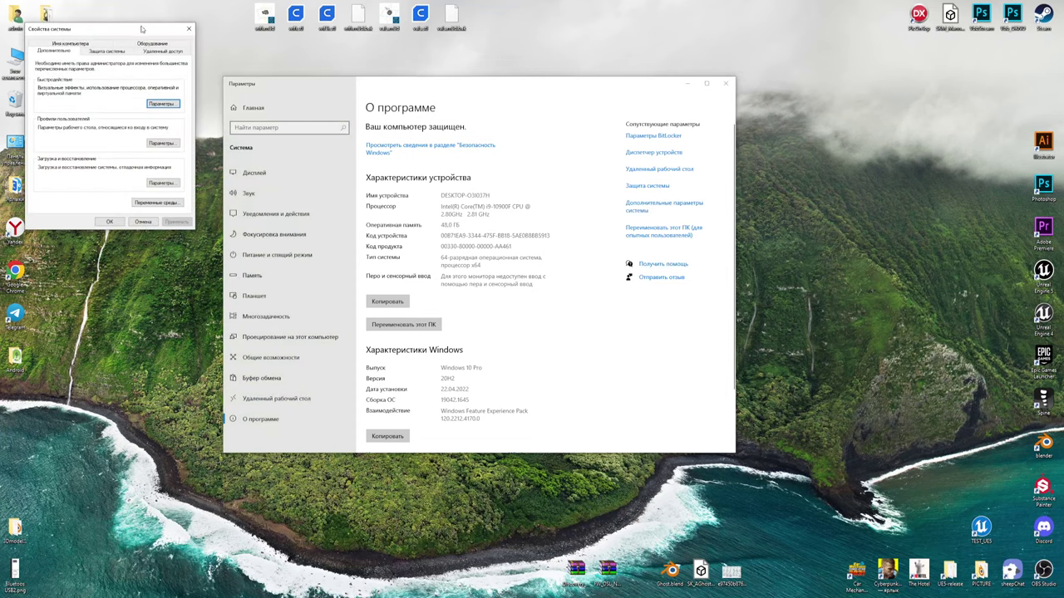
drag(141, 29, 524, 128)
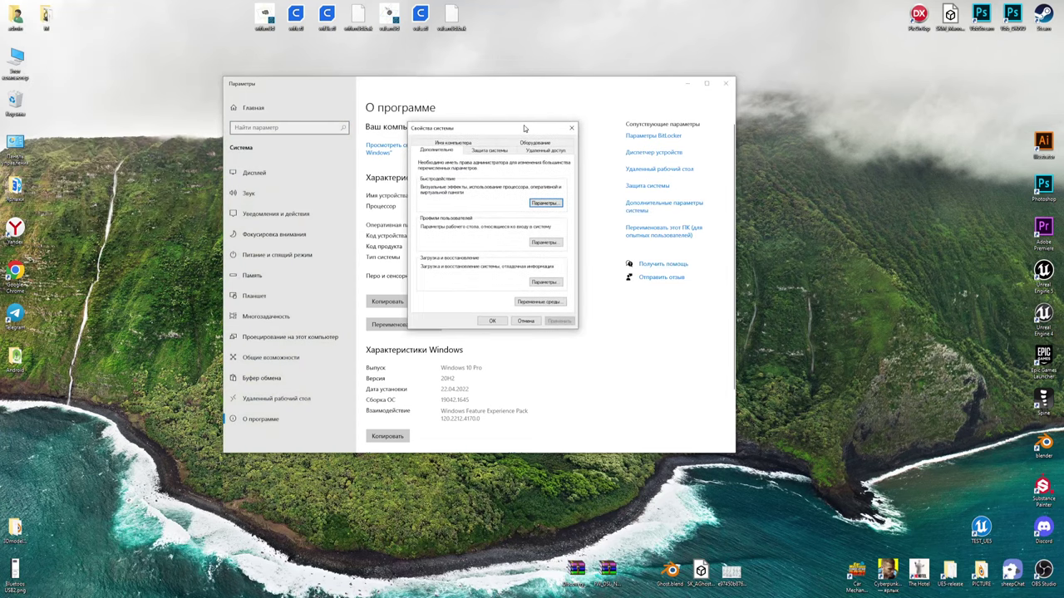
Step: Open the Environment Variables dialog and scroll through the user variables list
click(542, 303)
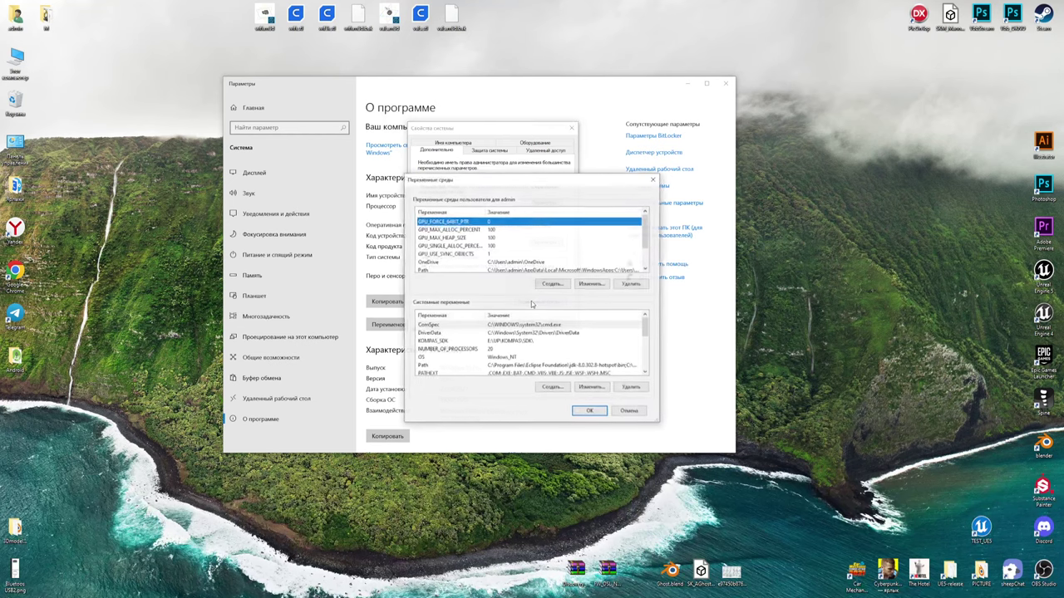
drag(537, 181, 527, 127)
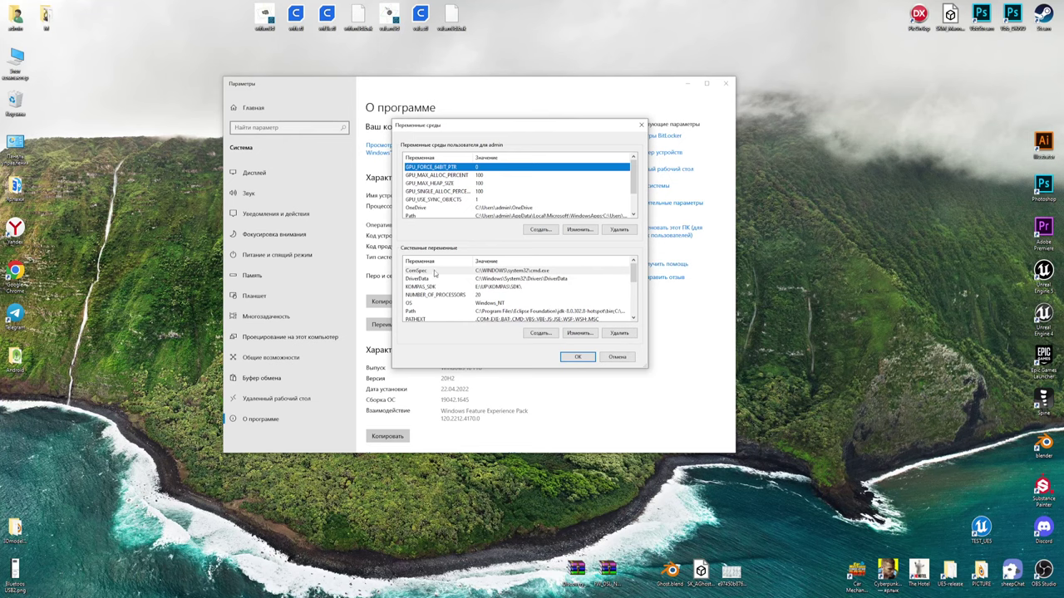
scroll(462, 212, down, 1)
scroll(454, 198, up, 1)
scroll(455, 200, down, 1)
Step: View the entries of the user Path variable and close them without changes
click(437, 192)
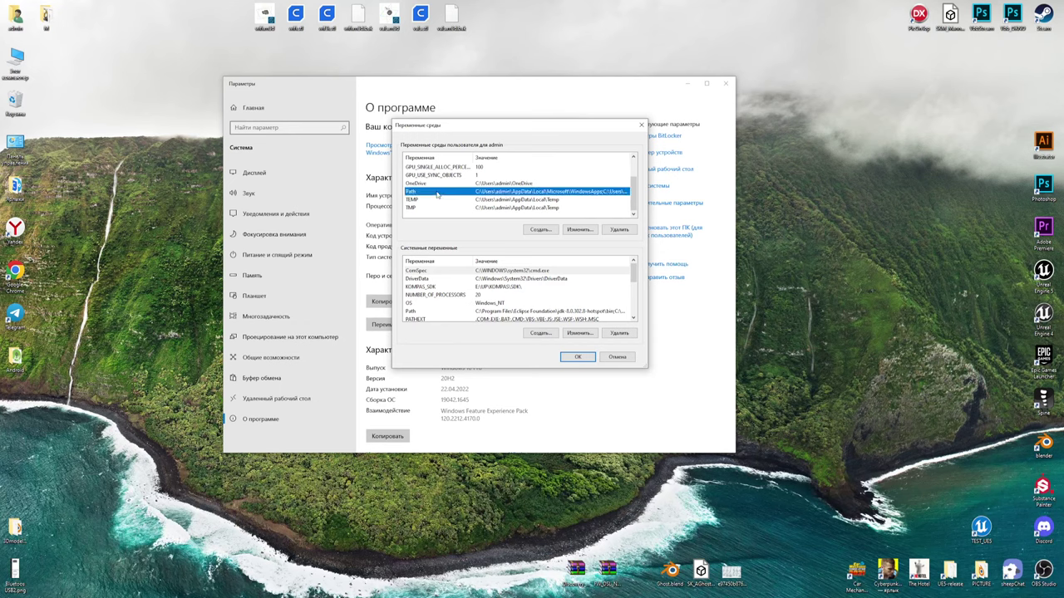
double_click(437, 192)
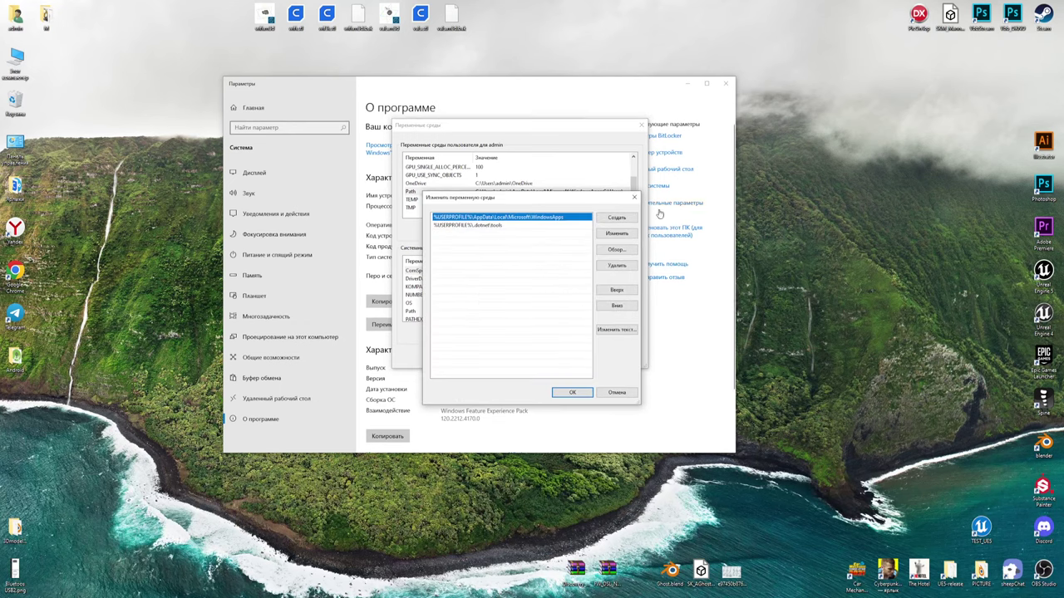
click(632, 197)
Step: Scroll up and down through the system variables list to review its entries
scroll(422, 295, down, 3)
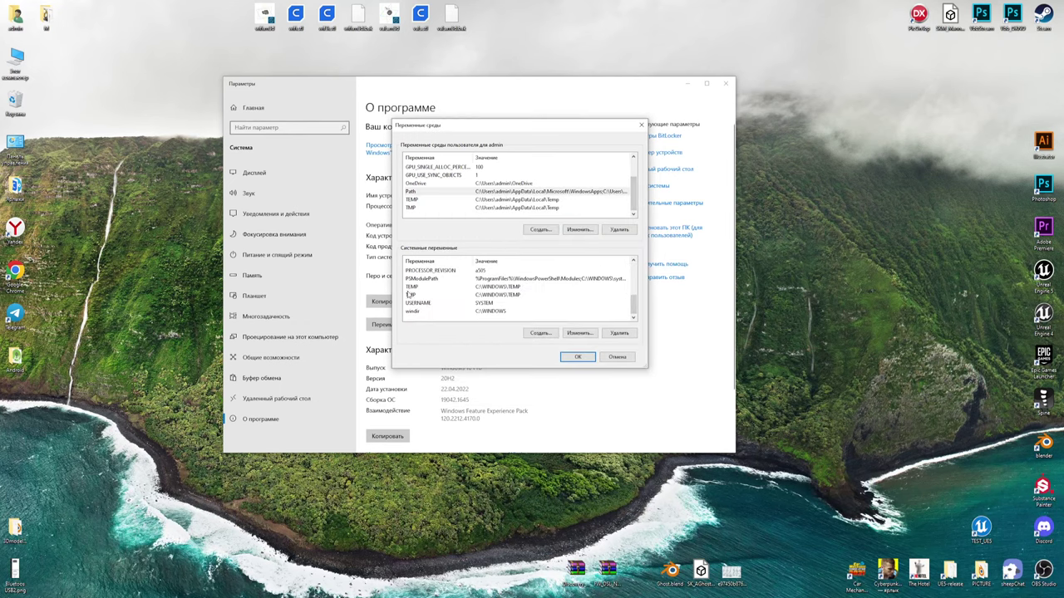
scroll(423, 296, up, 2)
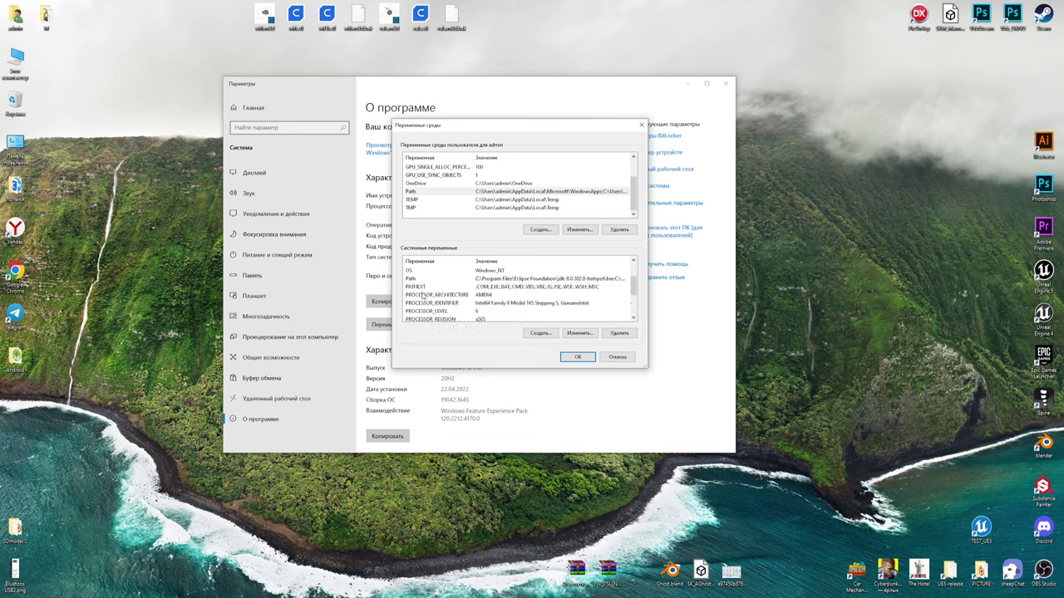
scroll(423, 296, up, 2)
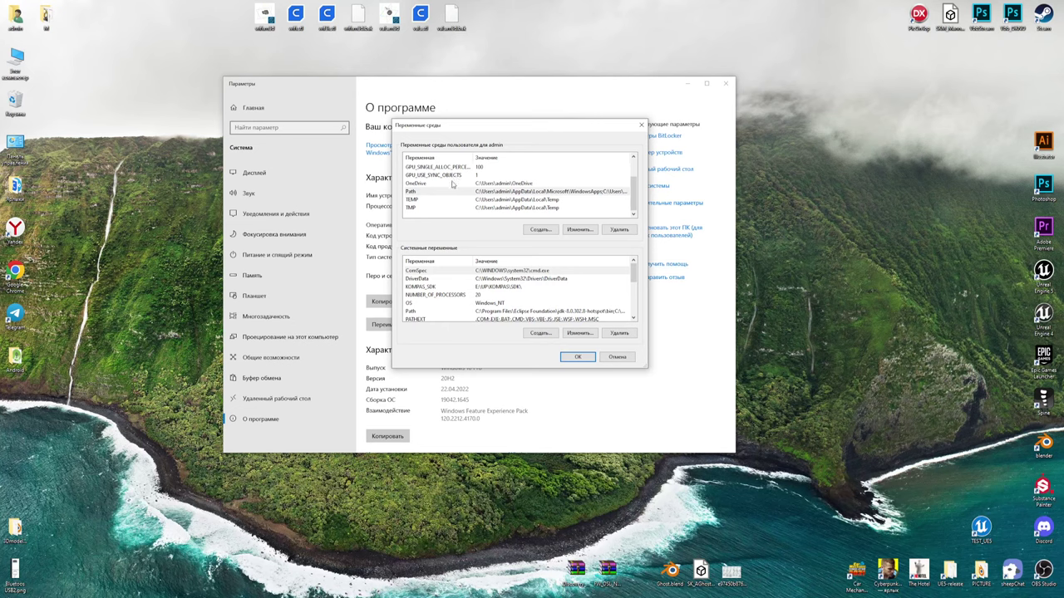
scroll(453, 185, up, 1)
scroll(453, 185, down, 1)
scroll(478, 287, down, 2)
scroll(489, 291, down, 2)
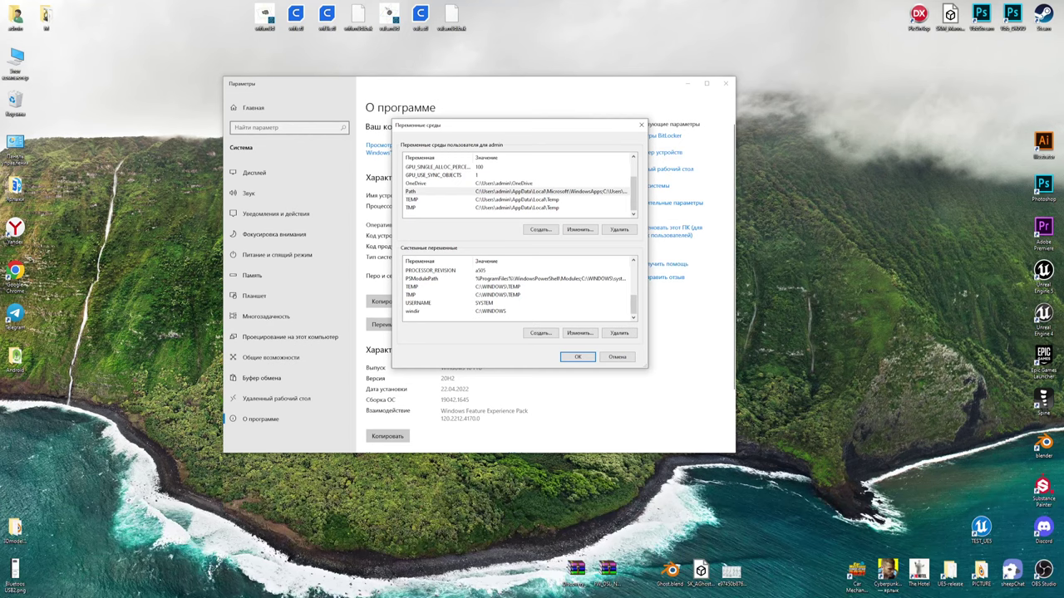
key(alt+Tab)
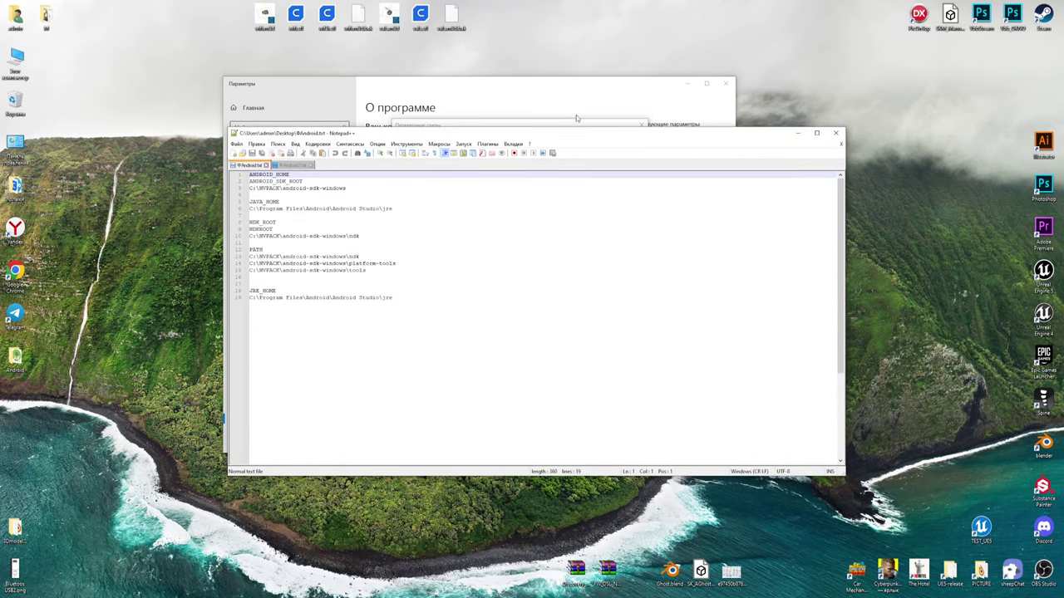
drag(536, 133, 819, 141)
drag(544, 127, 363, 123)
drag(653, 145, 615, 112)
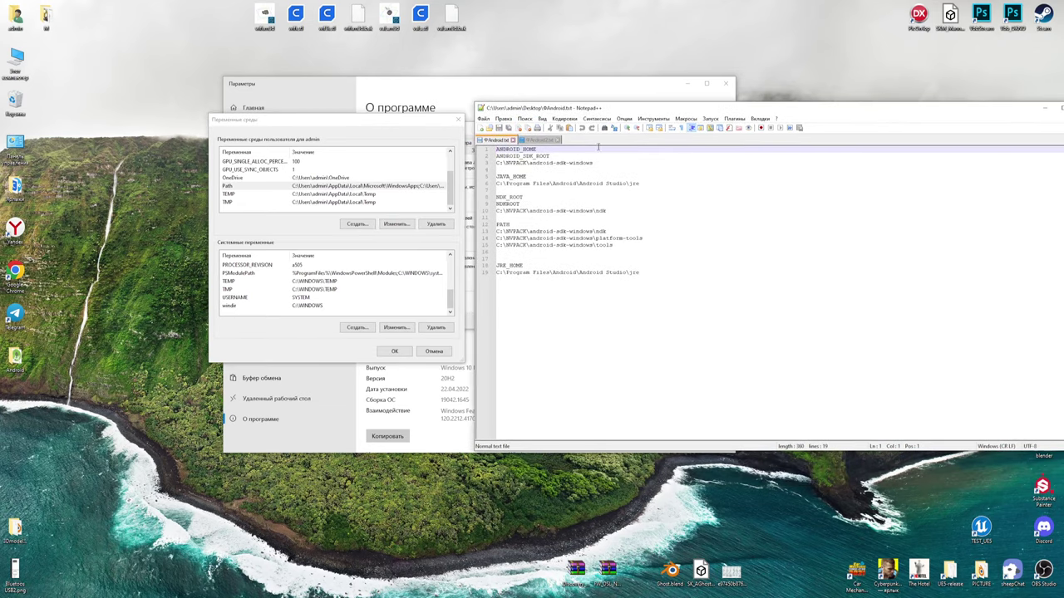
drag(596, 163, 496, 150)
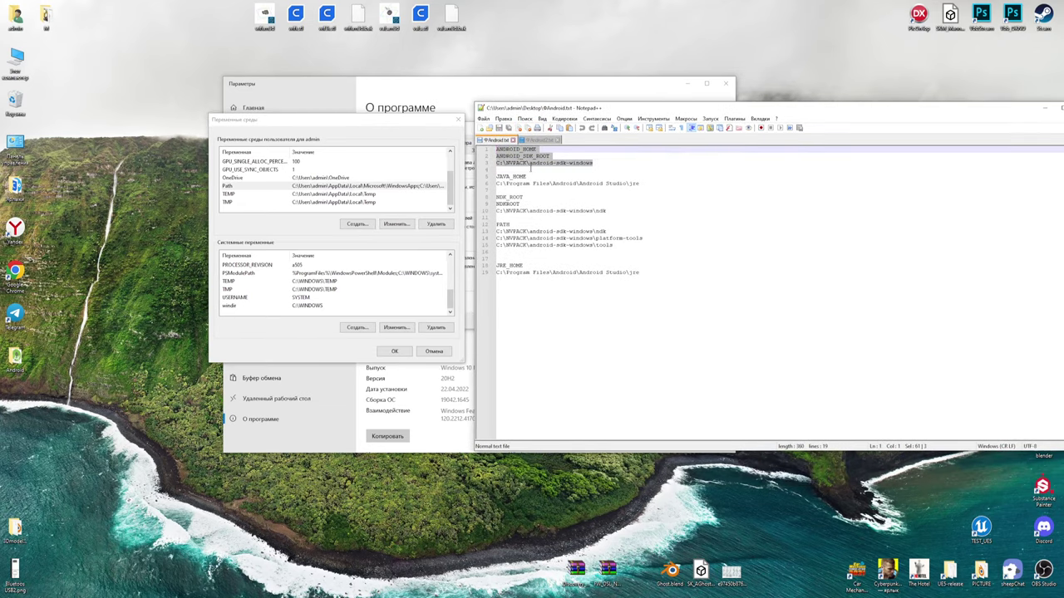
click(649, 164)
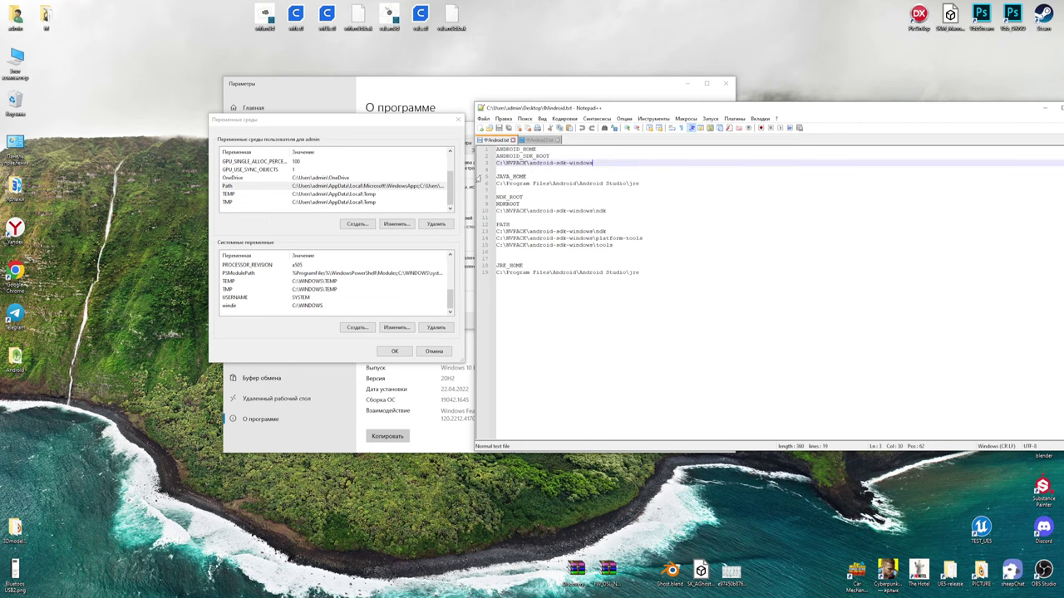
drag(604, 164, 500, 166)
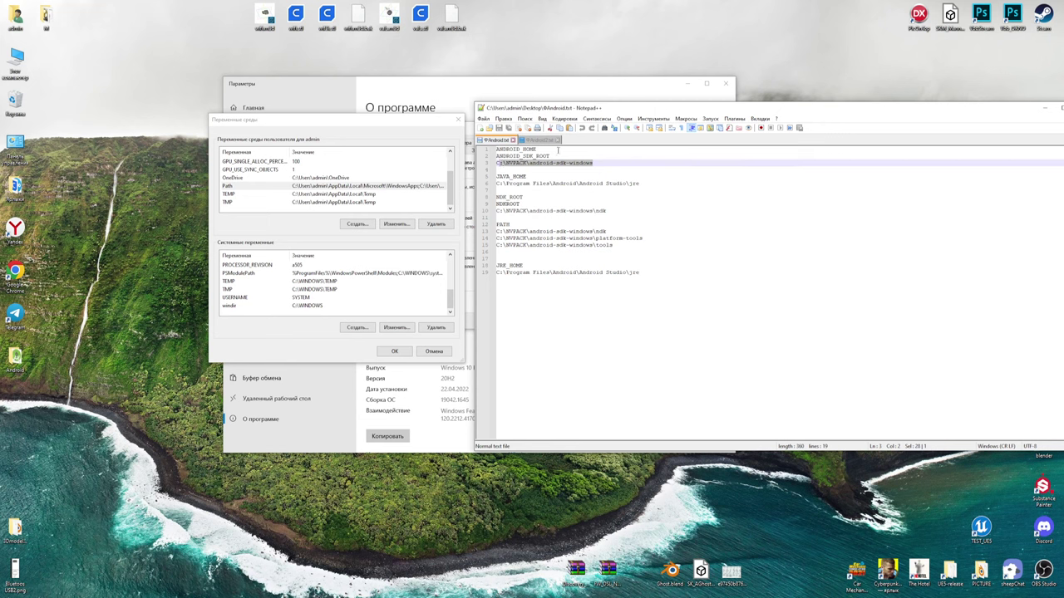
click(536, 150)
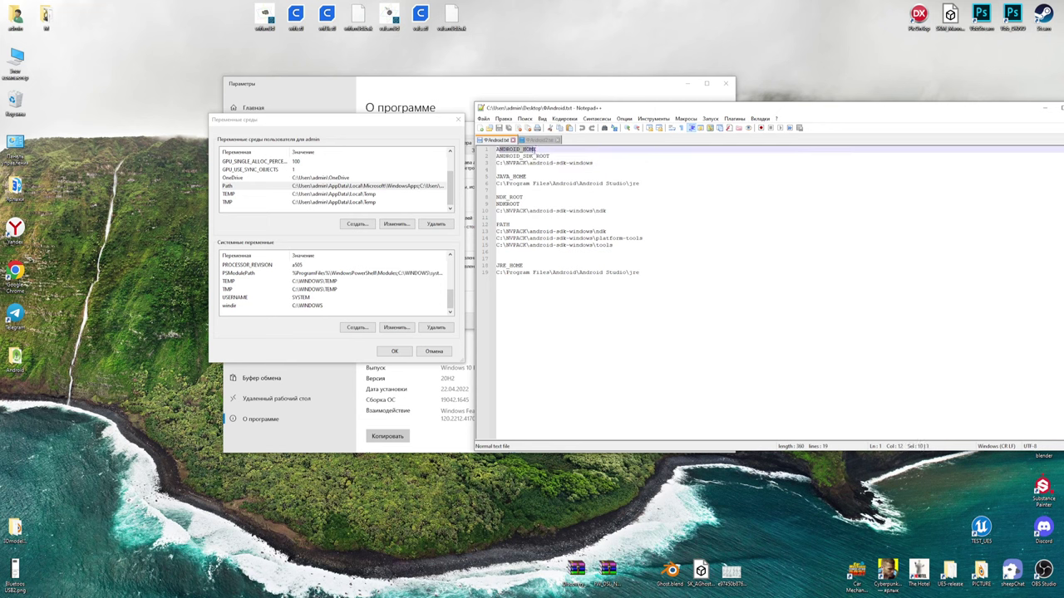
click(538, 149)
mouse_move(550, 157)
mouse_down()
mouse_move(487, 155)
mouse_move(497, 149)
mouse_up()
drag(603, 164, 496, 163)
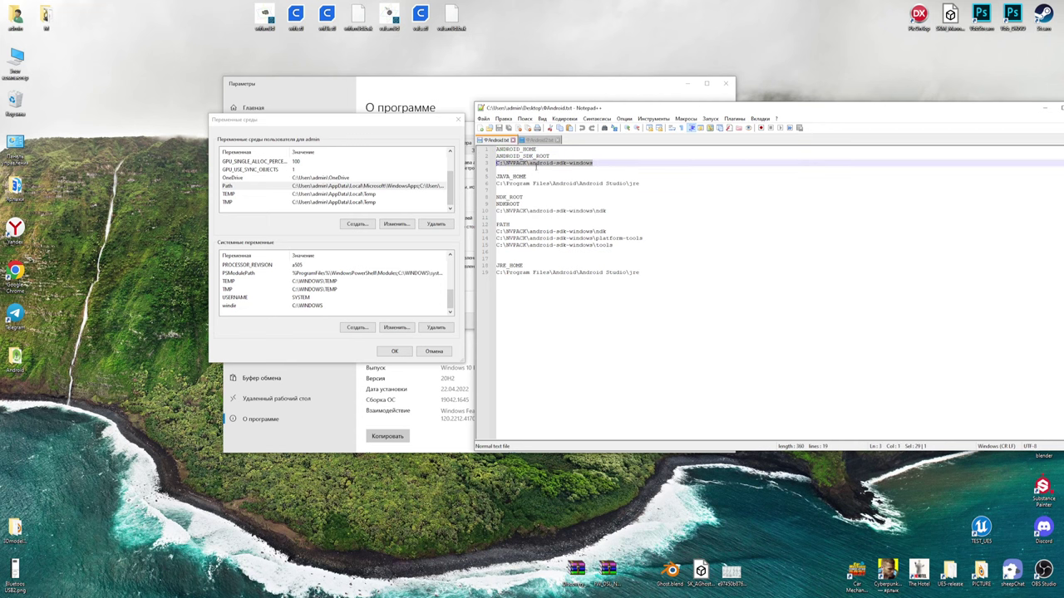
drag(528, 176, 478, 178)
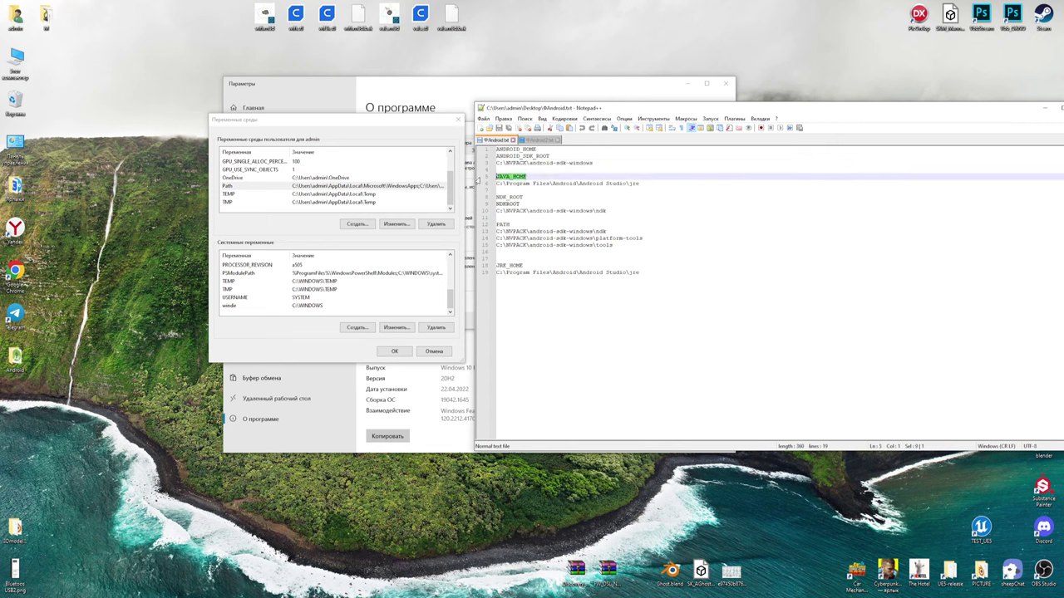
click(646, 183)
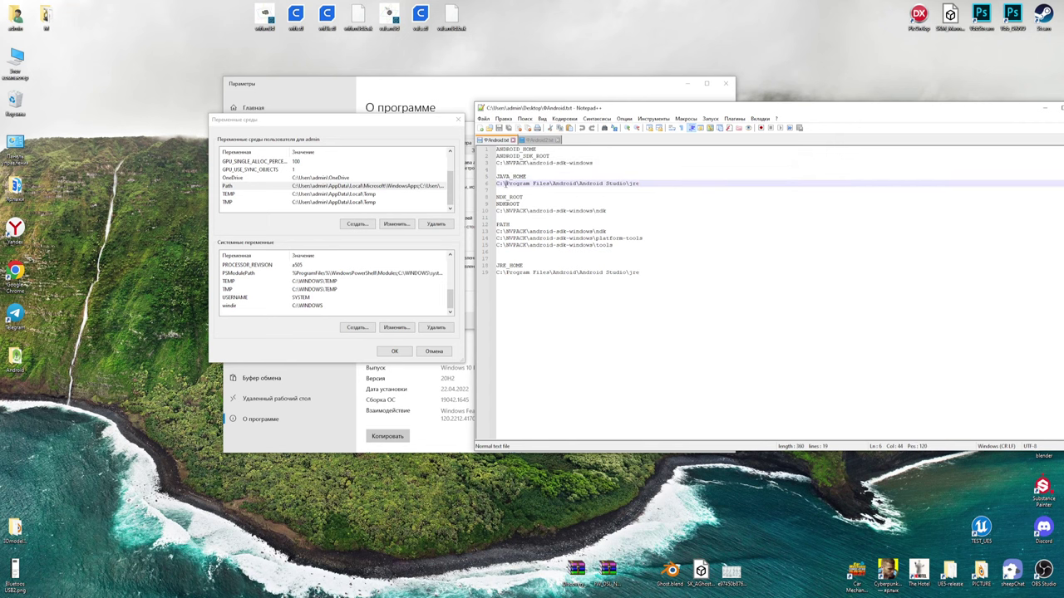
drag(494, 183, 644, 184)
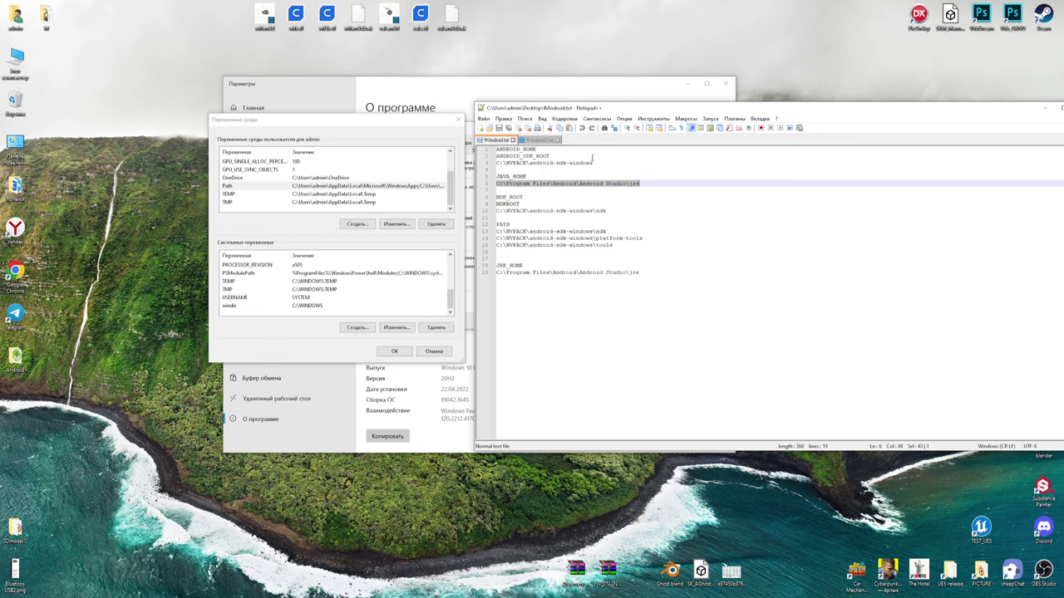
drag(592, 163, 496, 163)
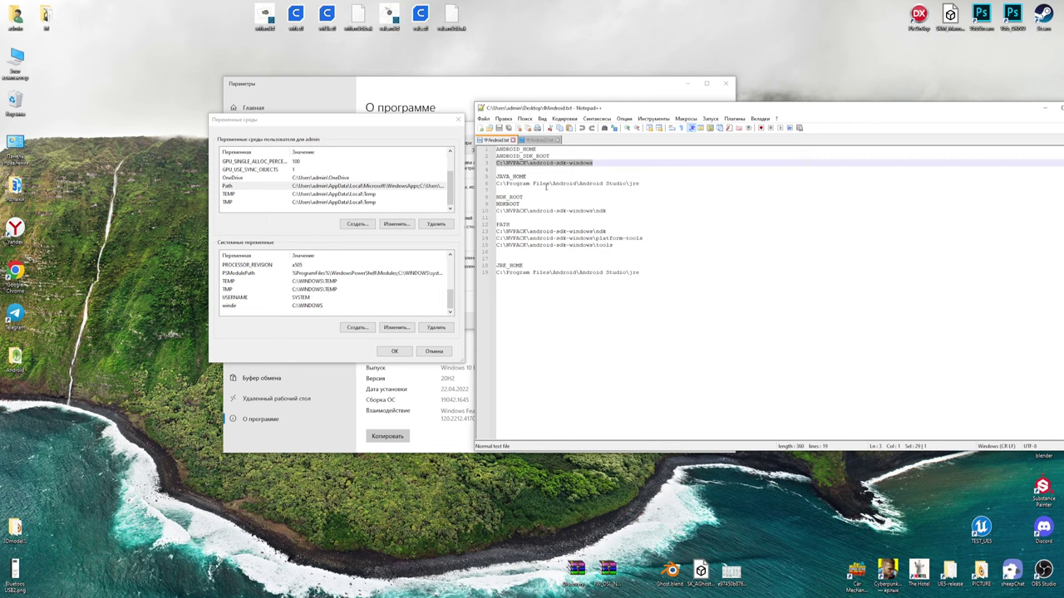
click(548, 184)
key(shift+Home)
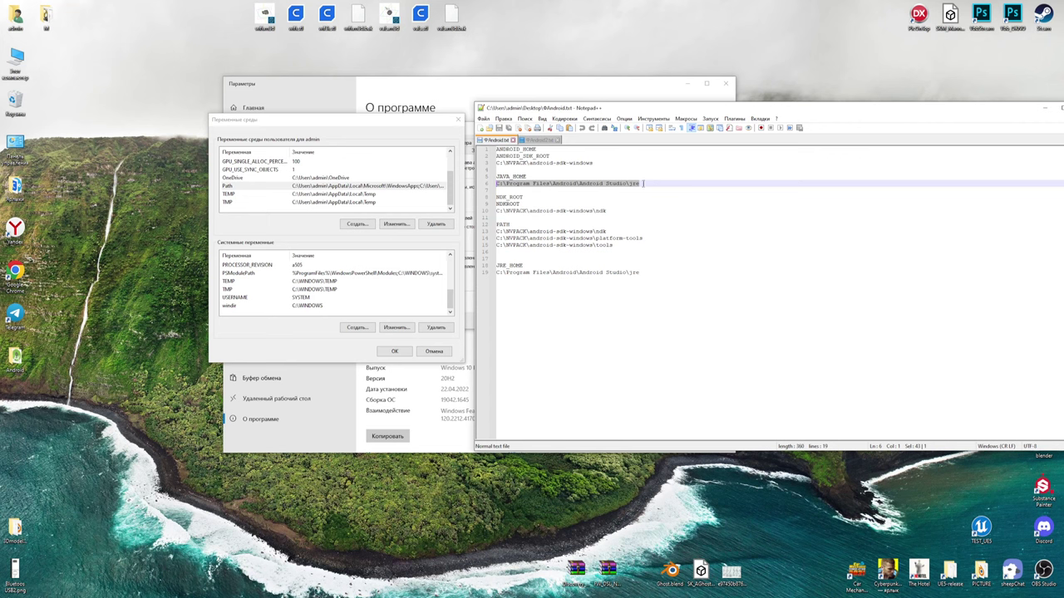
click(506, 198)
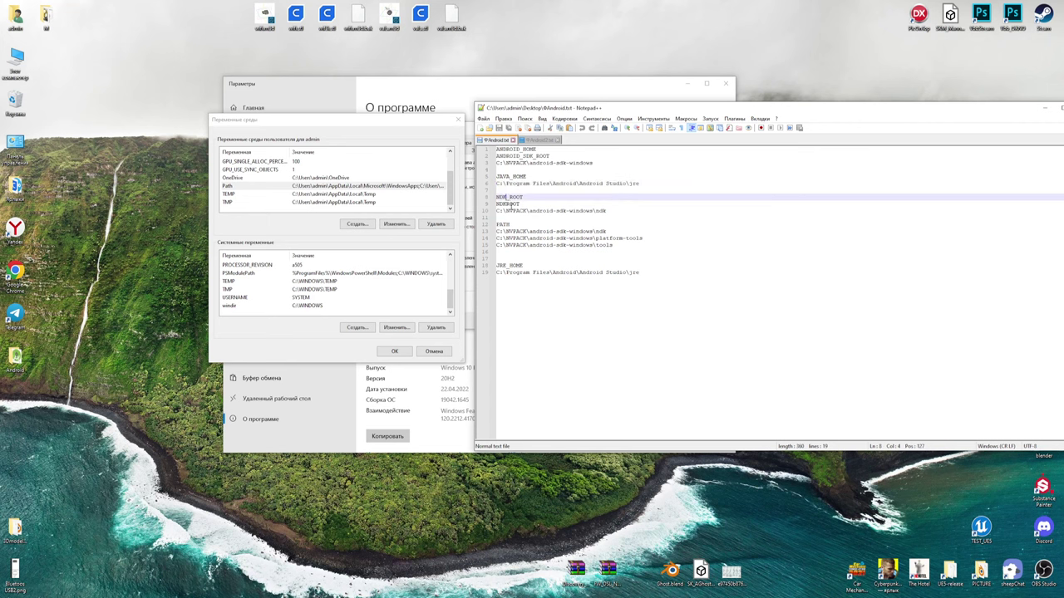
drag(605, 211, 496, 211)
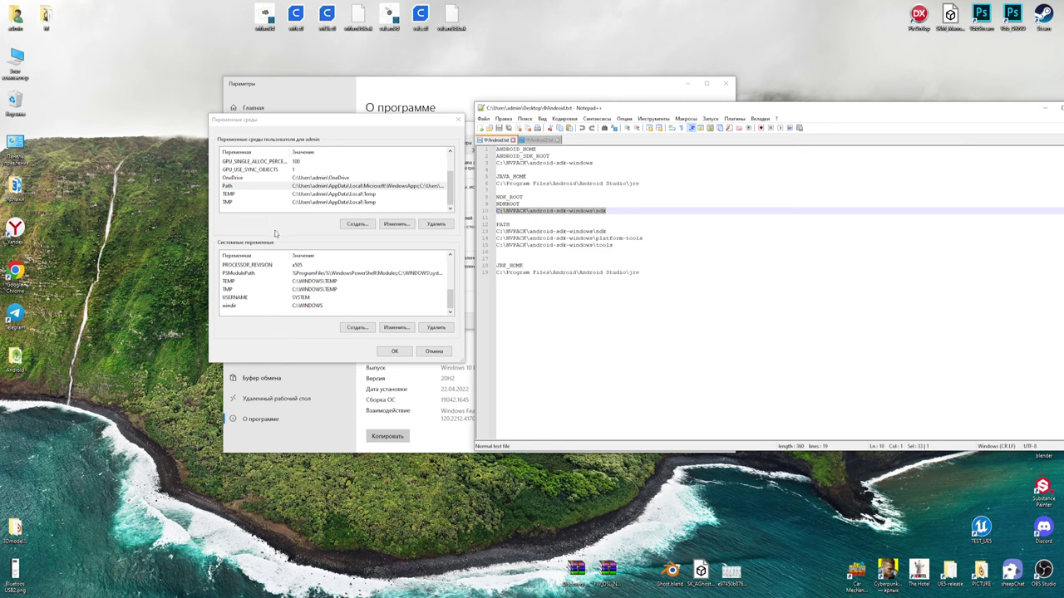
click(504, 224)
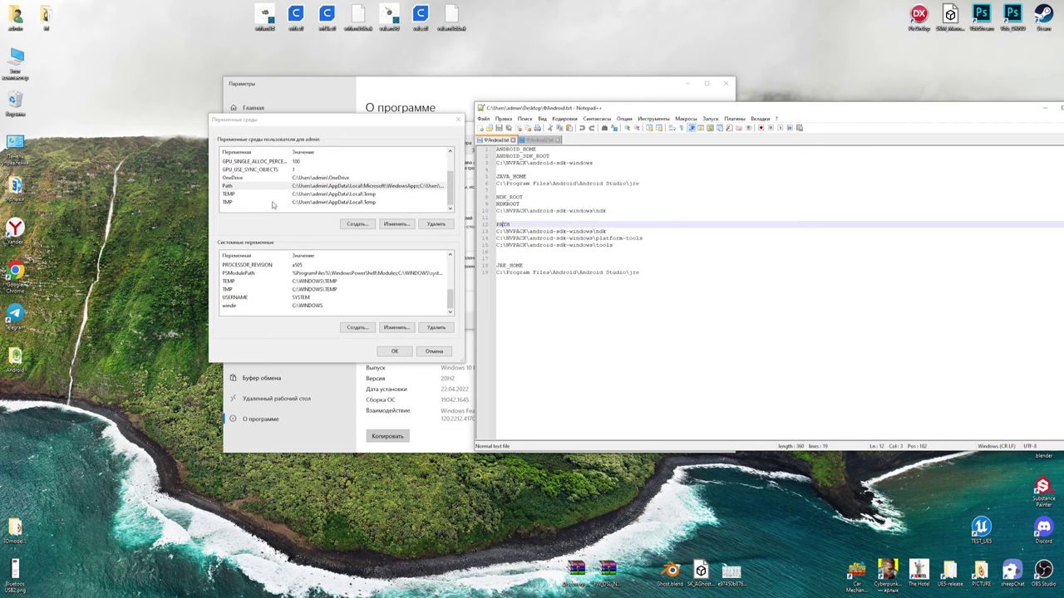
double_click(231, 187)
drag(556, 206, 393, 150)
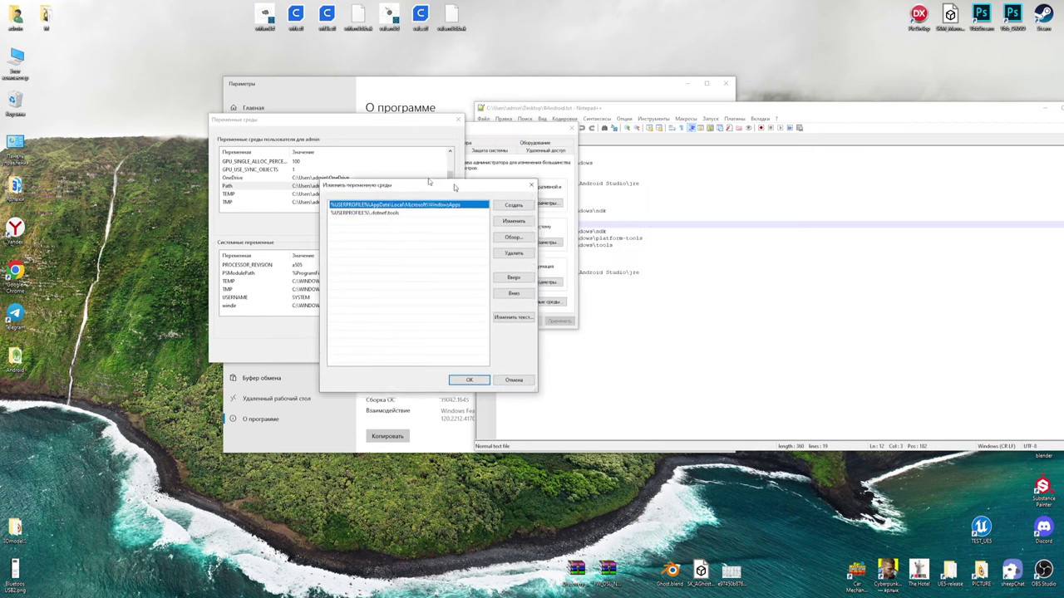
click(521, 231)
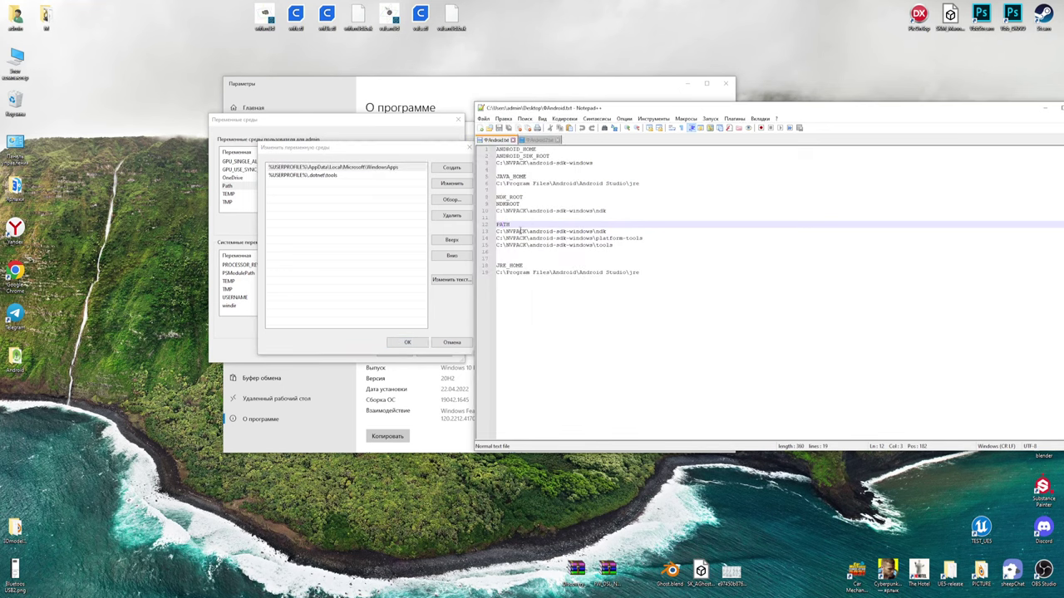
click(607, 231)
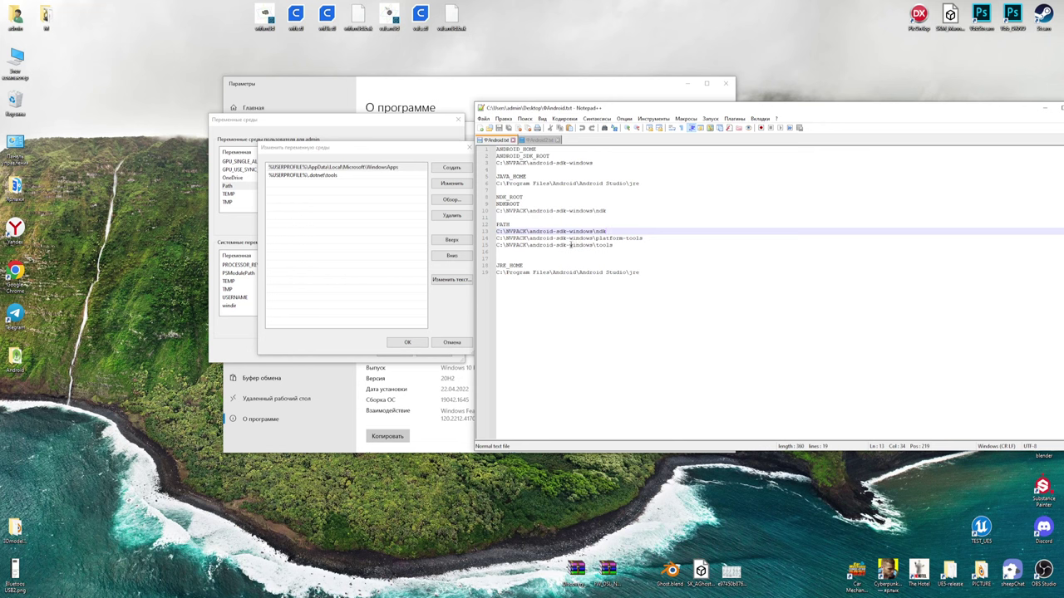
drag(644, 237, 596, 238)
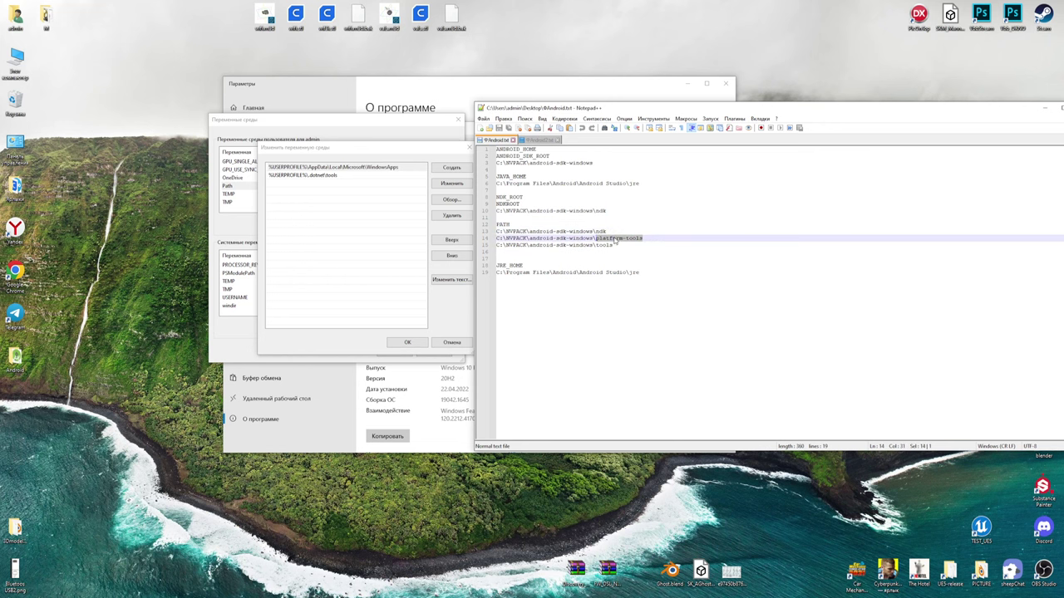
drag(613, 245, 595, 245)
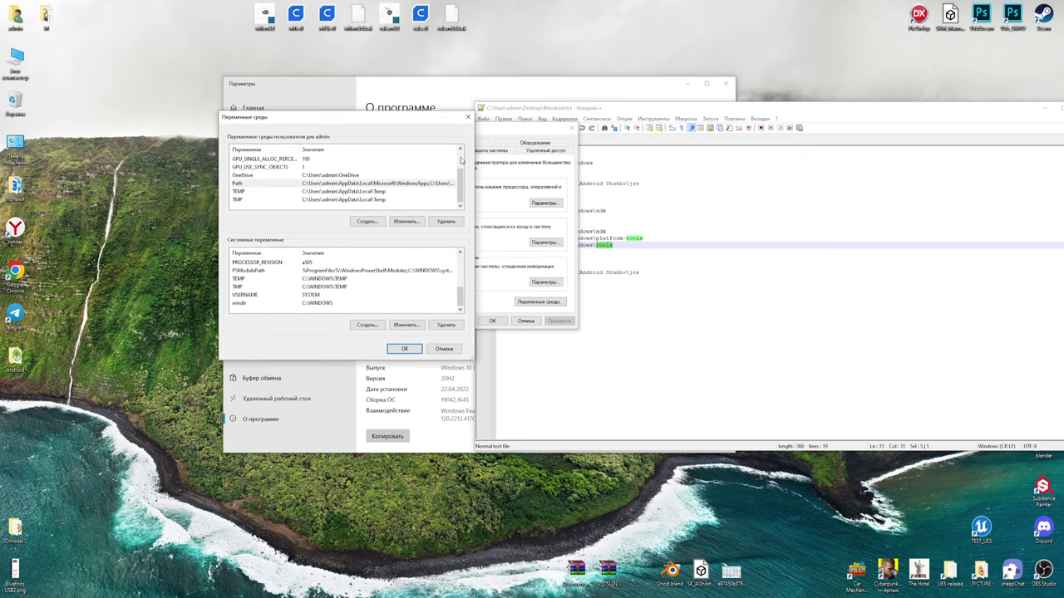
click(690, 265)
drag(527, 266, 496, 266)
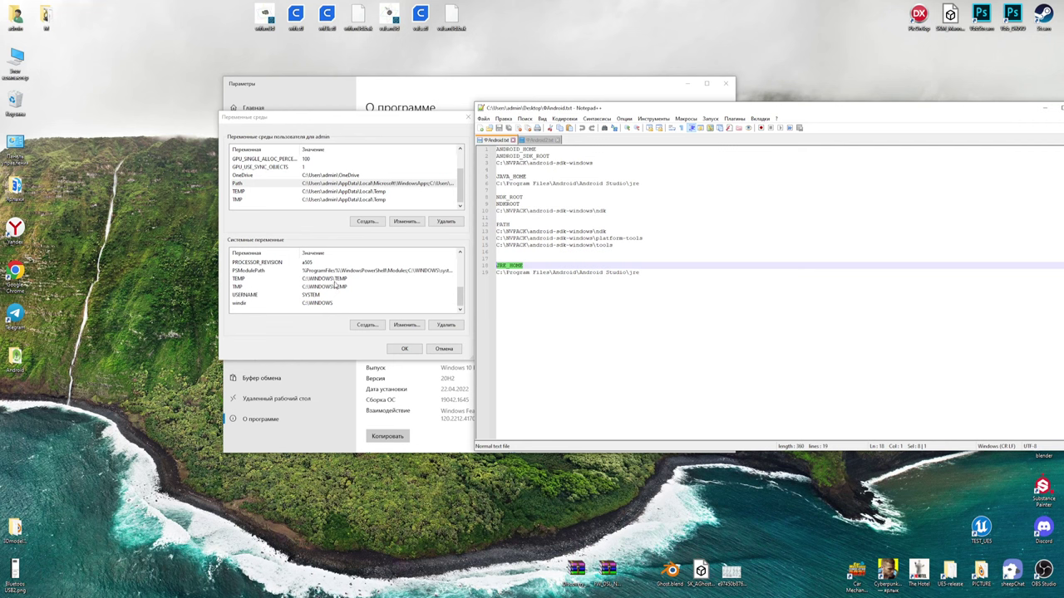
scroll(320, 280, up, 3)
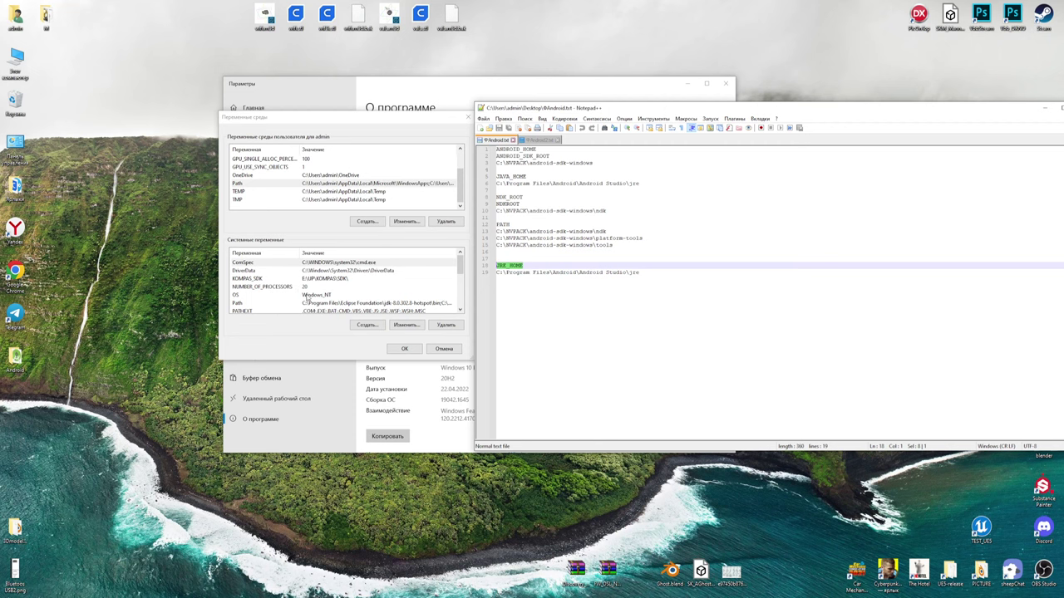
scroll(308, 301, down, 4)
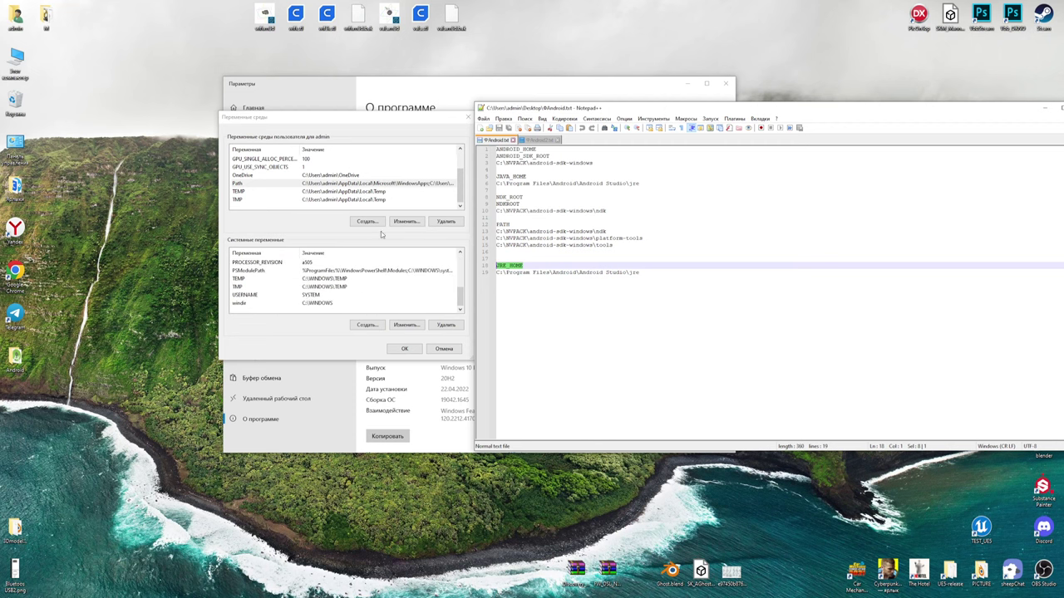
Step: Close Environment Variables, System Properties and Settings, then select all text in Android.txt
click(467, 117)
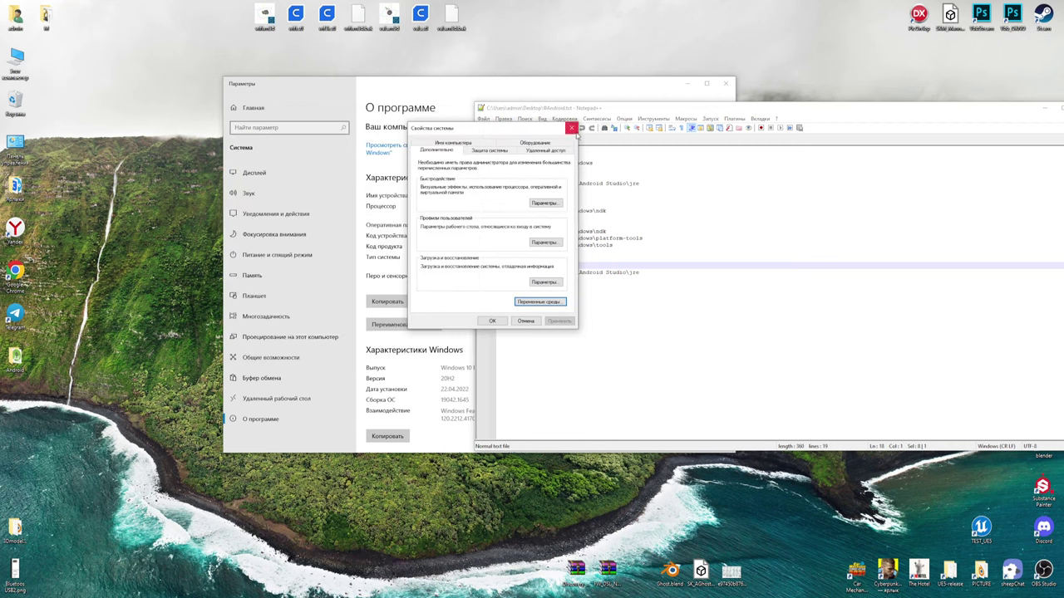
click(572, 131)
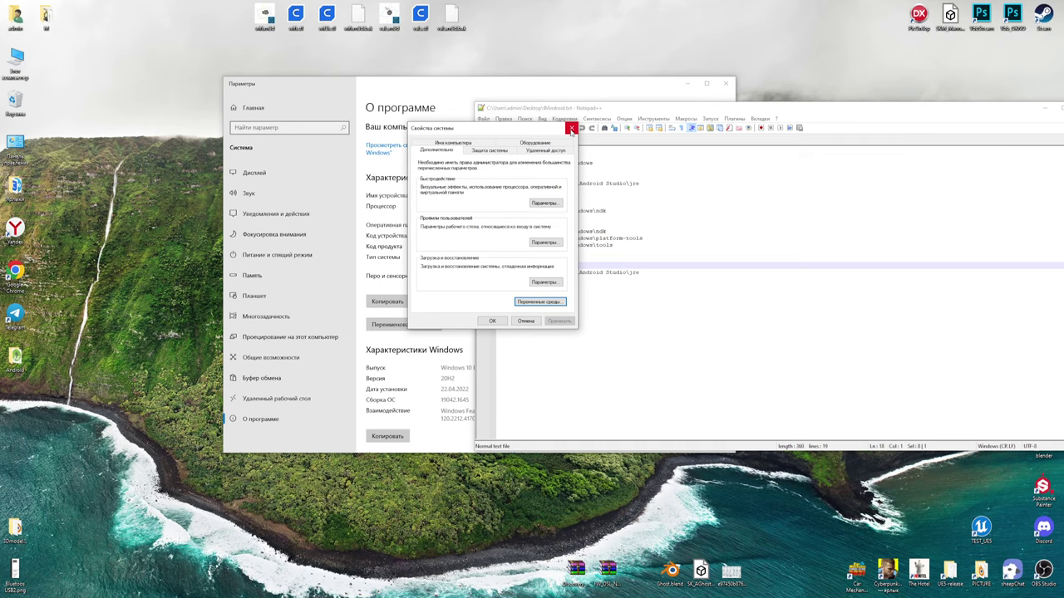
click(725, 83)
drag(781, 114, 531, 114)
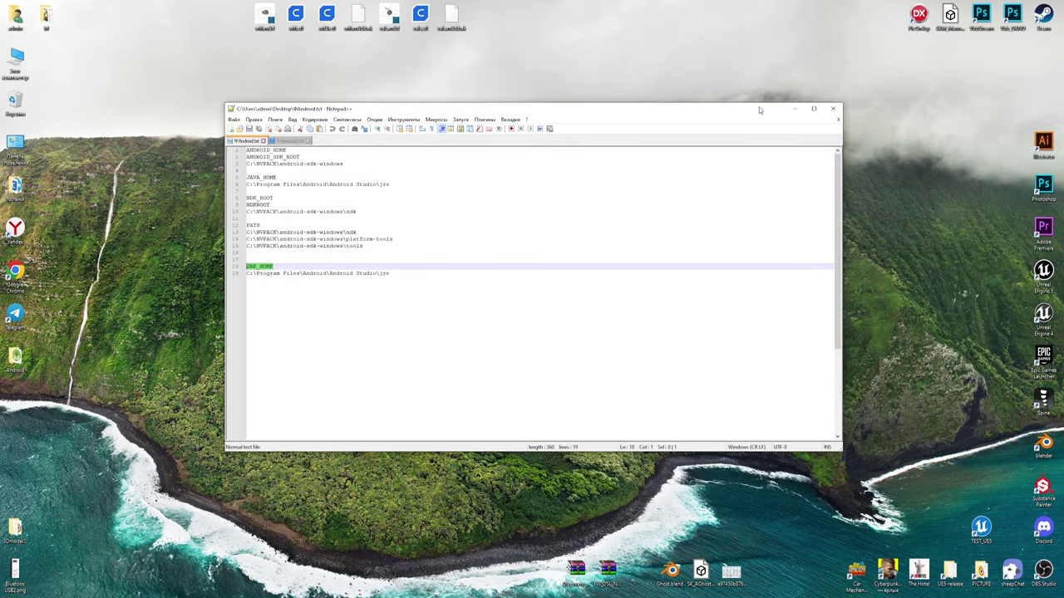
drag(423, 292, 187, 103)
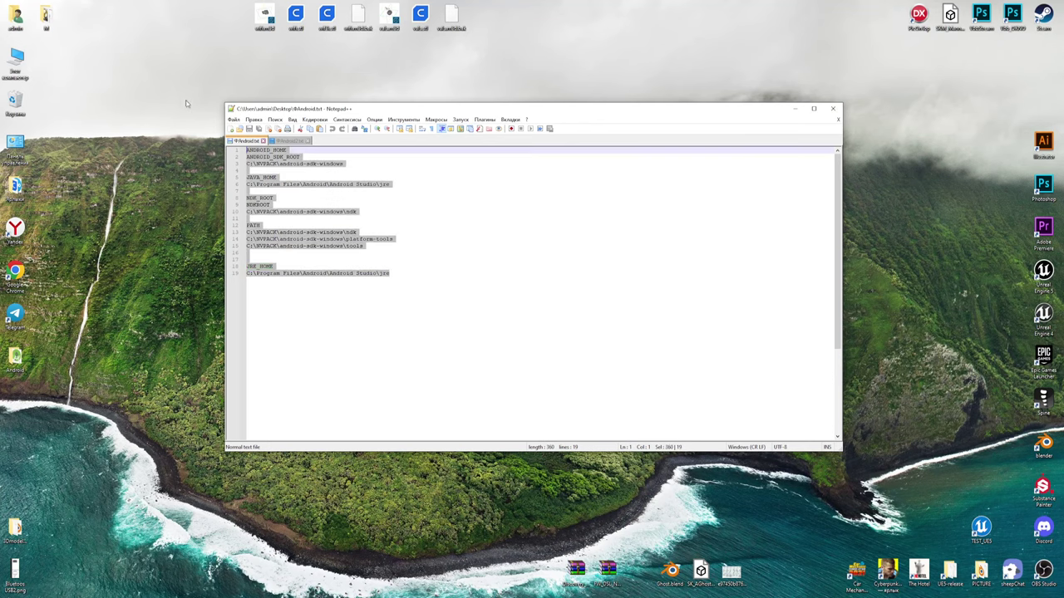
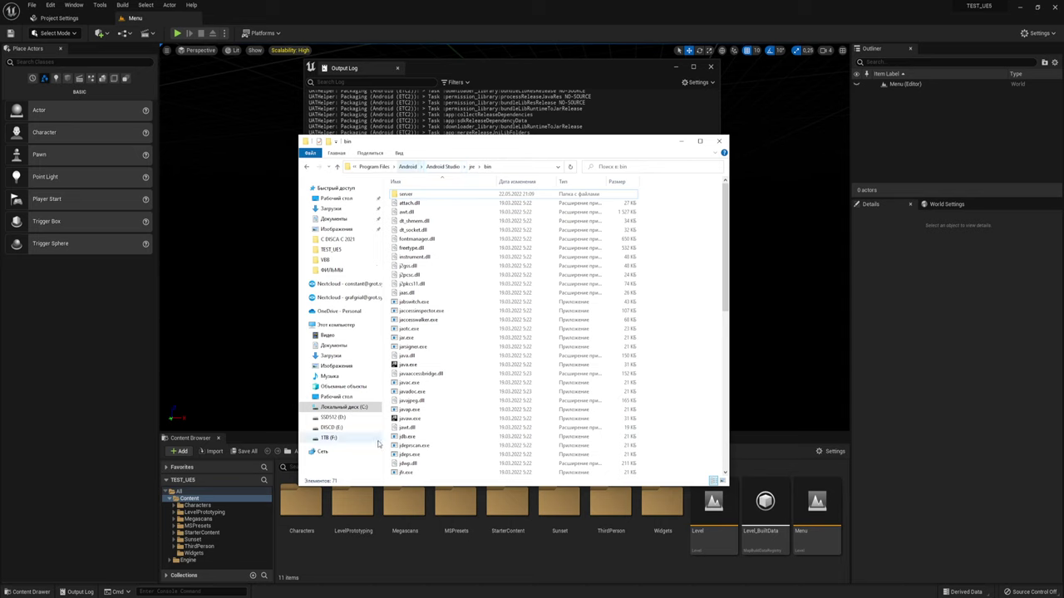
Step: Open TEST_UE5's BUILDS/Android_ETC2 folder and select TEST_UE5-arm64.apk to check its size
click(331, 250)
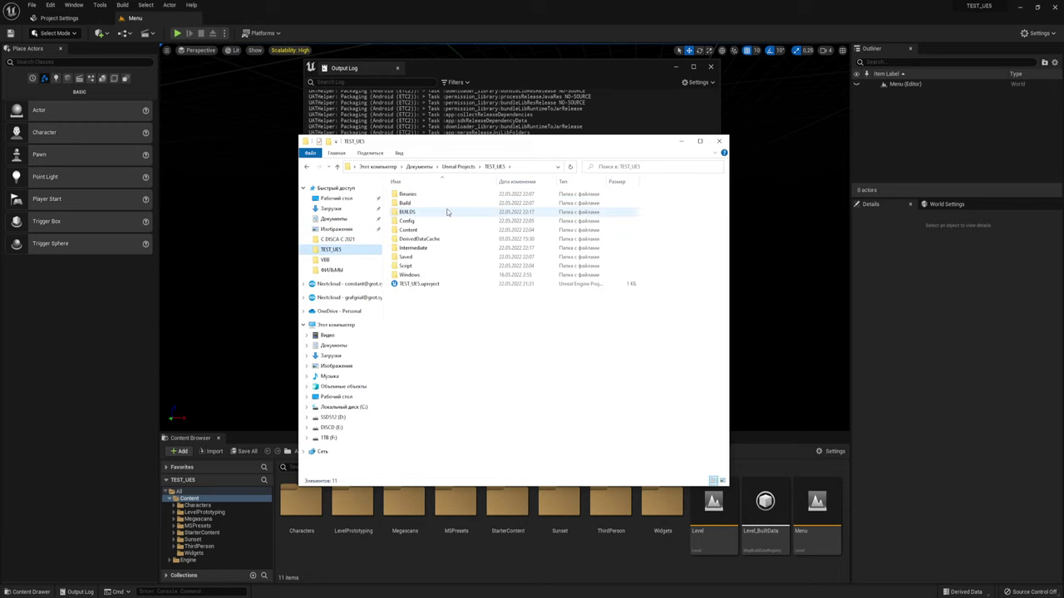
double_click(411, 212)
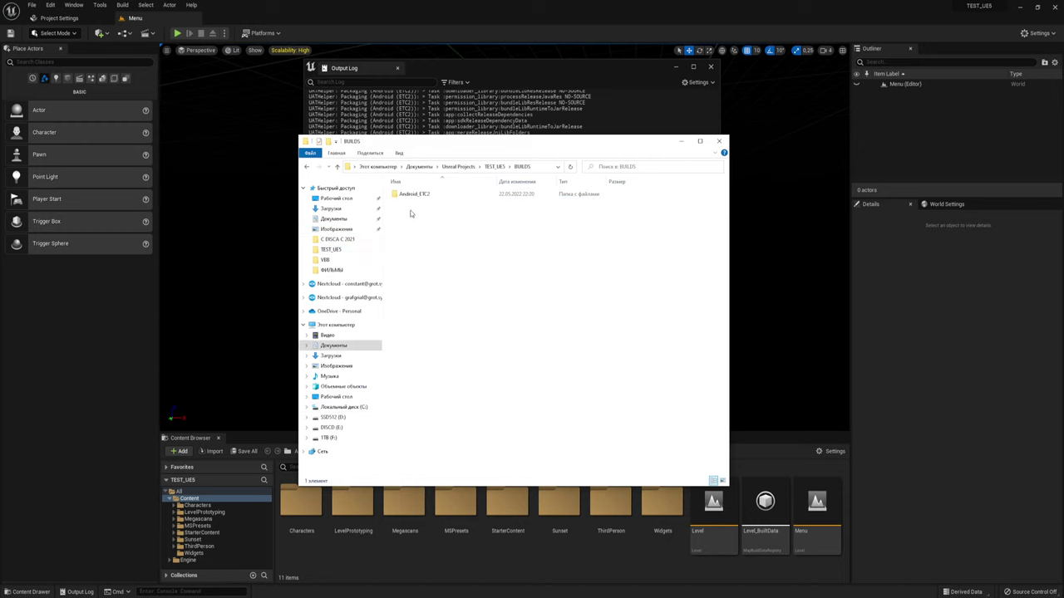
double_click(420, 196)
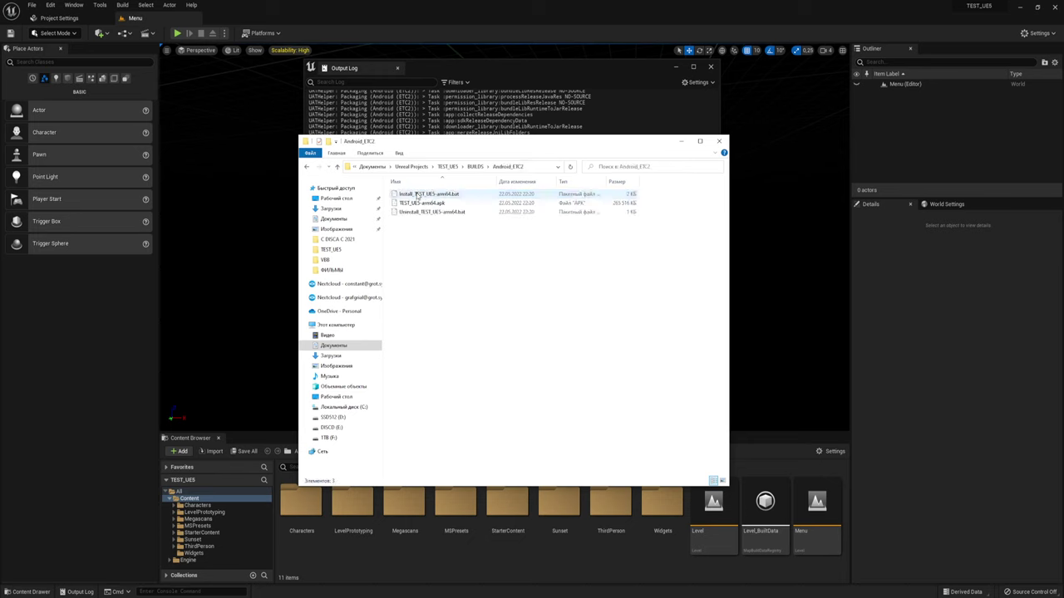
click(619, 205)
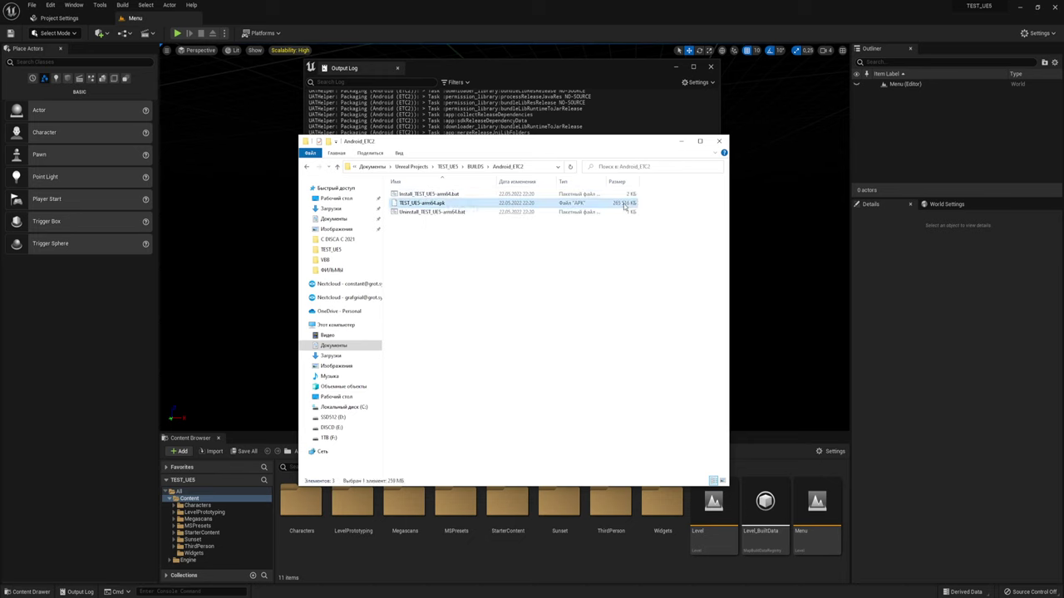
drag(628, 149, 644, 173)
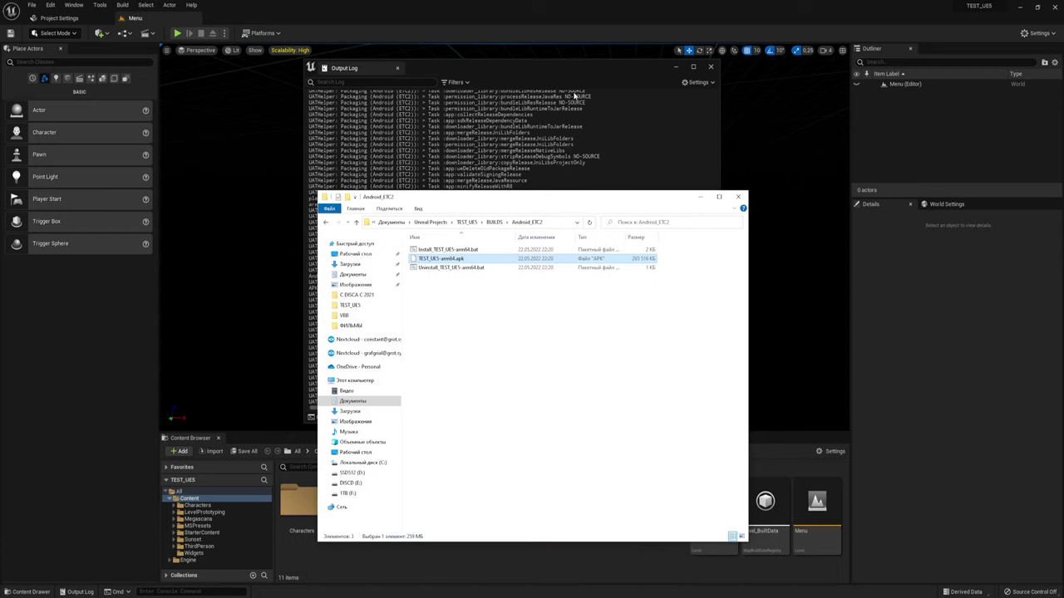
Step: Close the Output Log, view the top of the Android project settings, and reposition the Android_ETC2 window over them
click(62, 18)
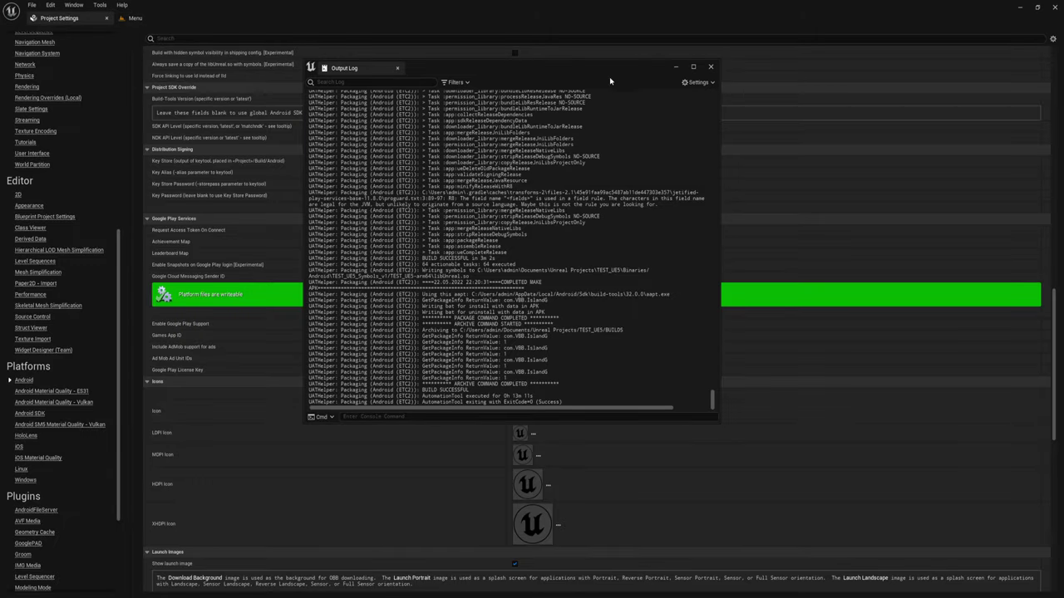
click(710, 66)
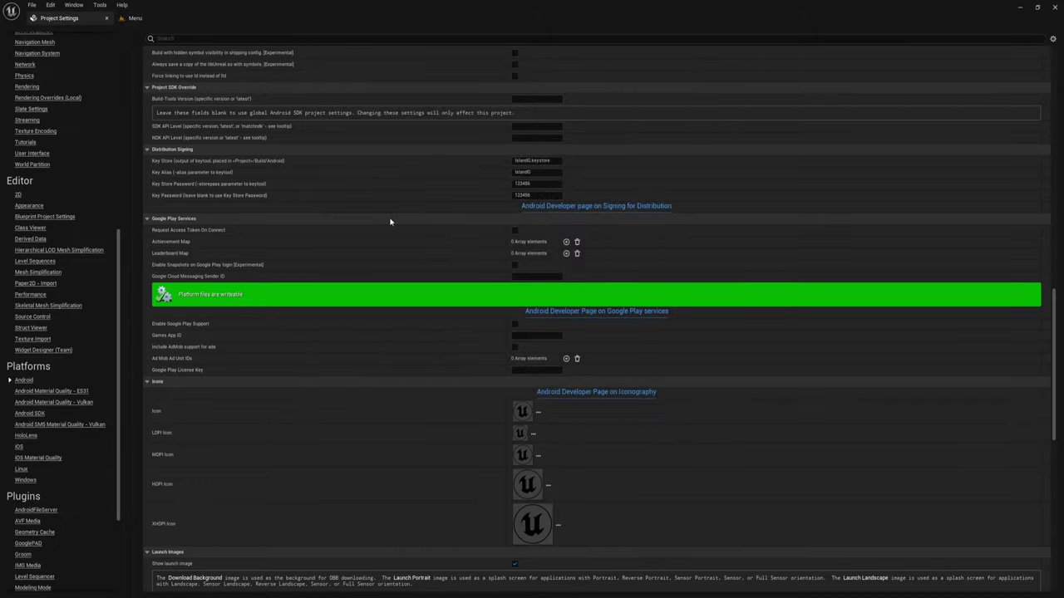
scroll(271, 261, up, 2)
scroll(272, 261, up, 3)
scroll(271, 262, up, 3)
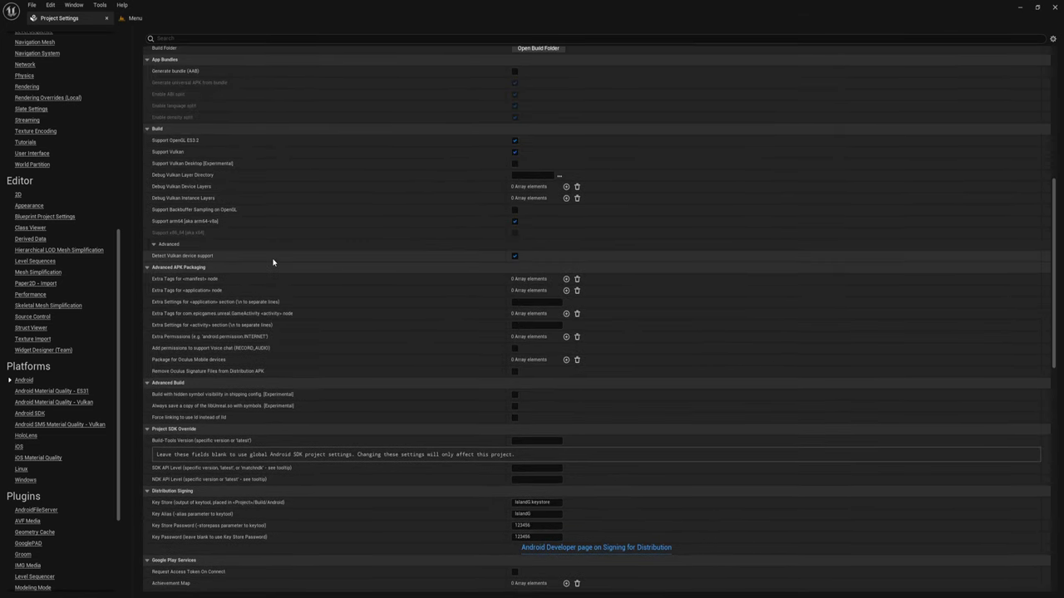
scroll(273, 262, up, 5)
scroll(274, 262, up, 2)
scroll(273, 263, up, 4)
scroll(273, 262, up, 1)
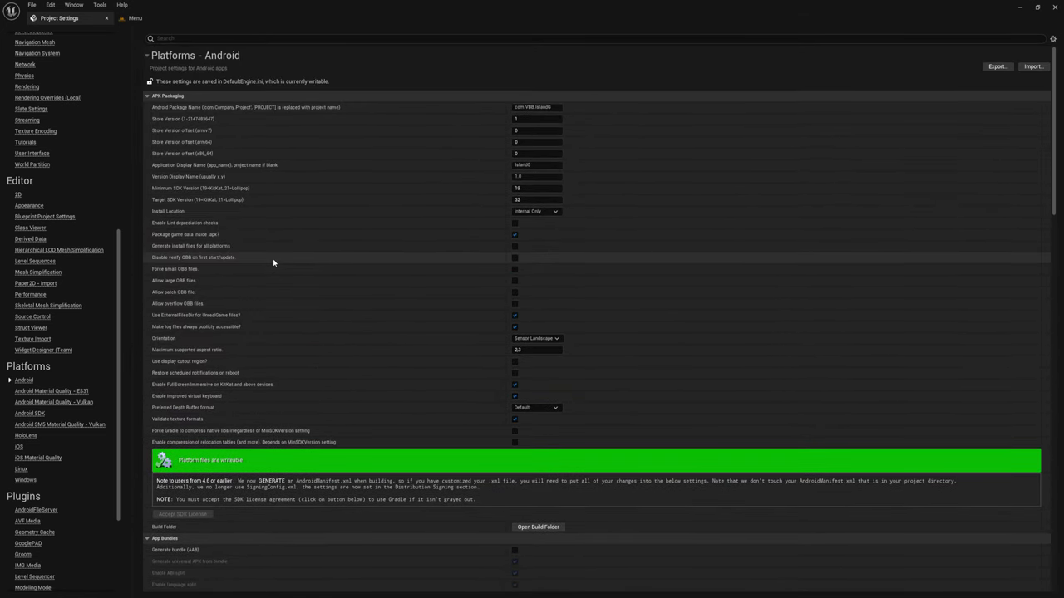
scroll(273, 263, down, 2)
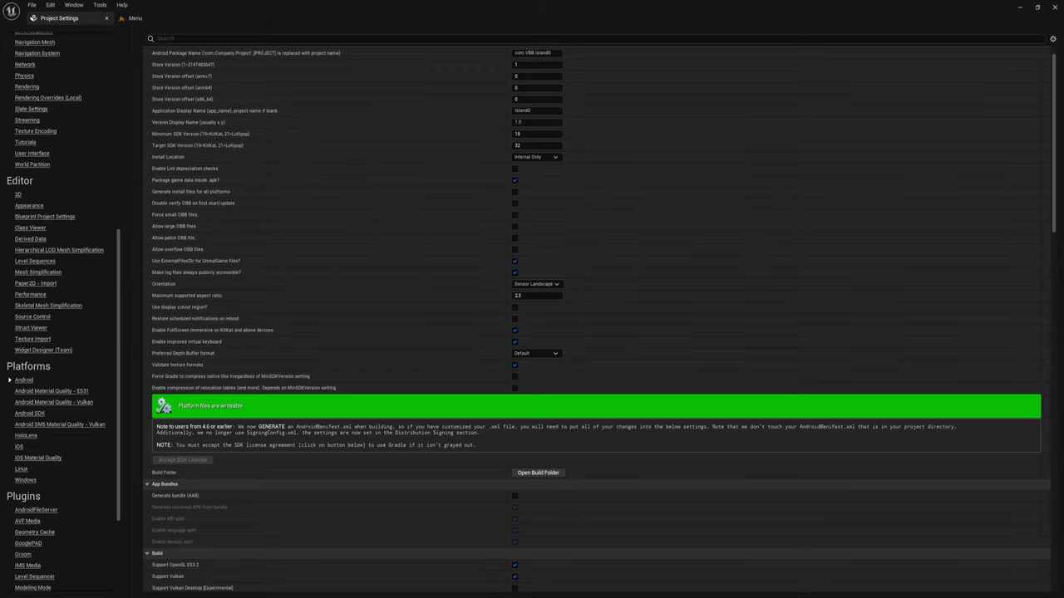
drag(603, 208, 653, 259)
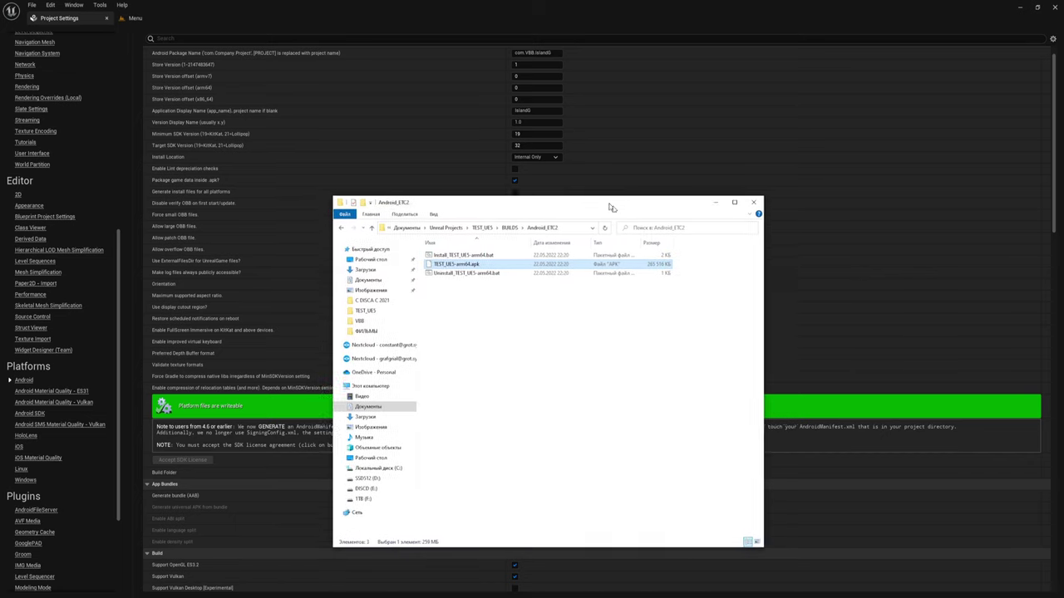